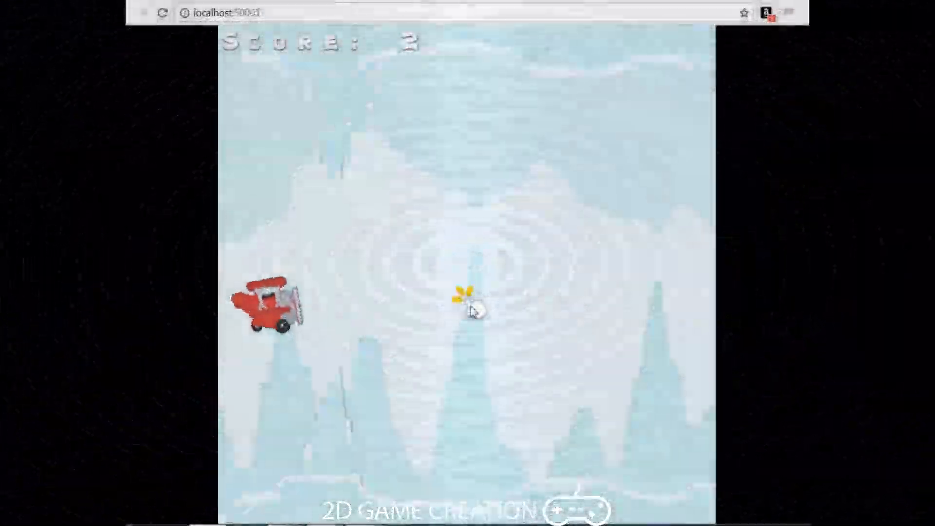
# Playtest the finished plane game in the browser preview, keeping the red plane airborne between the ice spikes.
pyautogui.click(472, 310)
pyautogui.click(472, 309)
pyautogui.click(472, 310)
pyautogui.click(471, 306)
pyautogui.click(471, 306)
pyautogui.click(471, 306)
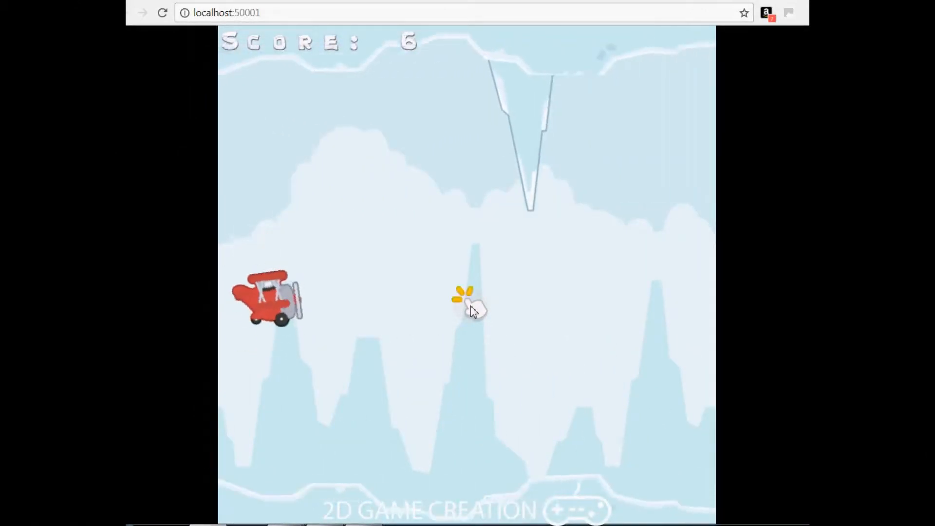
pyautogui.click(473, 314)
pyautogui.click(472, 341)
pyautogui.click(427, 326)
pyautogui.click(427, 327)
pyautogui.click(427, 327)
pyautogui.click(427, 327)
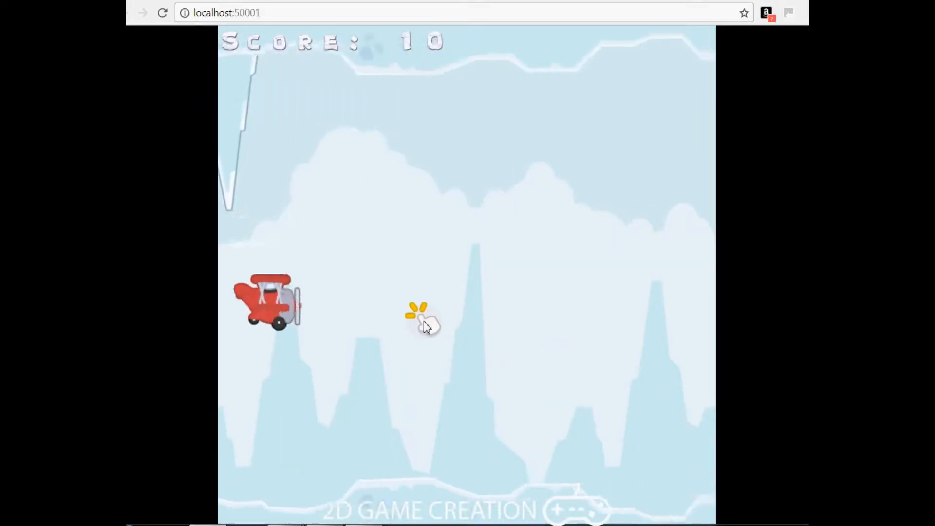
pyautogui.click(426, 327)
pyautogui.click(426, 327)
pyautogui.click(427, 327)
pyautogui.click(427, 326)
pyautogui.click(427, 327)
pyautogui.click(427, 326)
pyautogui.click(426, 326)
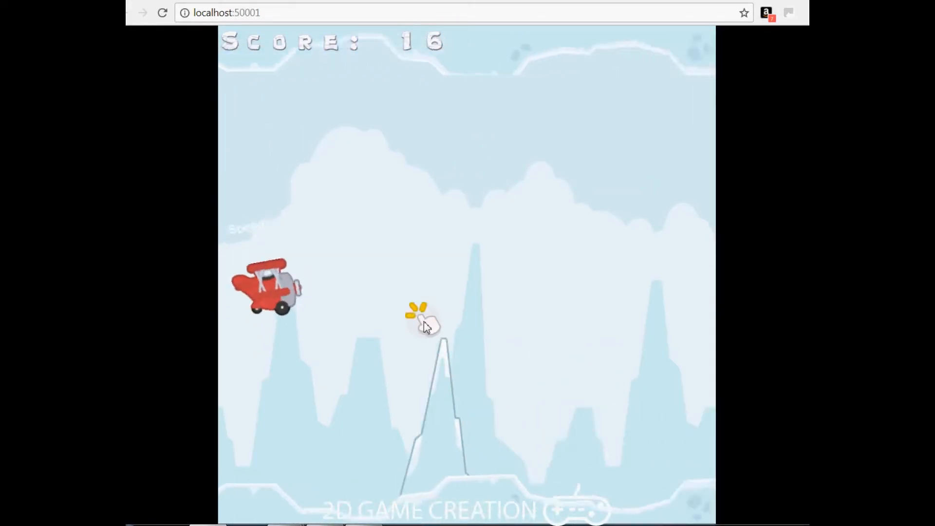
pyautogui.click(427, 326)
pyautogui.click(427, 326)
pyautogui.click(427, 327)
pyautogui.click(427, 326)
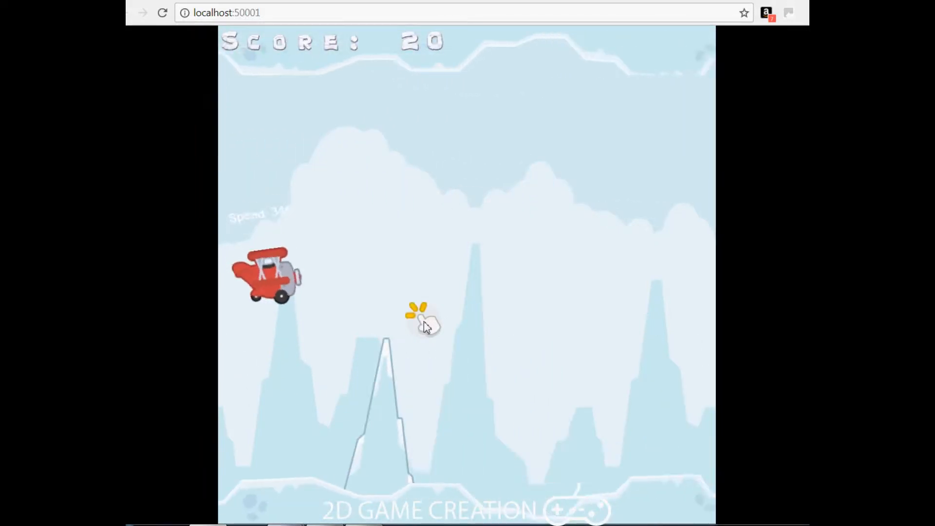
pyautogui.click(427, 326)
pyautogui.click(427, 326)
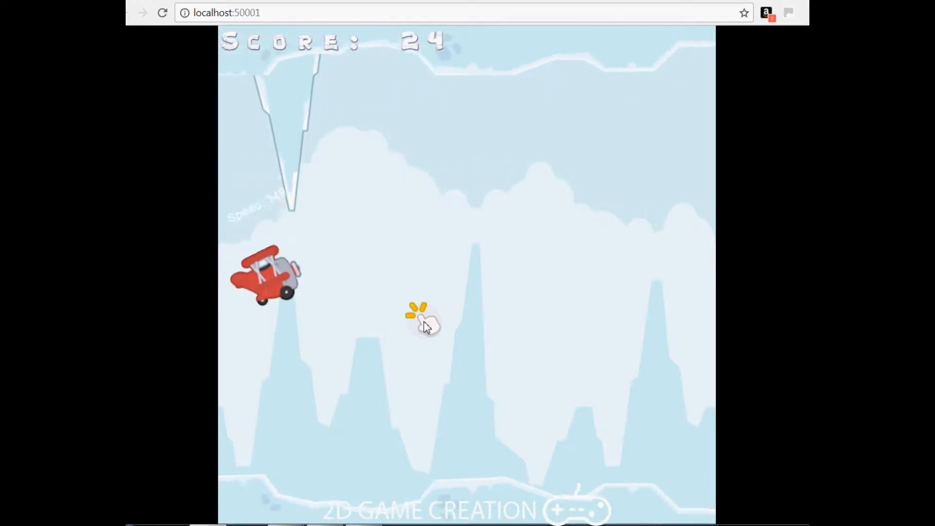
pyautogui.click(424, 322)
pyautogui.click(424, 321)
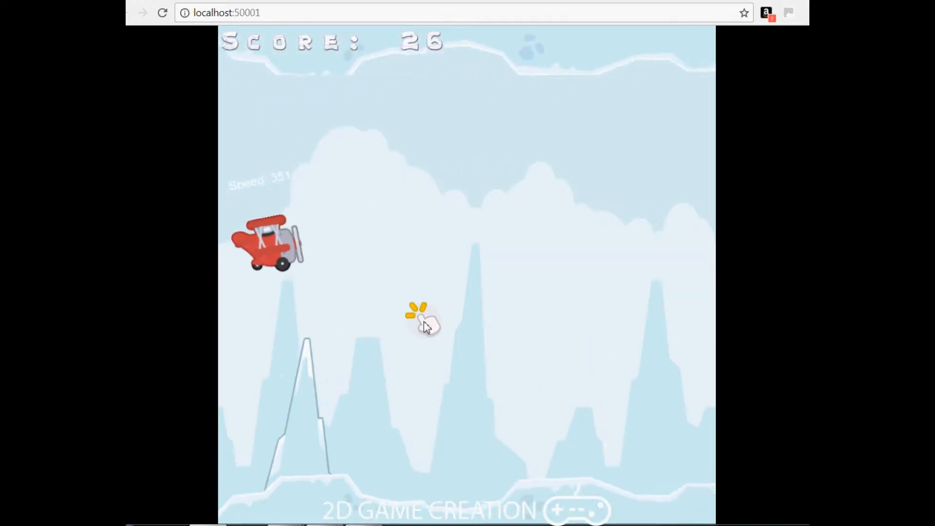
pyautogui.click(424, 322)
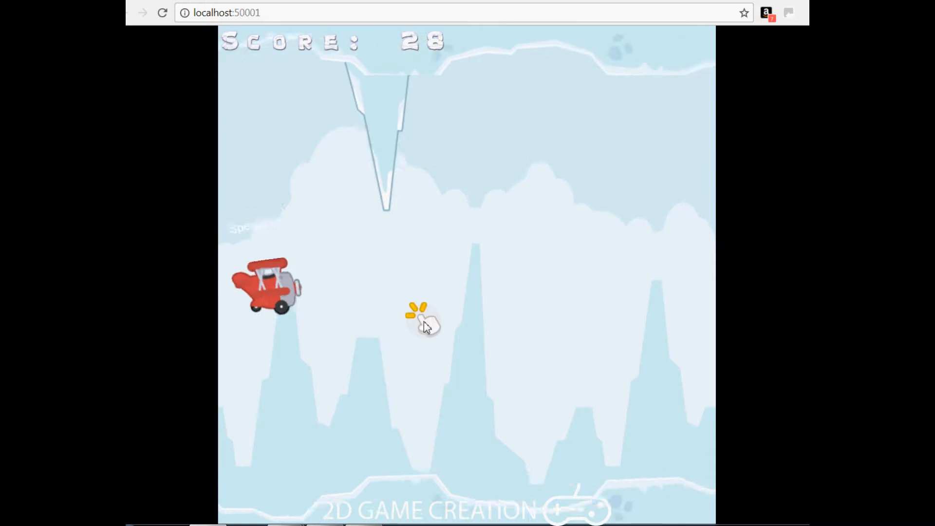
pyautogui.click(427, 326)
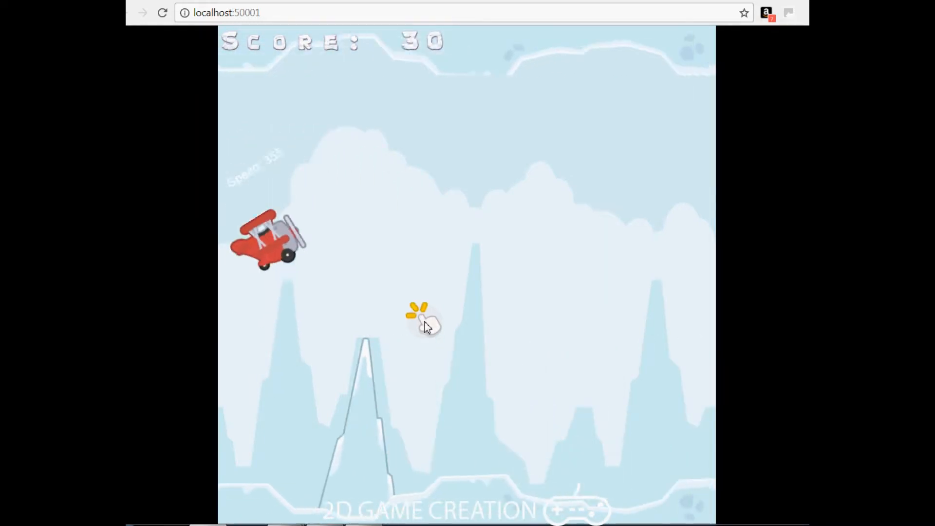
pyautogui.click(426, 326)
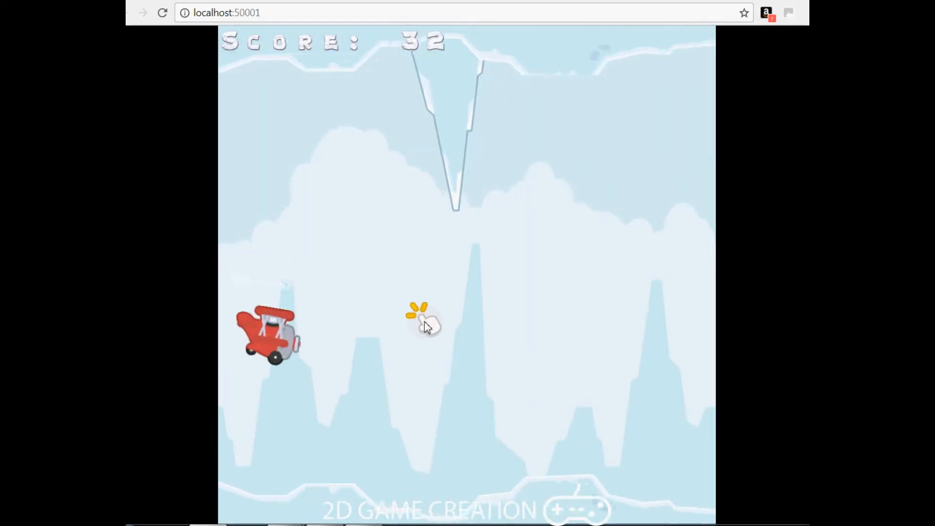
pyautogui.click(425, 321)
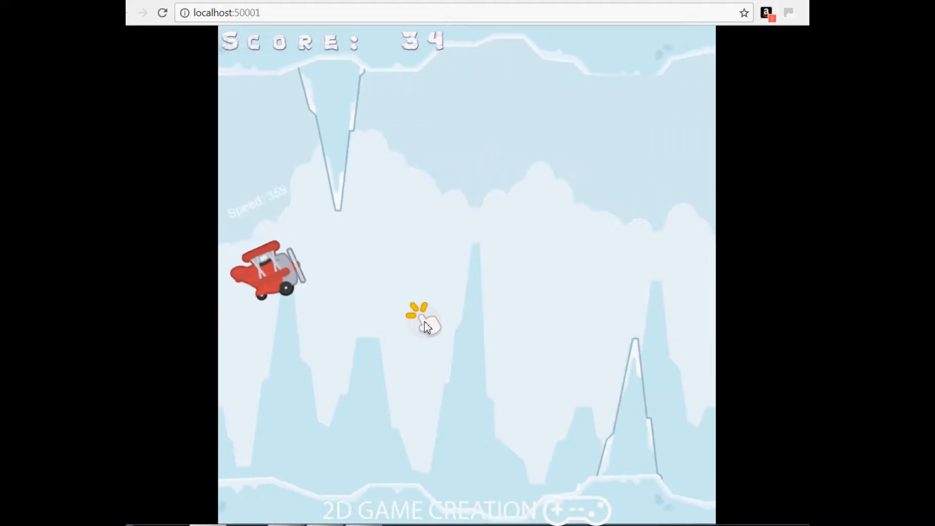
pyautogui.click(425, 322)
pyautogui.click(425, 321)
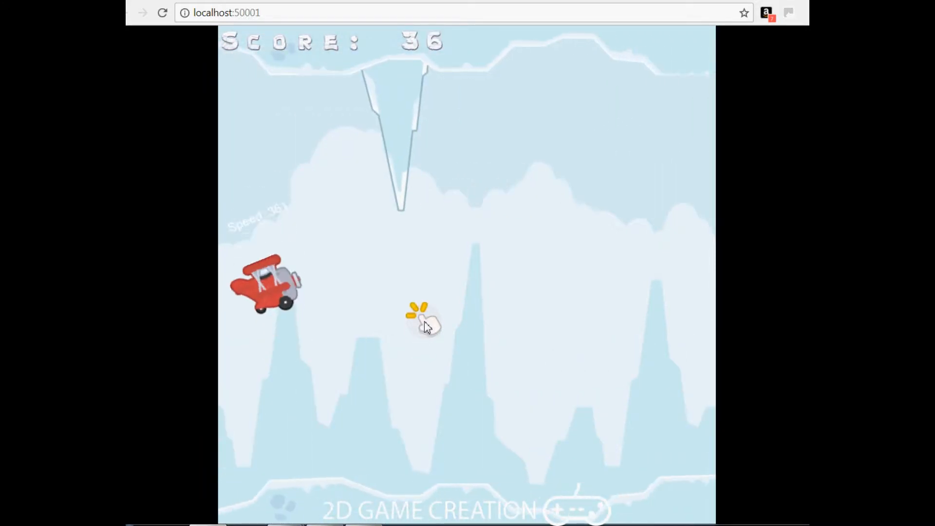
pyautogui.click(425, 322)
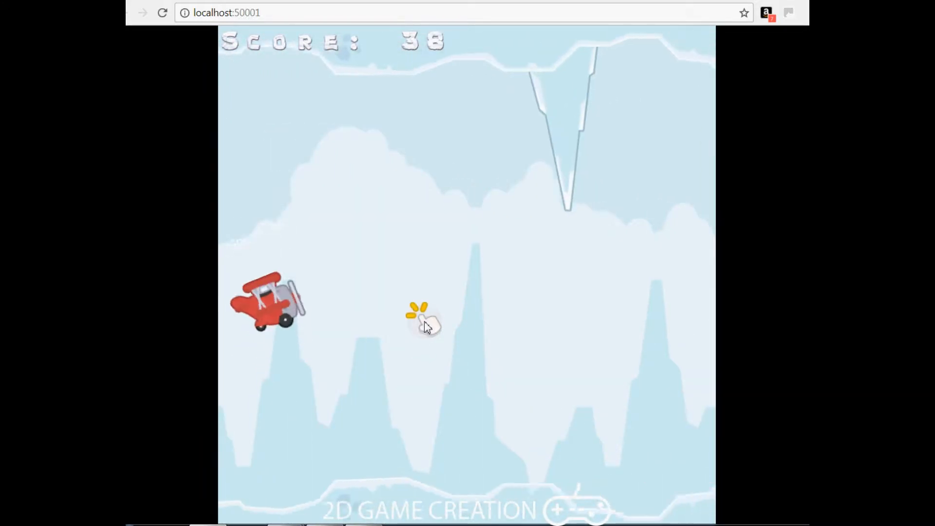
pyautogui.click(425, 322)
pyautogui.click(425, 322)
pyautogui.click(424, 322)
pyautogui.click(425, 321)
pyautogui.click(430, 321)
pyautogui.click(454, 325)
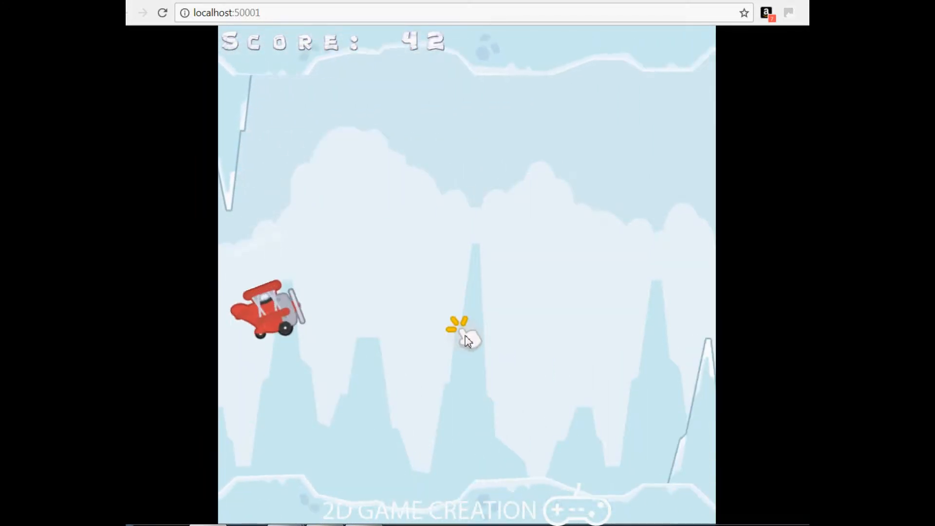
pyautogui.click(466, 338)
pyautogui.click(466, 338)
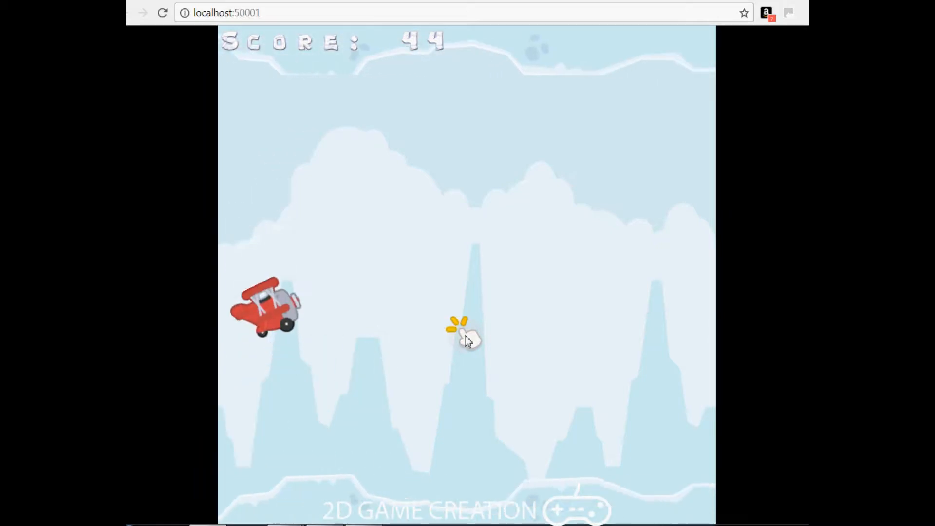
pyautogui.click(466, 339)
pyautogui.click(466, 340)
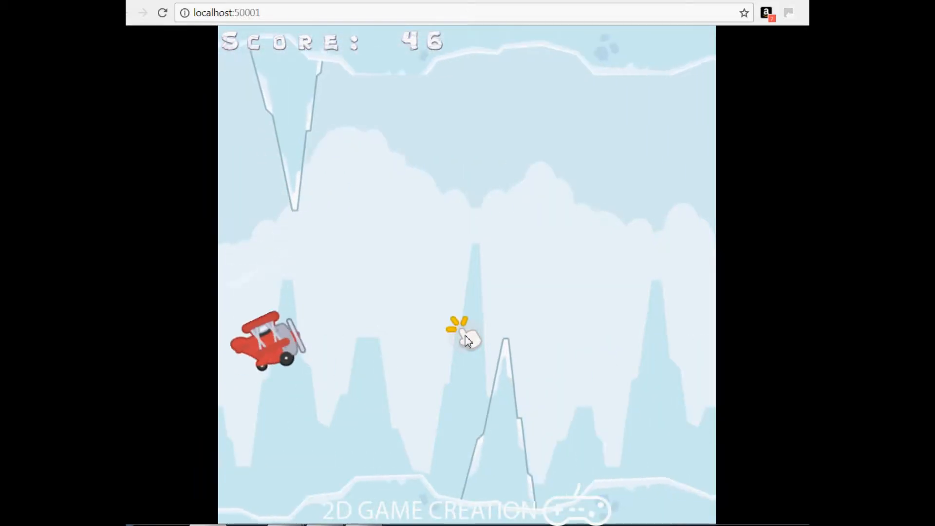
pyautogui.click(466, 340)
pyautogui.click(466, 340)
pyautogui.click(466, 339)
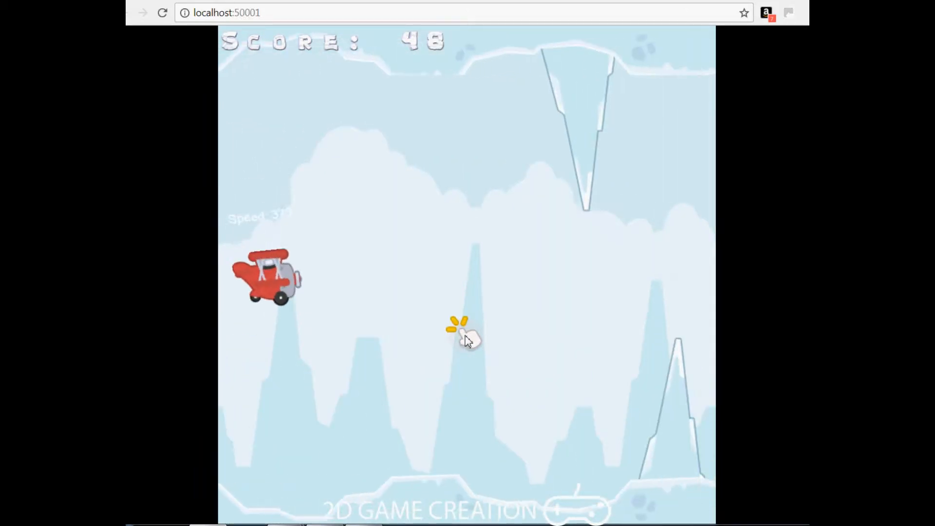
pyautogui.click(466, 340)
pyautogui.click(466, 339)
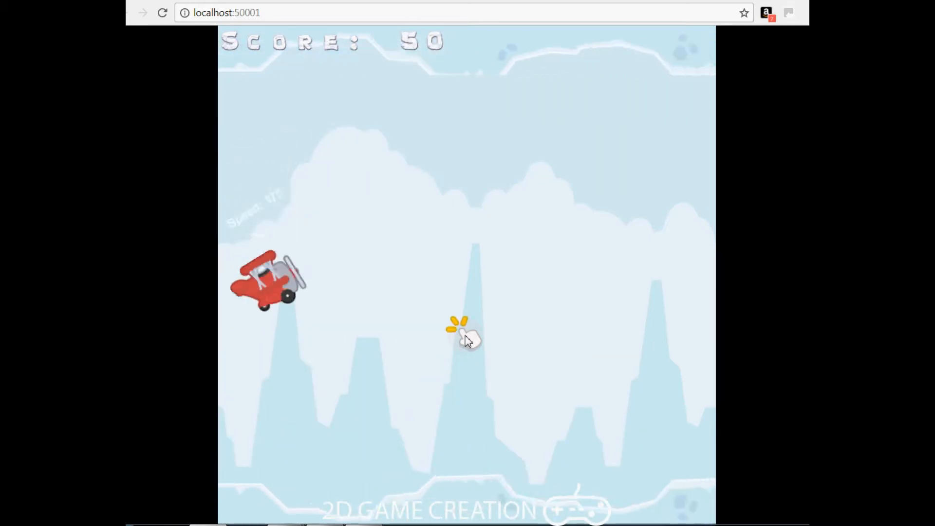
pyautogui.click(466, 340)
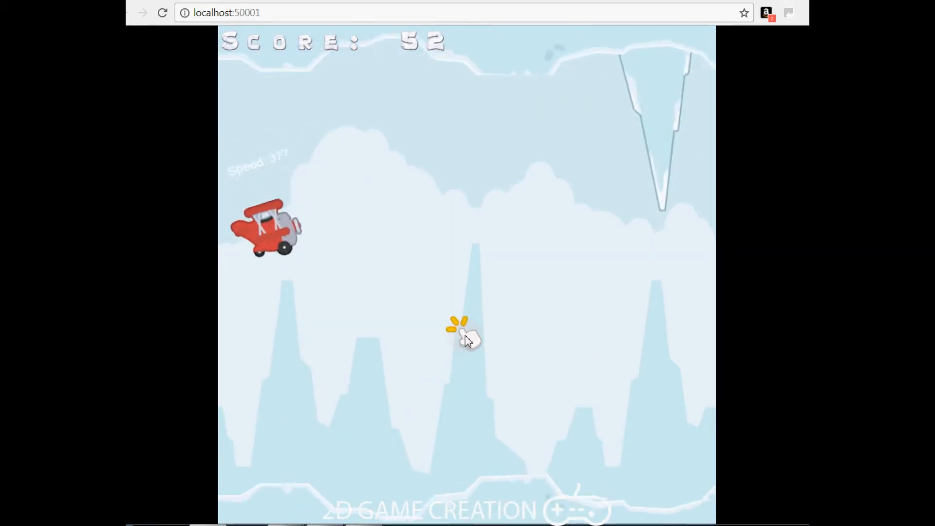
pyautogui.click(466, 339)
pyautogui.click(466, 340)
pyautogui.click(467, 339)
pyautogui.click(466, 339)
pyautogui.click(466, 340)
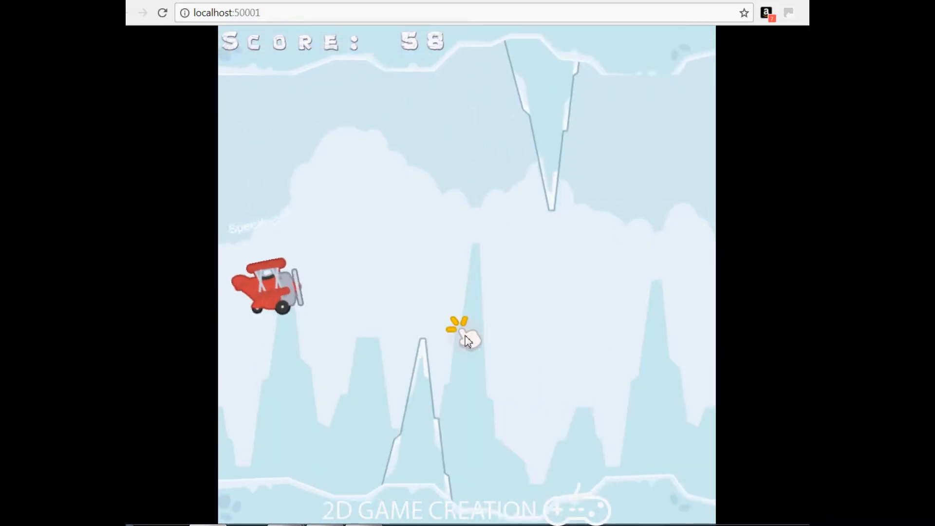
pyautogui.click(466, 340)
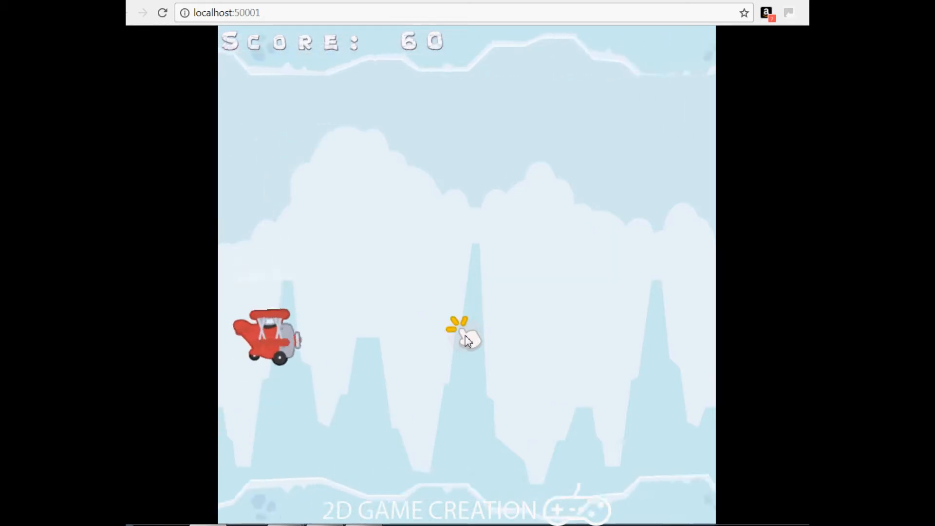
pyautogui.click(466, 340)
pyautogui.click(466, 340)
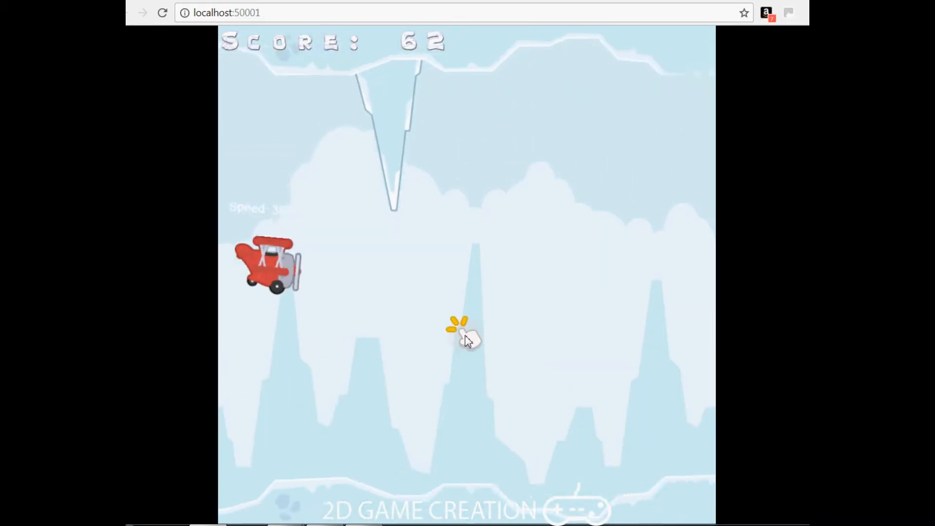
pyautogui.click(467, 339)
pyautogui.click(466, 339)
pyautogui.click(466, 339)
pyautogui.click(466, 339)
pyautogui.click(466, 339)
pyautogui.click(466, 340)
pyautogui.click(466, 339)
pyautogui.click(466, 339)
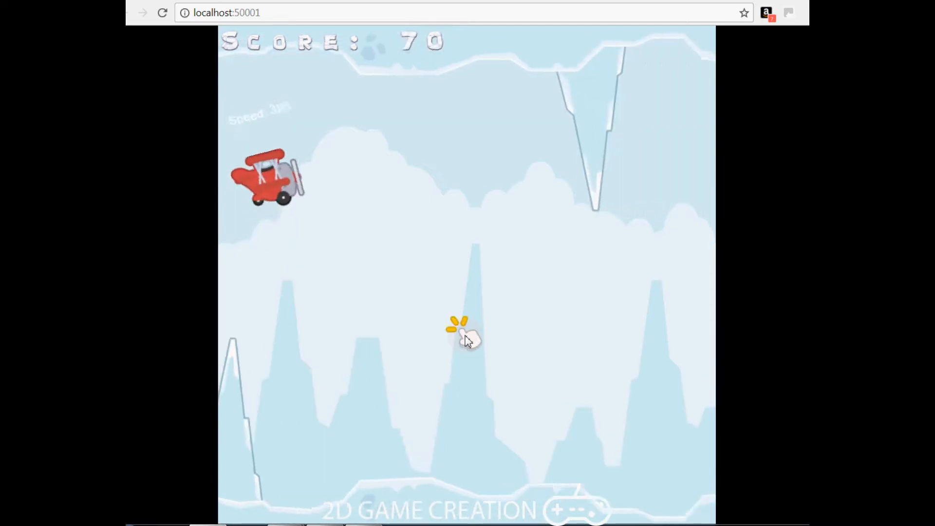
pyautogui.click(466, 340)
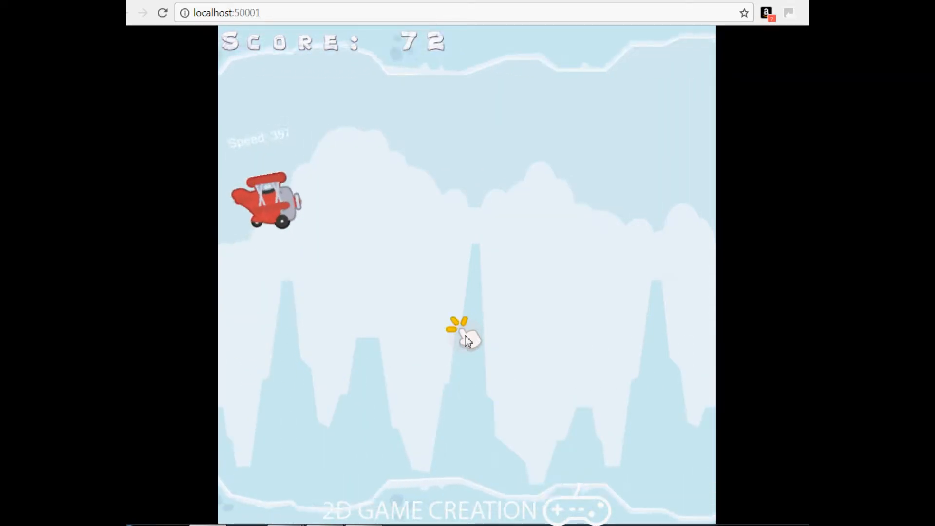
pyautogui.click(466, 340)
pyautogui.click(466, 340)
pyautogui.click(467, 339)
pyautogui.click(466, 340)
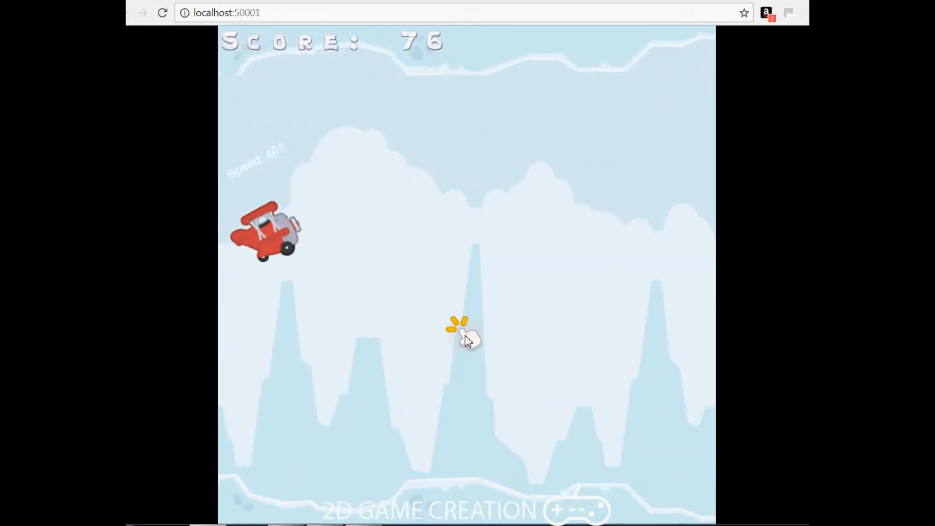
pyautogui.click(466, 339)
pyautogui.click(466, 339)
pyautogui.click(466, 340)
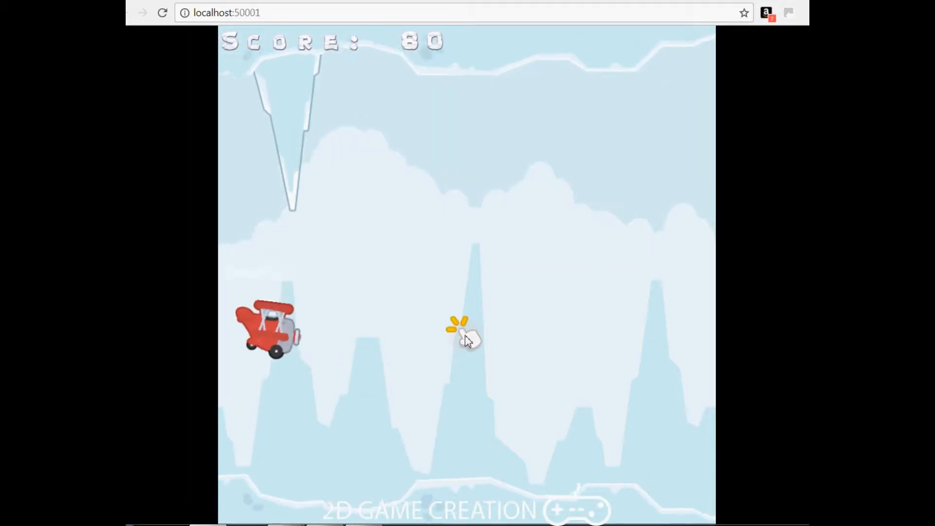
pyautogui.click(466, 339)
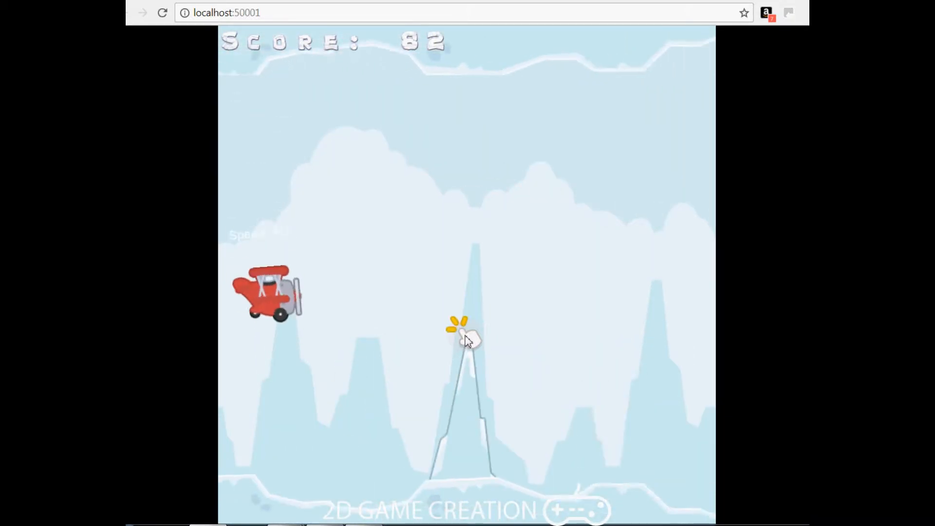
pyautogui.click(466, 339)
pyautogui.click(466, 340)
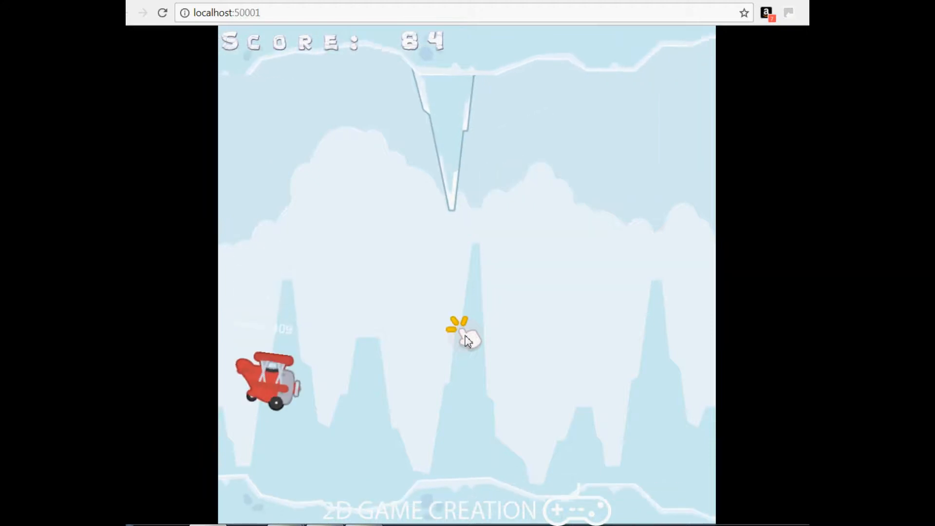
pyautogui.click(466, 340)
pyautogui.click(466, 339)
pyautogui.click(466, 340)
pyautogui.click(466, 340)
pyautogui.click(466, 339)
pyautogui.click(466, 339)
pyautogui.click(466, 339)
pyautogui.click(466, 340)
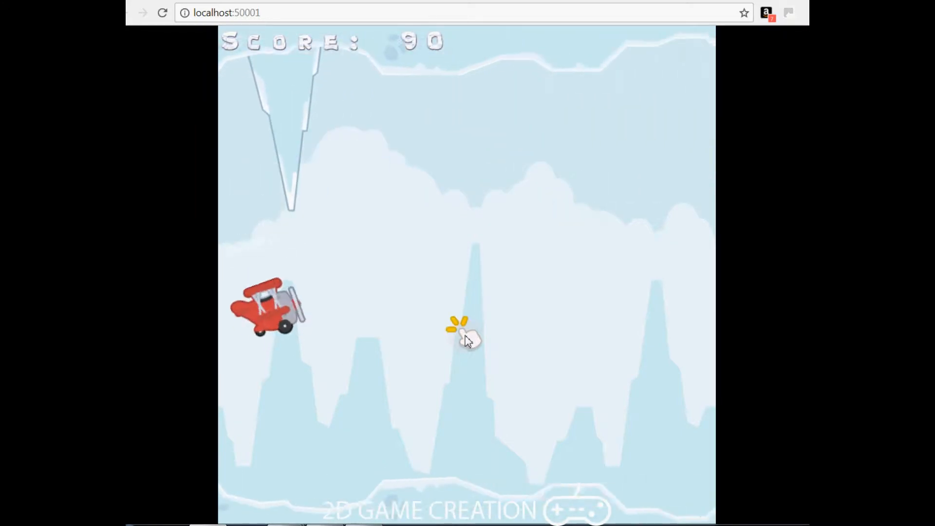
pyautogui.click(466, 339)
pyautogui.click(466, 339)
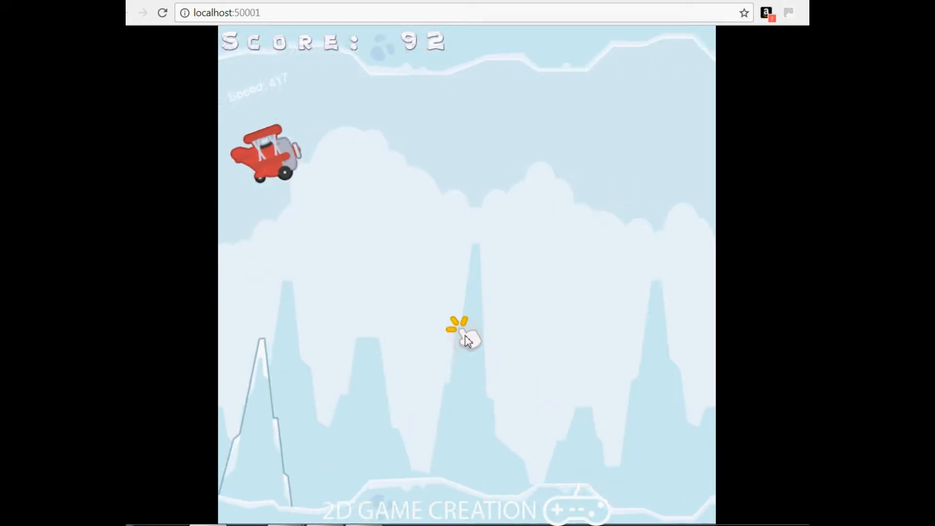
pyautogui.click(466, 339)
pyautogui.click(467, 340)
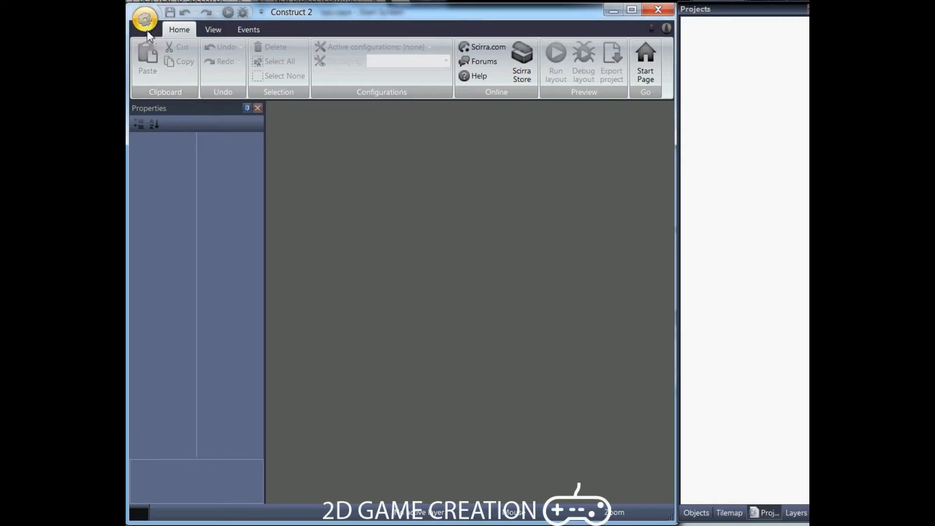
# Switch to Construct 2 and create a new project from the New empty project template.
pyautogui.click(145, 19)
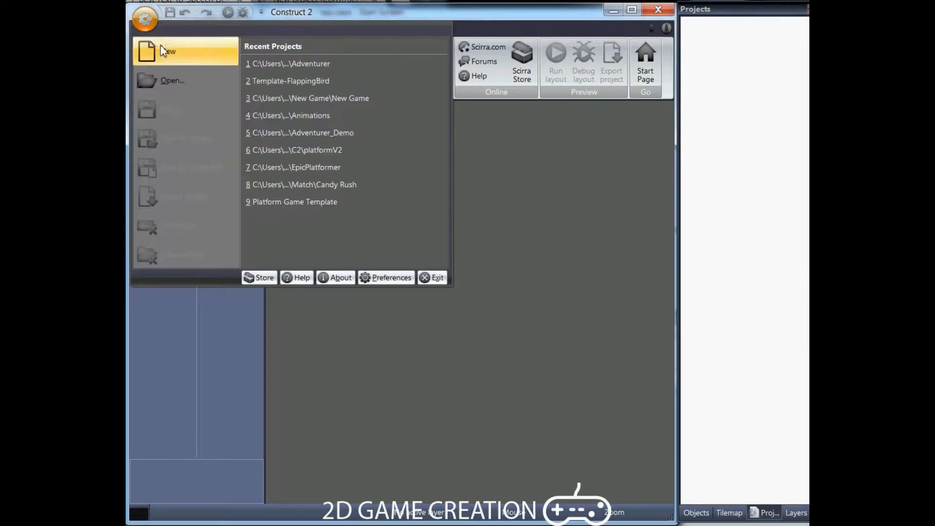
pyautogui.click(162, 49)
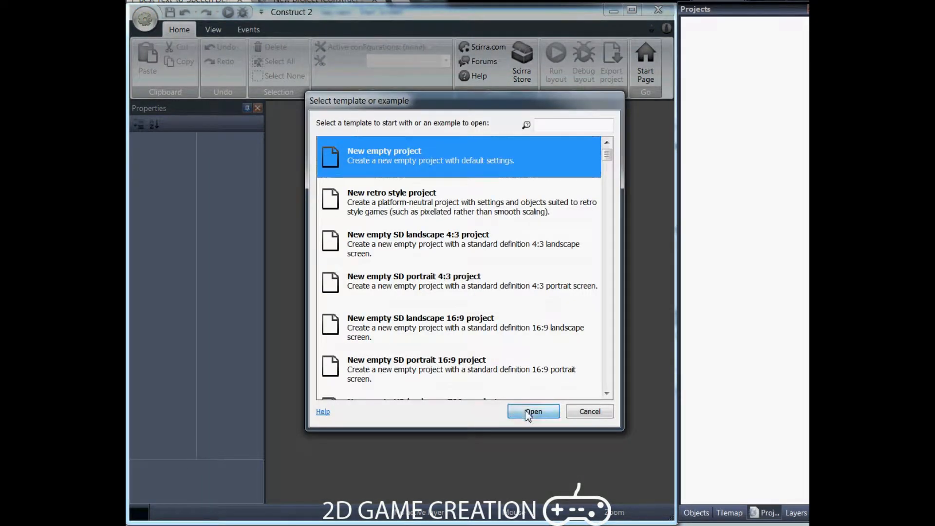
pyautogui.click(527, 414)
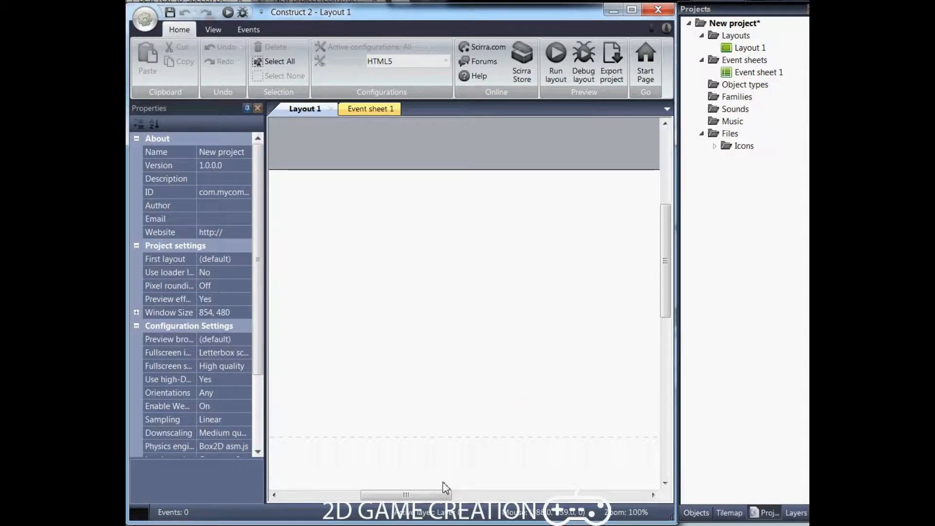
# Set the new project's Window Size to 640, 640 in its project settings.
pyautogui.click(704, 27)
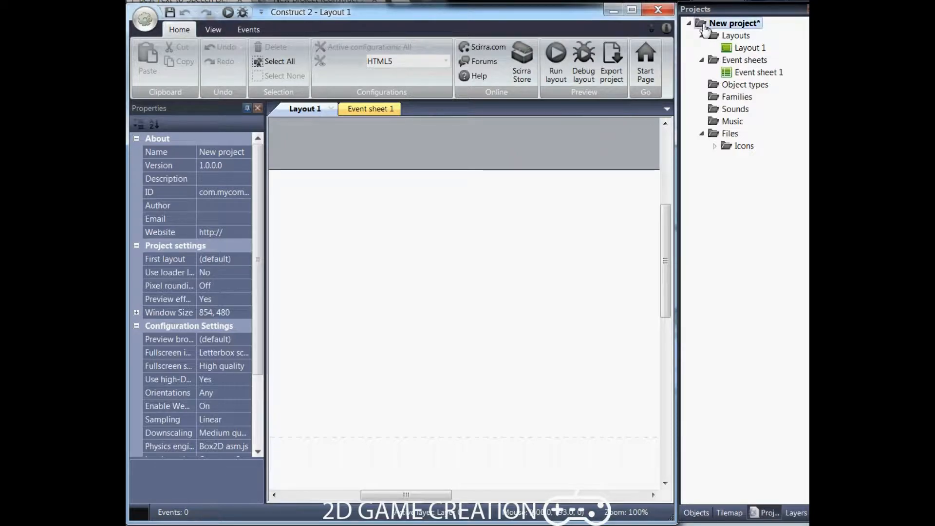
pyautogui.click(230, 312)
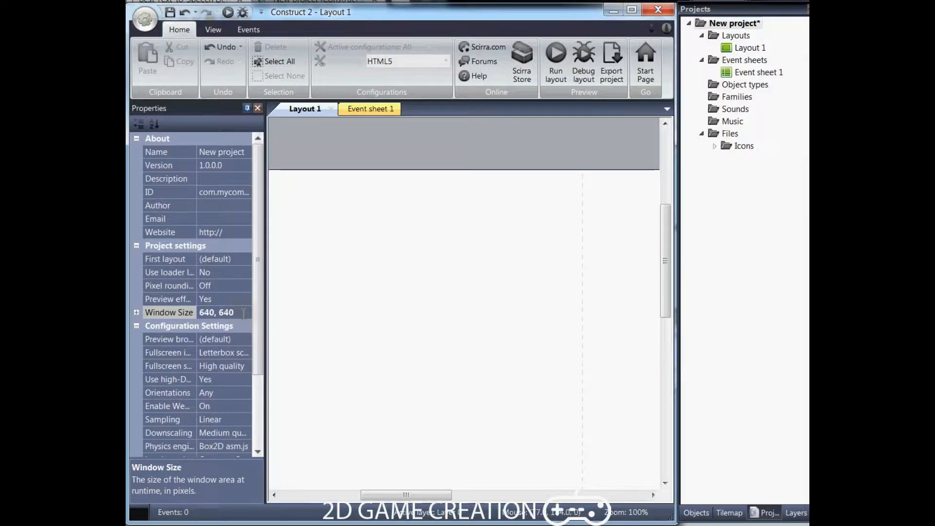
# Set both the Layout Size and the Margins of Layout 1 to 640, 640.
pyautogui.click(410, 394)
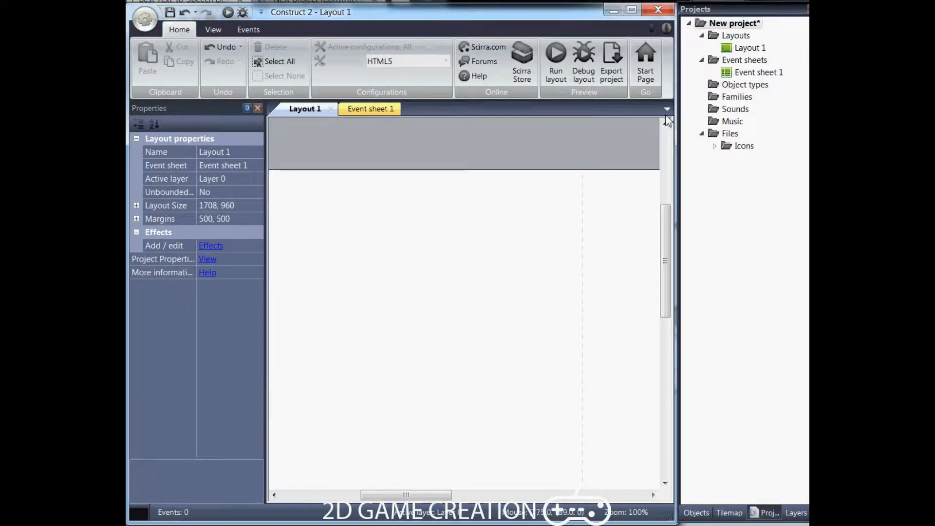
pyautogui.click(728, 49)
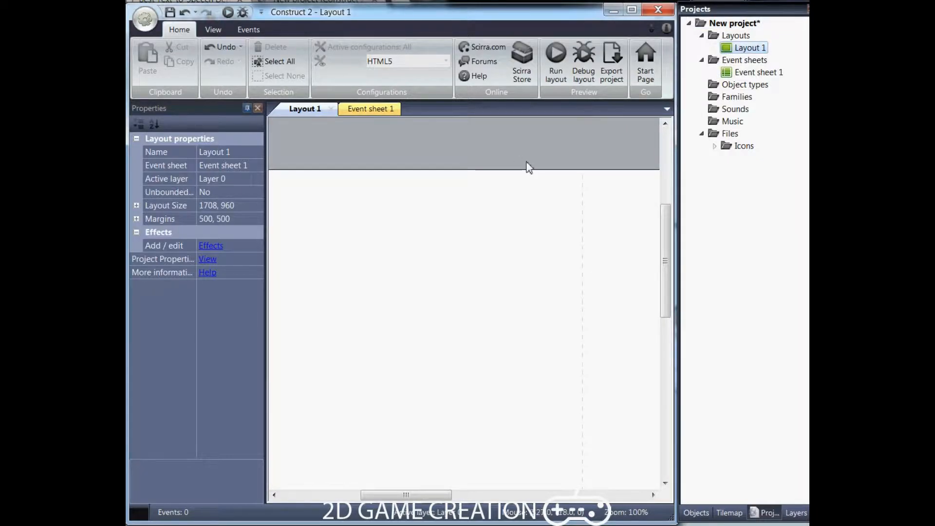
pyautogui.click(234, 205)
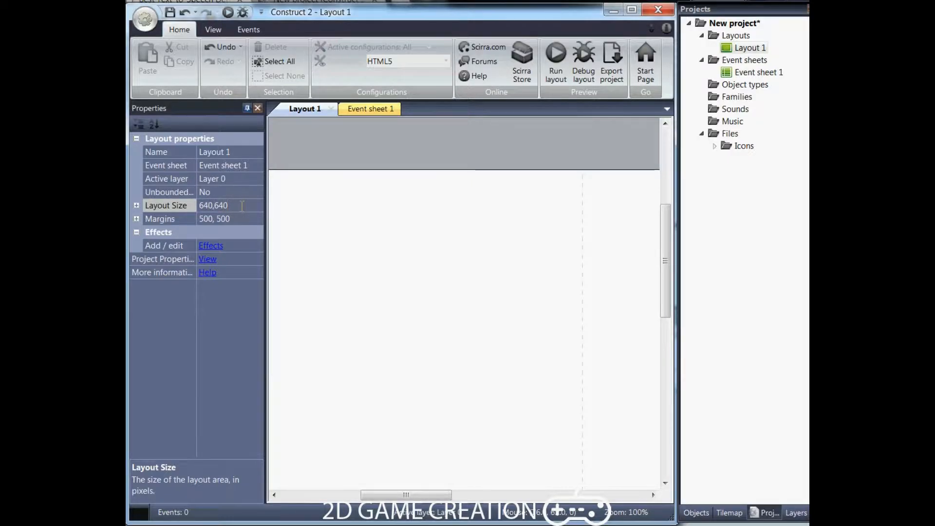
pyautogui.press('Return')
pyautogui.click(232, 217)
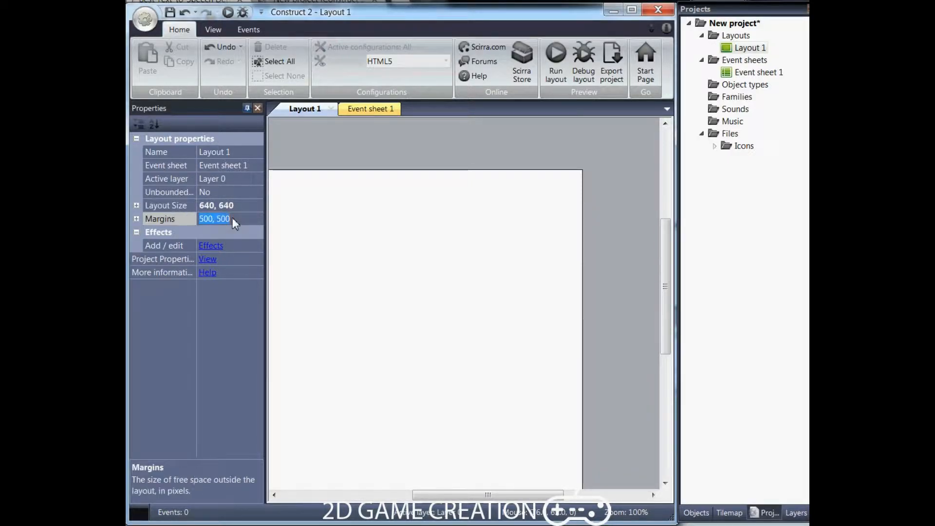
pyautogui.write('640, 640')
pyautogui.press('Return')
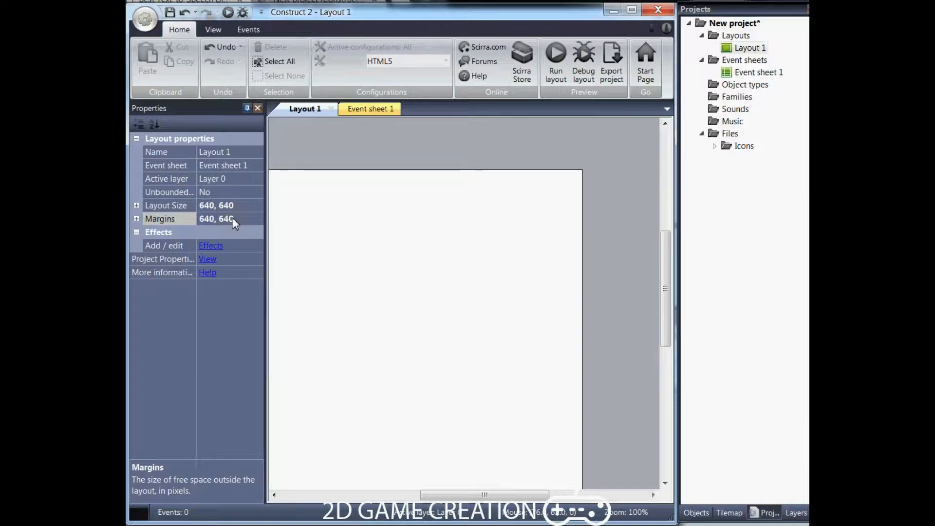
# Rename Layout 1 in the project as Start Screen.
pyautogui.moveTo(497, 495); pyautogui.dragTo(478, 497)
pyautogui.scroll(-2, 452, 419)
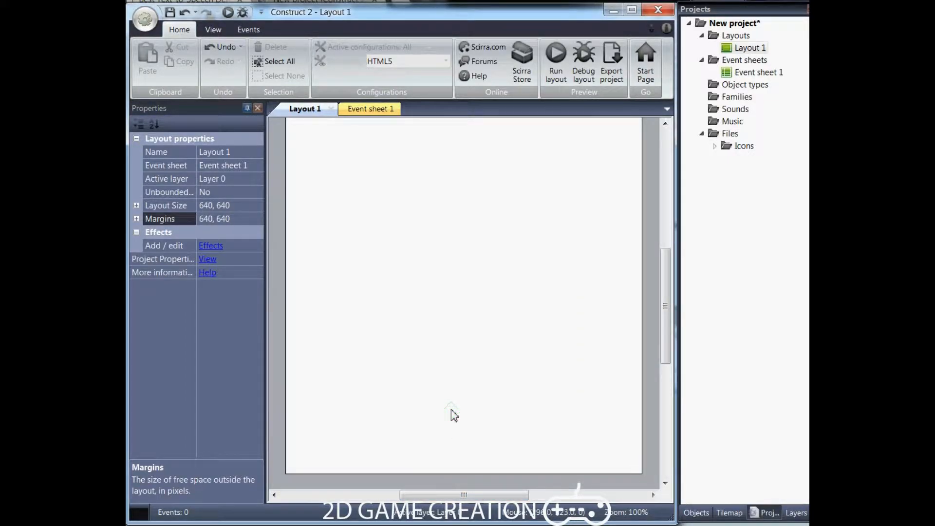
pyautogui.scroll(1, 454, 414)
pyautogui.keyDown('ctrl'); pyautogui.scroll(-1, 458, 399); pyautogui.keyUp('ctrl')
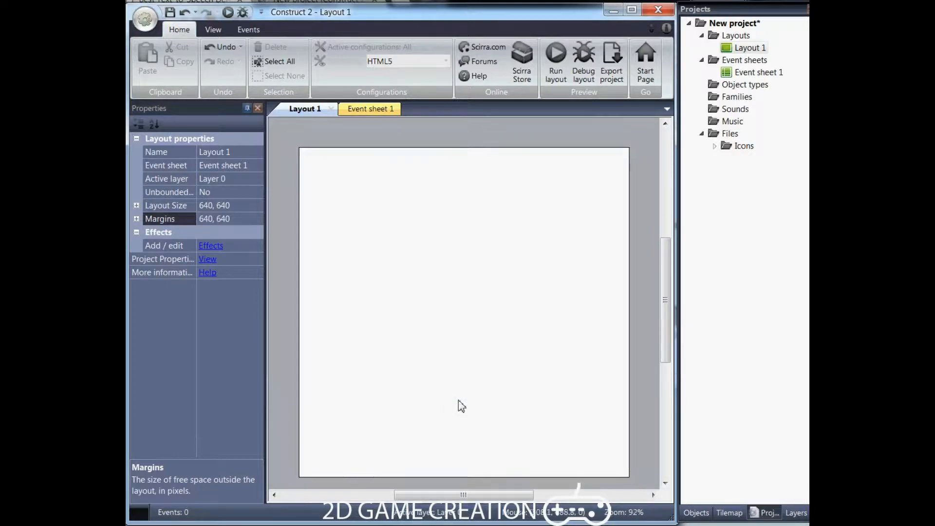
pyautogui.rightClick(741, 51)
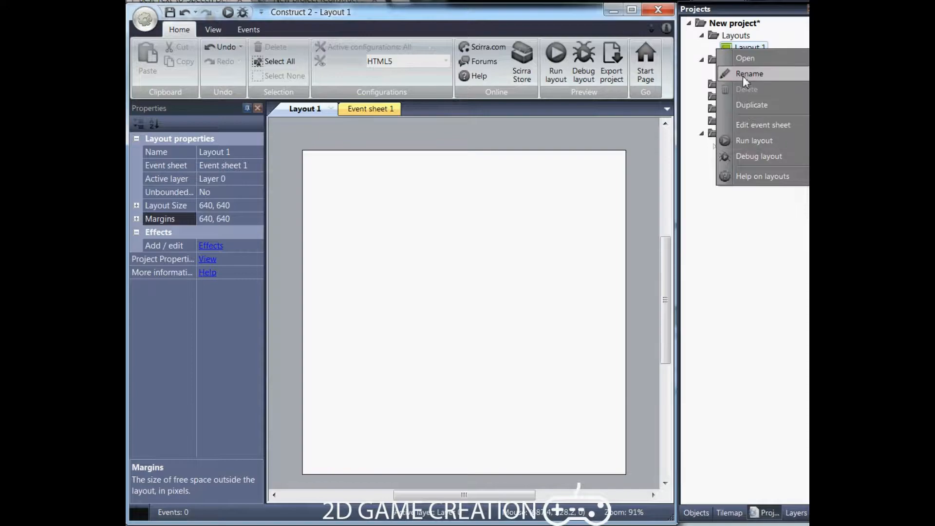
pyautogui.click(744, 74)
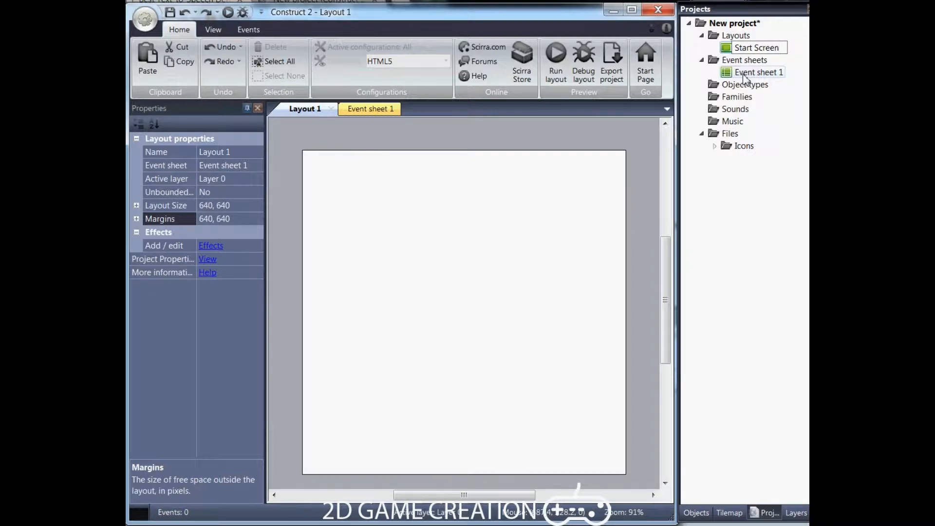
pyautogui.press('Return')
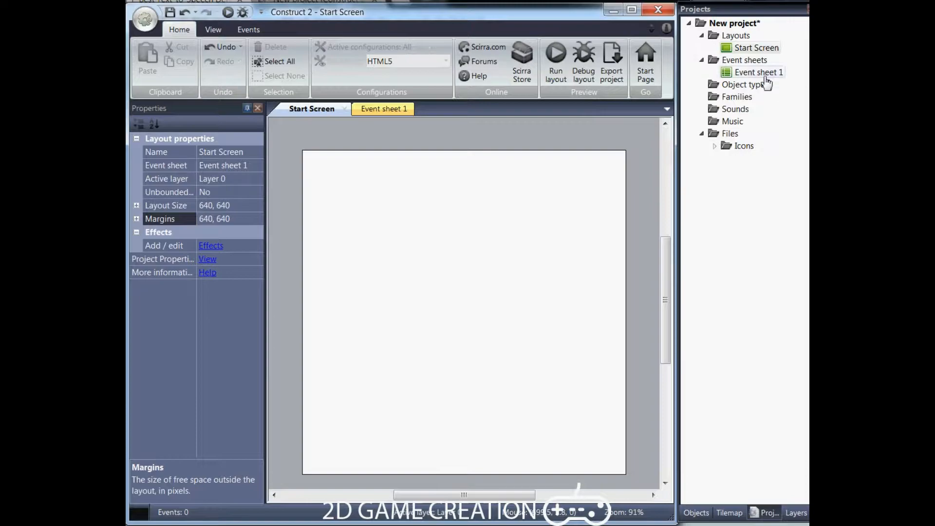
# Rename Event sheet 1 in the project as Start Screen es.
pyautogui.click(766, 78)
pyautogui.rightClick(756, 82)
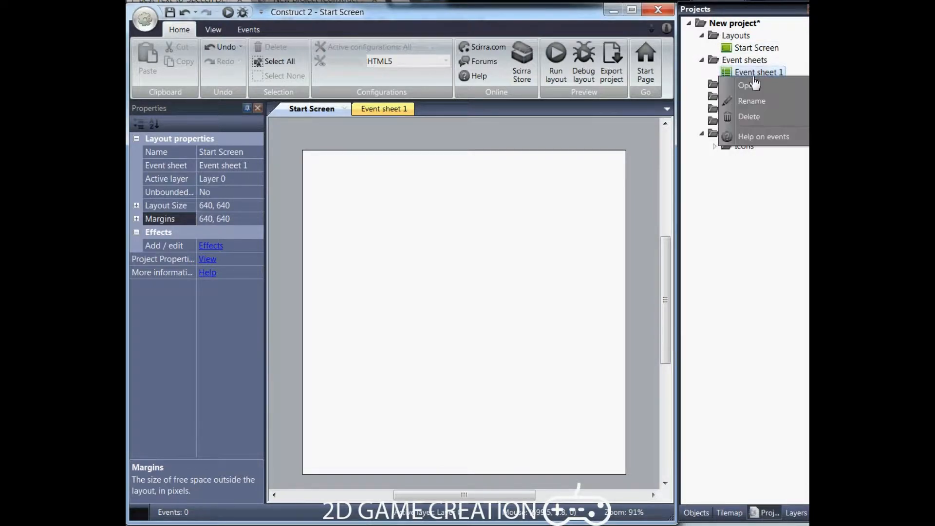
pyautogui.click(750, 100)
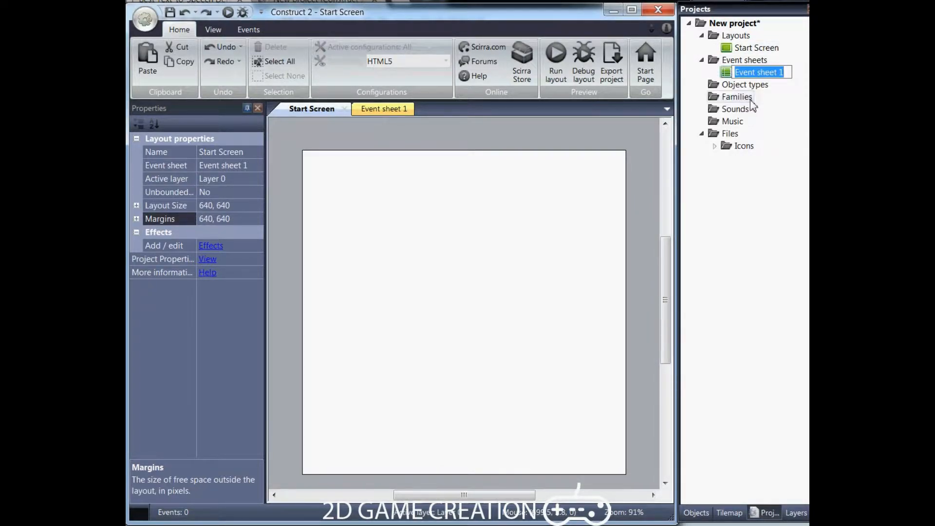
pyautogui.write('Start Screen')
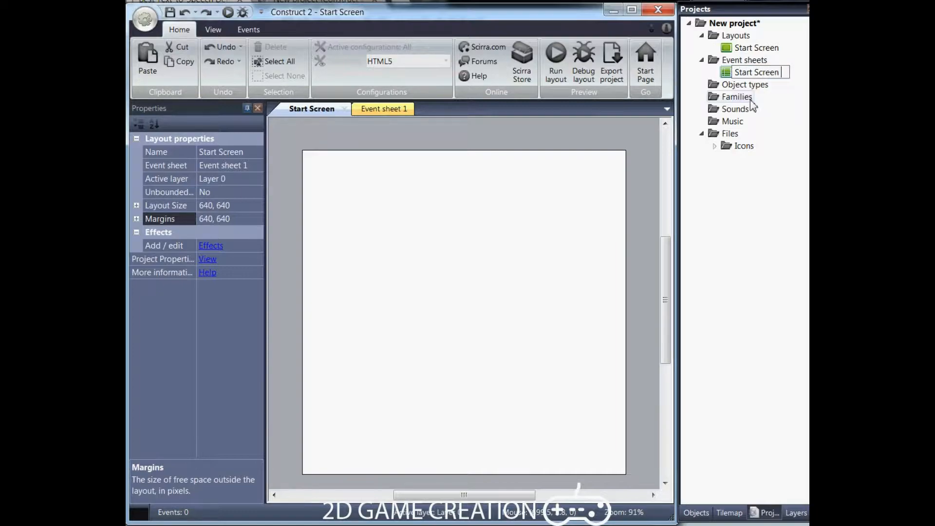
pyautogui.press('Return')
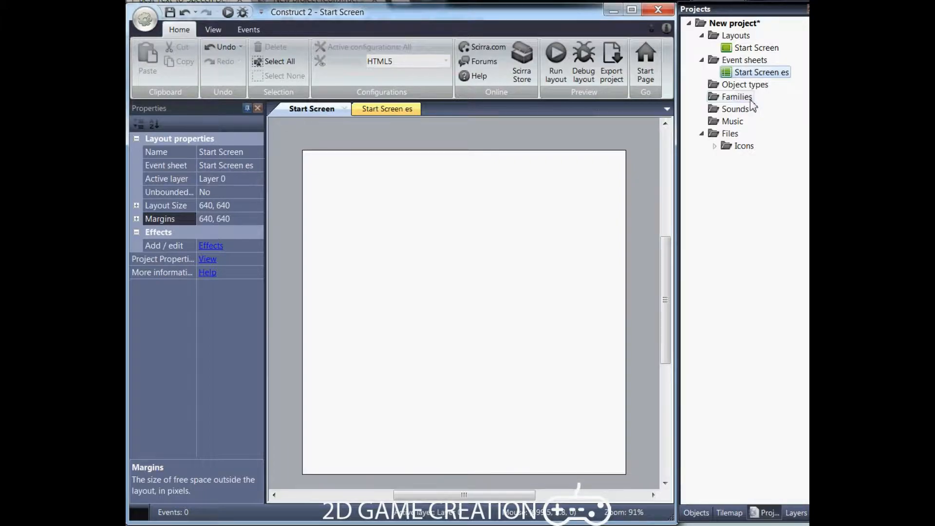
# Save the project as a single compressed file named TappyPlane.
pyautogui.click(146, 19)
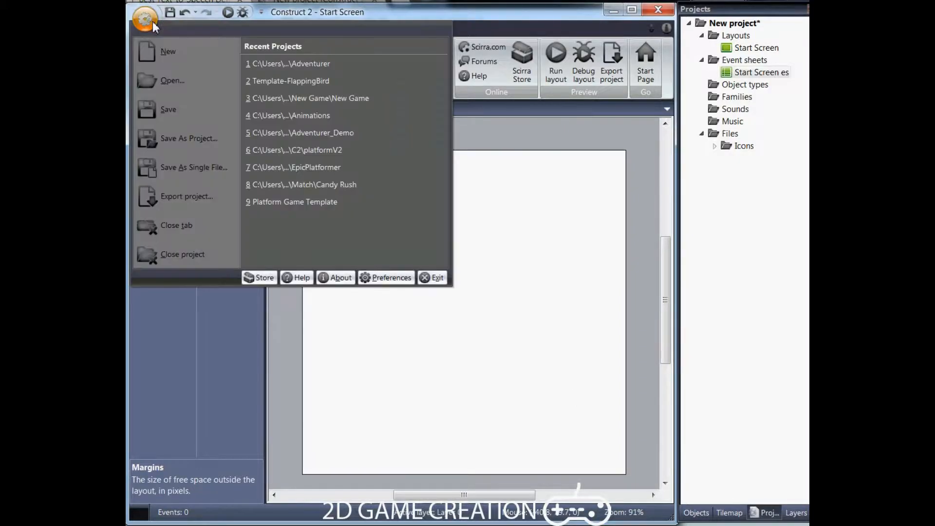
pyautogui.click(197, 169)
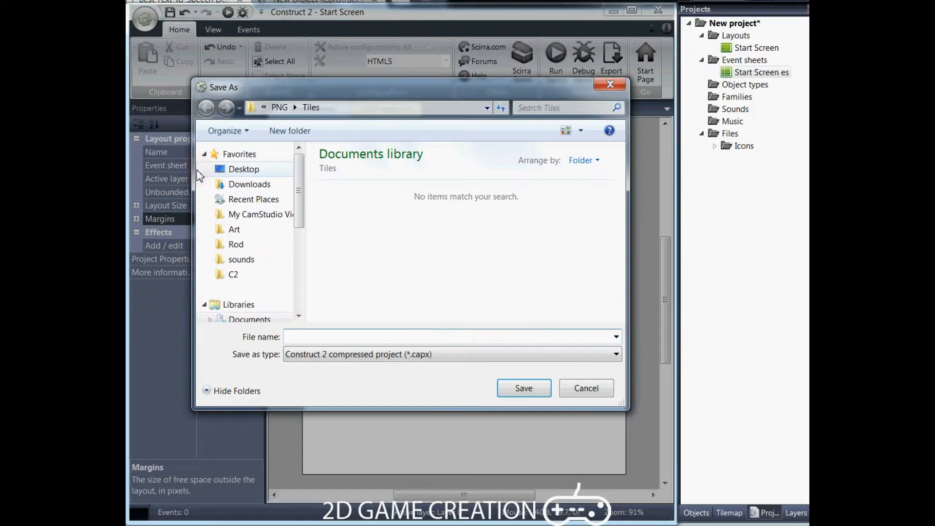
pyautogui.write('TappyPlane')
pyautogui.press('Return')
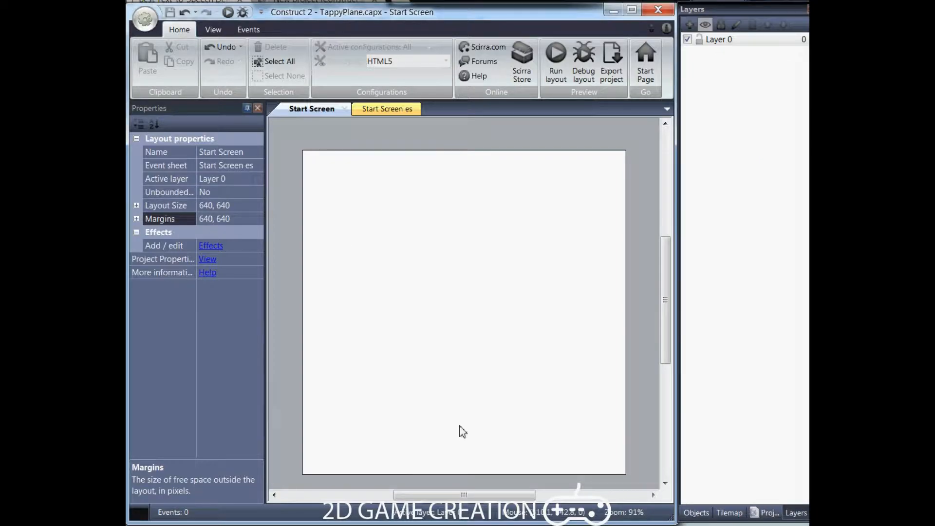
# Add five new layers above Layer 0 in the Start Screen layout.
pyautogui.click(691, 27)
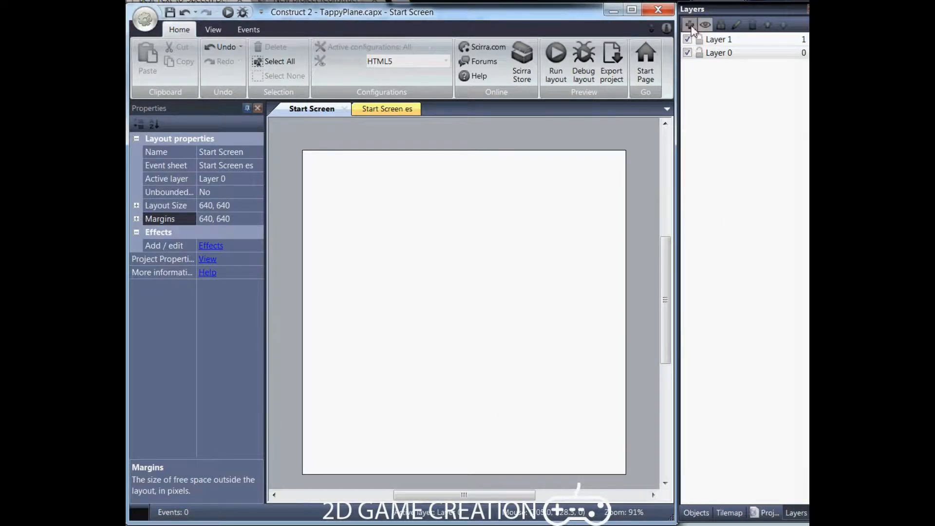
pyautogui.click(691, 28)
pyautogui.click(691, 27)
pyautogui.click(691, 27)
pyautogui.click(691, 28)
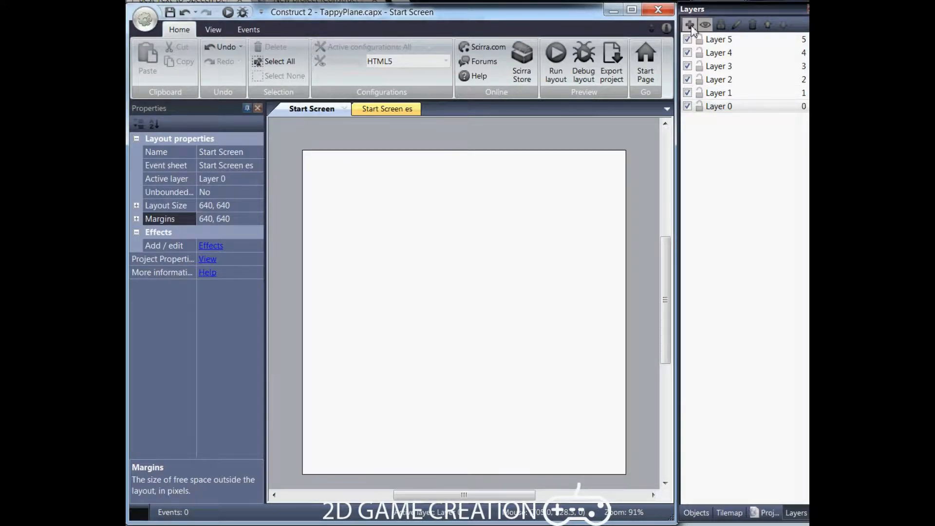
# Rename the topmost layer, Layer 5, as HUD.
pyautogui.click(714, 39)
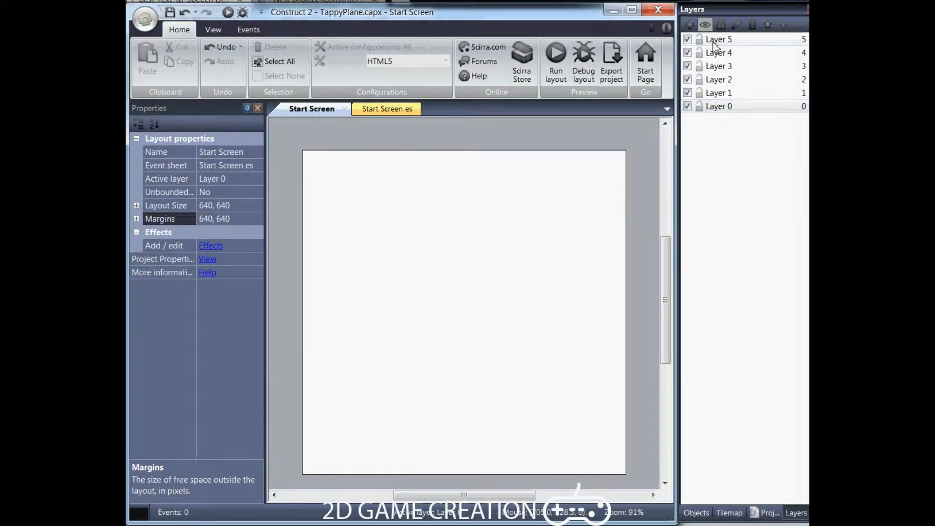
pyautogui.rightClick(712, 39)
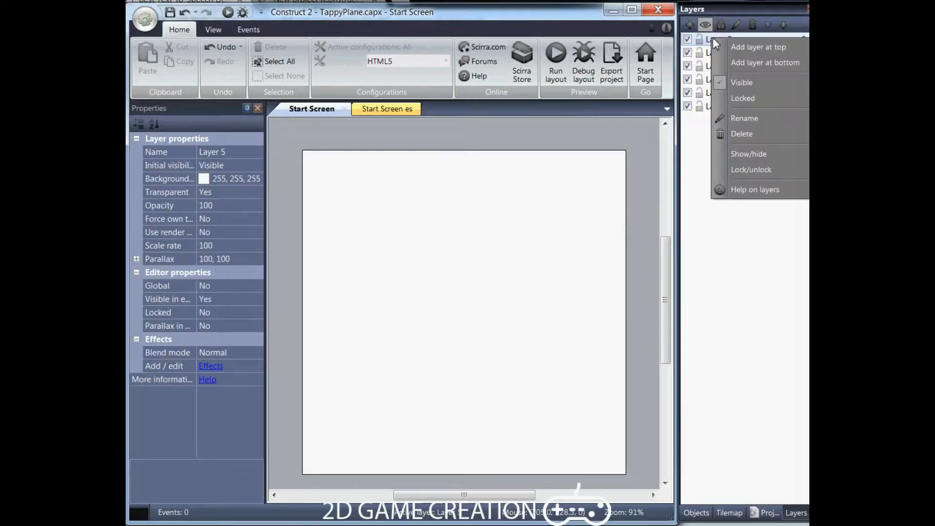
pyautogui.click(741, 119)
pyautogui.write('HUD')
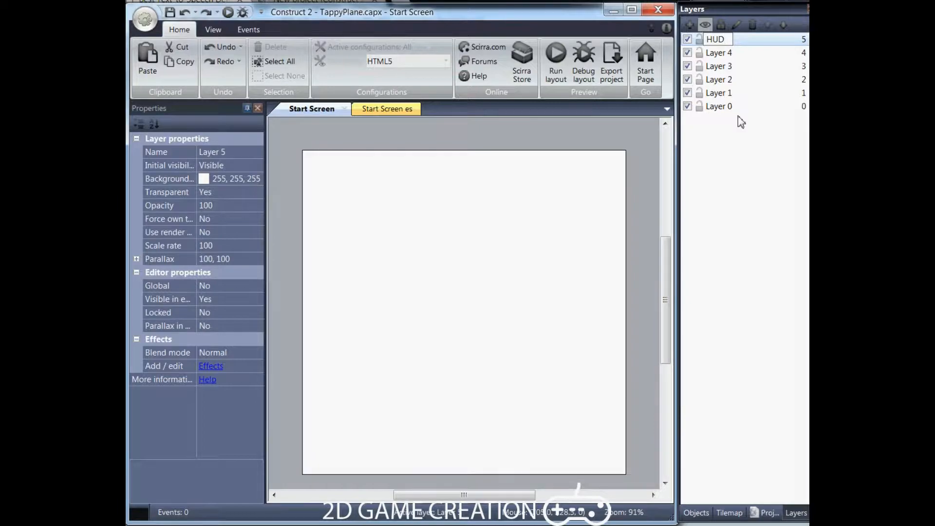
pyautogui.press('Return')
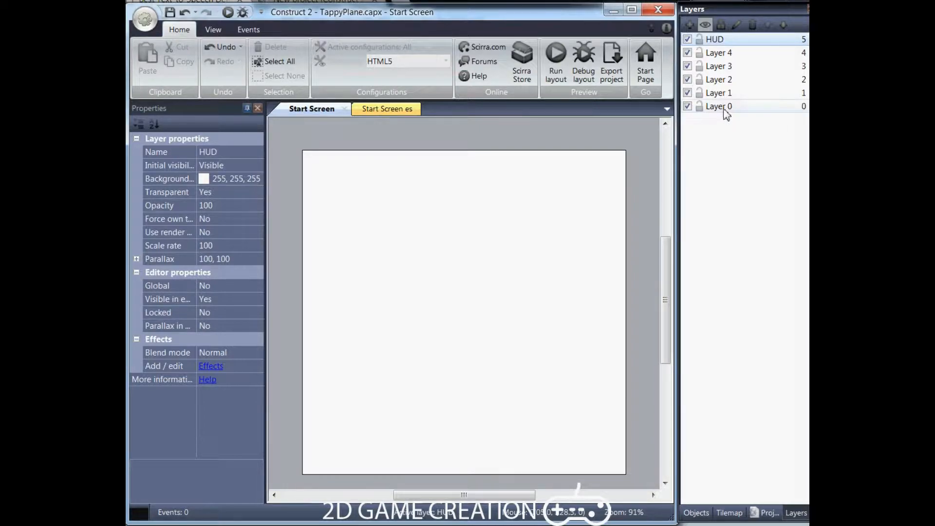
# Rename the bottommost layer, Layer 0, as BG.
pyautogui.rightClick(726, 111)
pyautogui.click(733, 190)
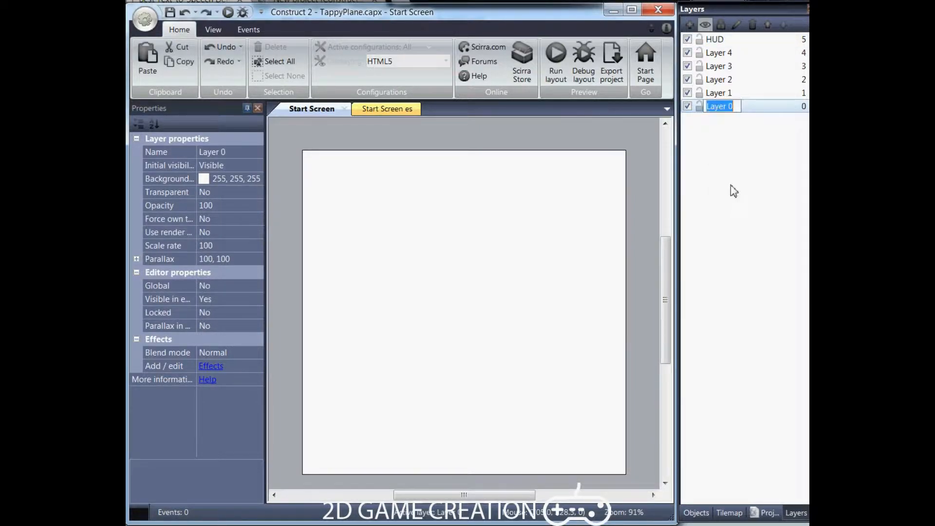
pyautogui.write('BG')
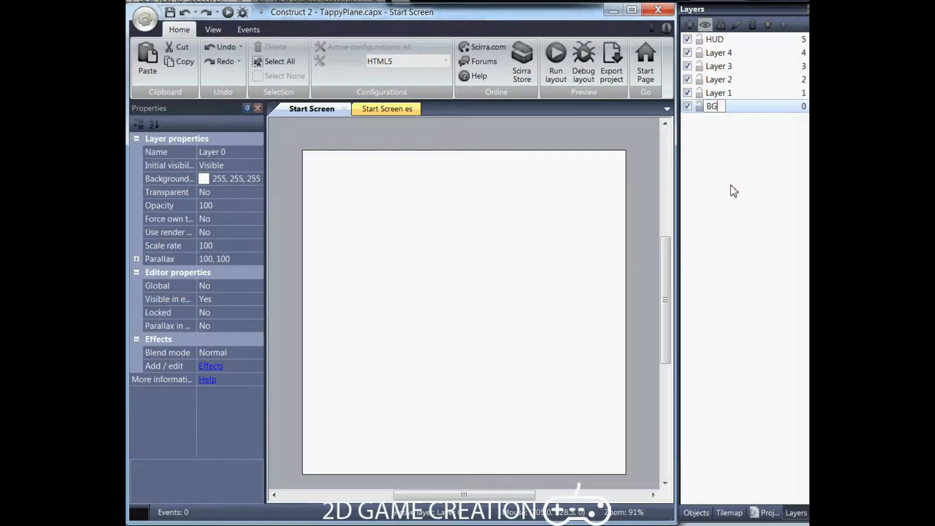
pyautogui.press('Return')
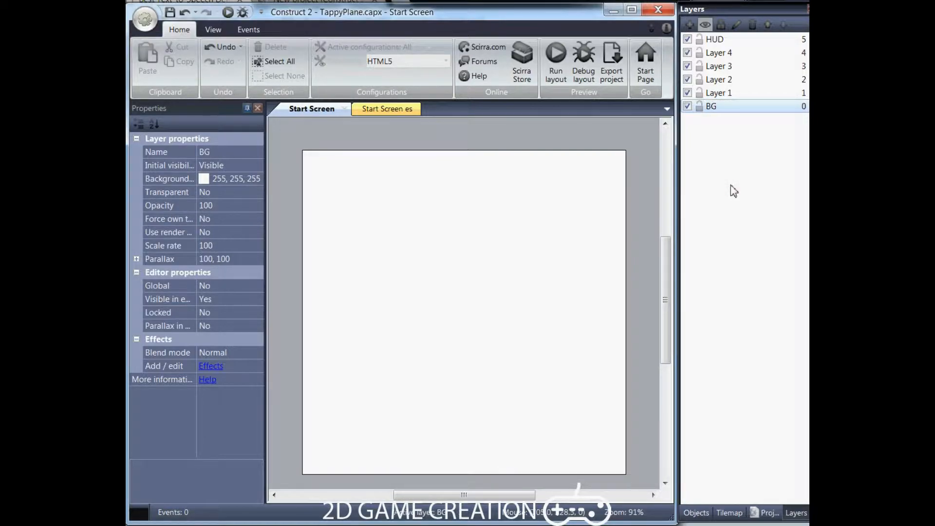
pyautogui.click(434, 348)
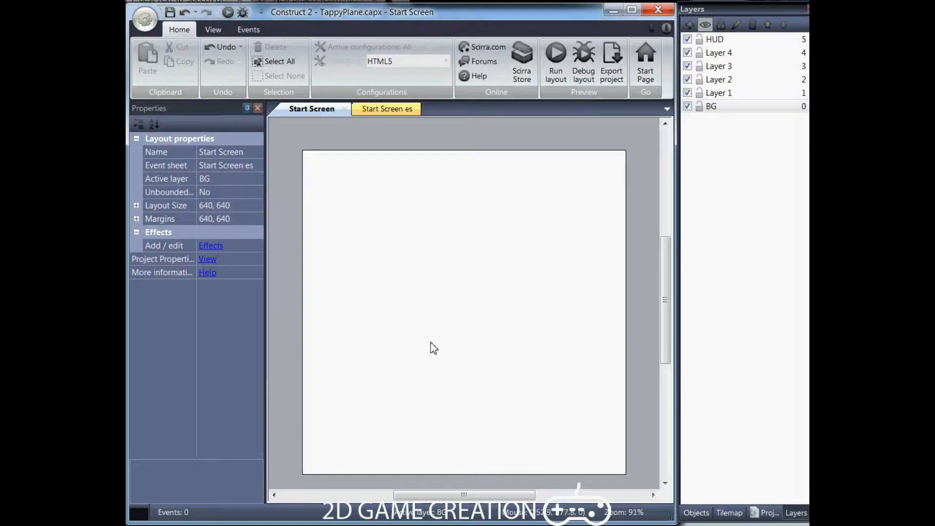
# Rename Layer 1, directly above the BG layer, as Spikes.
pyautogui.click(713, 92)
pyautogui.rightClick(712, 93)
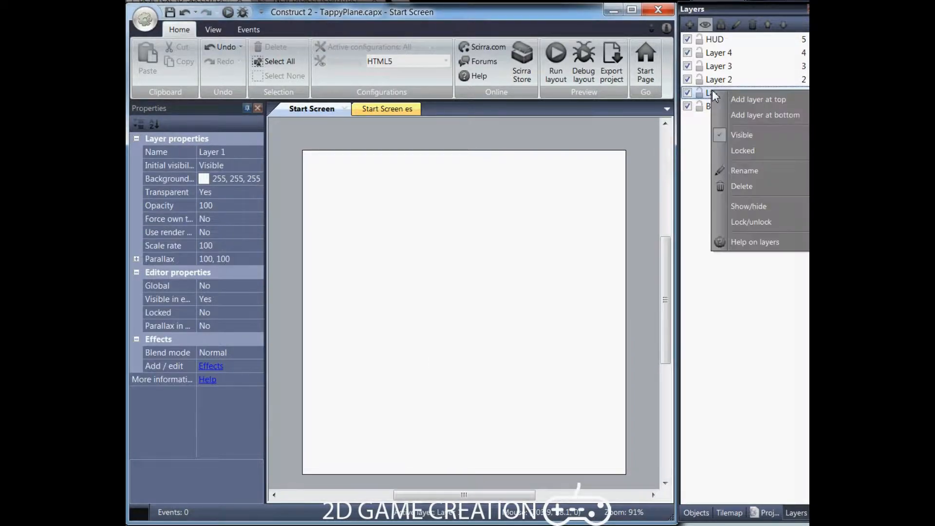
pyautogui.click(743, 170)
pyautogui.write('Spikes')
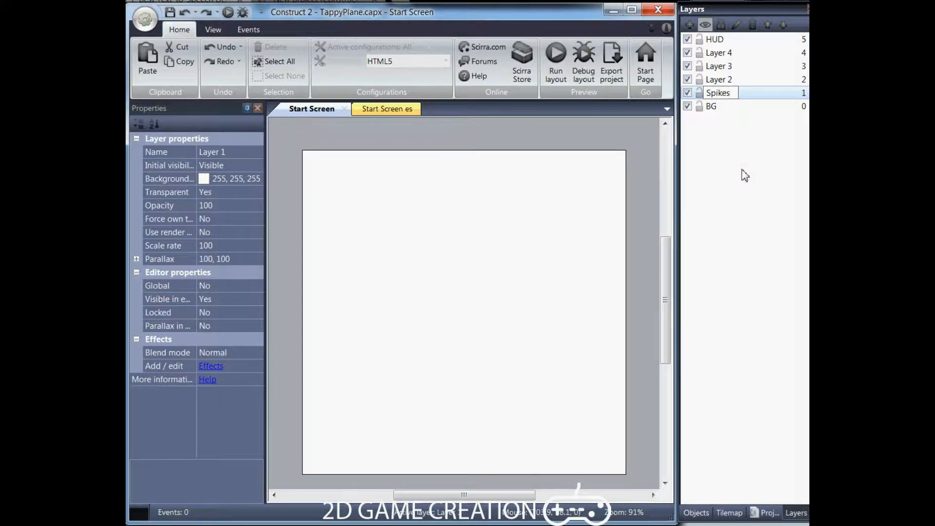
pyautogui.press('Return')
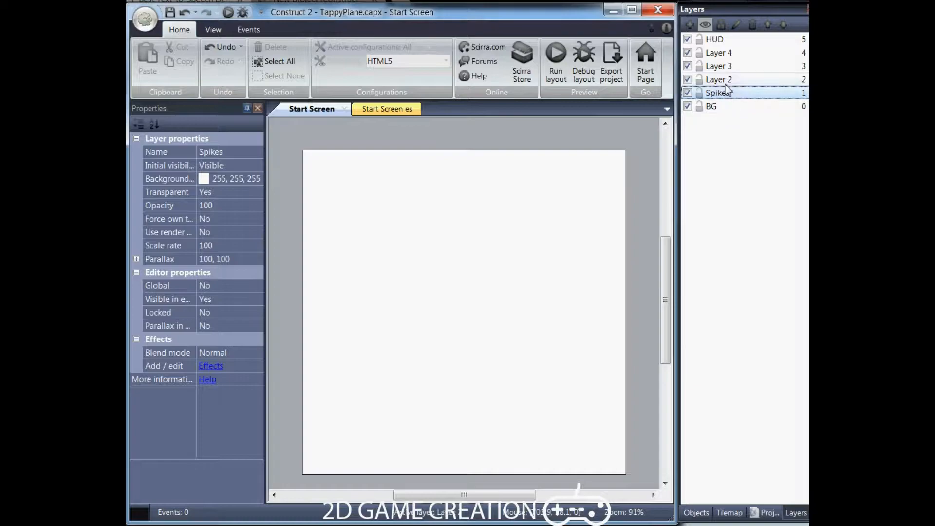
# Rename Layer 2, directly above the Spikes layer, as Cave Ice.
pyautogui.click(718, 79)
pyautogui.rightClick(714, 82)
pyautogui.click(742, 165)
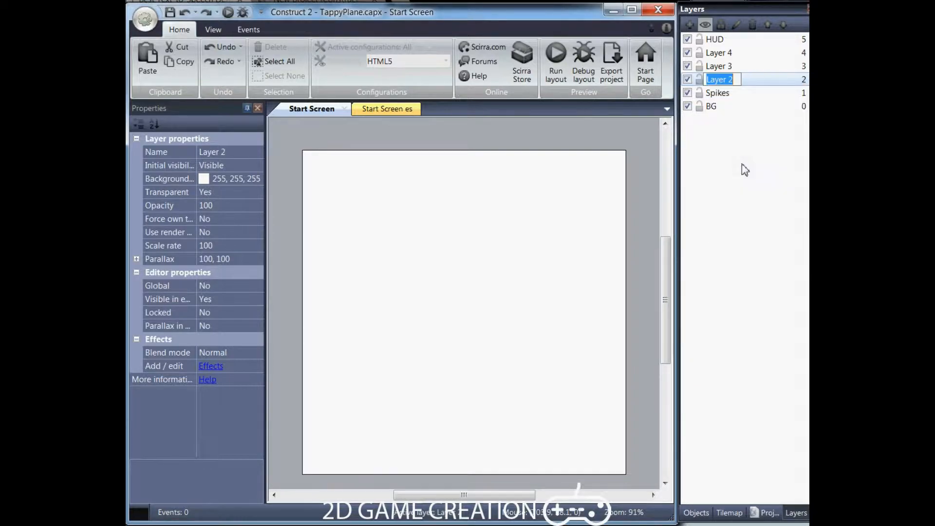
pyautogui.write('Cave Ice')
pyautogui.press('Return')
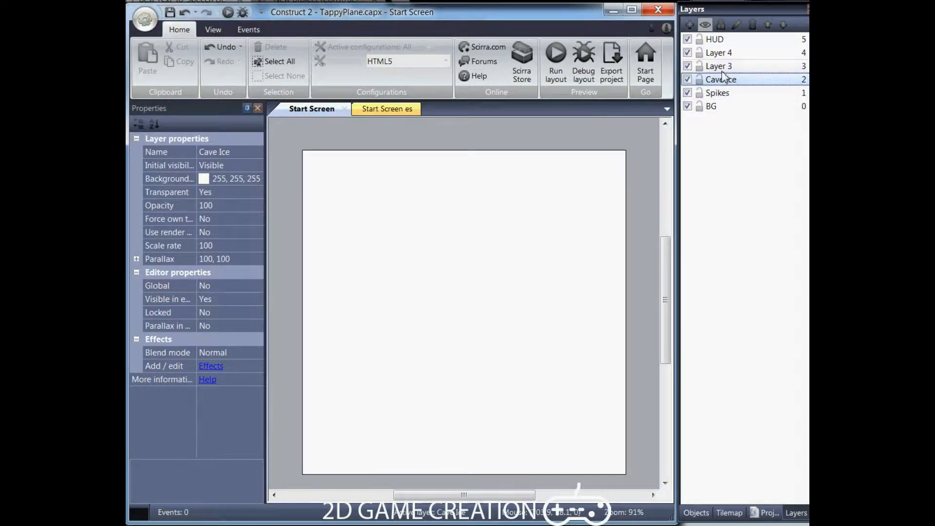
# Rename Layer 4, directly below the HUD layer, as Player.
pyautogui.click(719, 52)
pyautogui.rightClick(721, 53)
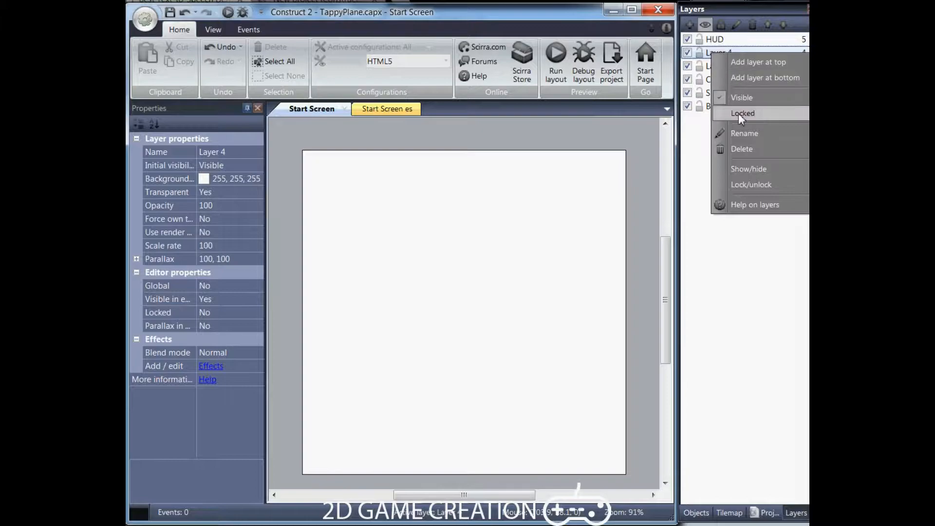
pyautogui.click(740, 133)
pyautogui.write('Player')
pyautogui.press('Return')
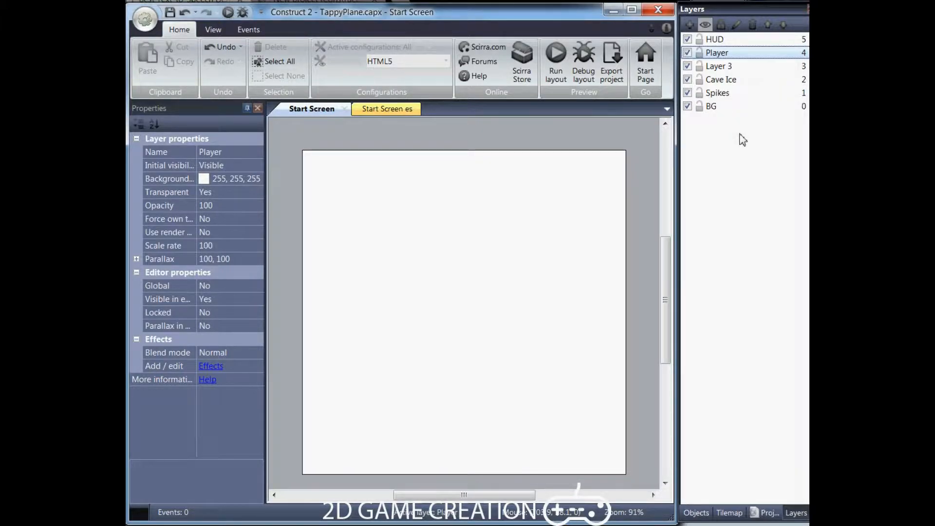
pyautogui.click(373, 343)
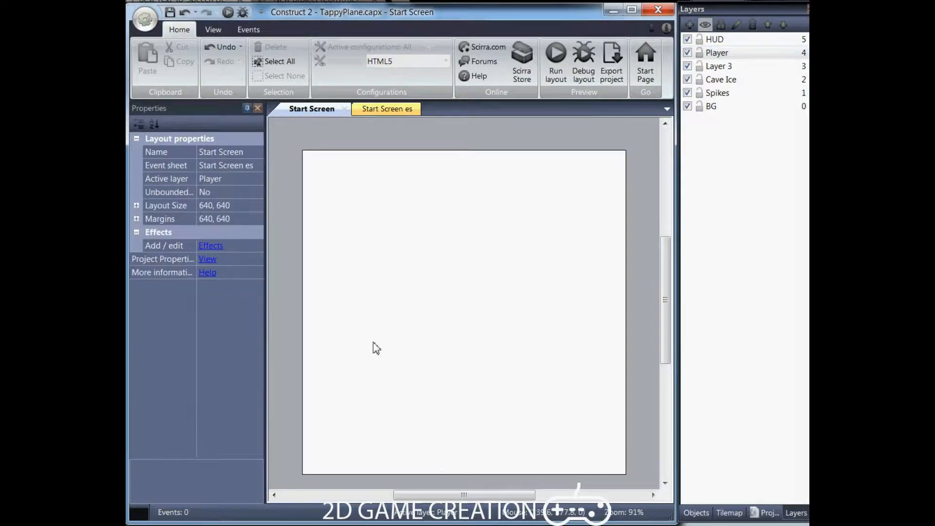
# Delete Layer 3, between the Player and Cave Ice layers, and save the project.
pyautogui.click(715, 67)
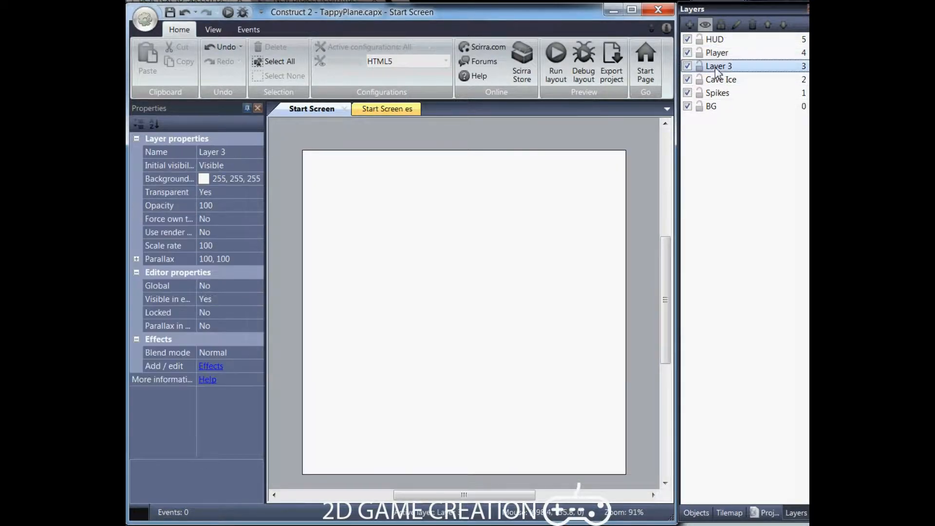
pyautogui.rightClick(715, 66)
pyautogui.click(738, 163)
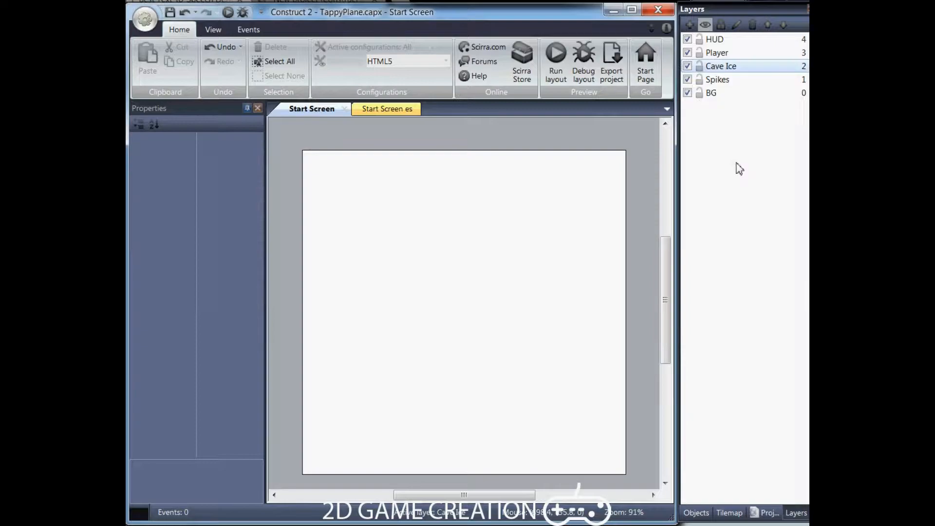
pyautogui.click(170, 12)
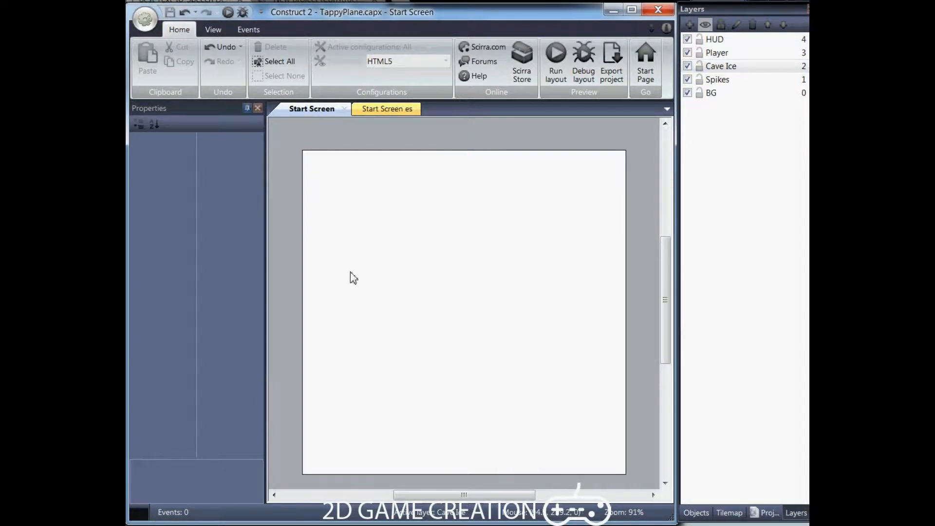
# Insert a new Sprite object named Background into the Start Screen layout.
pyautogui.click(435, 296)
pyautogui.rightClick(434, 297)
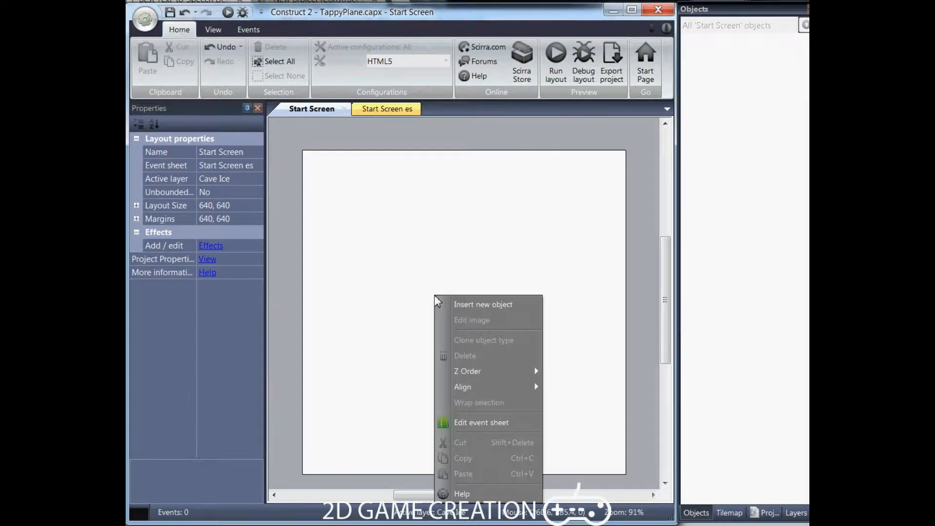
pyautogui.click(446, 305)
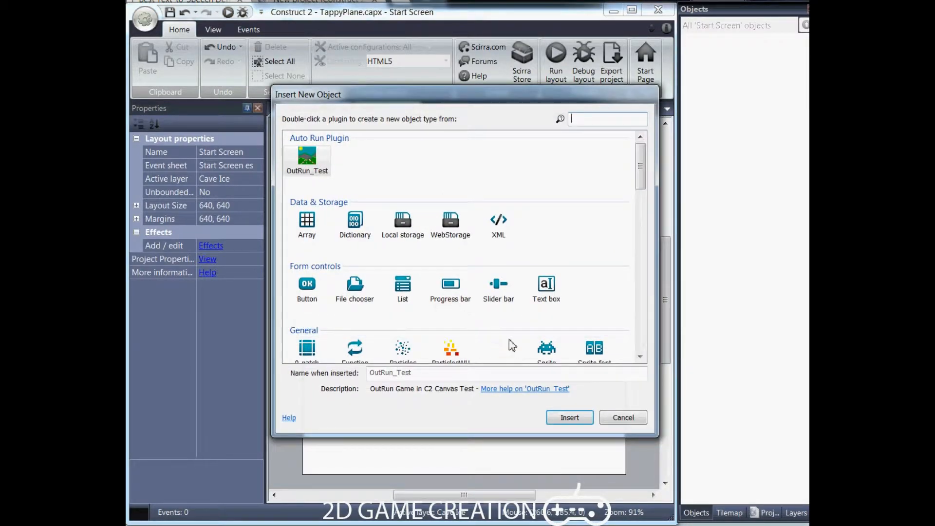
pyautogui.click(547, 349)
pyautogui.click(457, 374)
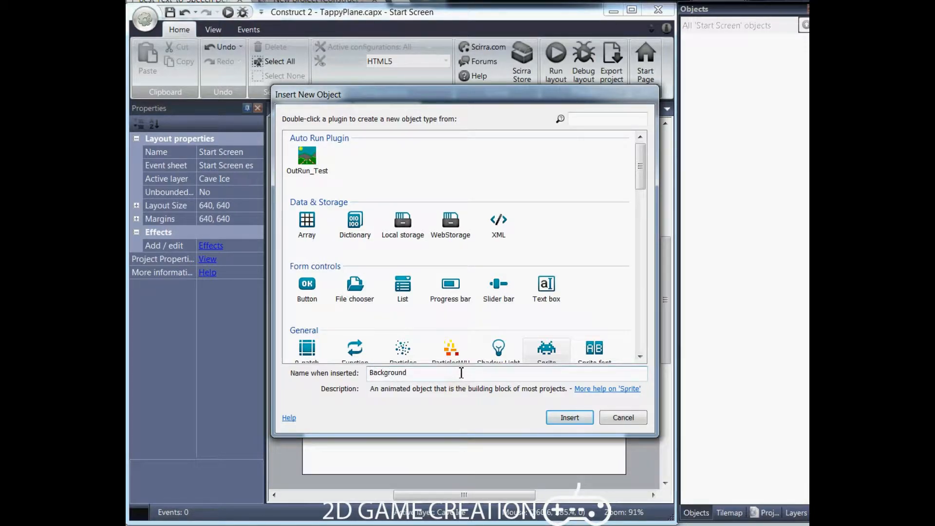
pyautogui.press('Return')
pyautogui.click(427, 314)
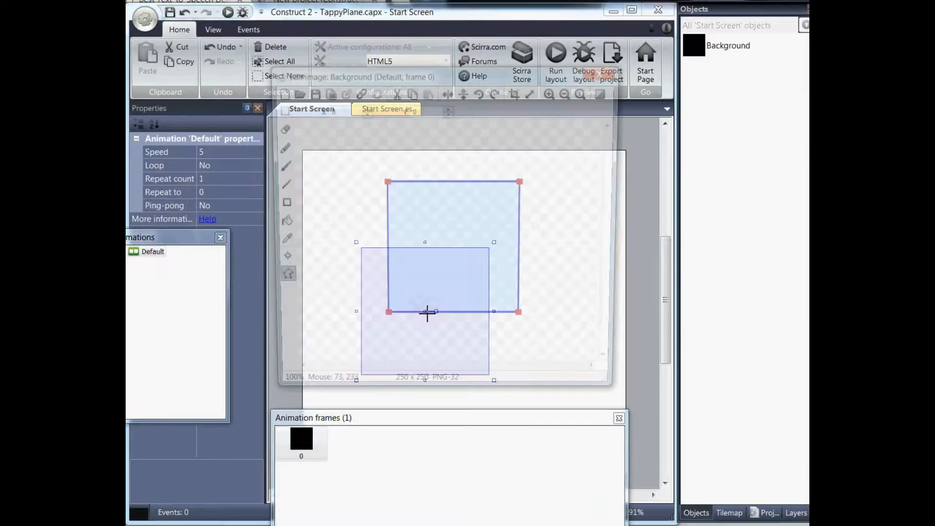
# Load the background image file from the PNG folder into the Background sprite and close the image editor.
pyautogui.click(293, 91)
pyautogui.doubleClick(386, 244)
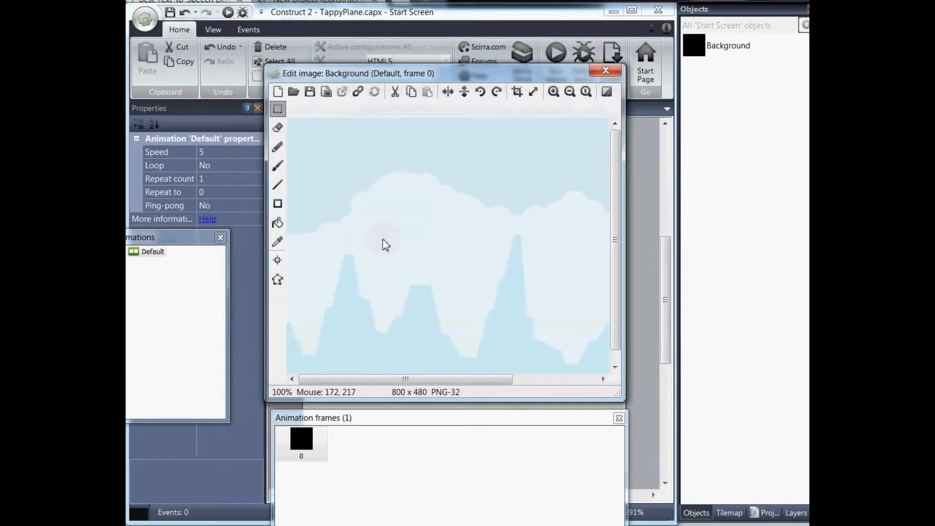
pyautogui.click(605, 71)
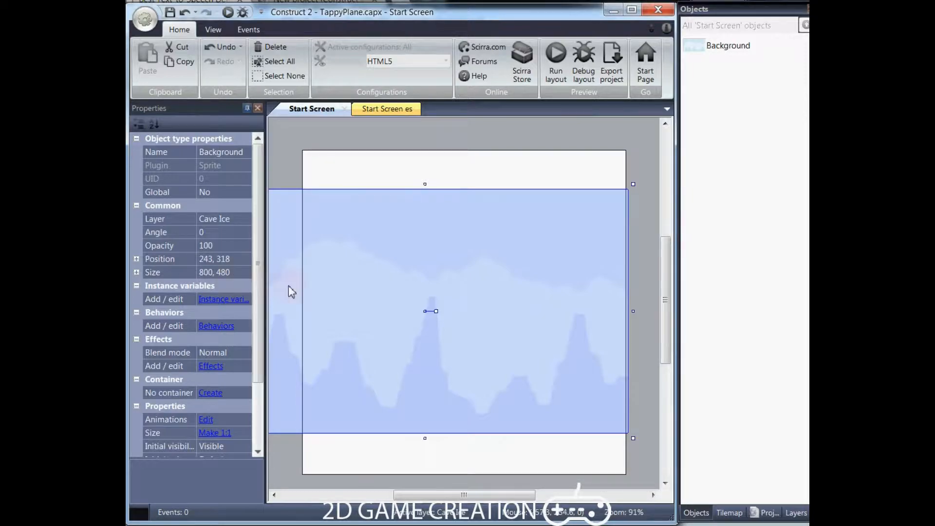
# Set the Background sprite's size to 640, 640.
pyautogui.click(232, 273)
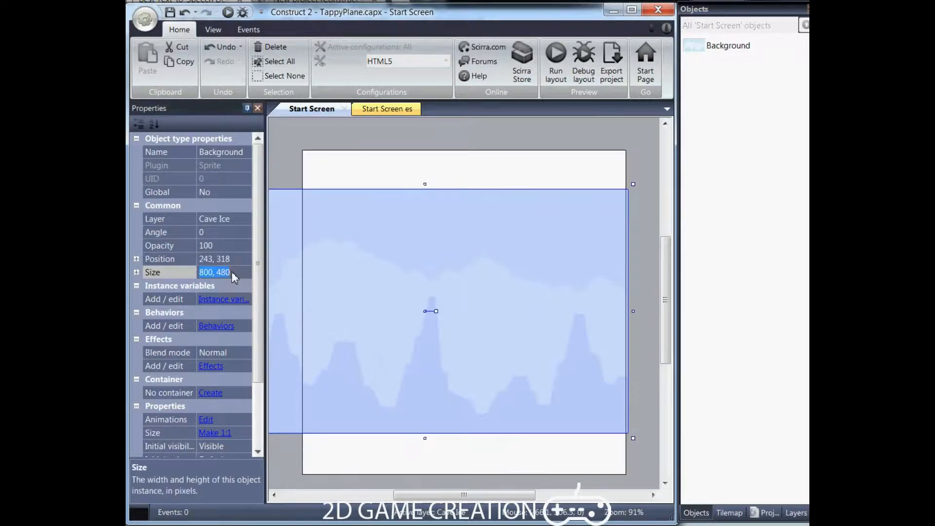
pyautogui.write('64')
pyautogui.press('Return')
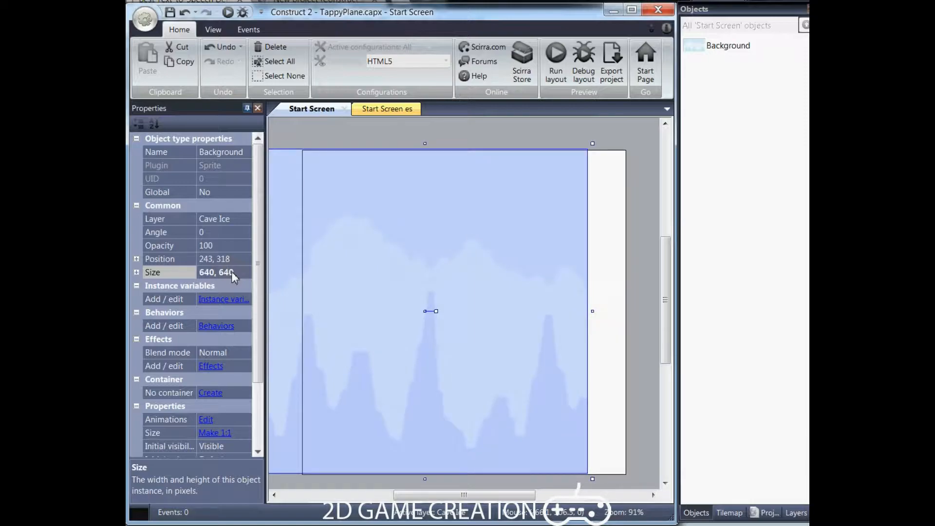
# Enable grid snapping and grid display, and move the Background sprite to 320, 320 so it fills the layout.
pyautogui.click(213, 29)
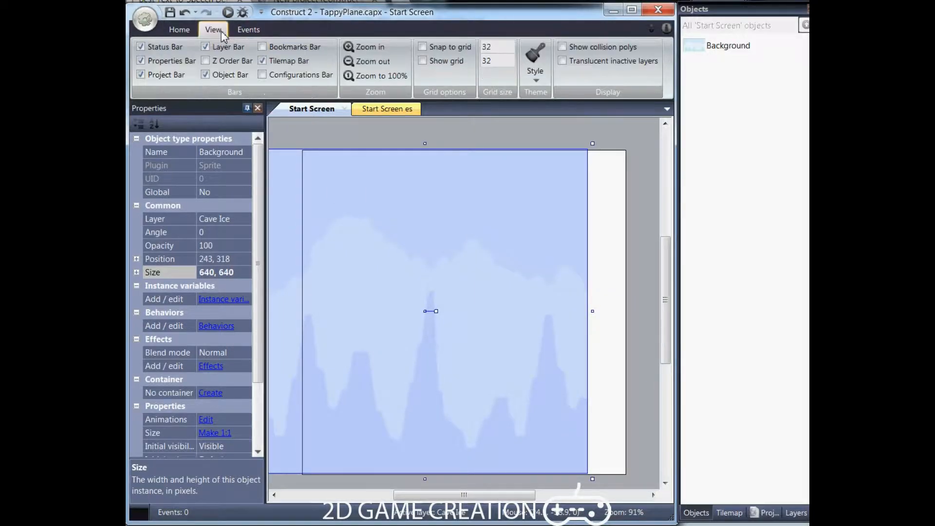
pyautogui.click(422, 47)
pyautogui.click(422, 61)
pyautogui.moveTo(361, 177); pyautogui.dragTo(389, 197)
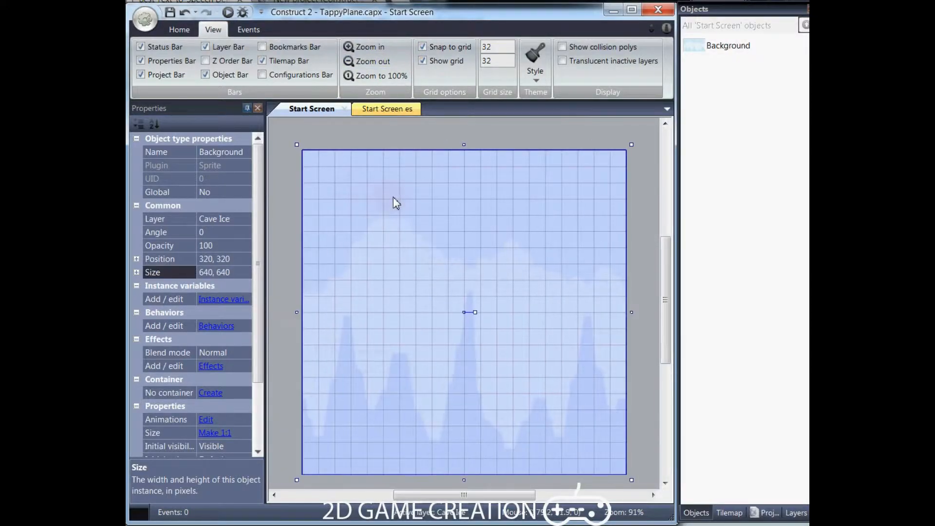
pyautogui.click(289, 215)
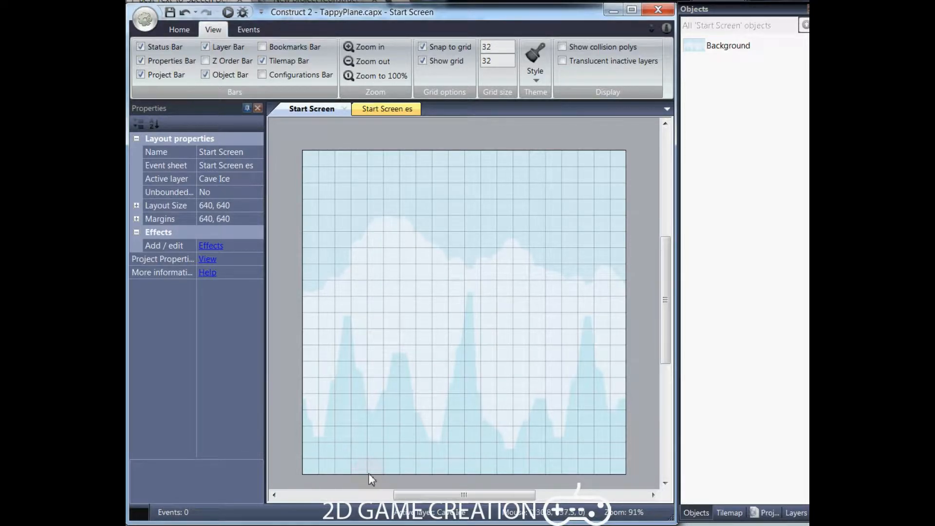
# Reassign the Background sprite from the Cave Ice layer to the BG layer.
pyautogui.rightClick(370, 384)
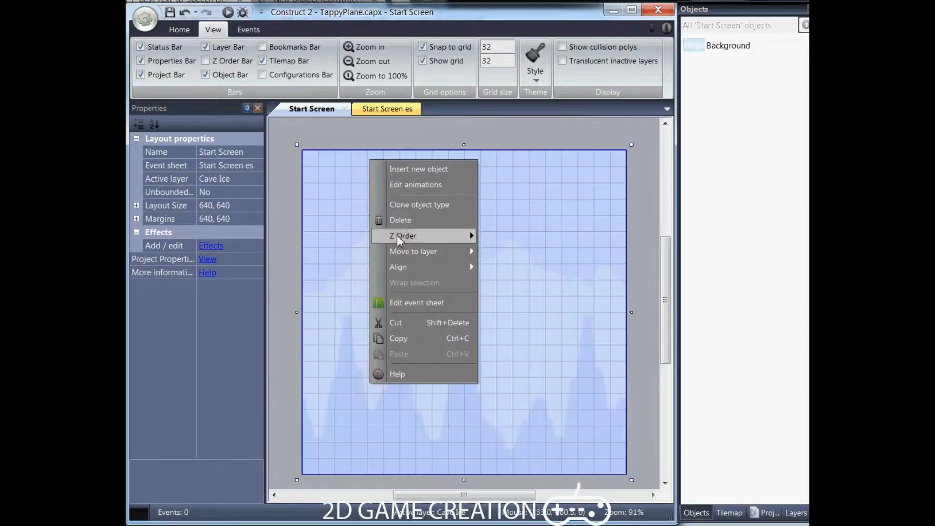
pyautogui.click(761, 495)
pyautogui.click(796, 513)
pyautogui.click(737, 96)
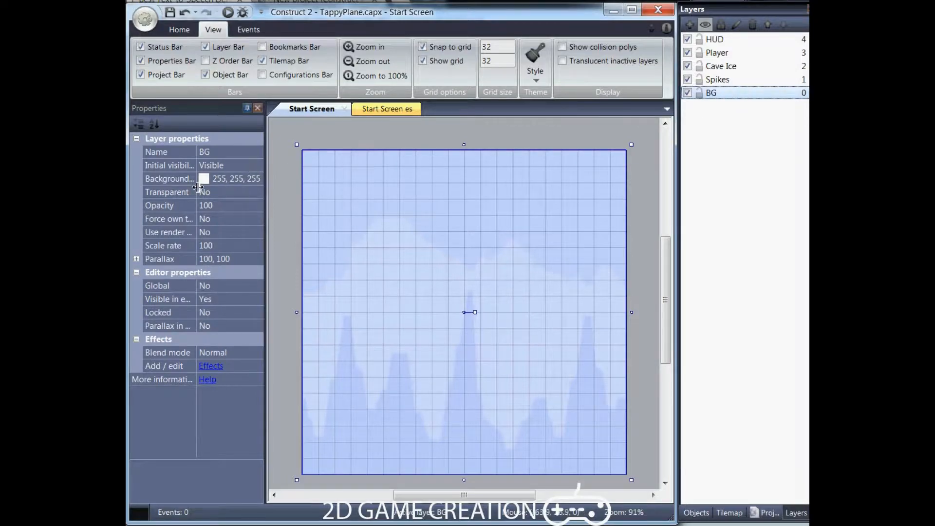
pyautogui.click(353, 258)
pyautogui.click(229, 219)
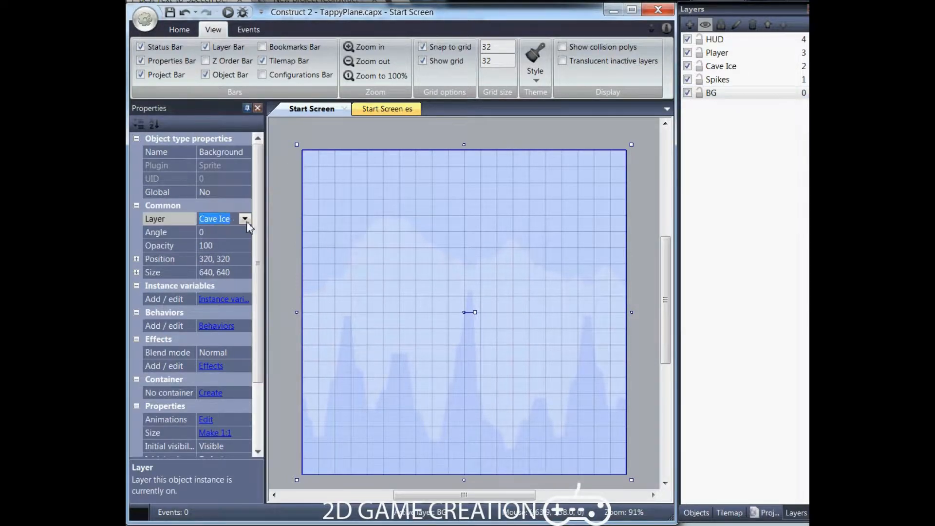
pyautogui.click(245, 218)
pyautogui.click(239, 277)
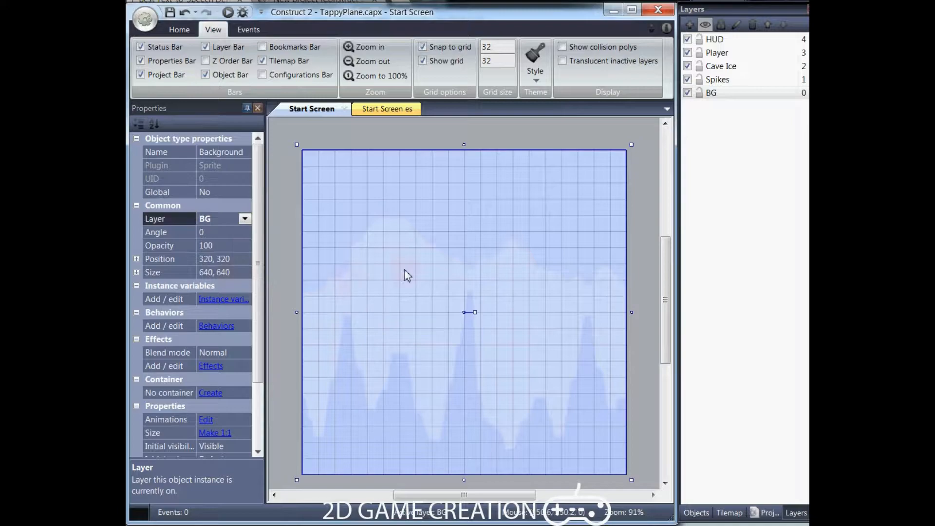
# Lock the BG layer and make Spikes the active layer.
pyautogui.click(700, 92)
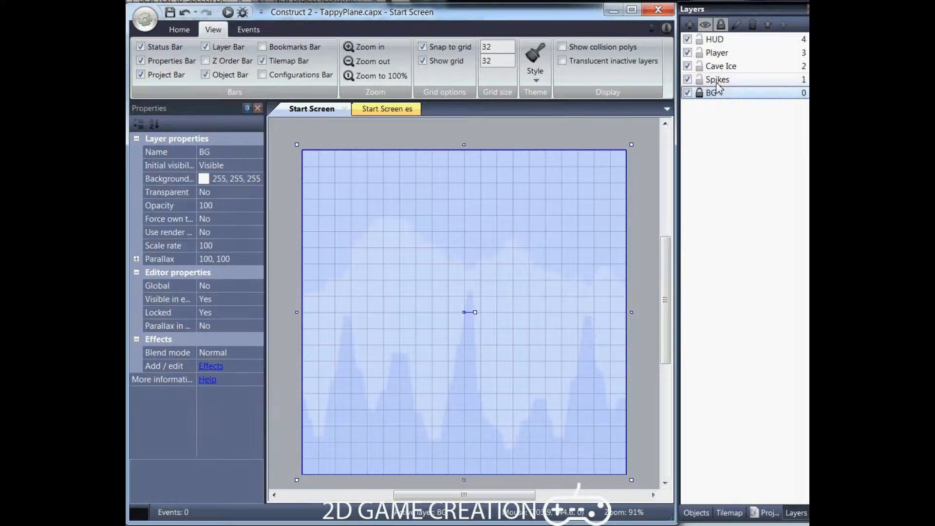
pyautogui.click(717, 80)
pyautogui.click(486, 240)
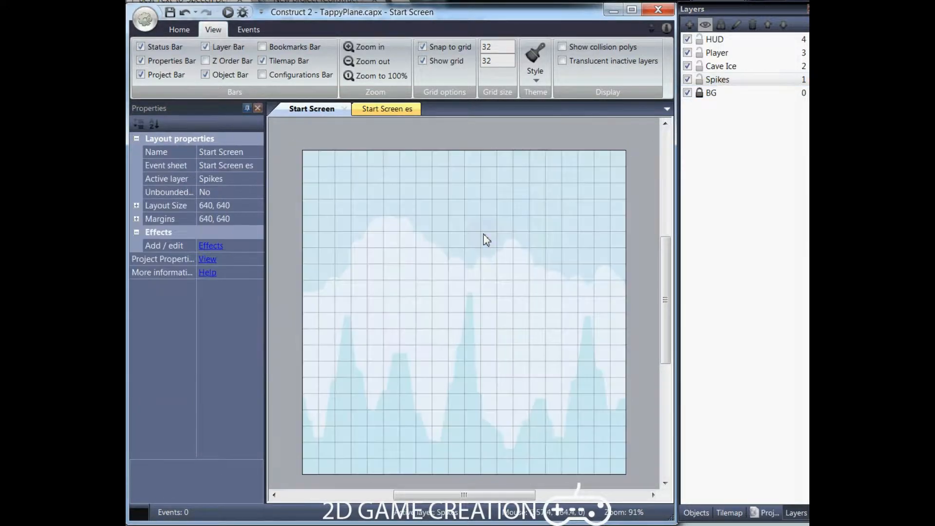
# Insert a new Sprite object named Spikes on the Spikes layer.
pyautogui.rightClick(409, 245)
pyautogui.click(419, 249)
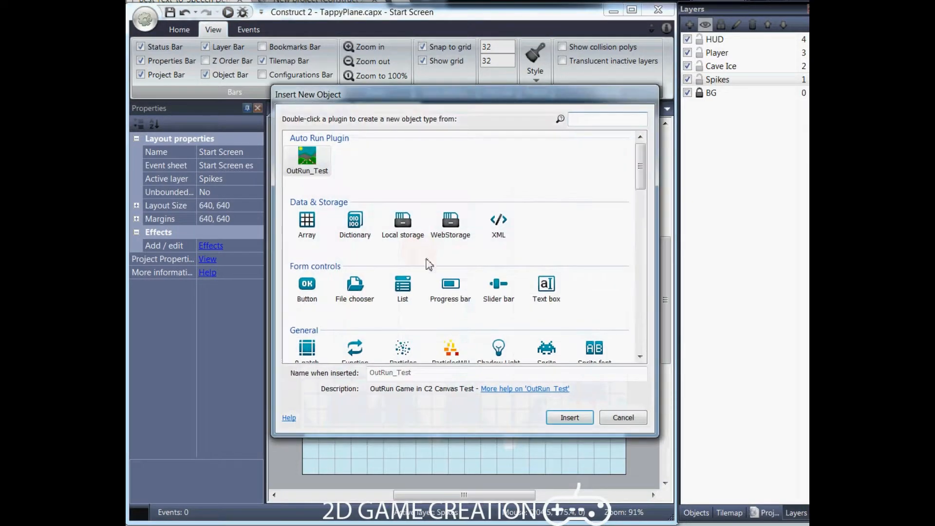
pyautogui.click(548, 352)
pyautogui.click(432, 374)
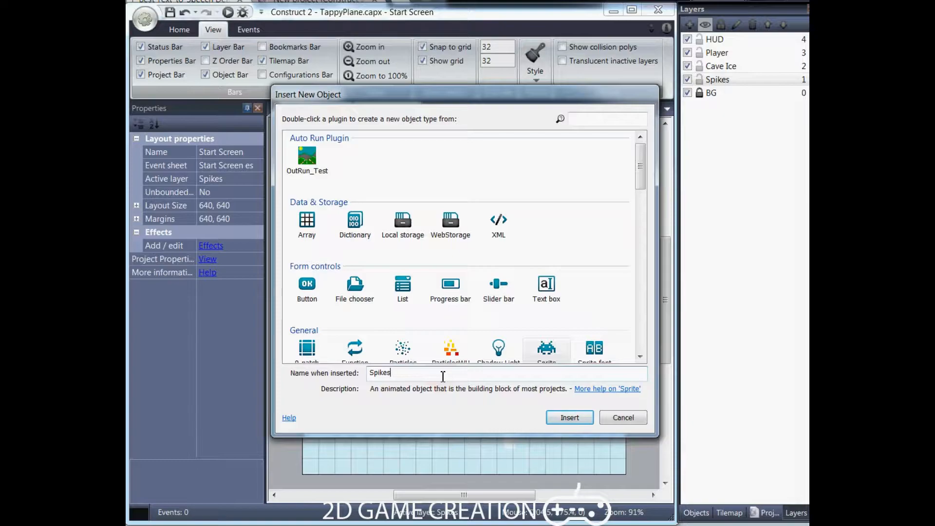
pyautogui.press('Return')
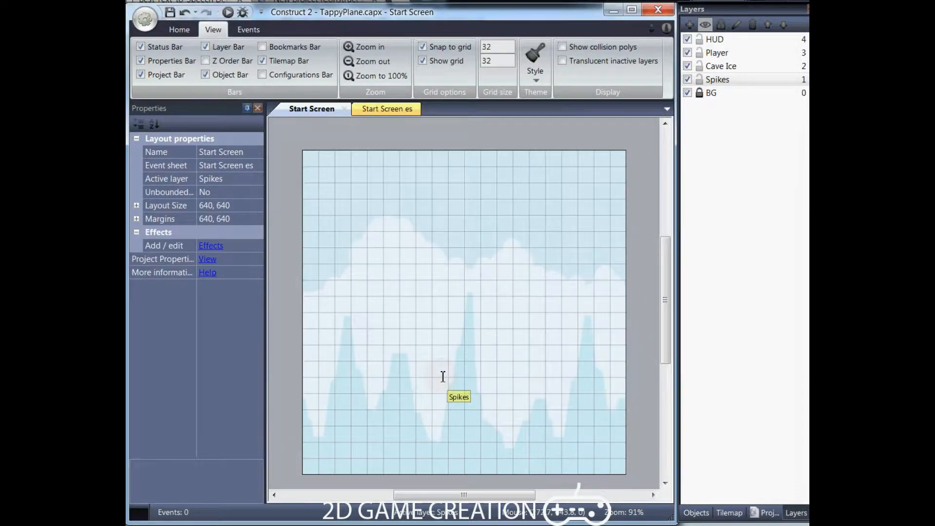
pyautogui.click(443, 377)
# Load the rockIce image from the PNG folder into the Spikes sprite.
pyautogui.click(294, 92)
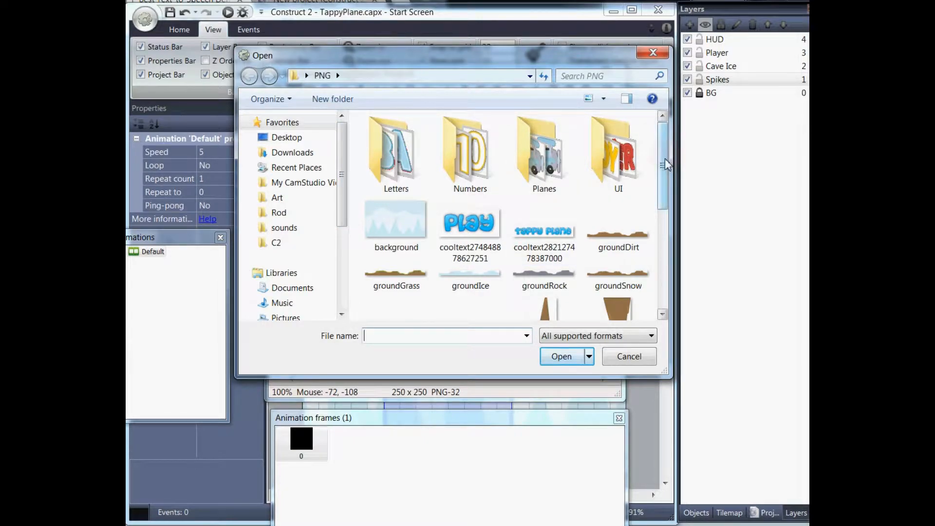
pyautogui.scroll(-5, 550, 151)
pyautogui.click(544, 227)
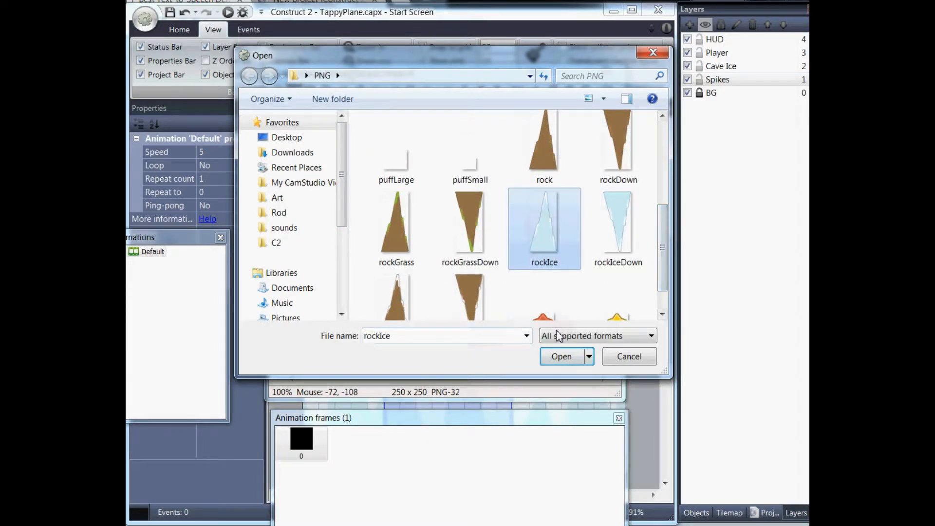
pyautogui.click(561, 356)
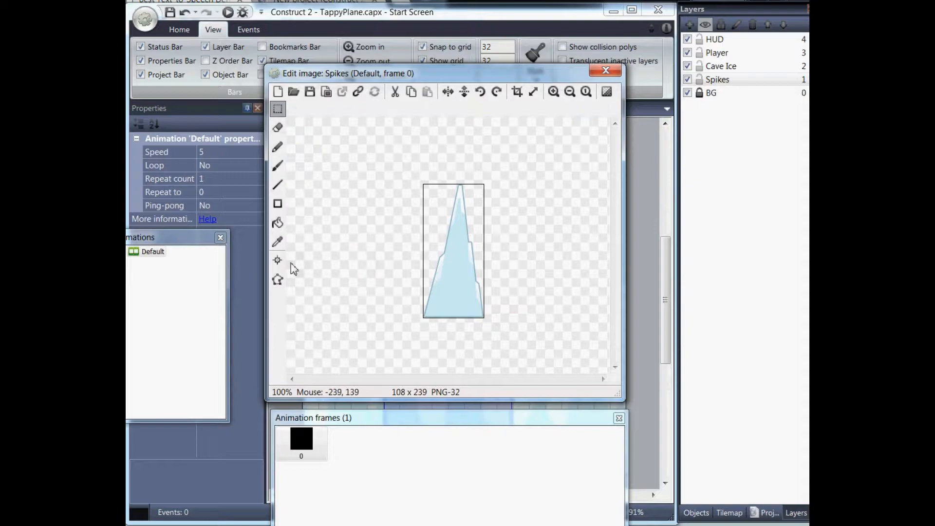
# Quick-assign the Spikes image's origin to Bottom and place the sprite on the layout's lower edge at 96, 640.
pyautogui.click(277, 260)
pyautogui.click(642, 344)
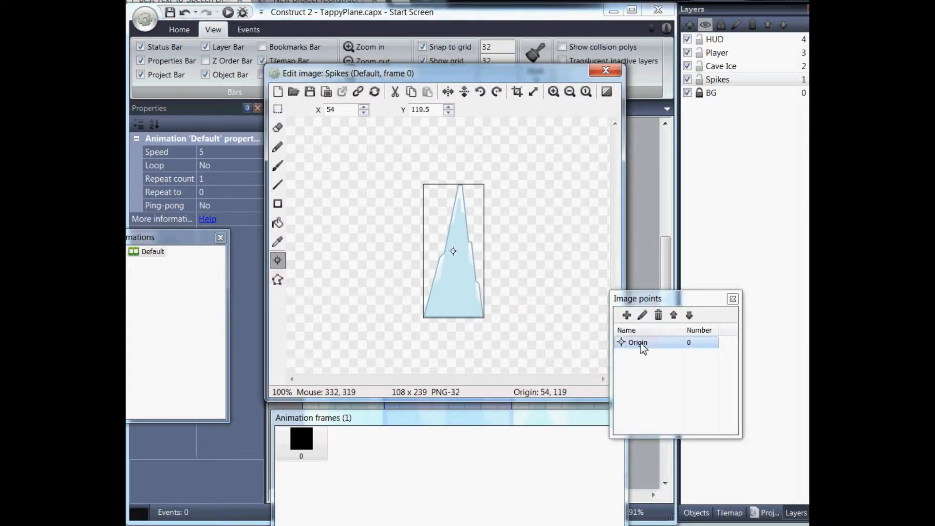
pyautogui.rightClick(641, 343)
pyautogui.moveTo(668, 435)
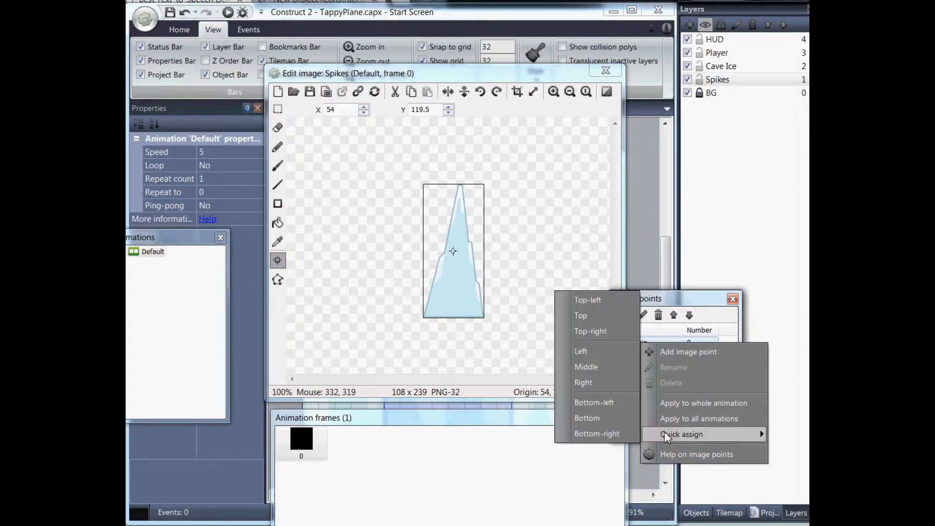
pyautogui.click(615, 418)
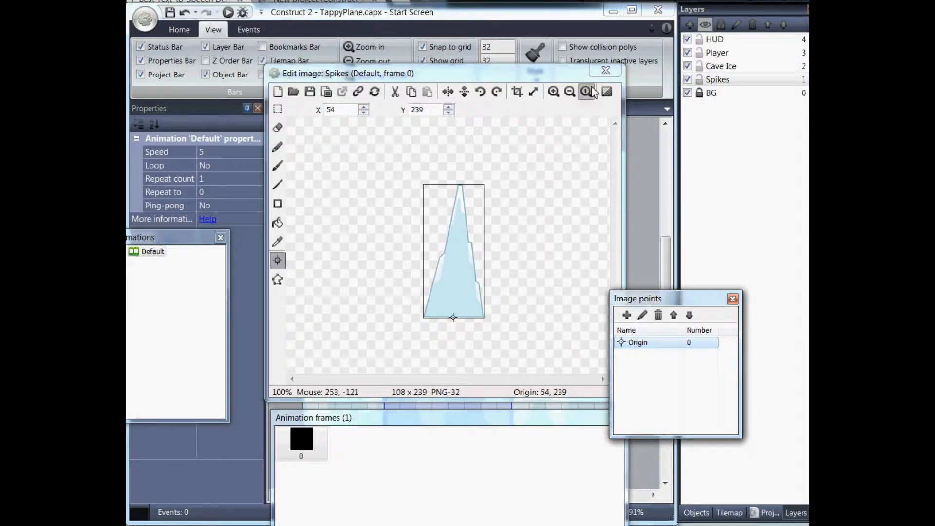
pyautogui.click(606, 71)
pyautogui.moveTo(452, 360); pyautogui.dragTo(355, 454)
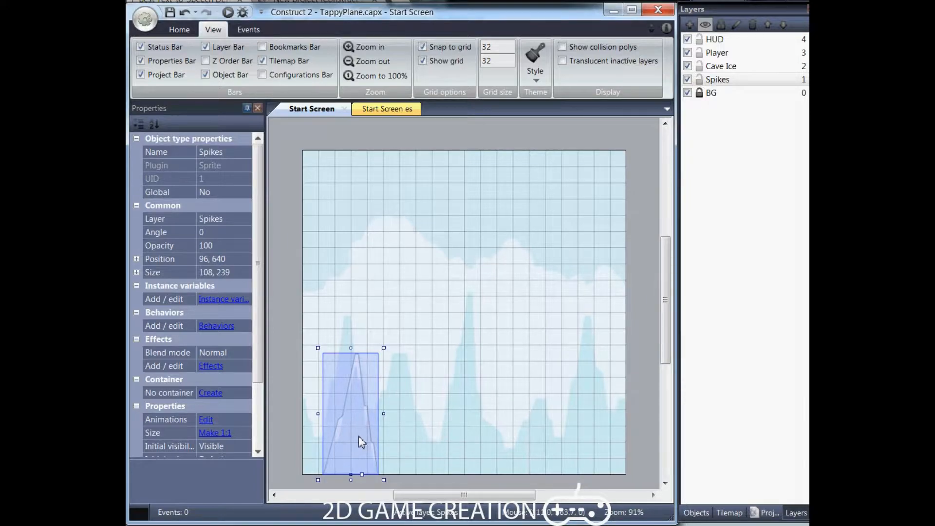
# Clone the Spikes object type and place the clone in the upper half of the layout at 384, 256.
pyautogui.rightClick(359, 428)
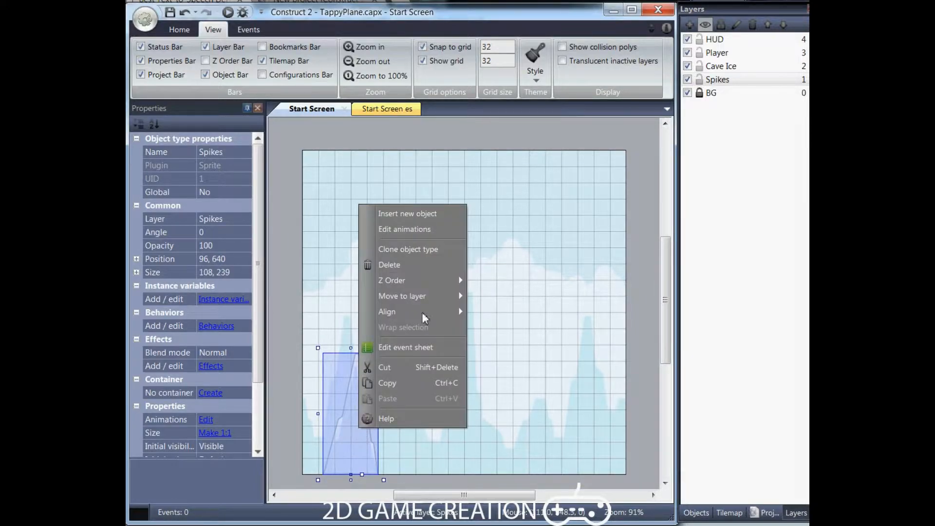
pyautogui.click(446, 249)
pyautogui.click(484, 172)
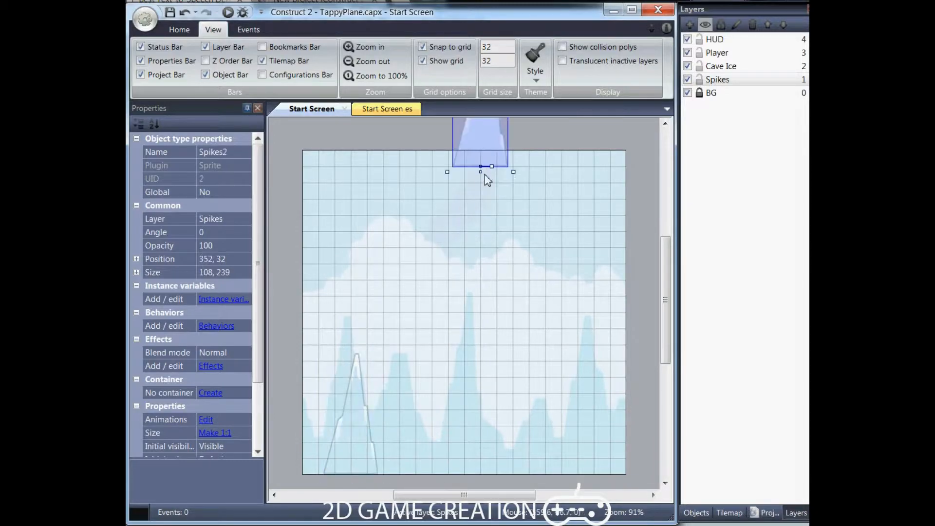
pyautogui.moveTo(461, 157); pyautogui.dragTo(488, 262)
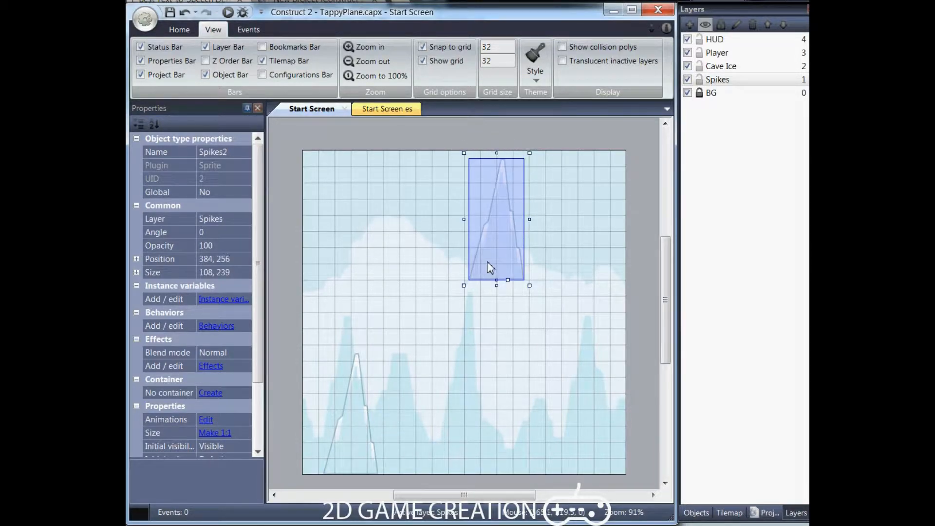
# Quick-assign the Spikes2 image's origin to Top.
pyautogui.doubleClick(490, 256)
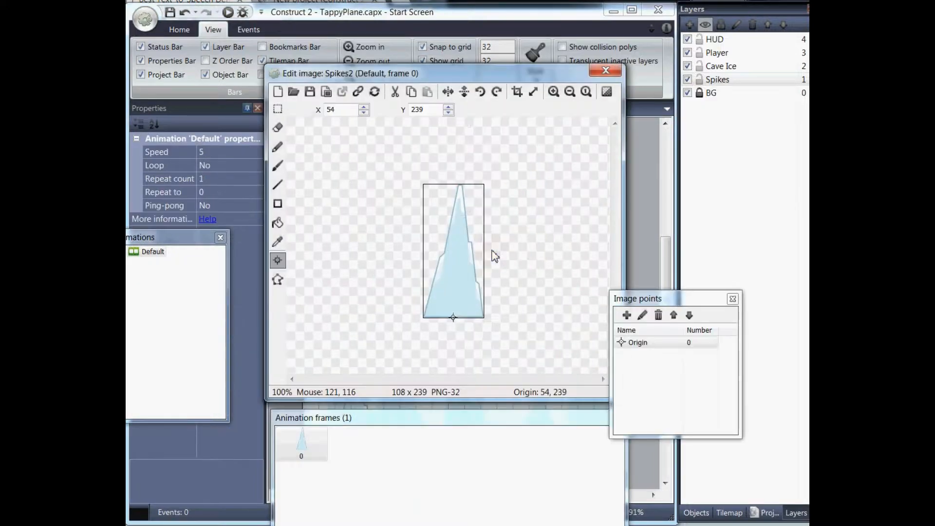
pyautogui.rightClick(647, 346)
pyautogui.moveTo(666, 432)
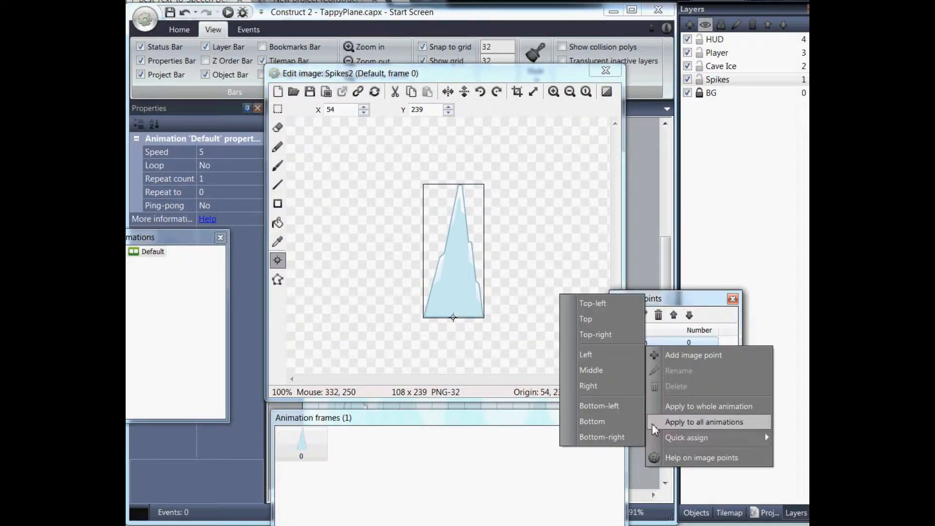
pyautogui.click(612, 320)
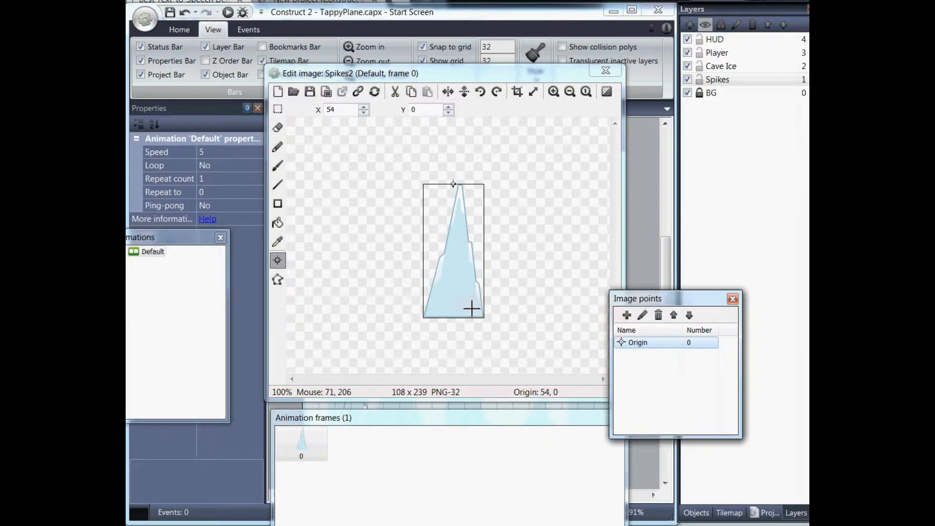
# Load the rockIceDown image into Spikes2 and place the sprite against the layout's upper edge.
pyautogui.click(293, 92)
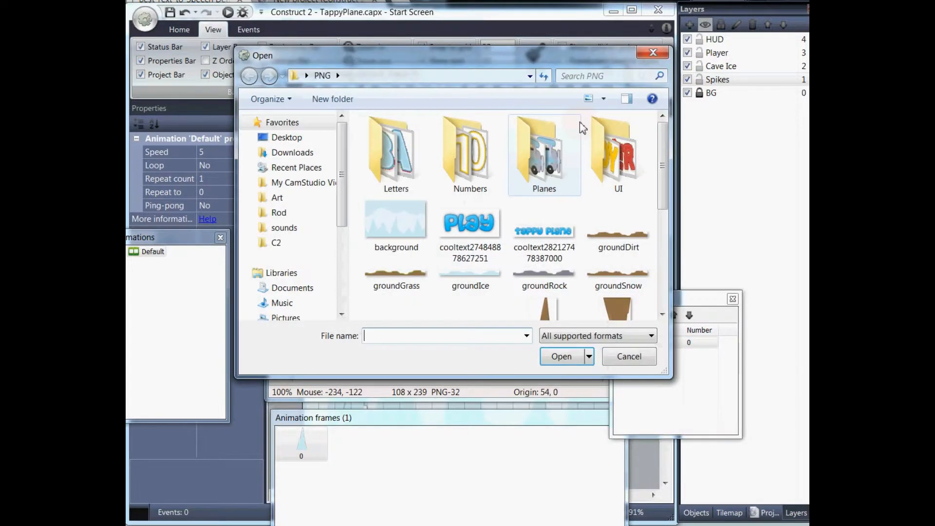
pyautogui.moveTo(662, 166); pyautogui.dragTo(671, 248)
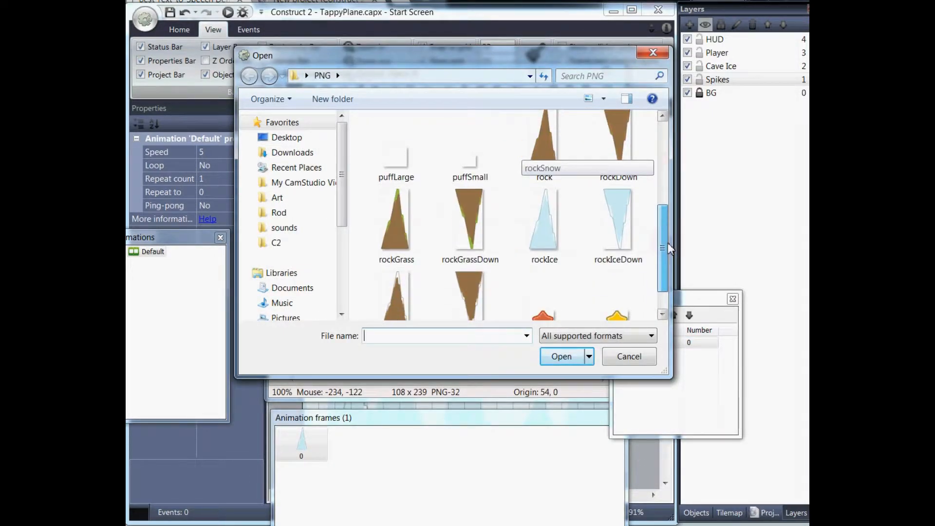
pyautogui.doubleClick(626, 239)
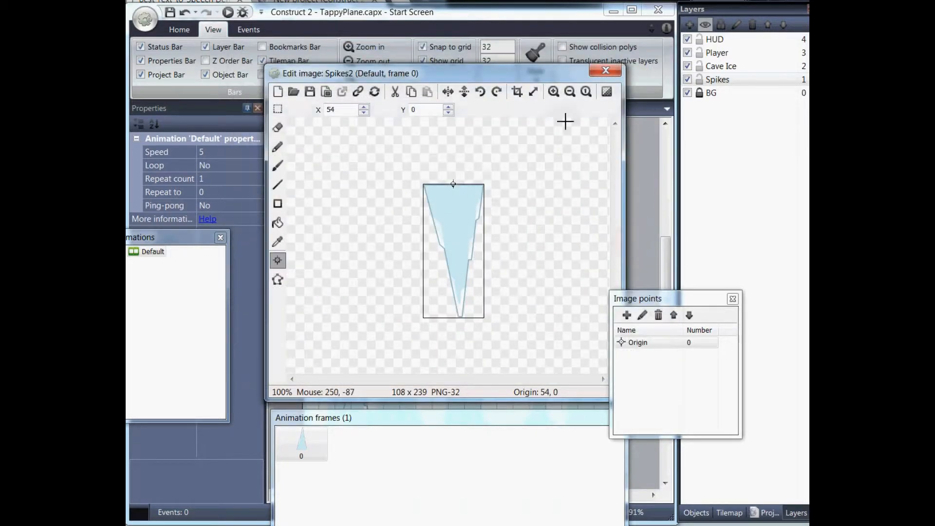
pyautogui.click(606, 70)
pyautogui.moveTo(493, 327); pyautogui.dragTo(535, 209)
# Reshape the Spikes sprite's collision polygon to fit the upright spike, moving its tip point to 66, 0.
pyautogui.doubleClick(366, 422)
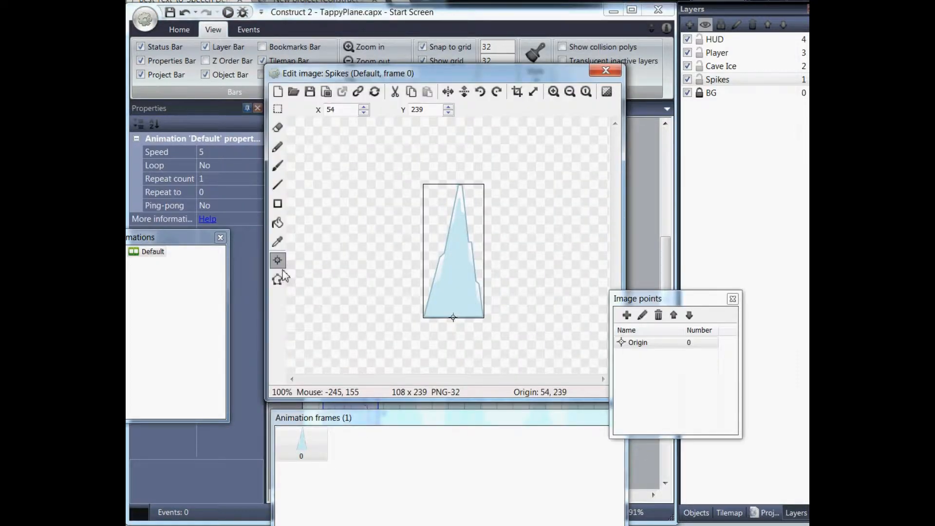
pyautogui.click(278, 280)
pyautogui.moveTo(453, 203)
pyautogui.mouseDown()
pyautogui.moveTo(459, 185)
pyautogui.moveTo(467, 210)
pyautogui.moveTo(462, 187)
pyautogui.mouseUp()
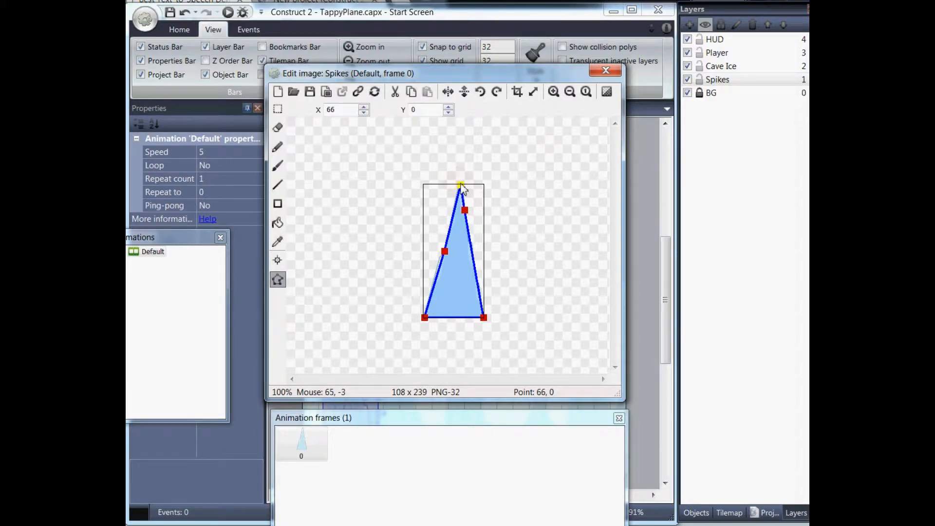
pyautogui.click(594, 78)
# Reshape the Spikes2 collision polygon to fit the downward spike, with upper corners on the image's top edge and the lower points joined at its tip.
pyautogui.doubleClick(541, 198)
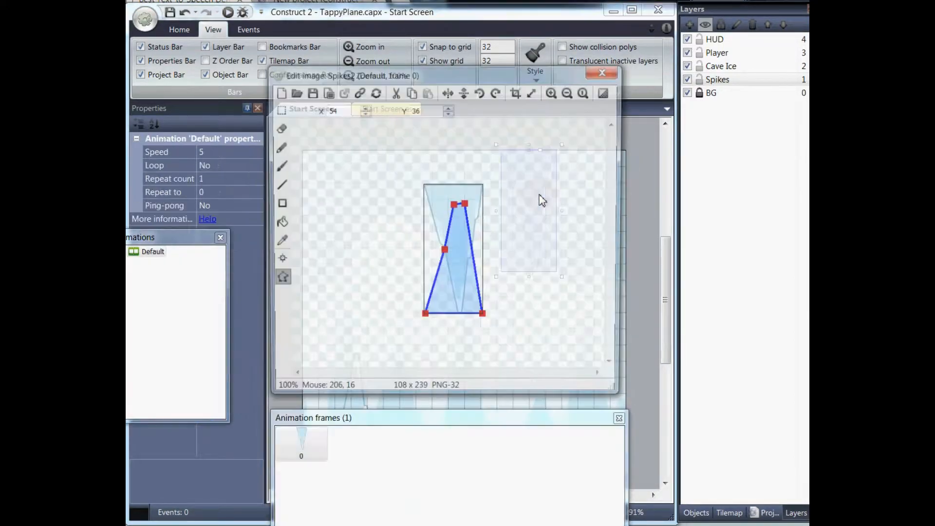
pyautogui.moveTo(454, 205); pyautogui.dragTo(485, 189)
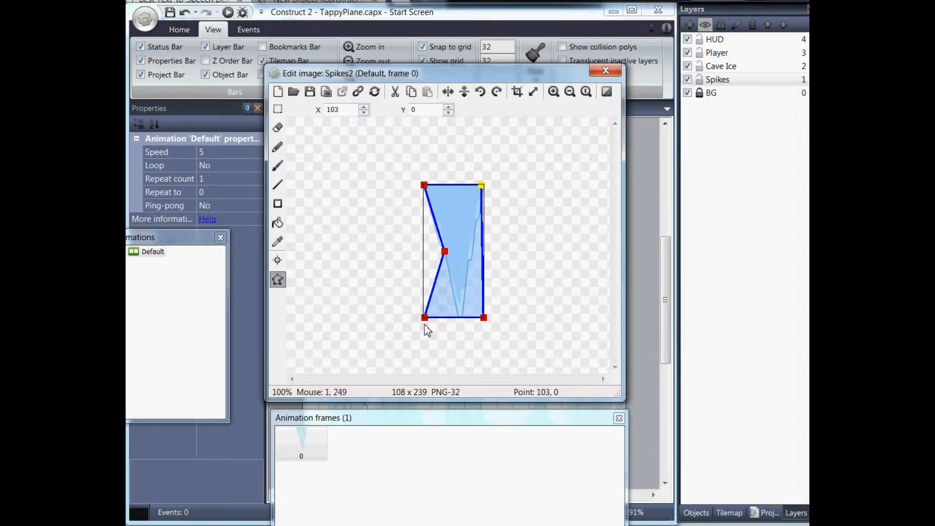
pyautogui.moveTo(425, 323); pyautogui.dragTo(459, 321)
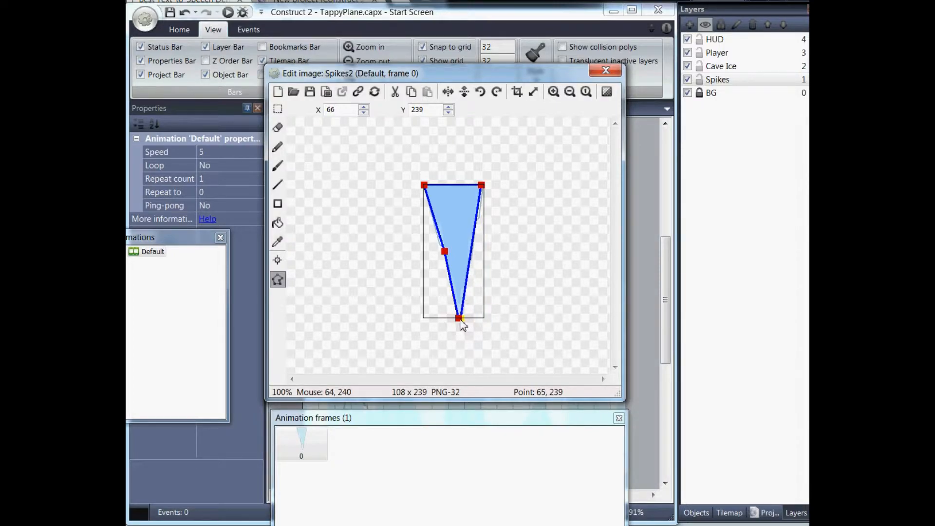
pyautogui.click(604, 72)
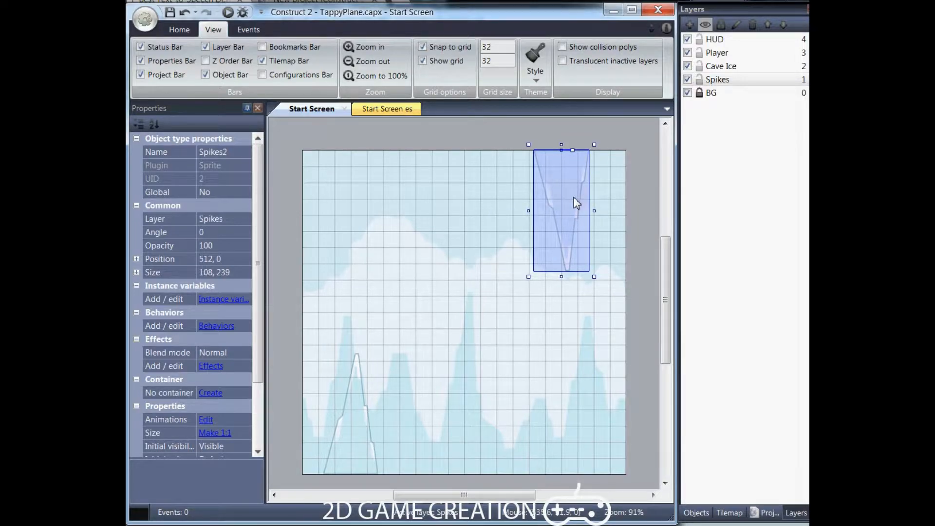
# Duplicate the Spikes instance along the layout's lower edge, placing the copy at 480, 640.
pyautogui.click(353, 446)
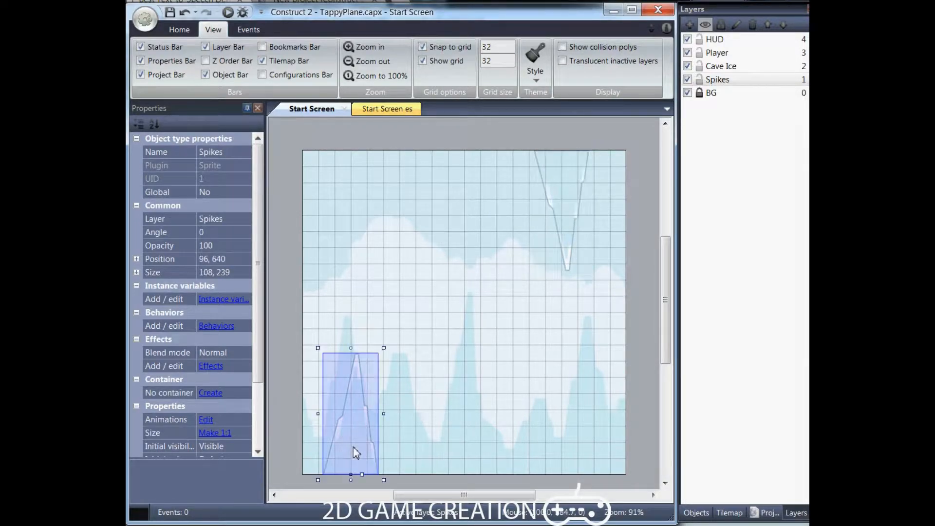
pyautogui.keyDown('ctrl'); pyautogui.moveTo(359, 466); pyautogui.dragTo(566, 467); pyautogui.keyUp('ctrl')
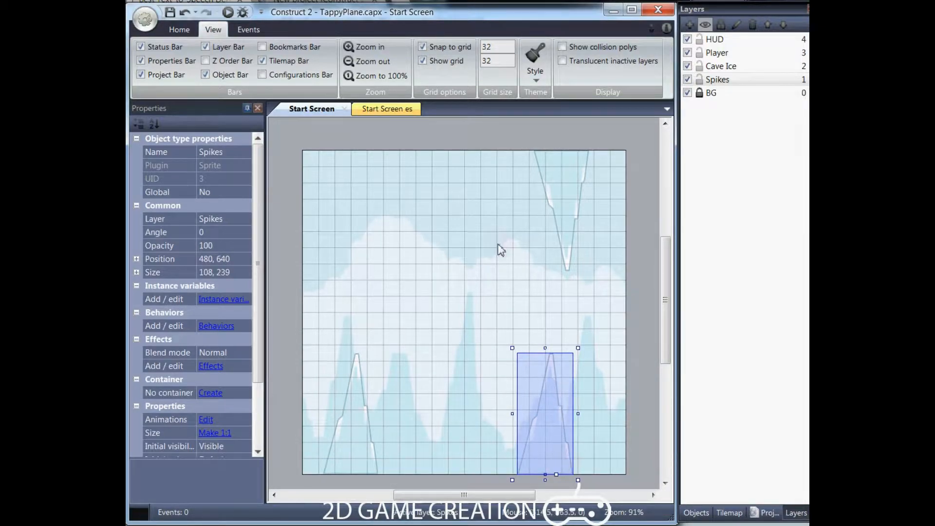
# Reposition the Spikes2 sprite at the middle of the layout's upper edge, at 320, 0.
pyautogui.moveTo(557, 194); pyautogui.dragTo(437, 203)
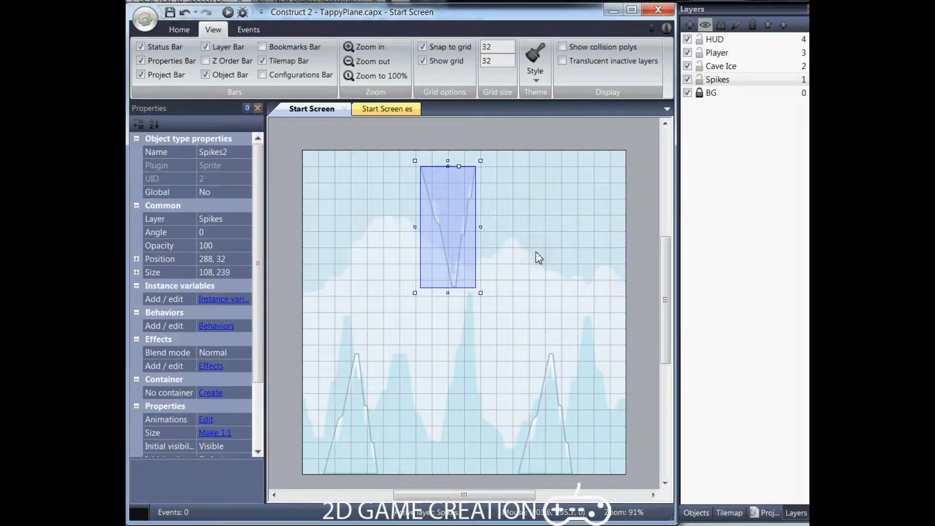
pyautogui.click(293, 308)
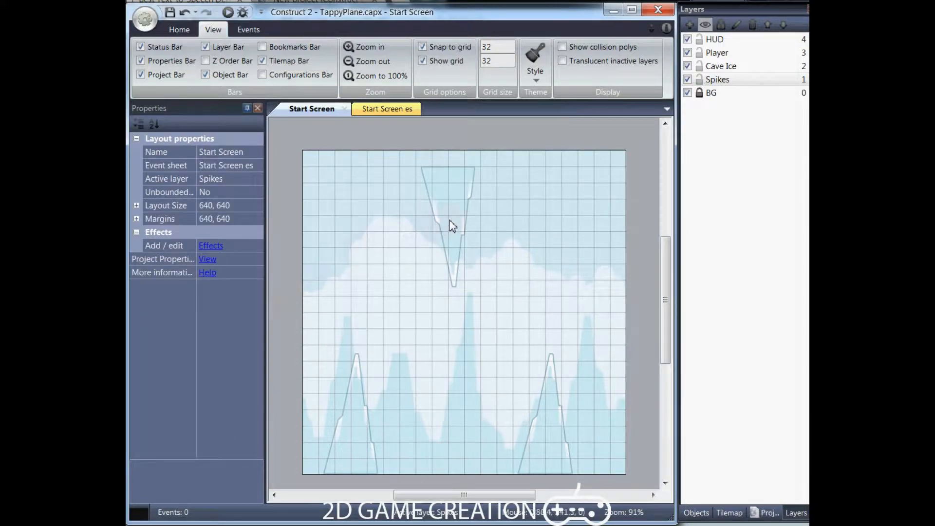
pyautogui.moveTo(453, 228); pyautogui.dragTo(452, 213)
pyautogui.press('Delete')
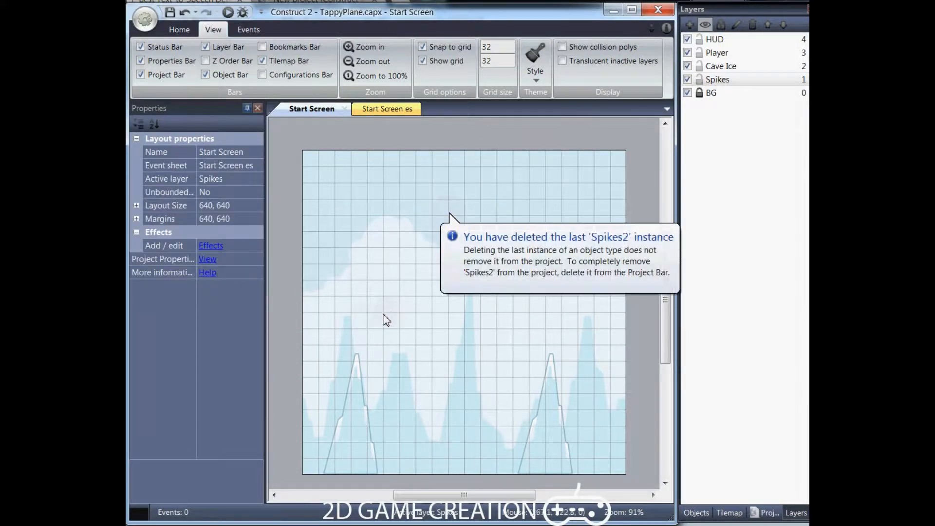
pyautogui.hotkey('ctrl', 'z')
pyautogui.moveTo(455, 203); pyautogui.dragTo(480, 208)
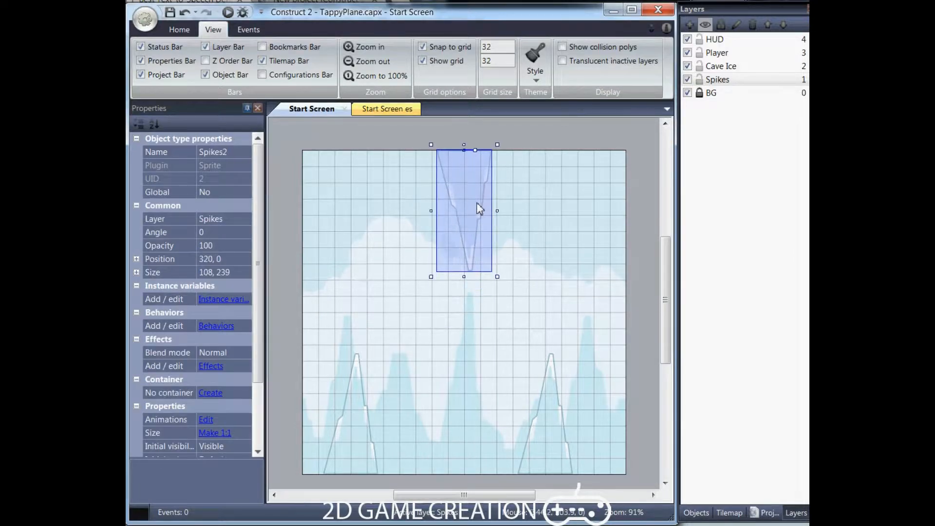
pyautogui.click(286, 244)
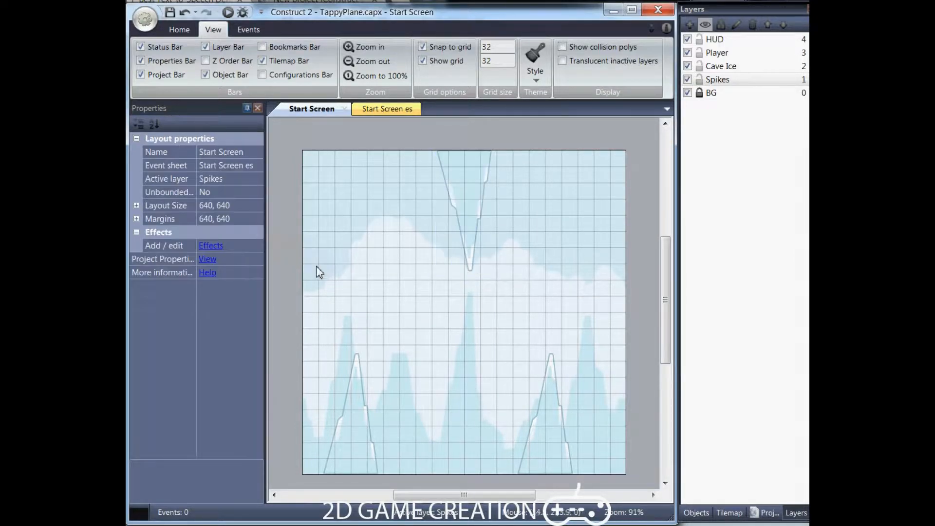
# Insert a new Sprite object named Ice on the Spikes layer.
pyautogui.rightClick(359, 265)
pyautogui.click(379, 268)
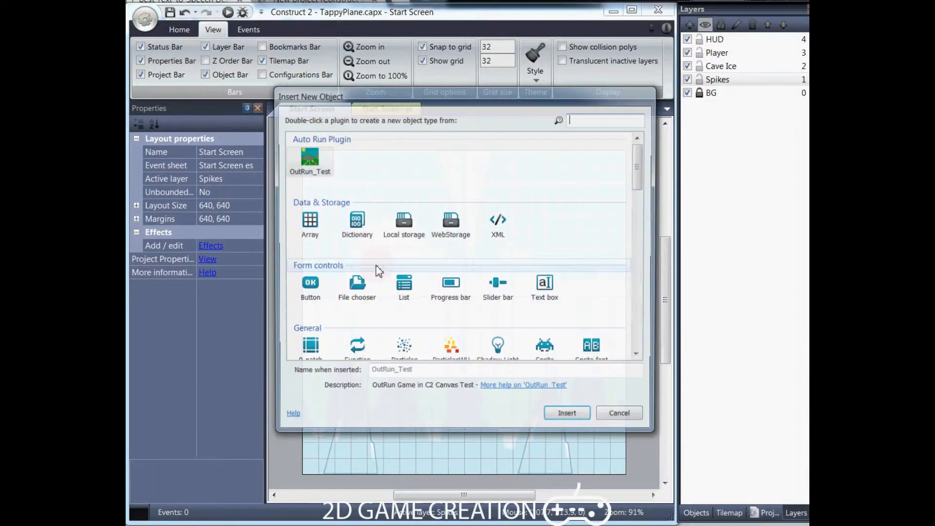
pyautogui.click(547, 353)
pyautogui.click(419, 374)
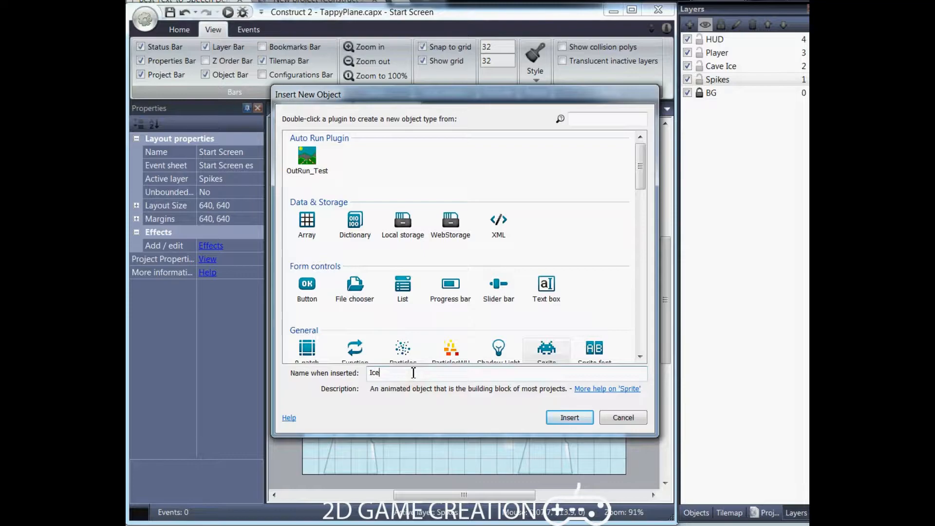
pyautogui.write('Ice')
pyautogui.press('Return')
pyautogui.click(378, 261)
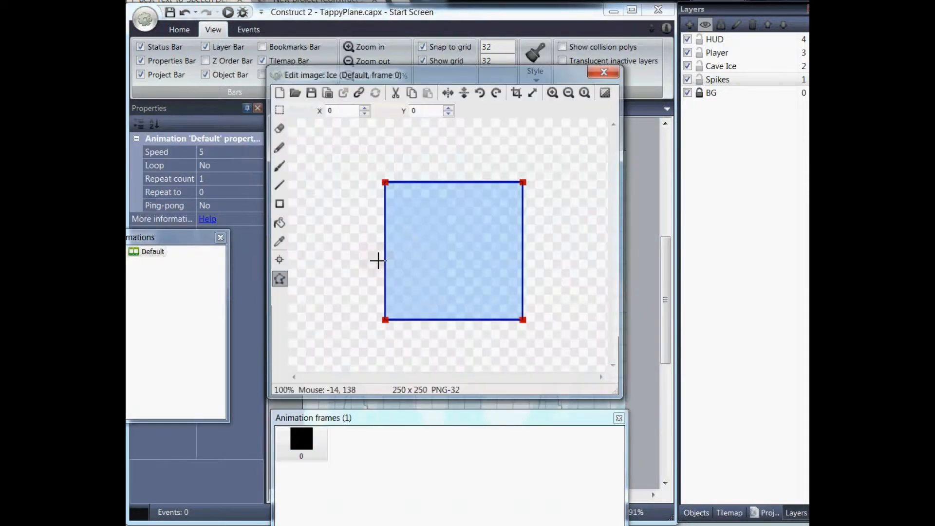
# Load the groundIce image from the PNG folder into the Ice sprite and check its collision polygon.
pyautogui.click(294, 93)
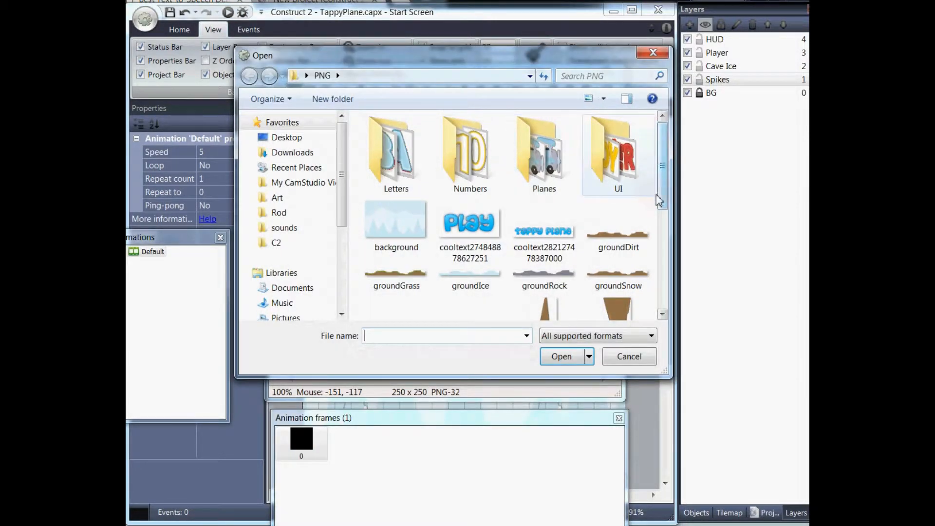
pyautogui.moveTo(664, 195)
pyautogui.mouseDown()
pyautogui.moveTo(668, 297)
pyautogui.moveTo(651, 204)
pyautogui.mouseUp()
pyautogui.doubleClick(471, 236)
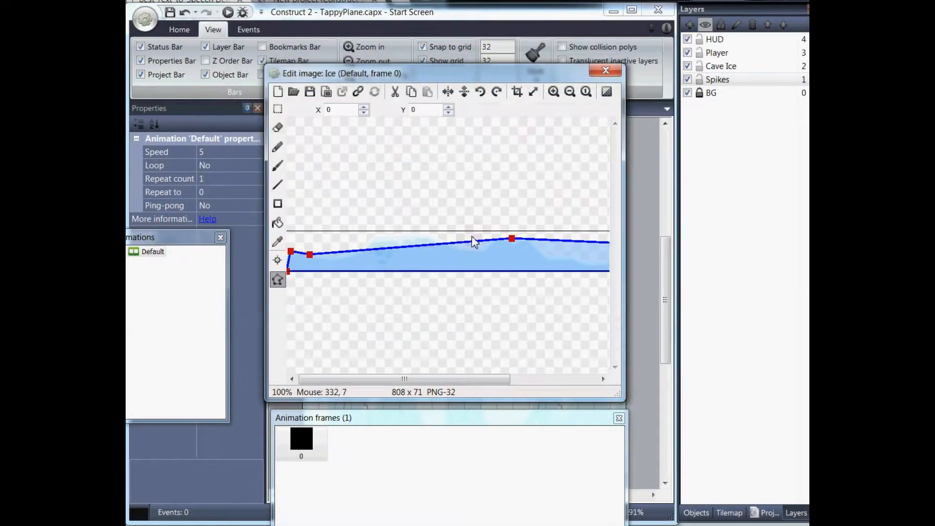
pyautogui.click(278, 109)
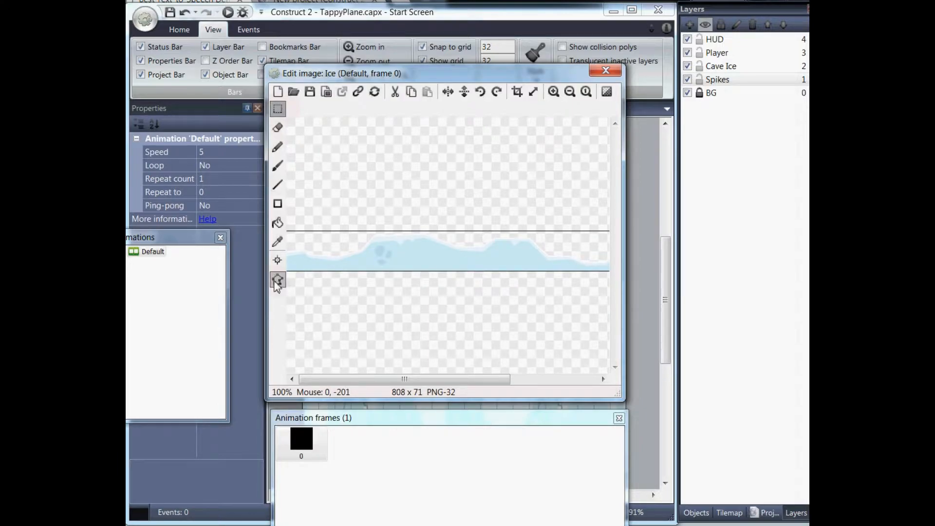
pyautogui.click(277, 279)
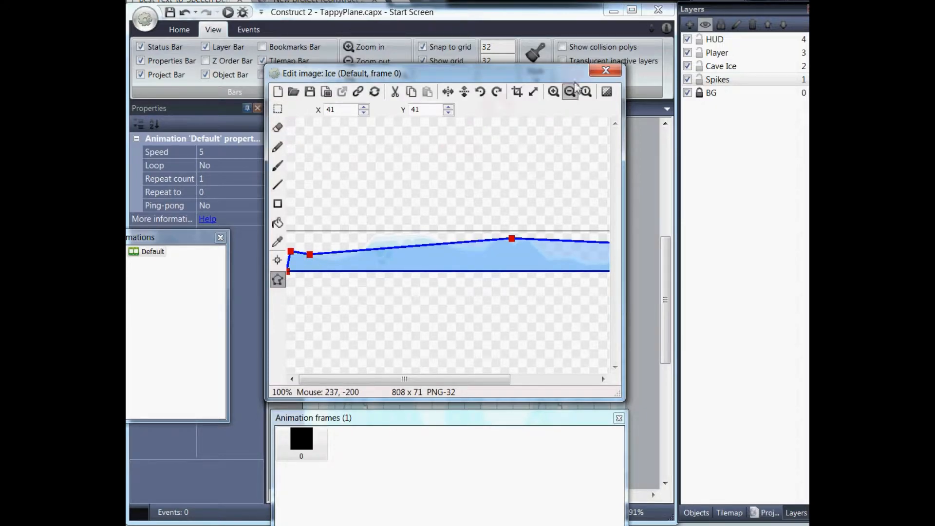
pyautogui.click(605, 71)
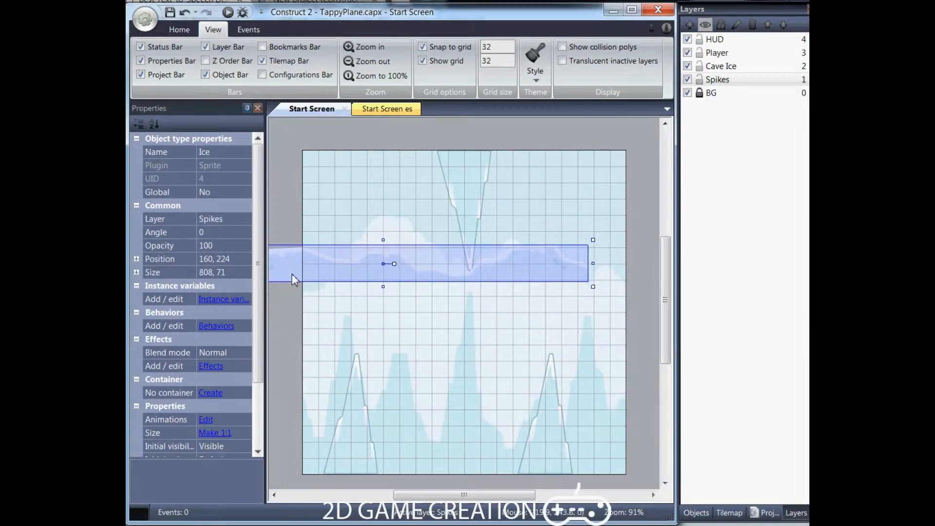
# Move the Ice sprite down to the layout's lower edge at 384, 608.
pyautogui.moveTo(287, 274); pyautogui.dragTo(375, 278)
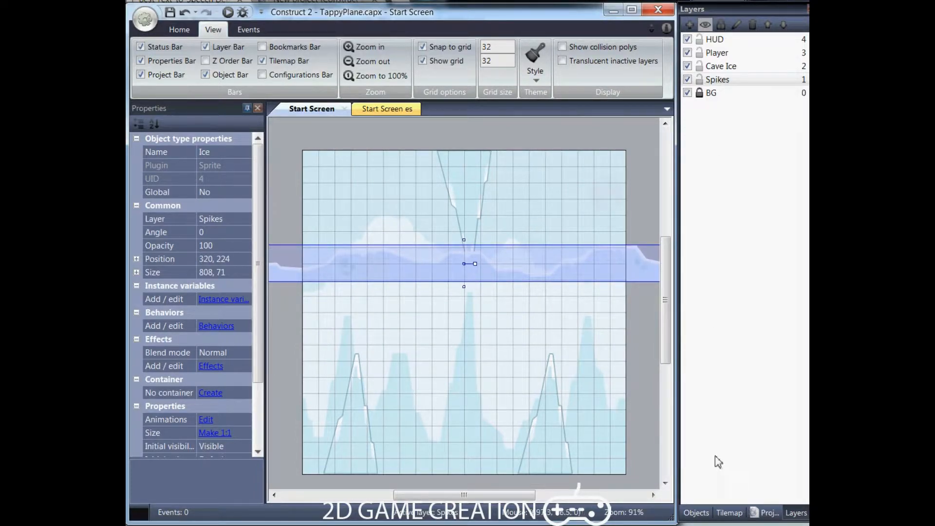
pyautogui.click(696, 512)
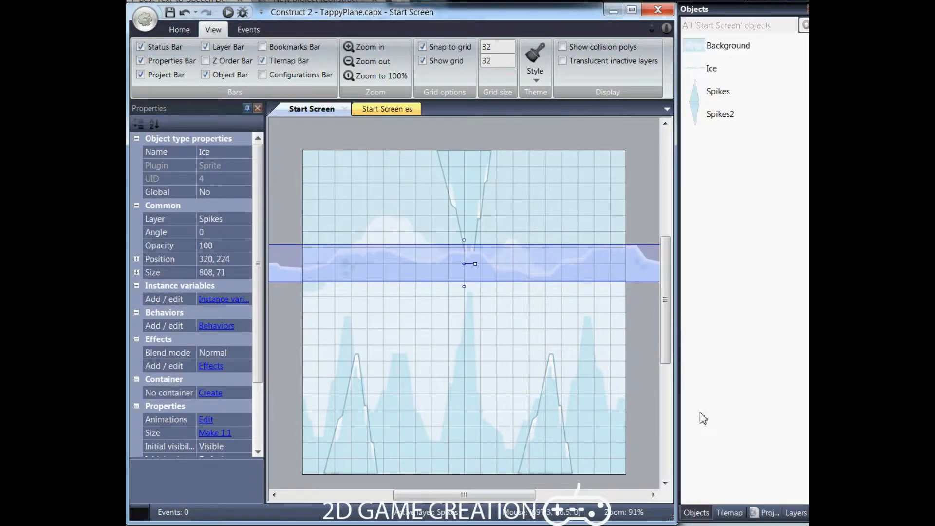
pyautogui.click(704, 73)
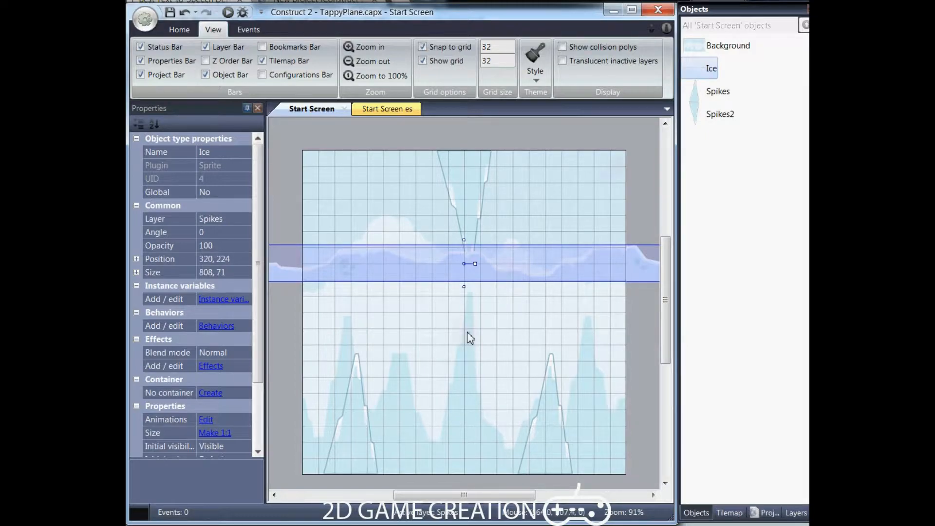
pyautogui.click(303, 335)
pyautogui.moveTo(280, 274); pyautogui.dragTo(335, 466)
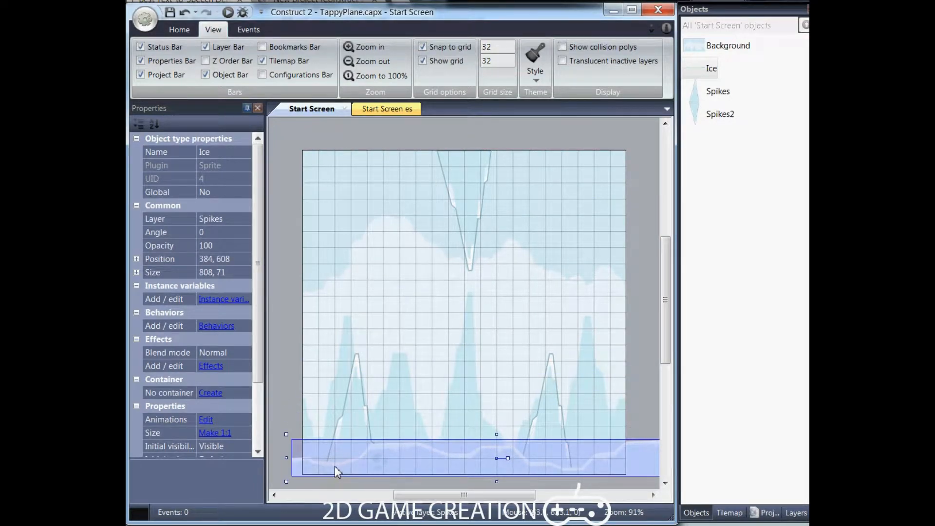
# Resize the Ice sprite to 640 x 71 and align it with the layout's width at 320, 608.
pyautogui.moveTo(438, 496); pyautogui.dragTo(473, 499)
pyautogui.moveTo(606, 457); pyautogui.dragTo(537, 457)
pyautogui.moveTo(526, 494); pyautogui.dragTo(489, 494)
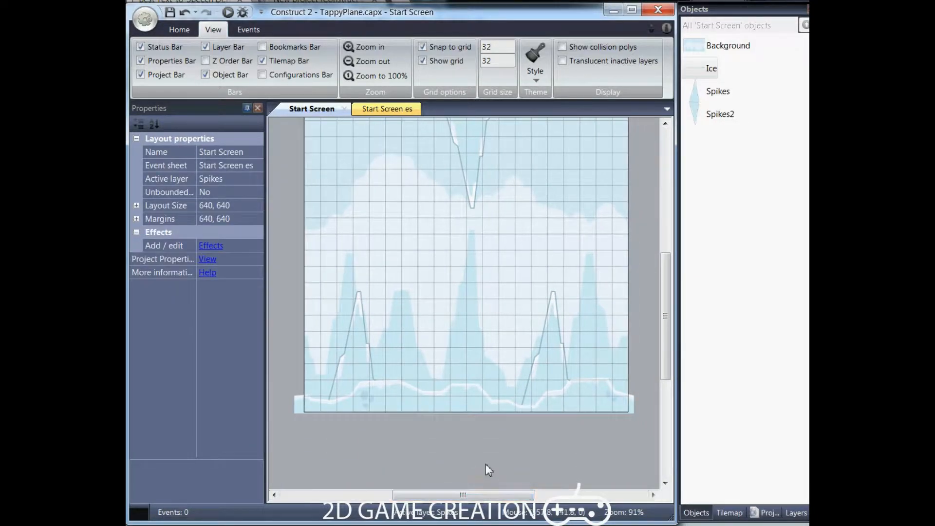
pyautogui.scroll(2, 486, 463)
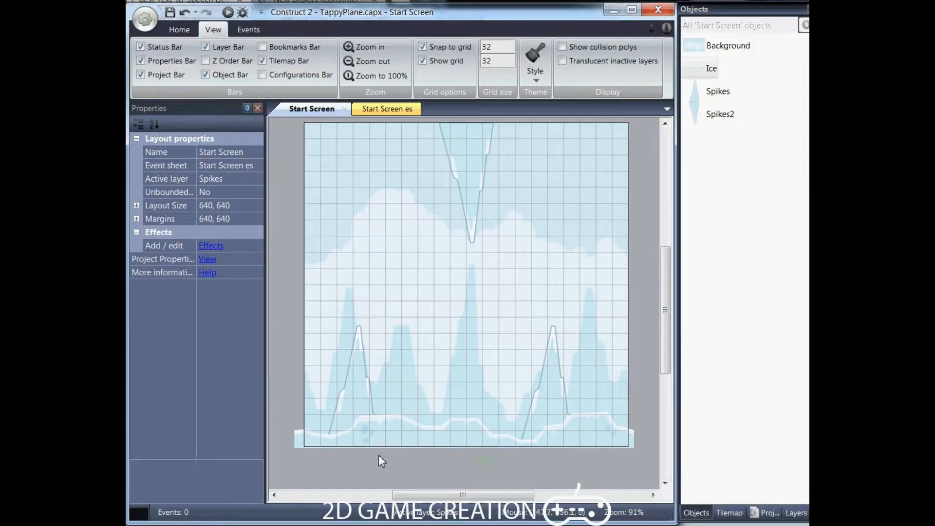
pyautogui.click(295, 441)
pyautogui.moveTo(288, 430); pyautogui.dragTo(300, 432)
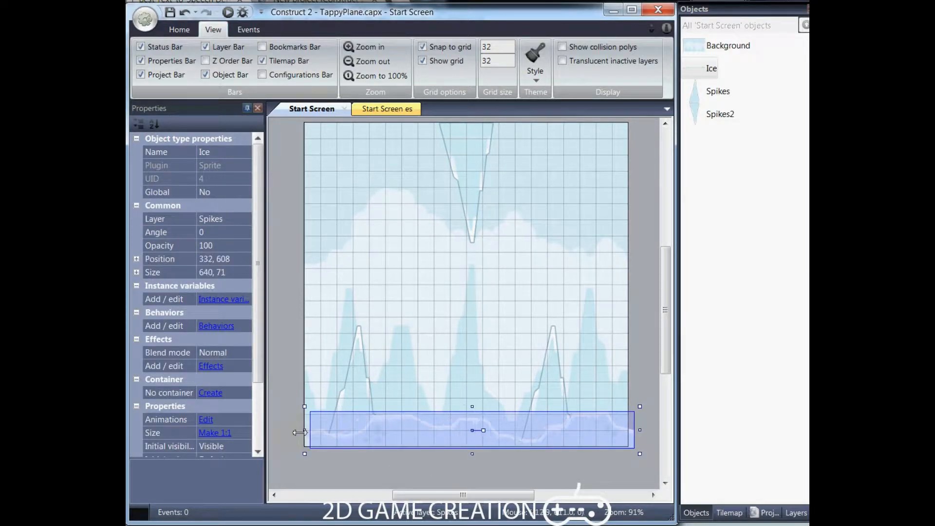
pyautogui.moveTo(351, 447); pyautogui.dragTo(335, 435)
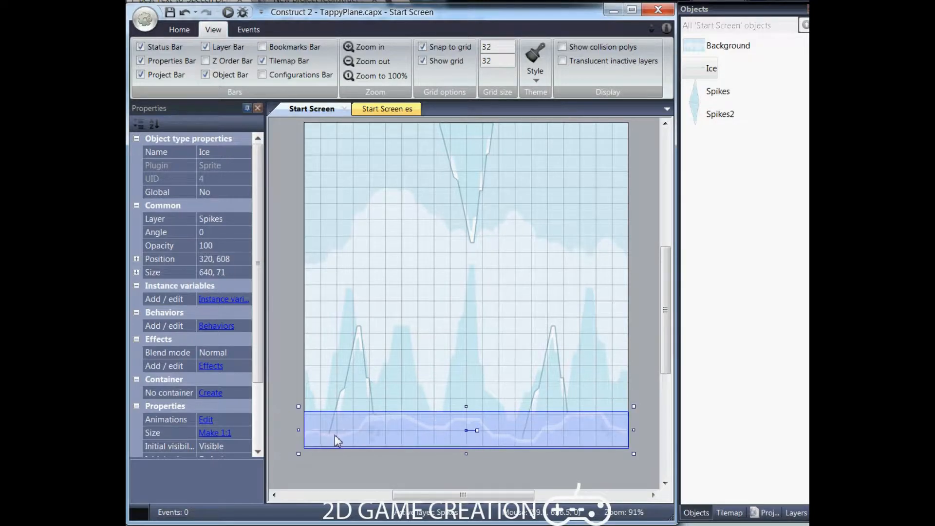
# Clone the Ice object type, place the copy near the layout's upper edge and flip its image vertically.
pyautogui.rightClick(360, 436)
pyautogui.click(422, 264)
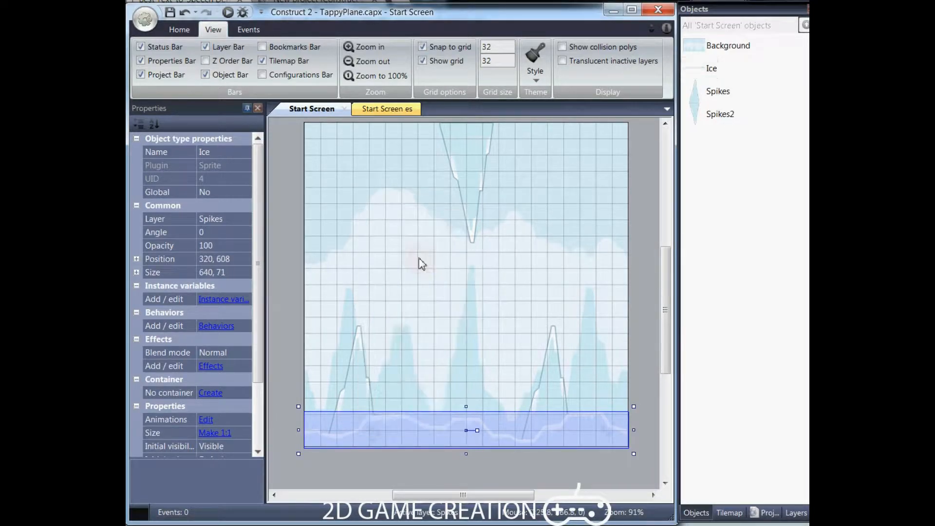
pyautogui.click(336, 139)
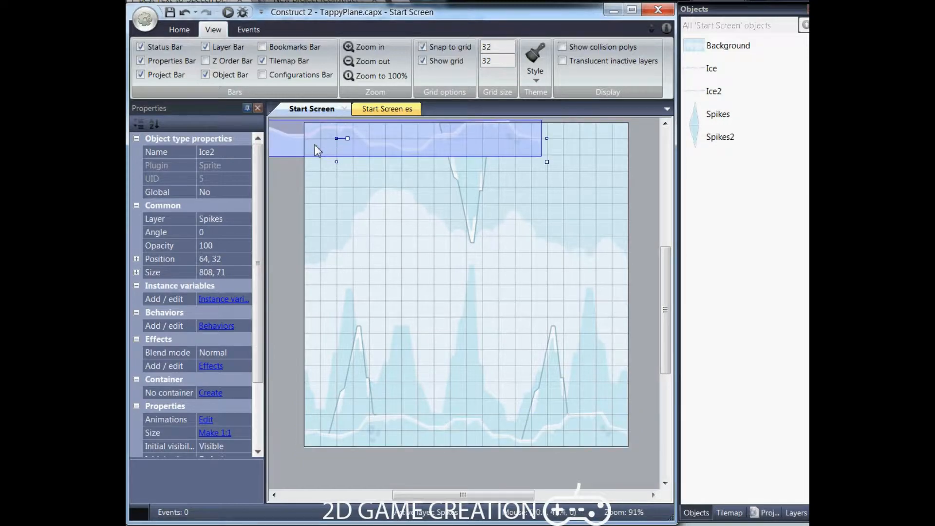
pyautogui.doubleClick(314, 145)
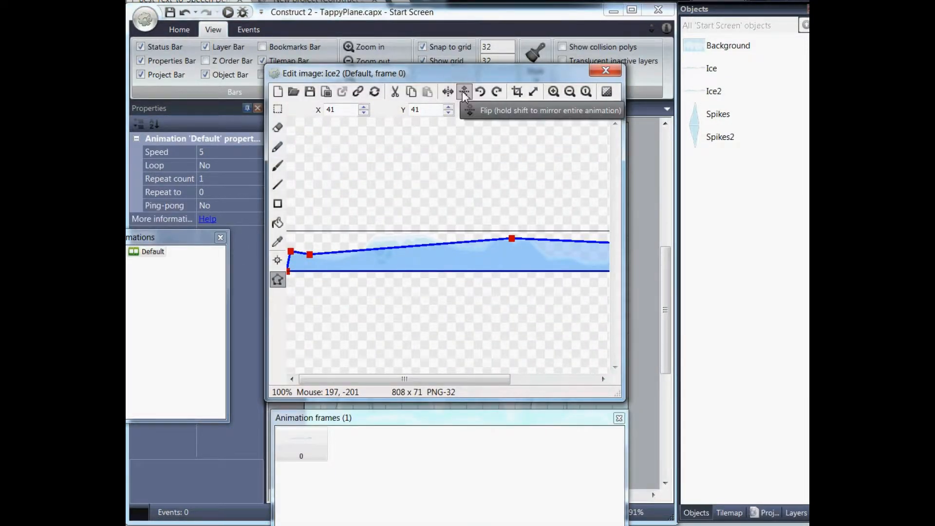
pyautogui.click(465, 95)
pyautogui.click(605, 70)
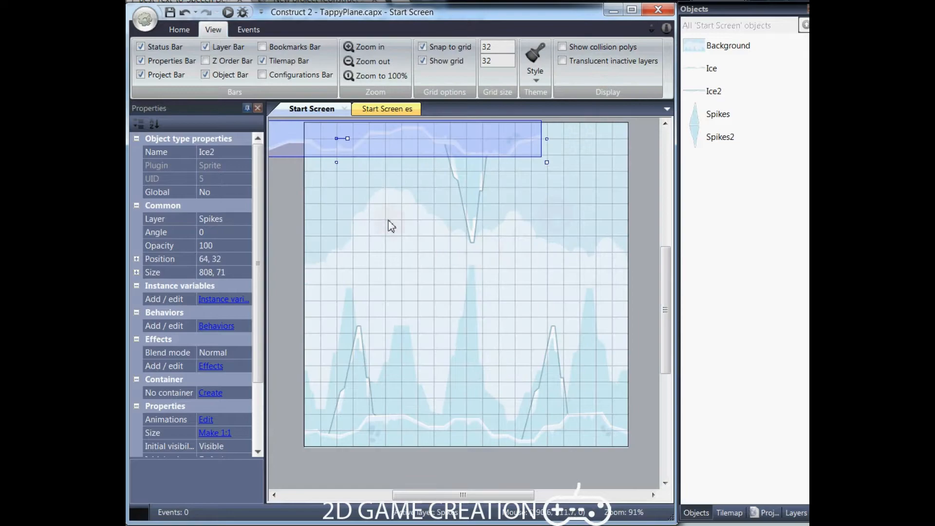
# Resize the Ice2 sprite to 640 x 71 and align it along the layout's upper edge at 320, 32.
pyautogui.moveTo(300, 145); pyautogui.dragTo(422, 136)
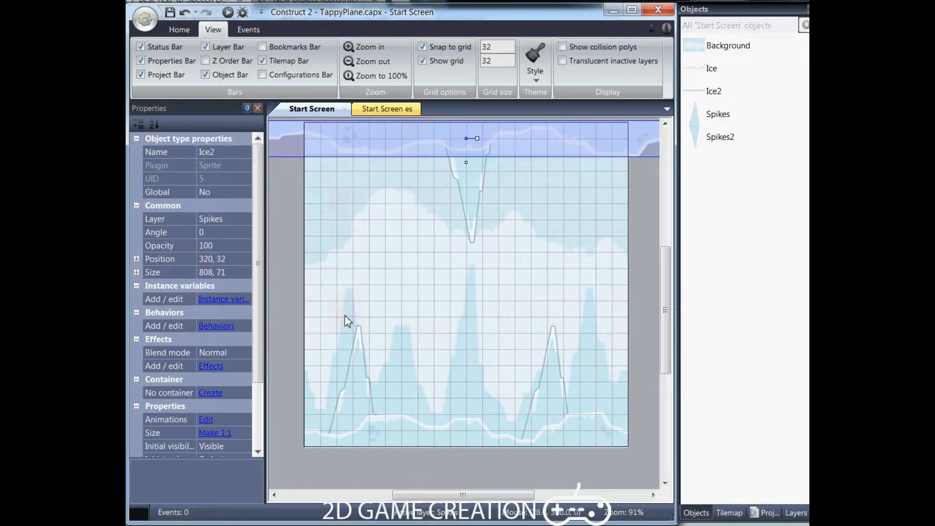
pyautogui.keyDown('ctrl'); pyautogui.scroll(-3, 347, 321); pyautogui.keyUp('ctrl')
pyautogui.moveTo(339, 187); pyautogui.dragTo(366, 181)
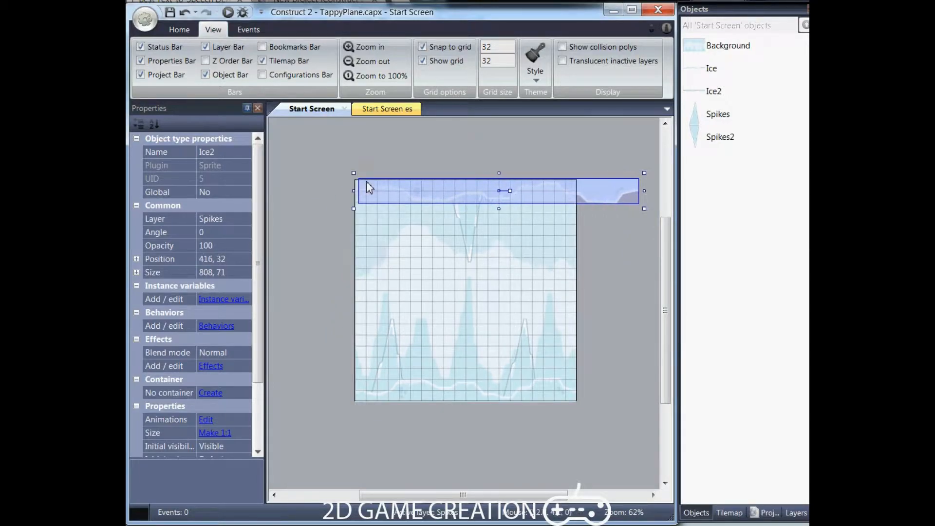
pyautogui.moveTo(645, 190); pyautogui.dragTo(575, 191)
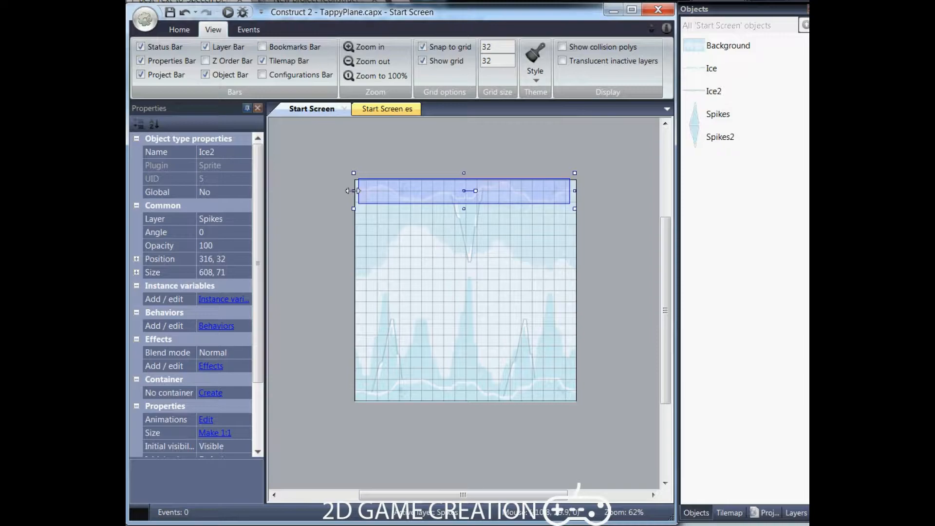
pyautogui.moveTo(354, 192); pyautogui.dragTo(357, 194)
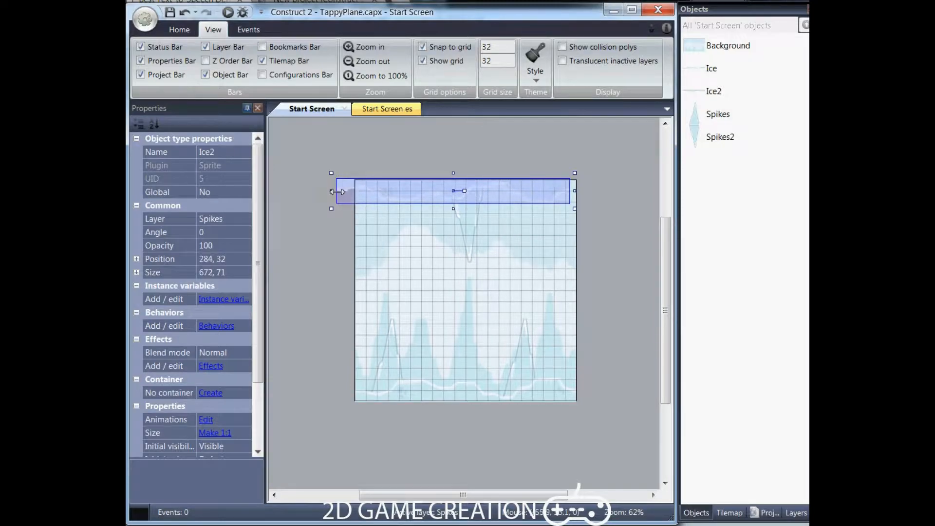
pyautogui.moveTo(578, 193); pyautogui.dragTo(533, 210)
pyautogui.click(571, 202)
pyautogui.click(537, 208)
pyautogui.moveTo(571, 202); pyautogui.dragTo(578, 204)
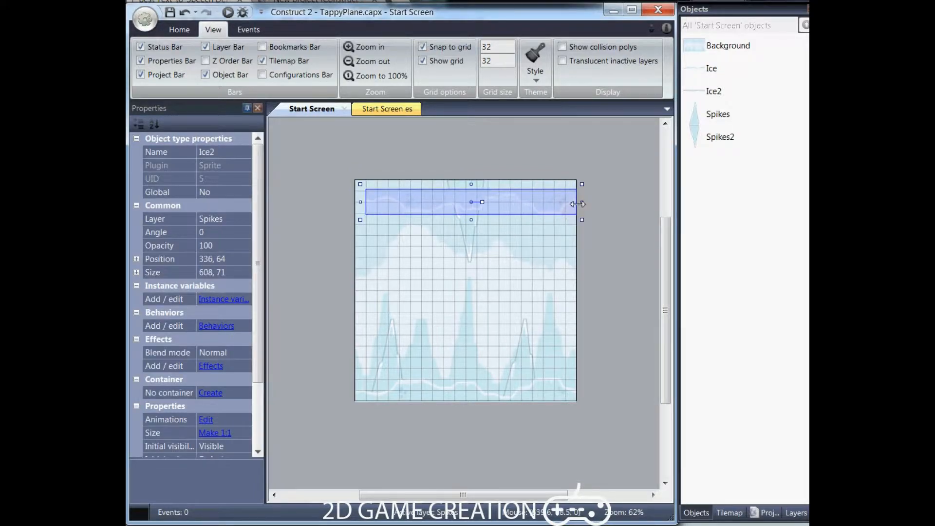
pyautogui.moveTo(361, 203); pyautogui.dragTo(382, 193)
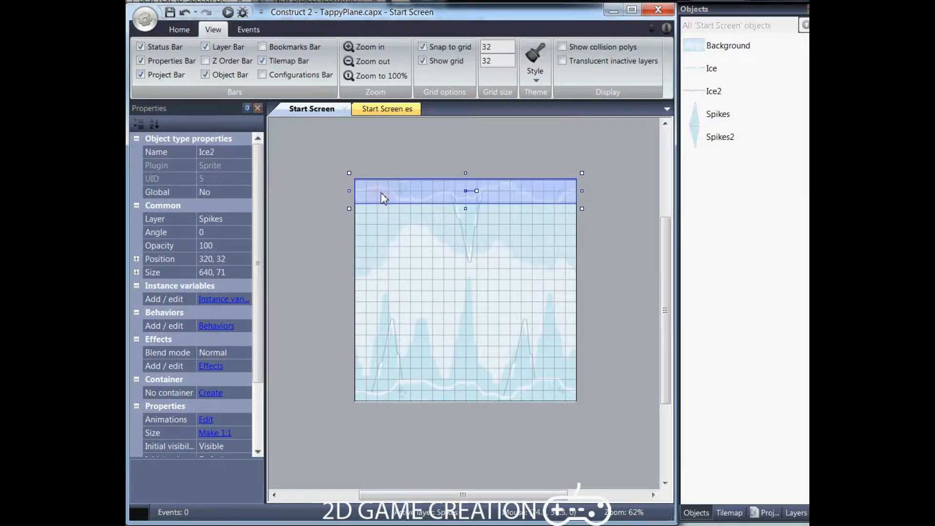
# Hide the layout's grid.
pyautogui.click(318, 262)
pyautogui.keyDown('ctrl'); pyautogui.scroll(3, 349, 386); pyautogui.keyUp('ctrl')
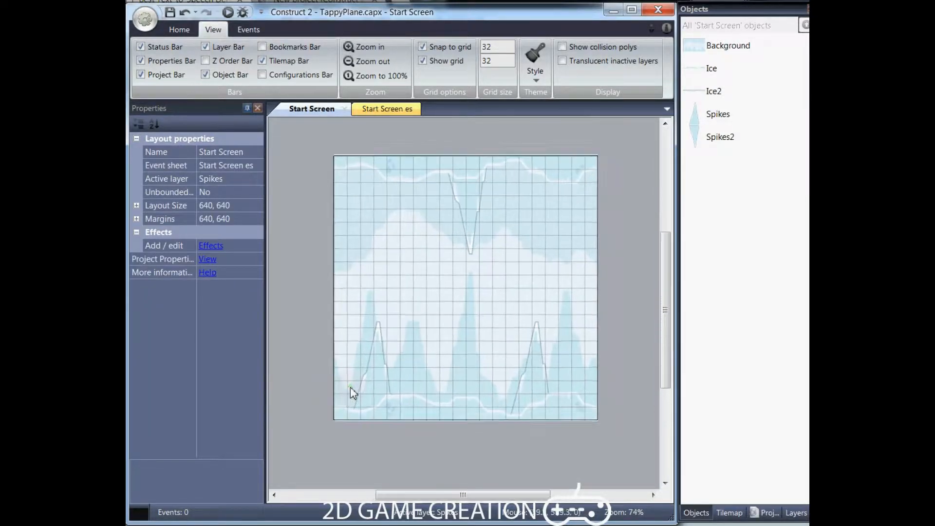
pyautogui.click(430, 59)
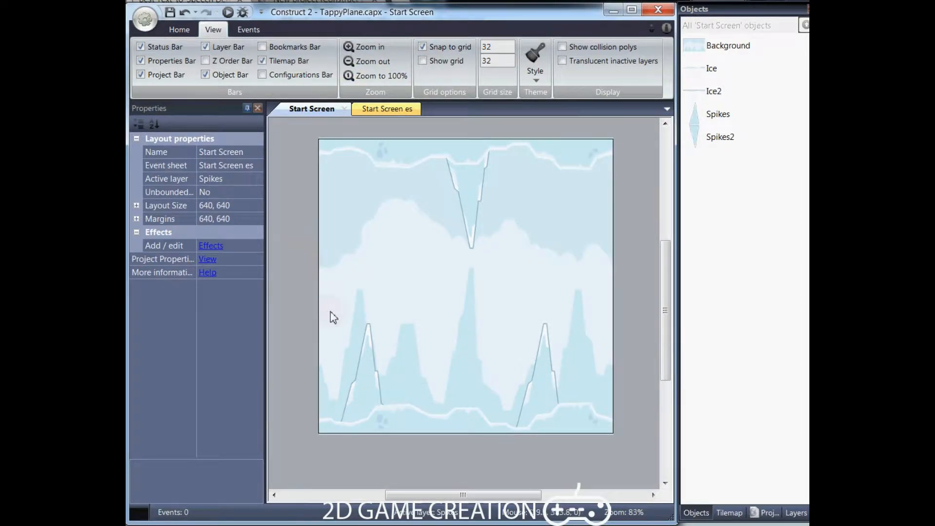
# Insert a new Sprite object on the Spikes layer of the Start Screen layout.
pyautogui.rightClick(300, 221)
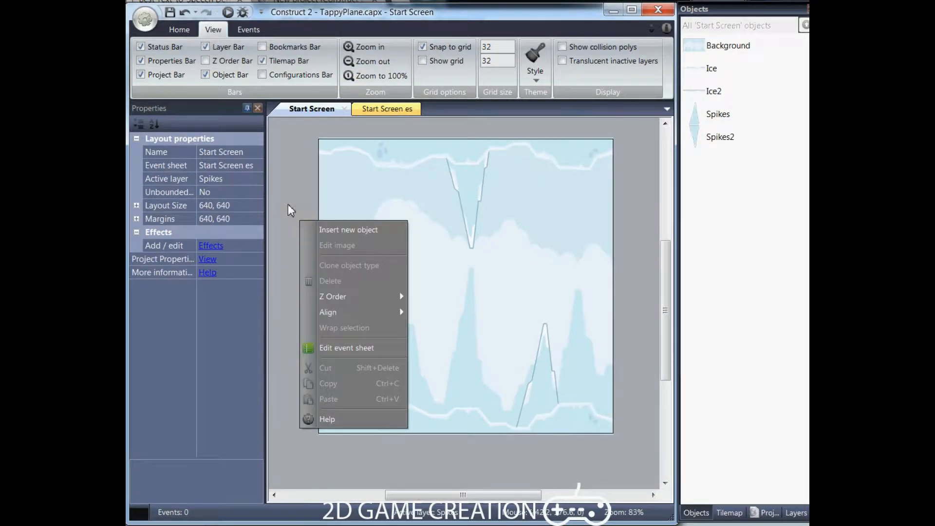
pyautogui.click(312, 228)
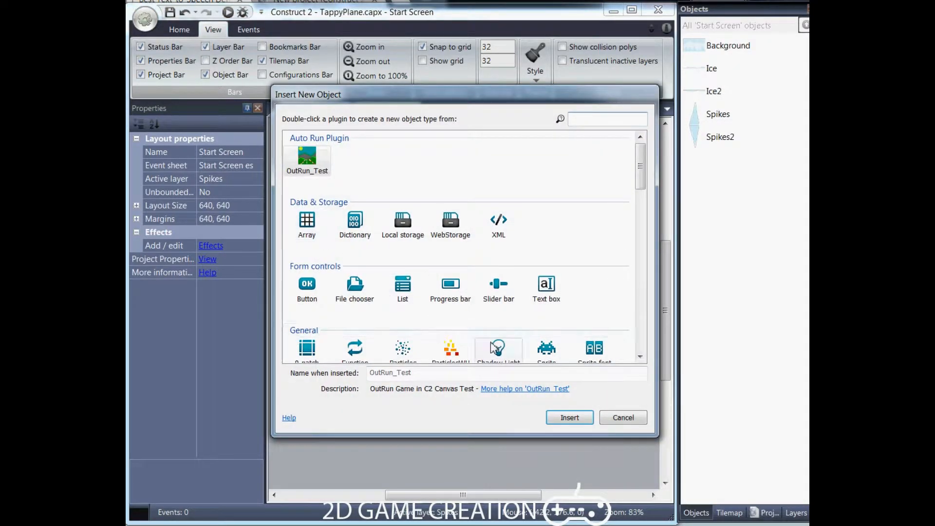
pyautogui.click(544, 354)
pyautogui.click(570, 418)
pyautogui.click(442, 288)
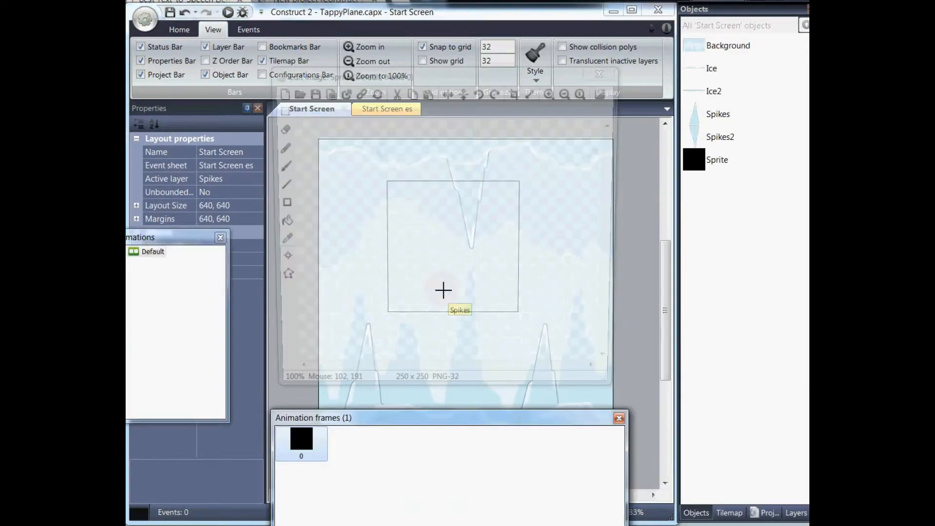
pyautogui.click(293, 92)
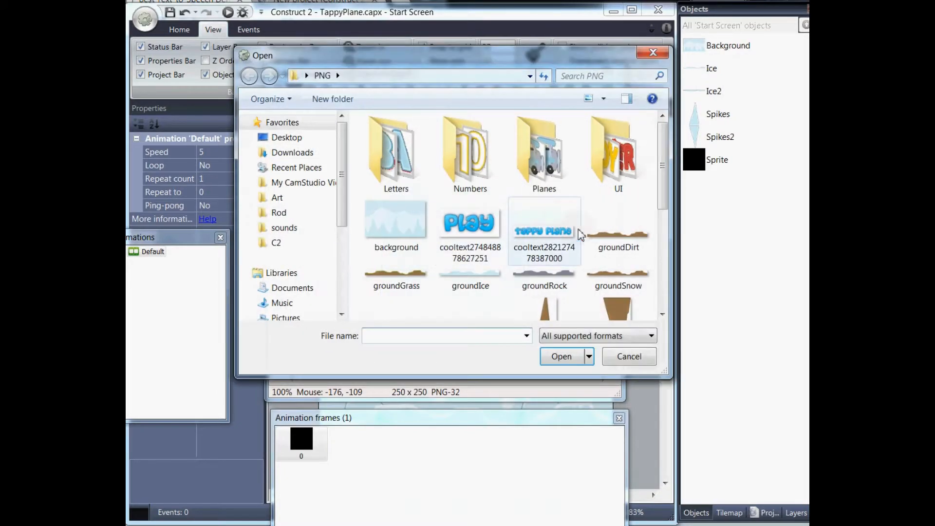
pyautogui.click(546, 243)
pyautogui.click(561, 356)
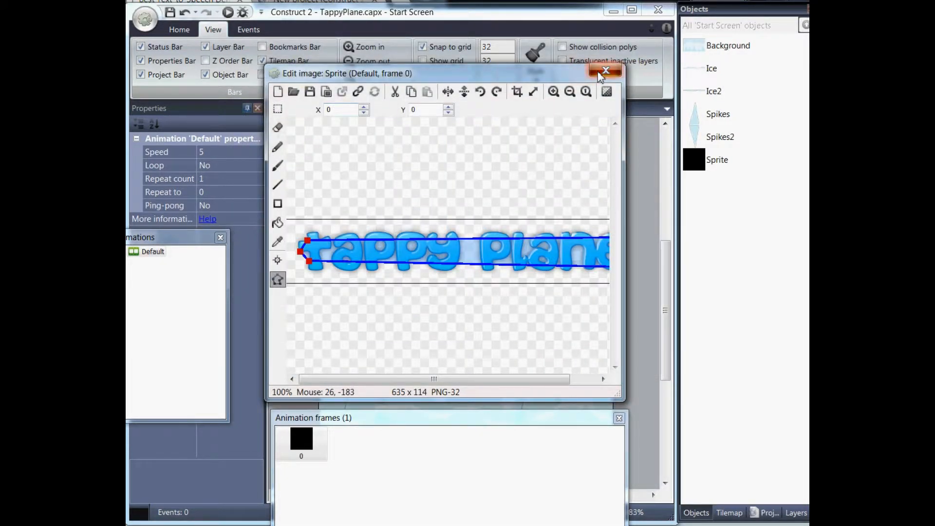
pyautogui.click(606, 71)
pyautogui.moveTo(408, 288); pyautogui.dragTo(426, 259)
pyautogui.click(305, 316)
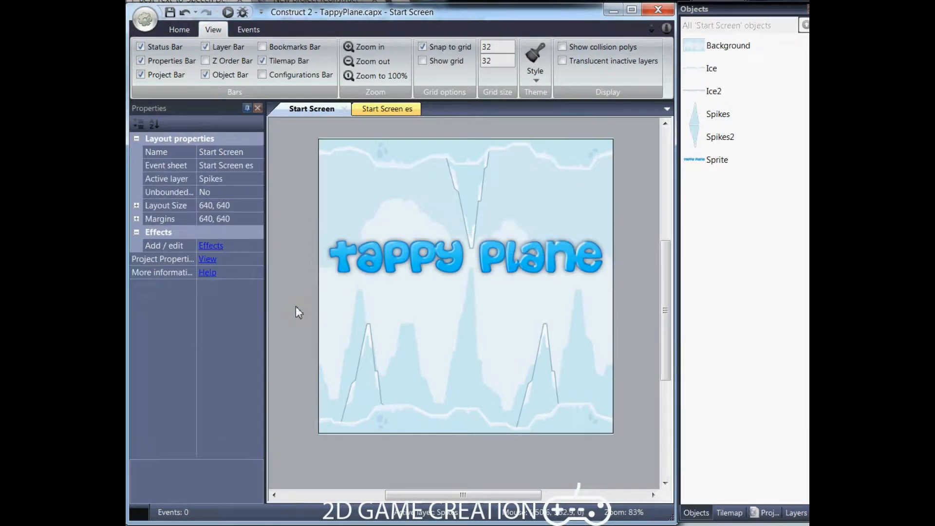
# Clone the title sprite as a new object type and place the copy just below it at 256, 352.
pyautogui.rightClick(386, 251)
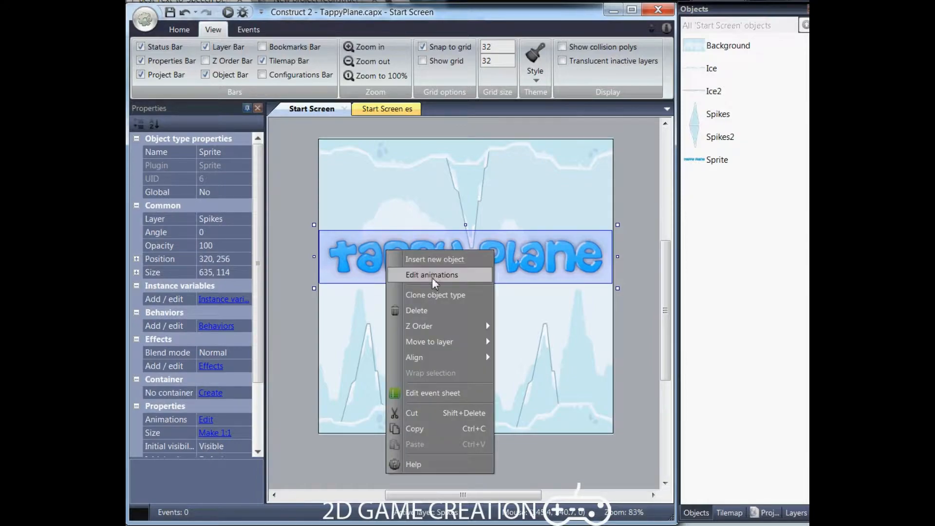
pyautogui.click(424, 295)
pyautogui.click(435, 302)
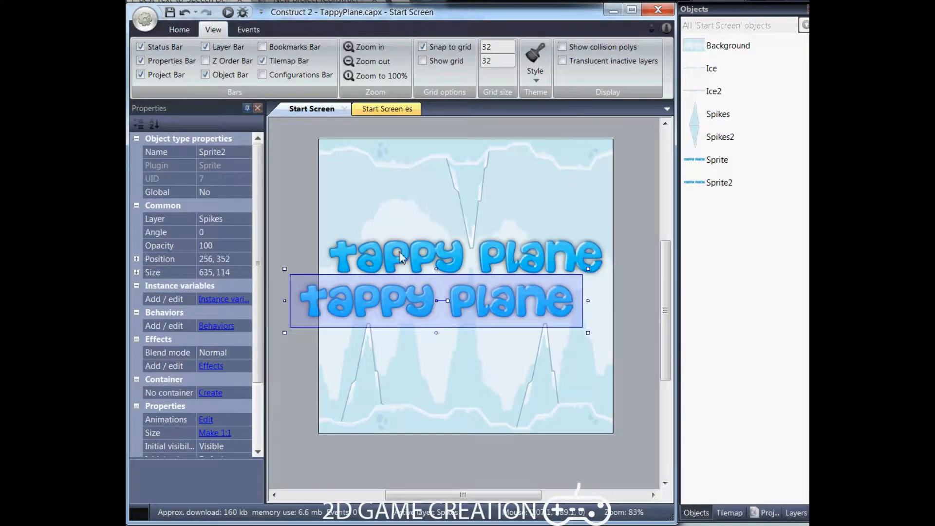
pyautogui.doubleClick(351, 300)
pyautogui.click(302, 100)
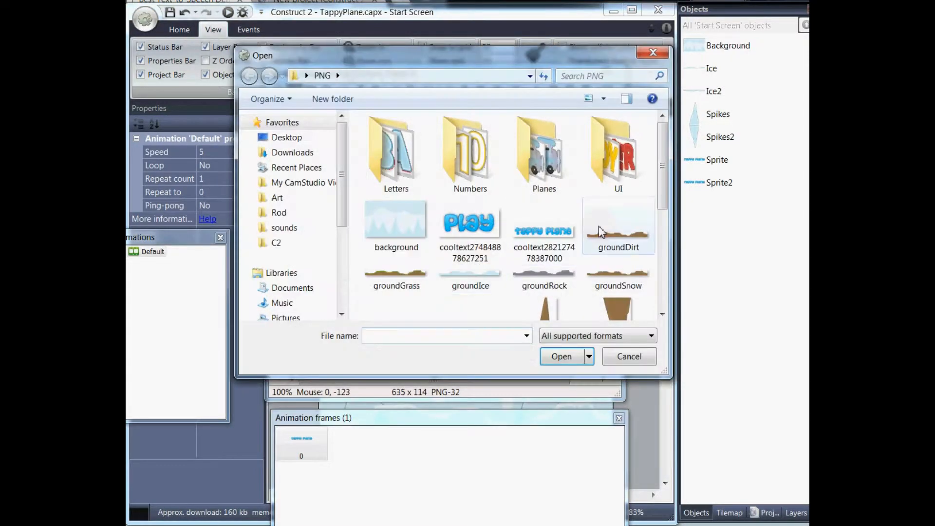
pyautogui.scroll(-1, 462, 236)
pyautogui.click(462, 236)
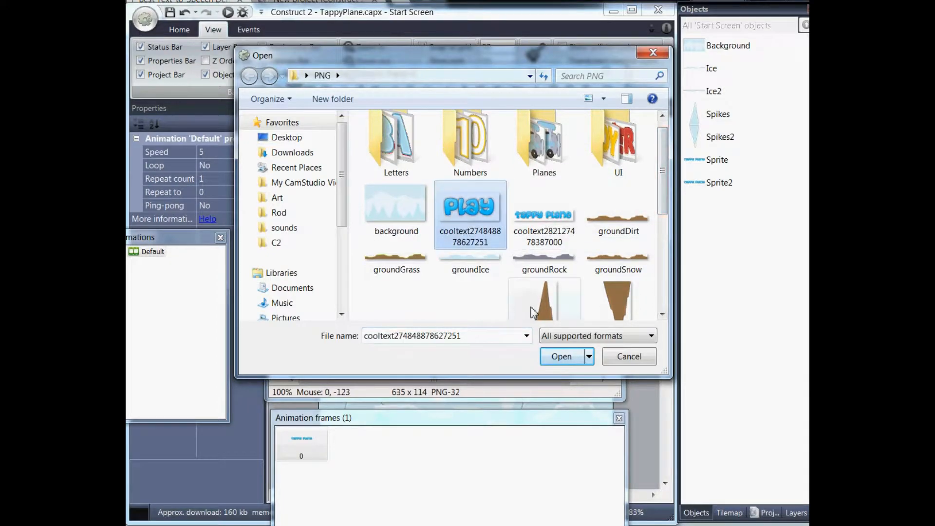
pyautogui.click(561, 356)
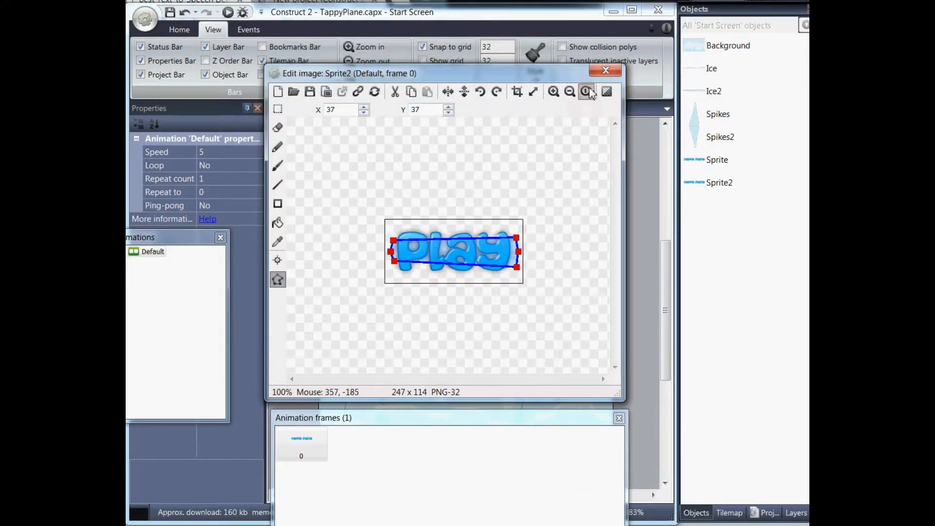
pyautogui.click(605, 71)
pyautogui.moveTo(404, 321); pyautogui.dragTo(434, 304)
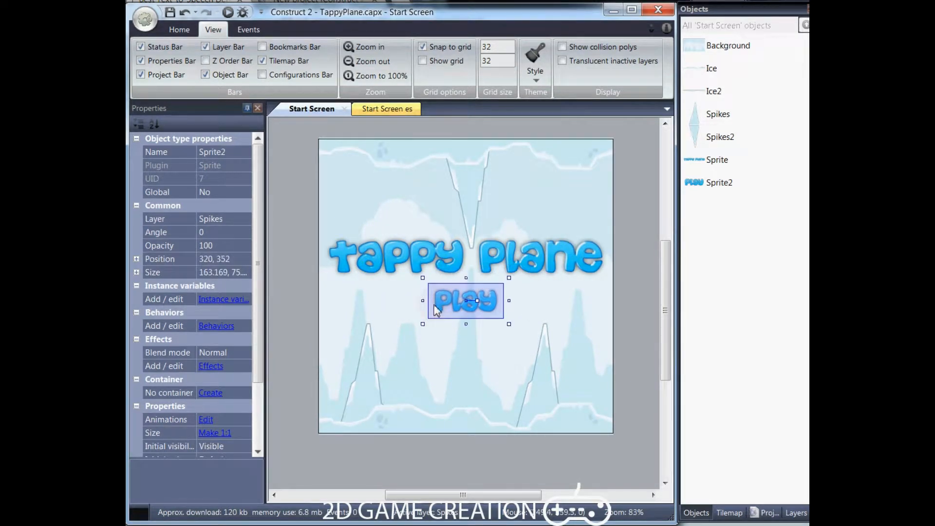
pyautogui.moveTo(470, 194); pyautogui.dragTo(458, 194)
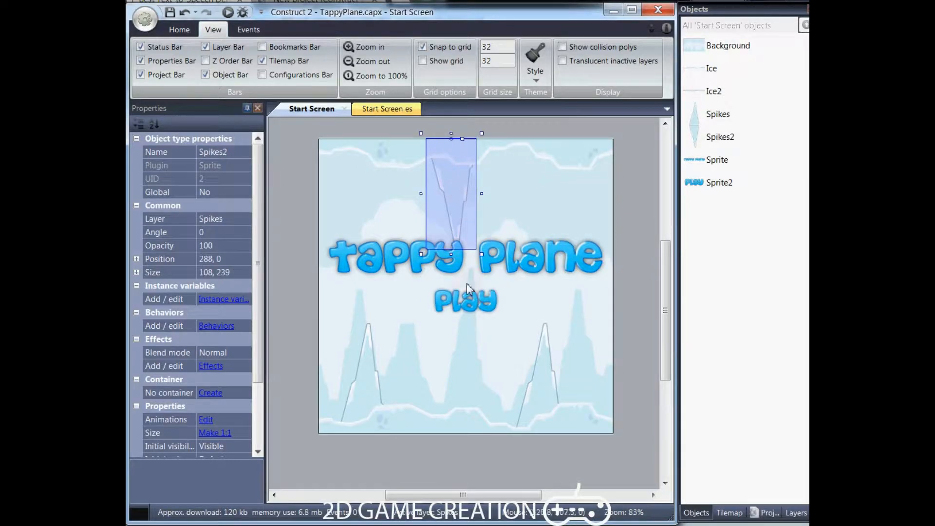
pyautogui.moveTo(463, 227); pyautogui.dragTo(463, 214)
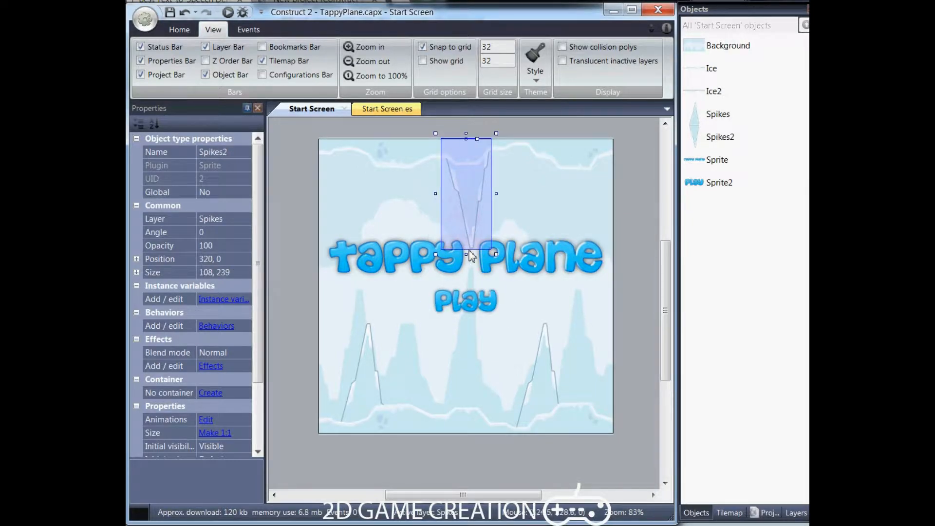
pyautogui.click(312, 273)
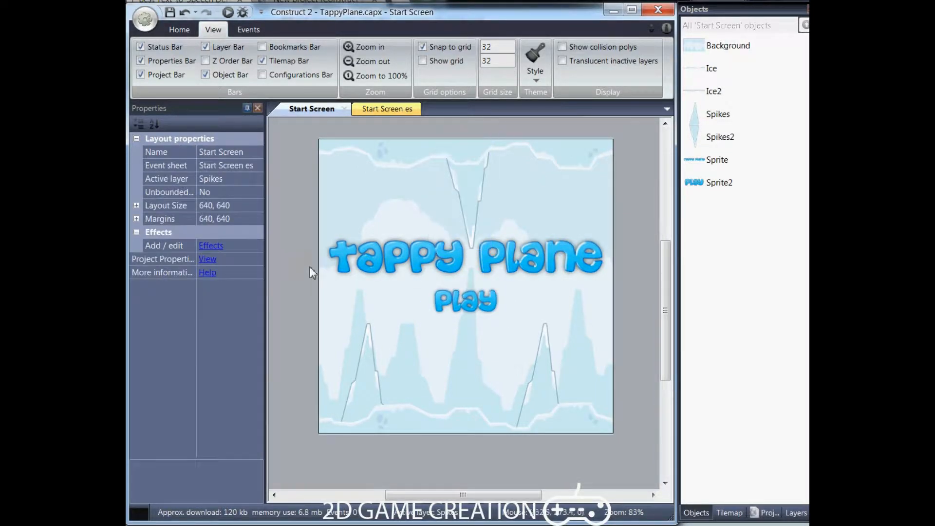
# Insert another new Sprite object on the Spikes layer, below the start of the title.
pyautogui.rightClick(301, 292)
pyautogui.click(316, 300)
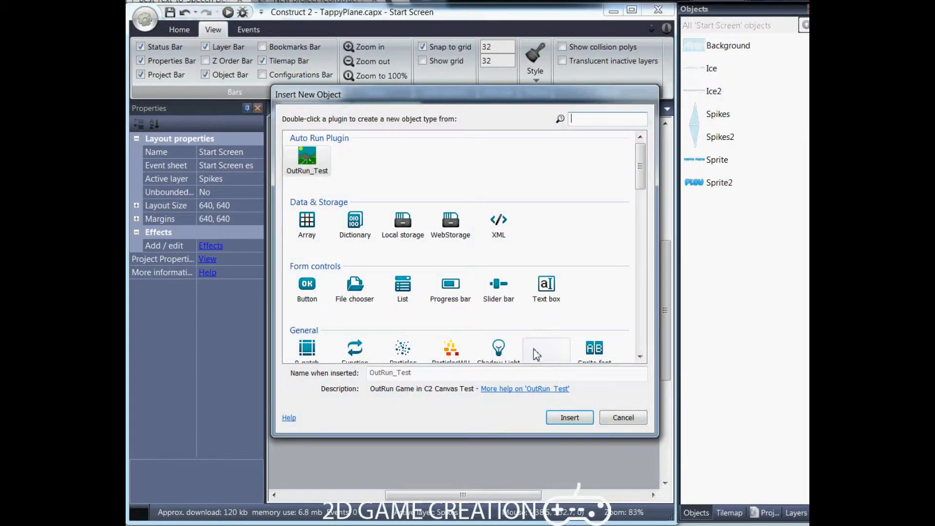
pyautogui.click(546, 348)
pyautogui.click(569, 418)
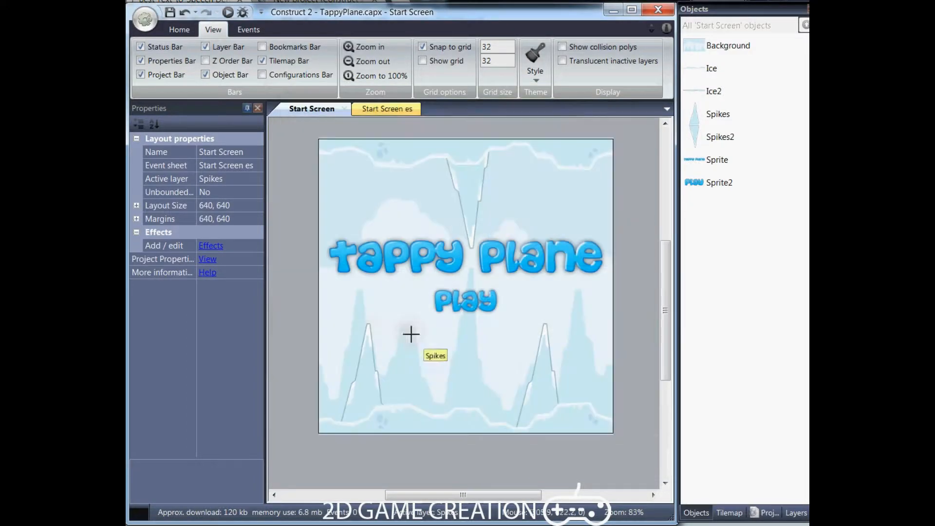
pyautogui.click(334, 305)
# Load the planeRed3 image from the Planes folder into the Sprite3 object.
pyautogui.click(278, 111)
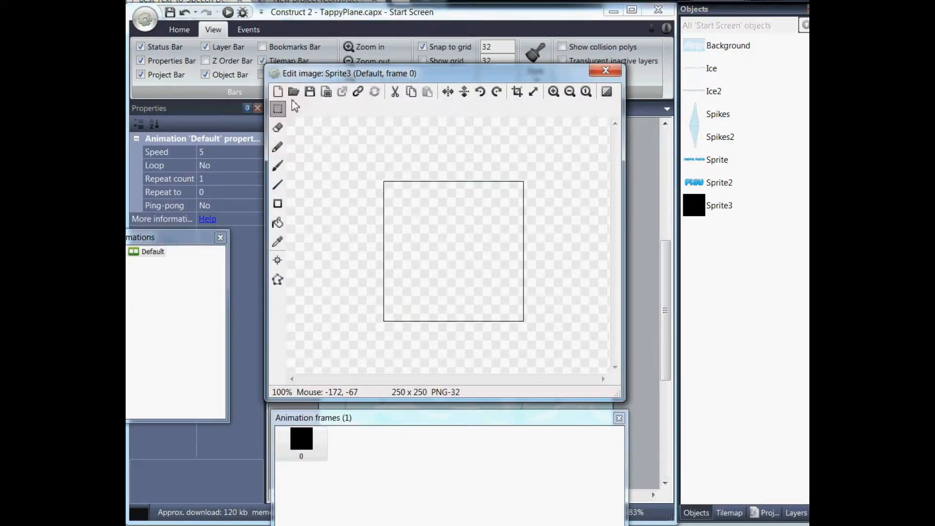
pyautogui.click(293, 92)
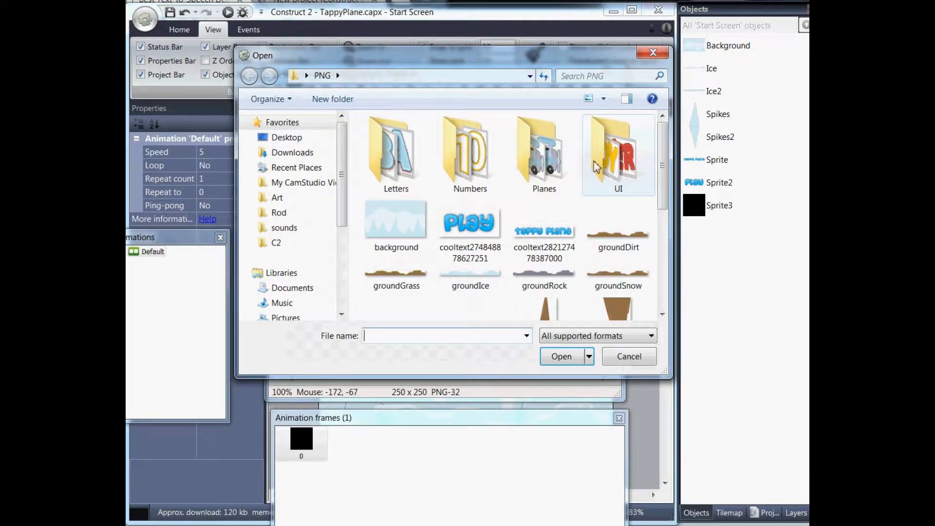
pyautogui.doubleClick(533, 154)
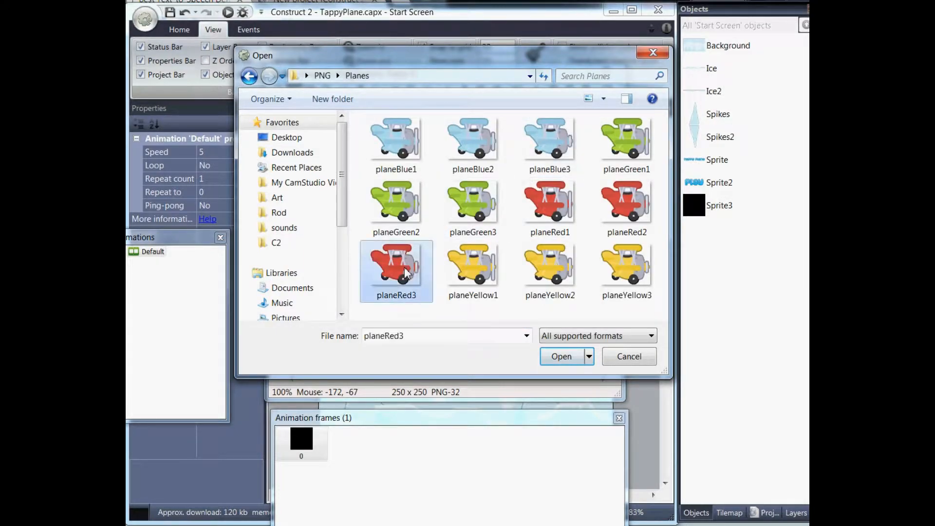
pyautogui.doubleClick(398, 267)
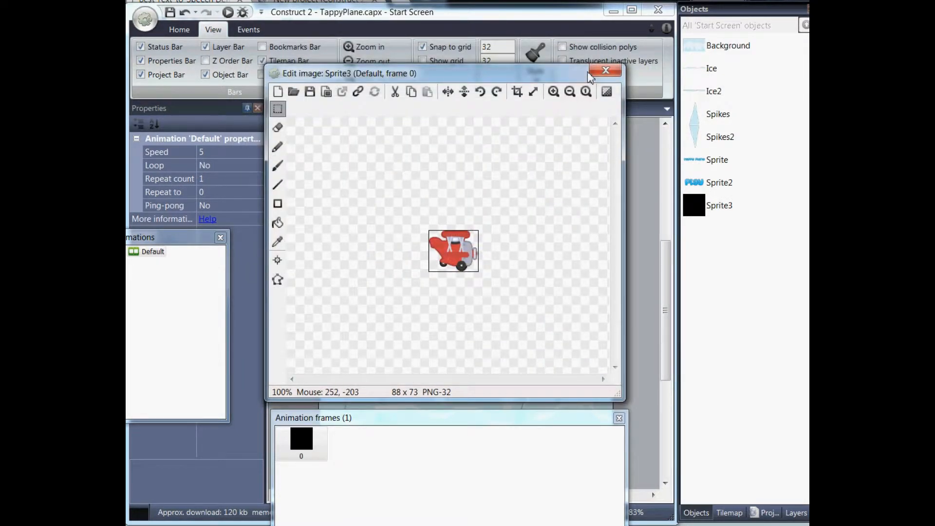
pyautogui.click(606, 71)
# Place the red plane sprite at 64, 384 and tilt it nose-up to an angle of about 315 degrees.
pyautogui.moveTo(348, 302); pyautogui.dragTo(353, 322)
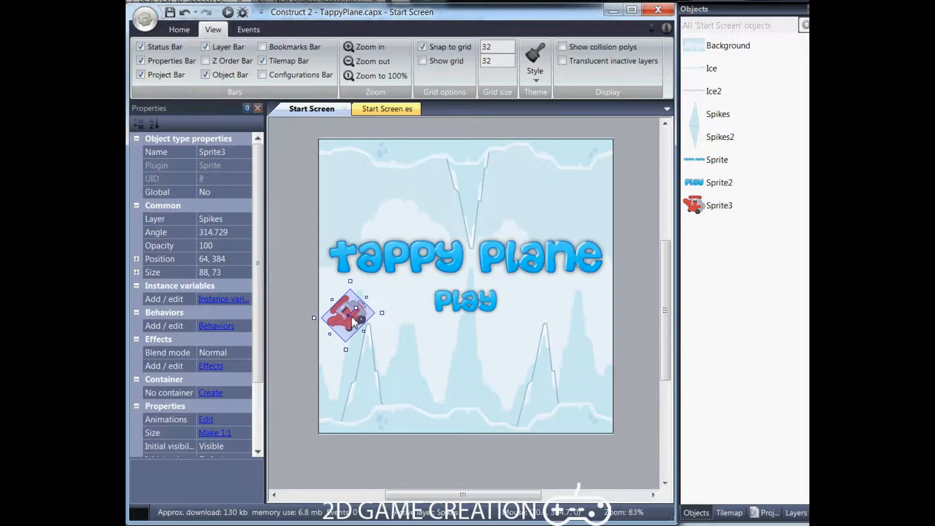
pyautogui.click(307, 274)
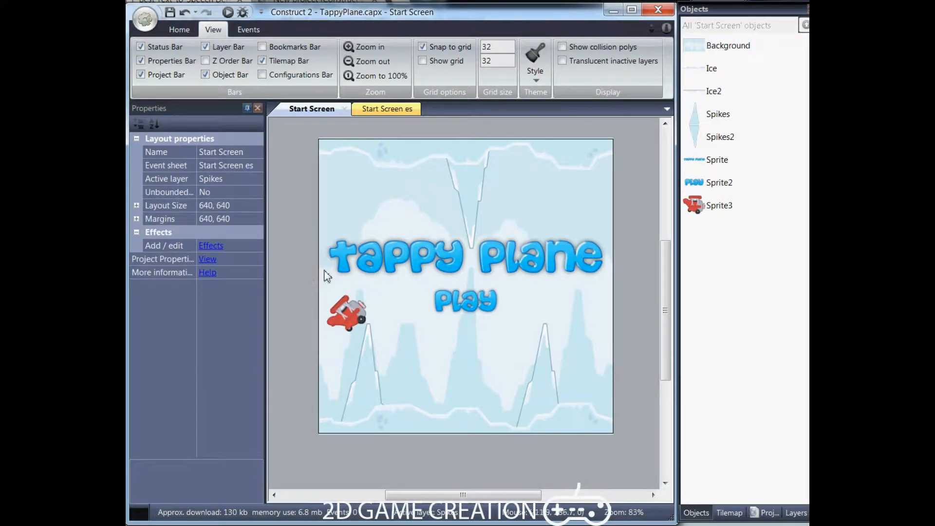
pyautogui.click(477, 217)
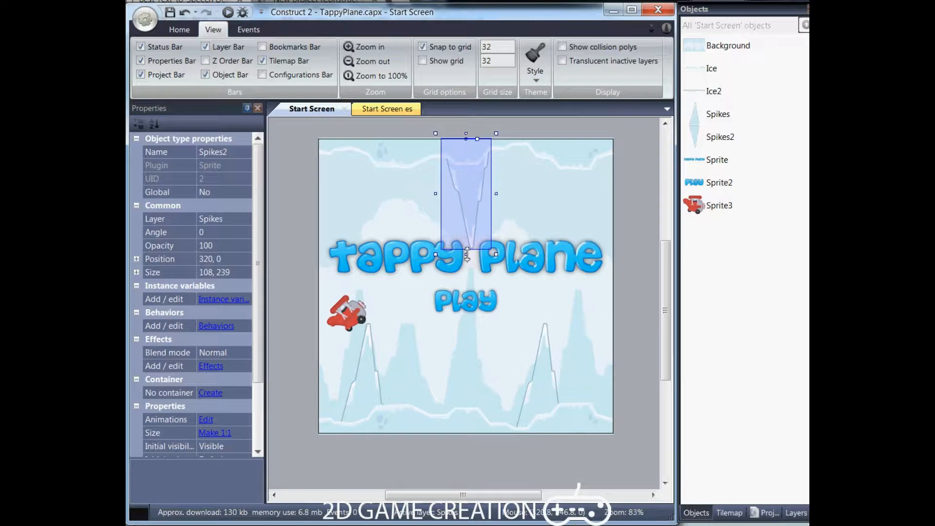
pyautogui.click(306, 214)
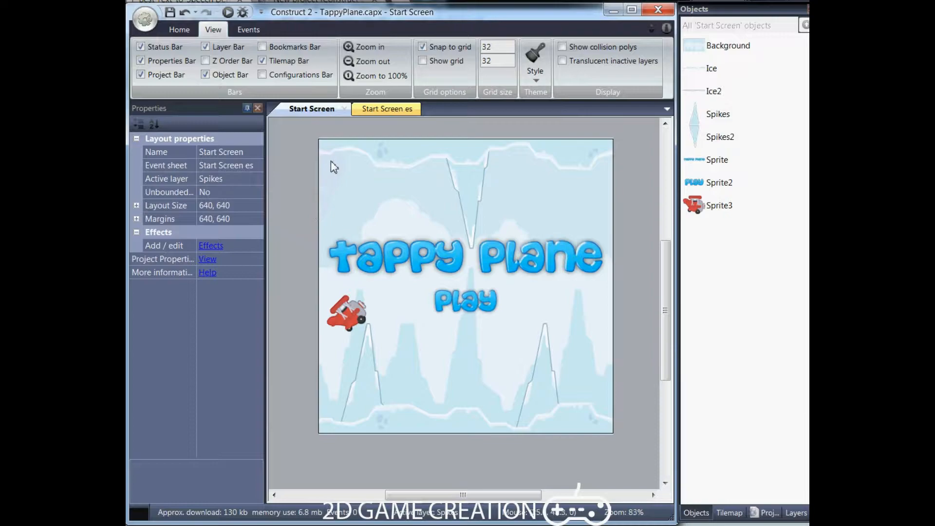
# Insert a new Sprite object on the Spikes layer at 288, 512, below the Play text.
pyautogui.rightClick(303, 217)
pyautogui.click(323, 229)
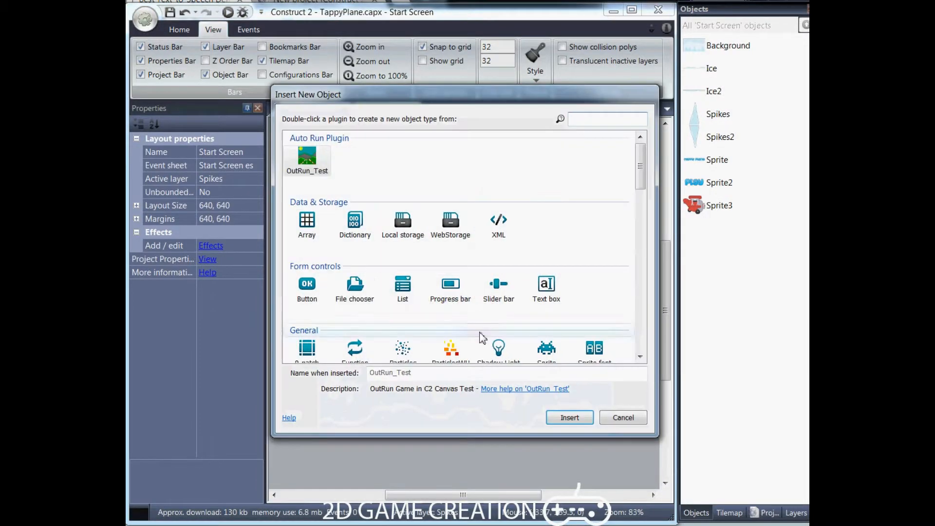
pyautogui.click(545, 347)
pyautogui.click(569, 417)
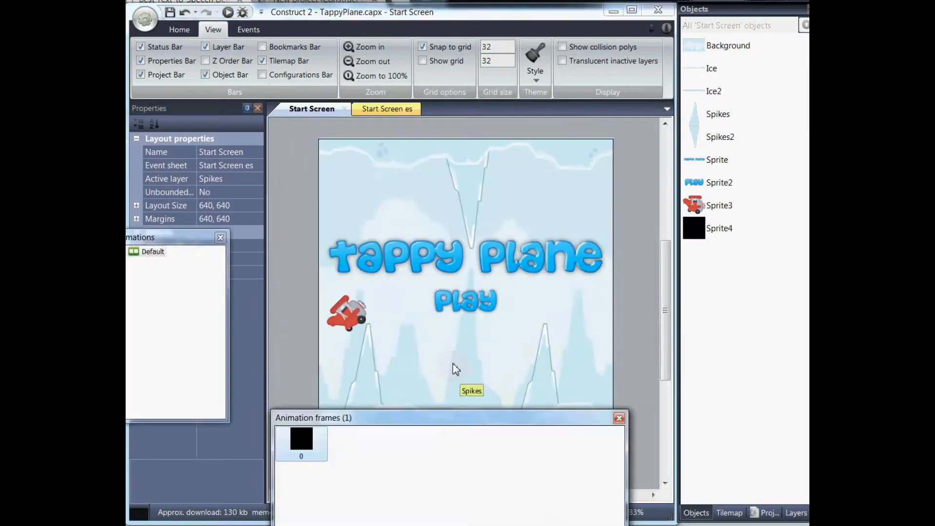
pyautogui.click(453, 369)
# Load the hand image with yellow tap marks from the PNG\UI folder into the new sprite's first frame.
pyautogui.click(292, 92)
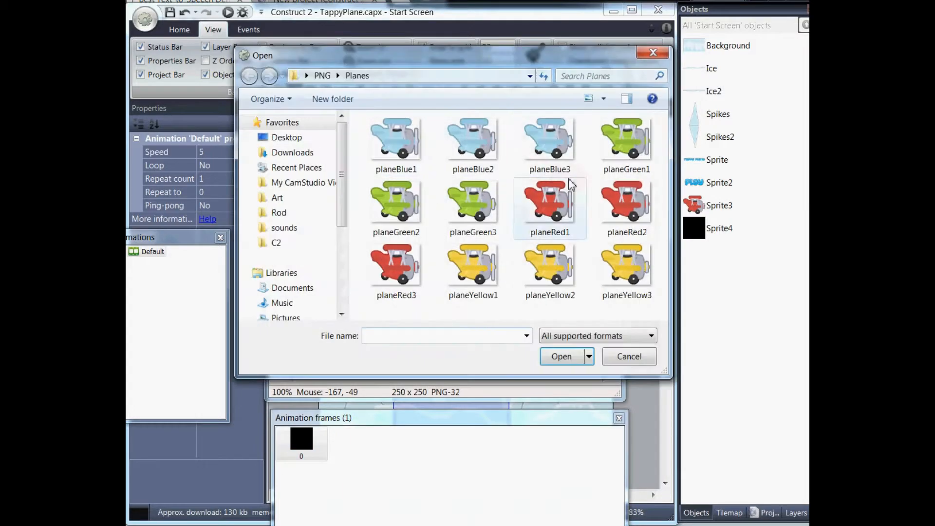
pyautogui.click(322, 76)
pyautogui.moveTo(663, 178)
pyautogui.mouseDown()
pyautogui.moveTo(669, 281)
pyautogui.moveTo(665, 163)
pyautogui.mouseUp()
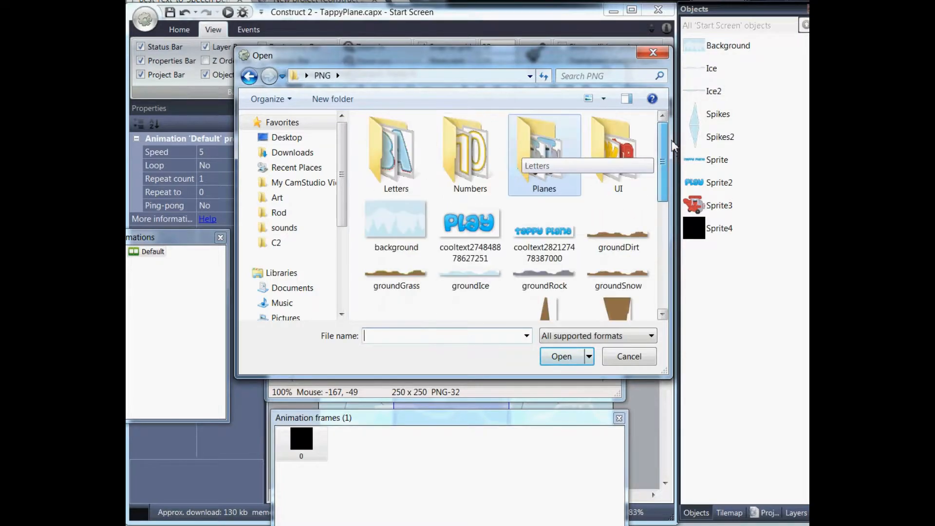
pyautogui.doubleClick(615, 163)
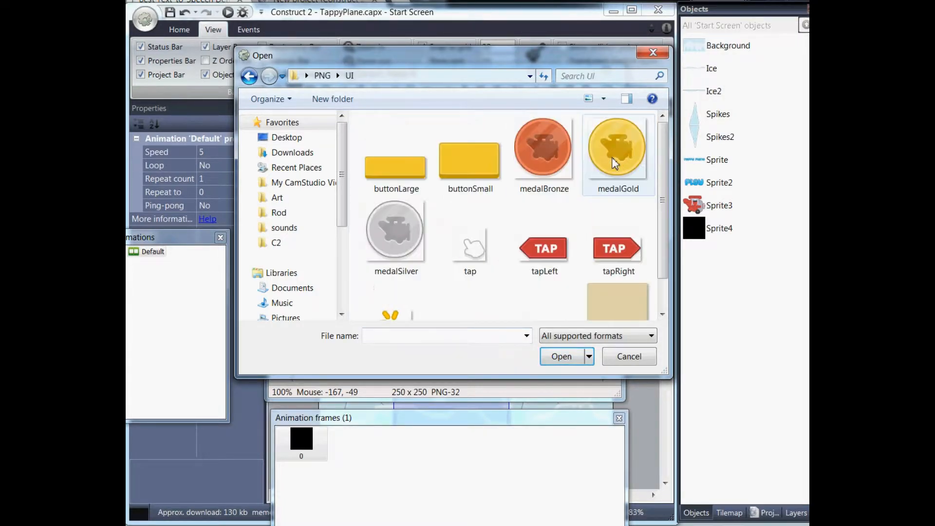
pyautogui.doubleClick(397, 314)
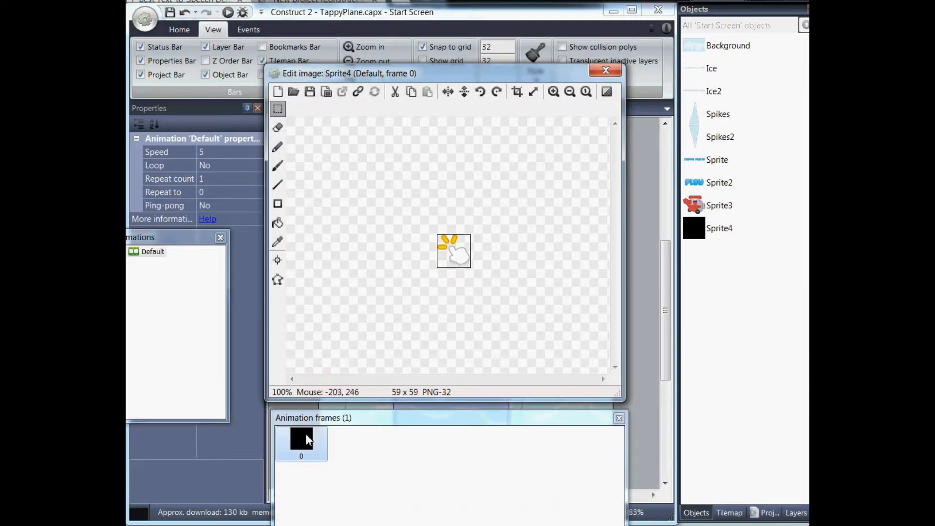
# Duplicate the hand sprite's animation frame and replace the copy's image with tap, the plain hand without marks.
pyautogui.rightClick(305, 434)
pyautogui.click(325, 443)
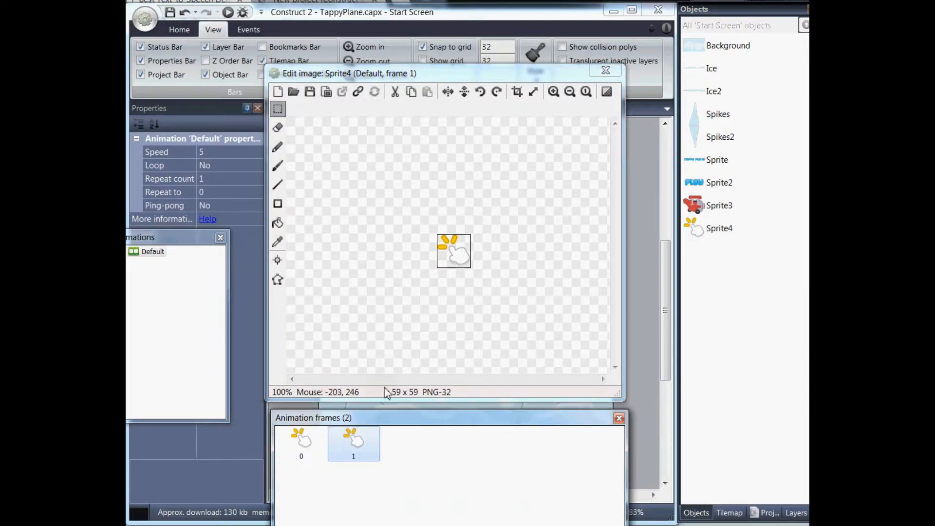
pyautogui.click(294, 91)
pyautogui.doubleClick(465, 248)
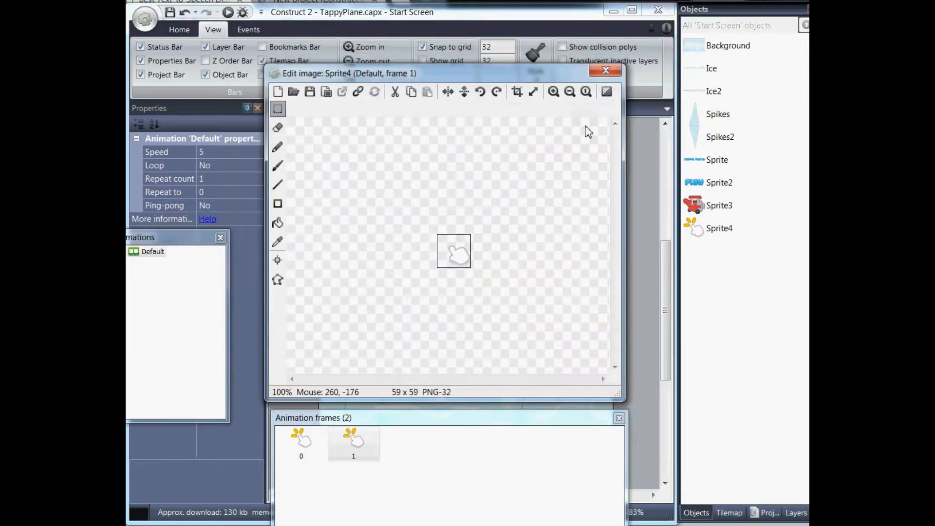
# Set the hand sprite's Default animation to loop and close the image editor.
pyautogui.click(155, 228)
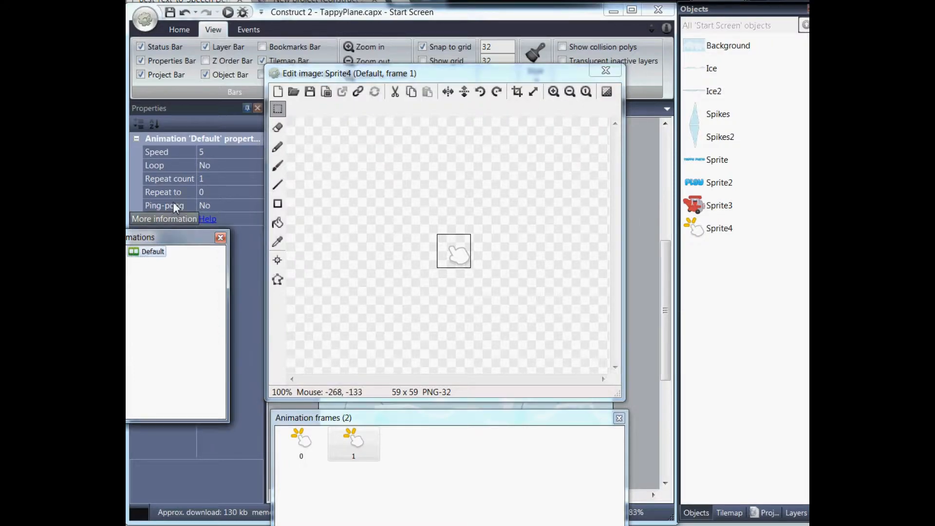
pyautogui.click(253, 165)
pyautogui.click(255, 165)
pyautogui.click(213, 183)
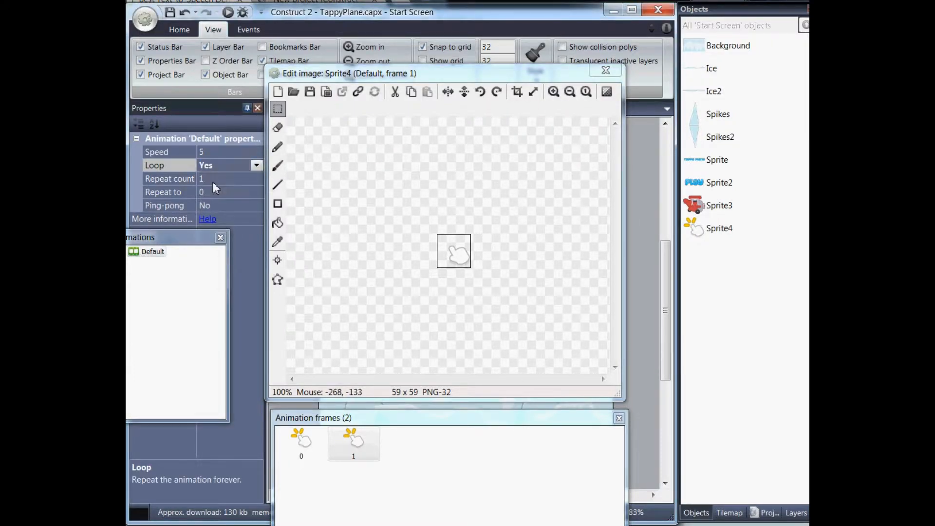
pyautogui.click(606, 71)
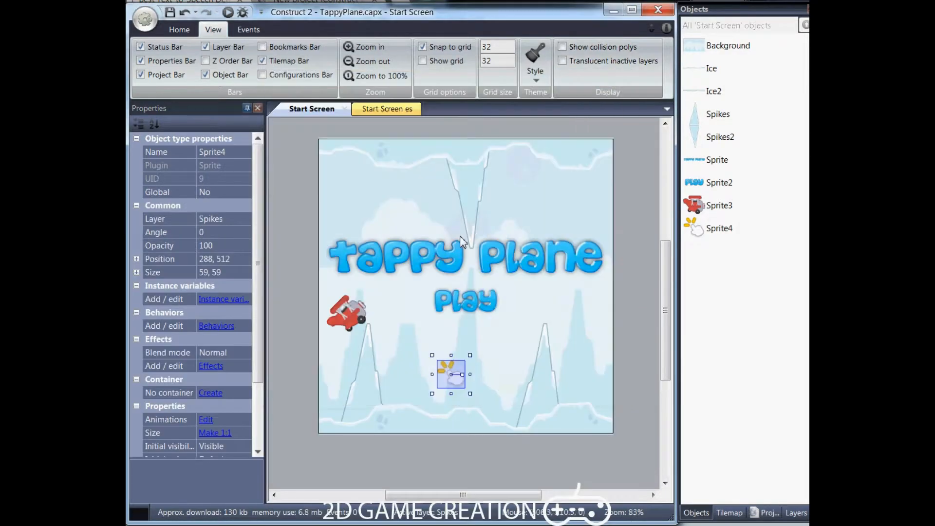
# Shrink the hand sprite to about 45 x 45 and place it just below the Play text at about 318, 409.
pyautogui.moveTo(459, 385); pyautogui.dragTo(450, 346)
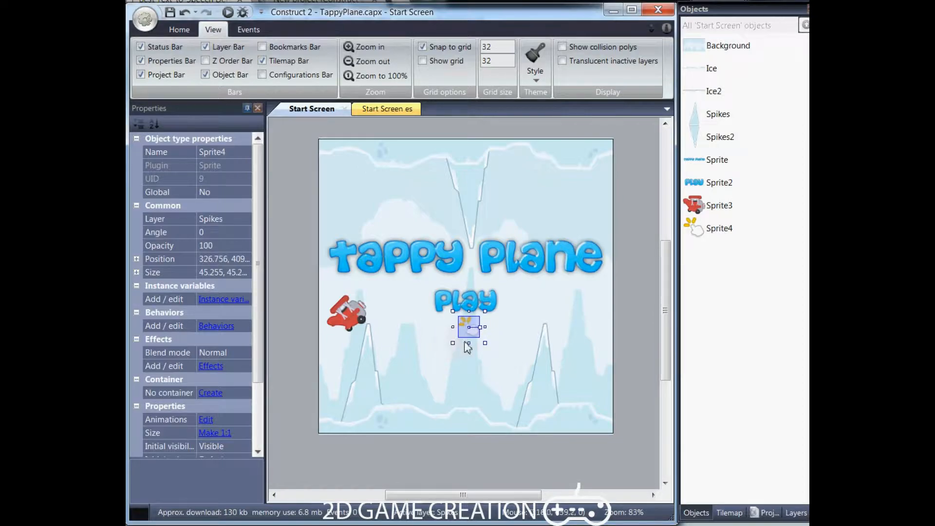
pyautogui.press('Left')
pyautogui.press('Left')
pyautogui.press('Left')
pyautogui.press('Left')
pyautogui.press('Left')
pyautogui.press('Left')
pyautogui.press('Left')
pyautogui.press('Left')
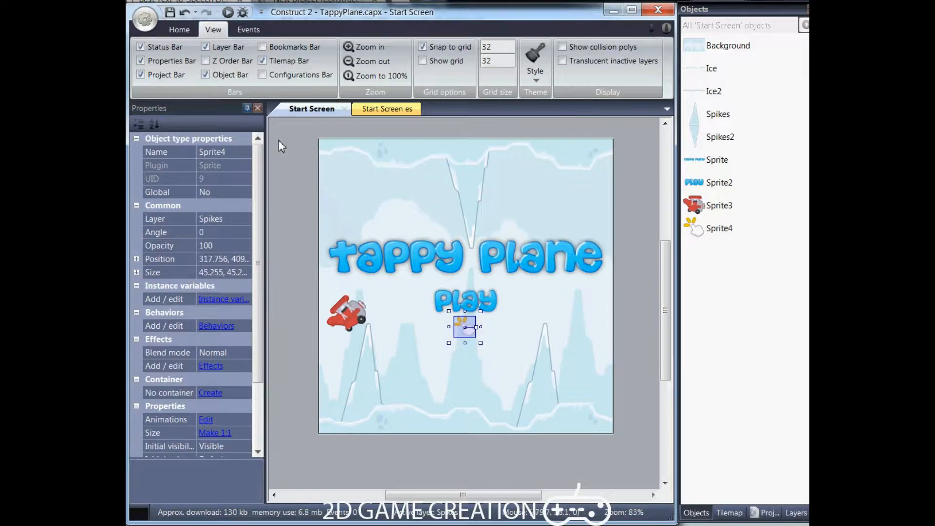
pyautogui.click(305, 240)
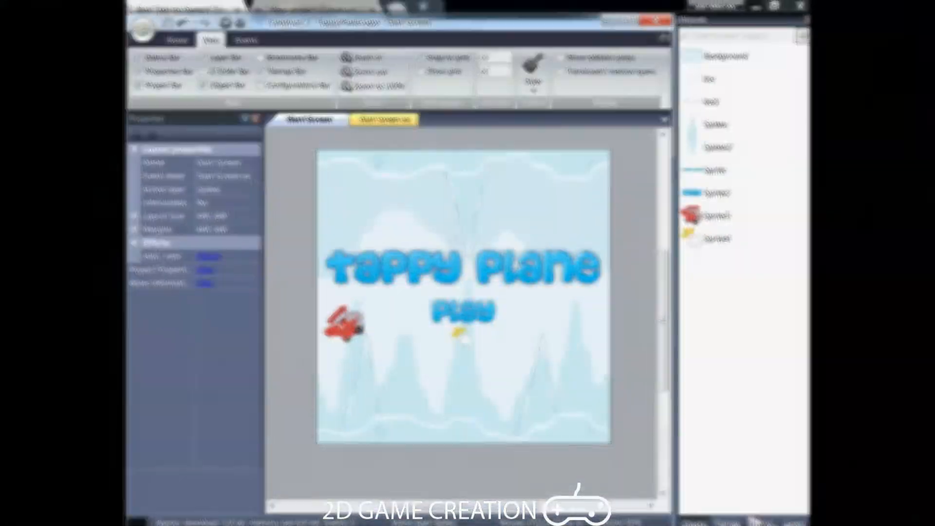
# Duplicate the Start Screen layout in the project and name the copy Game Screen.
pyautogui.click(759, 522)
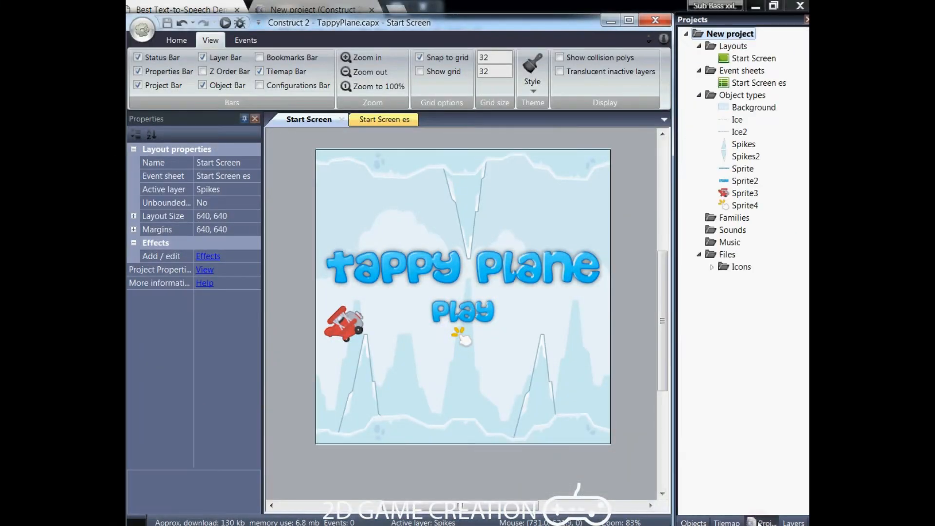
pyautogui.click(731, 59)
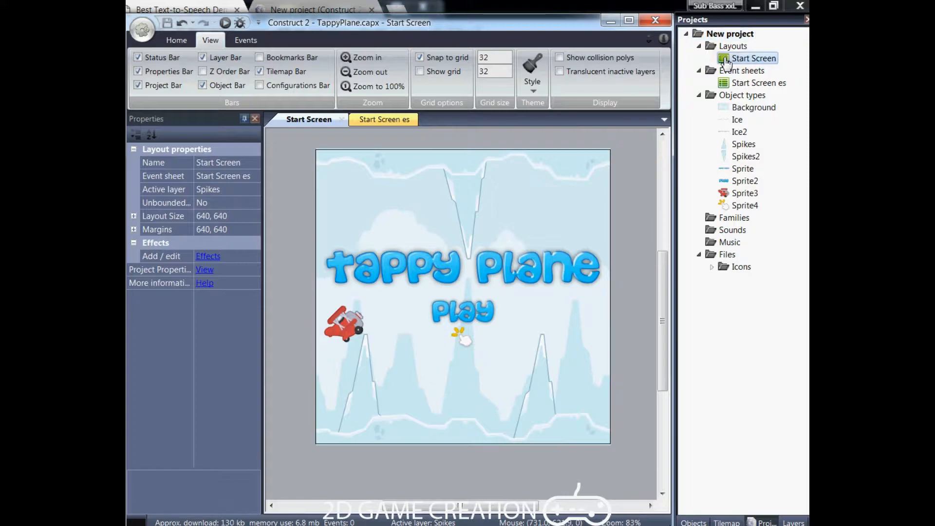
pyautogui.rightClick(725, 59)
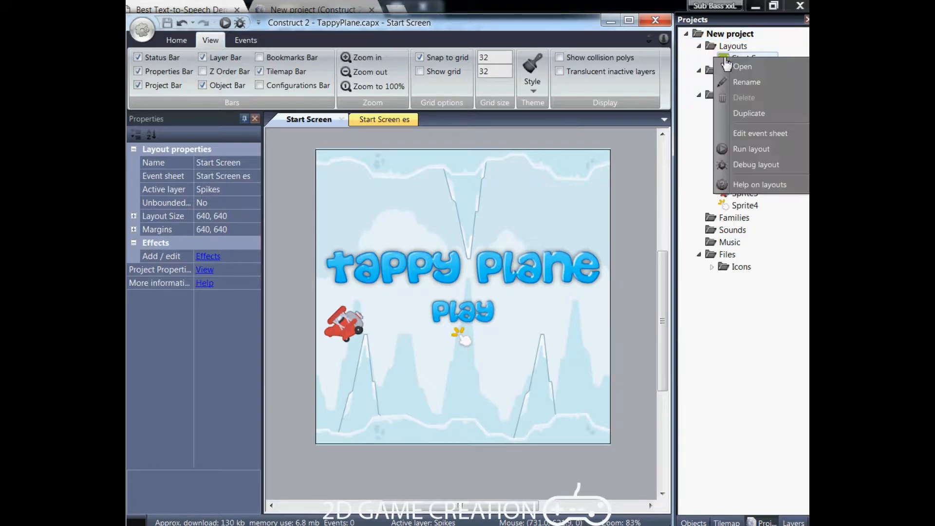
pyautogui.click(739, 110)
pyautogui.write('Game')
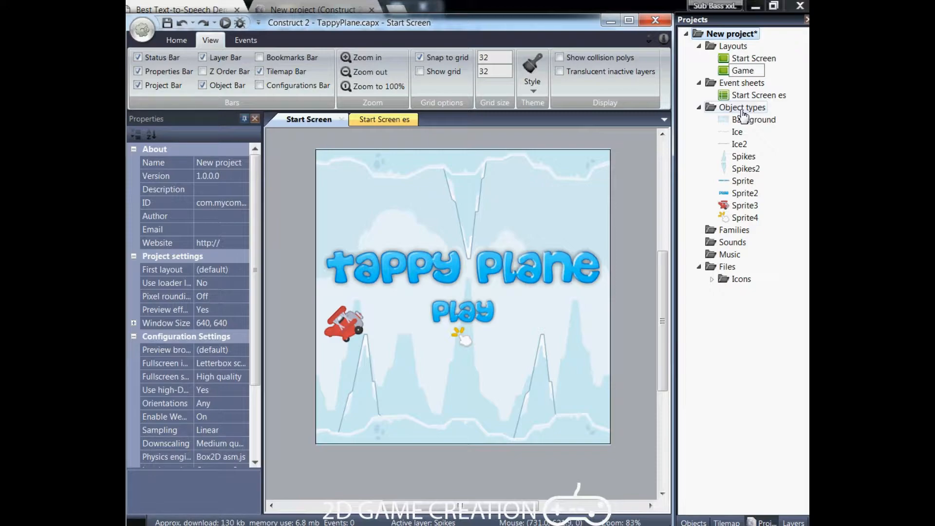
pyautogui.write(' Scree')
pyautogui.press('Return')
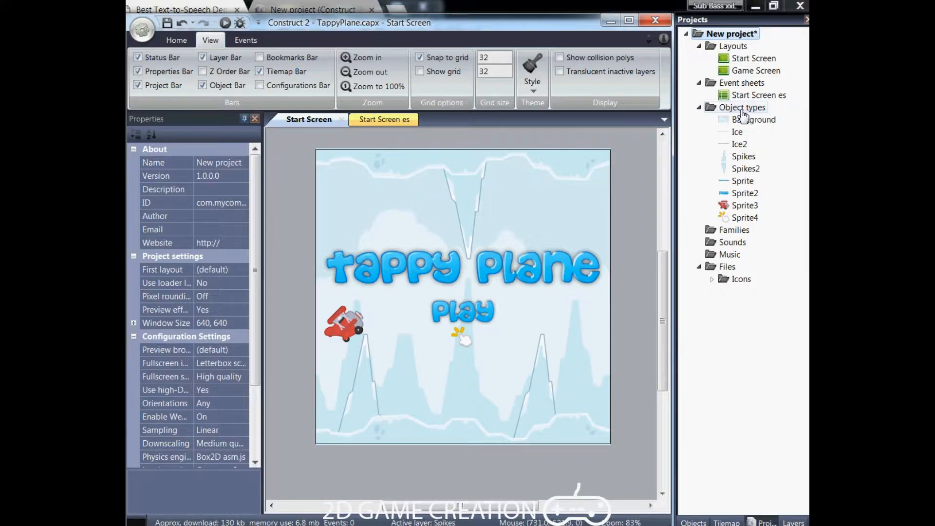
# Add a new event sheet to the project and name it Game Screen es.
pyautogui.rightClick(723, 83)
pyautogui.click(739, 92)
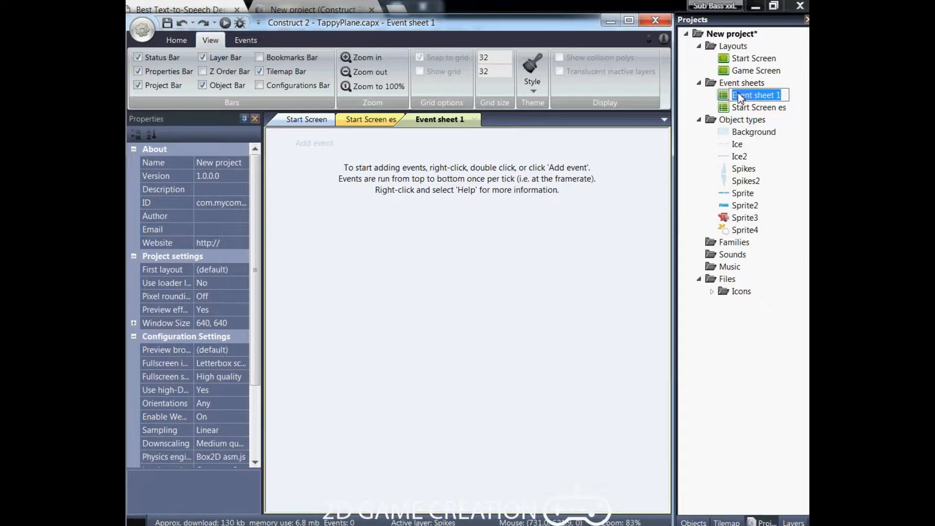
pyautogui.write('Game Scree')
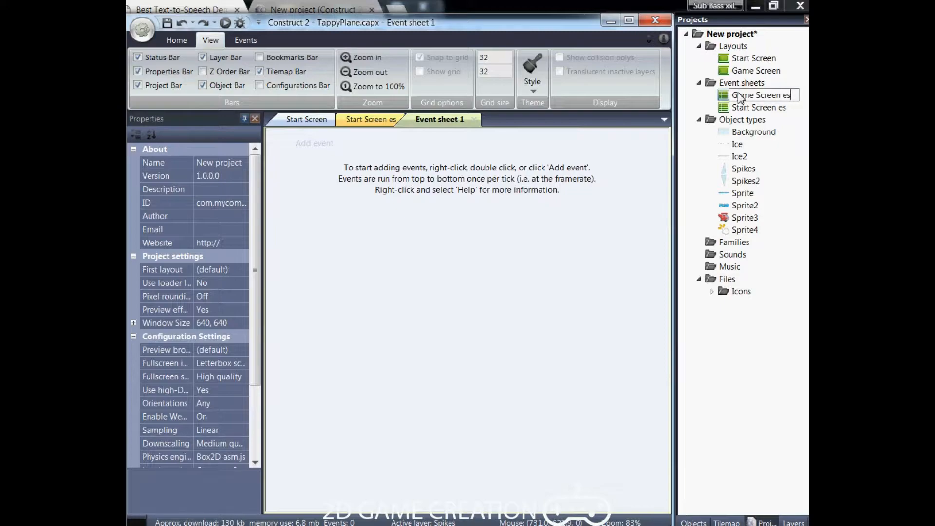
pyautogui.write('n es')
pyautogui.press('Return')
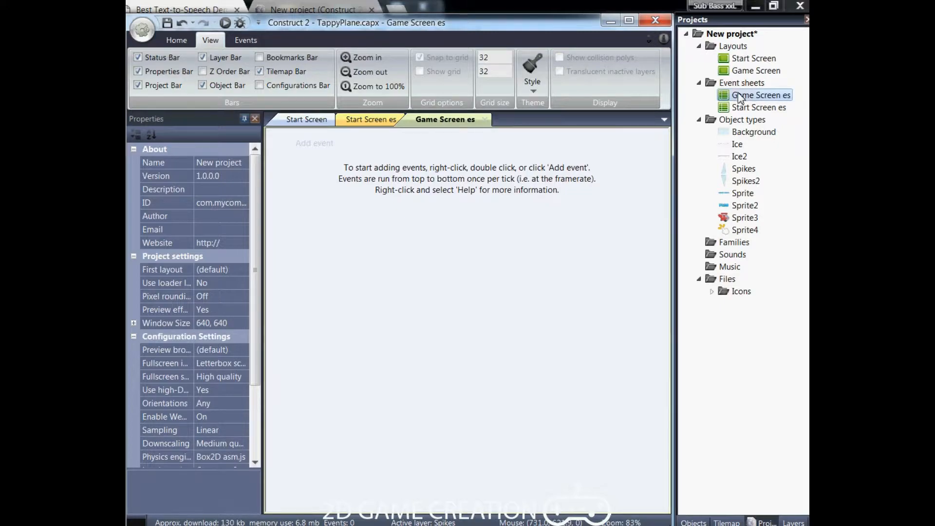
# Open the Game Screen layout and the Game Screen es event sheet, arranging them side by side right after Start Screen.
pyautogui.doubleClick(729, 75)
pyautogui.moveTo(514, 117); pyautogui.dragTo(376, 125)
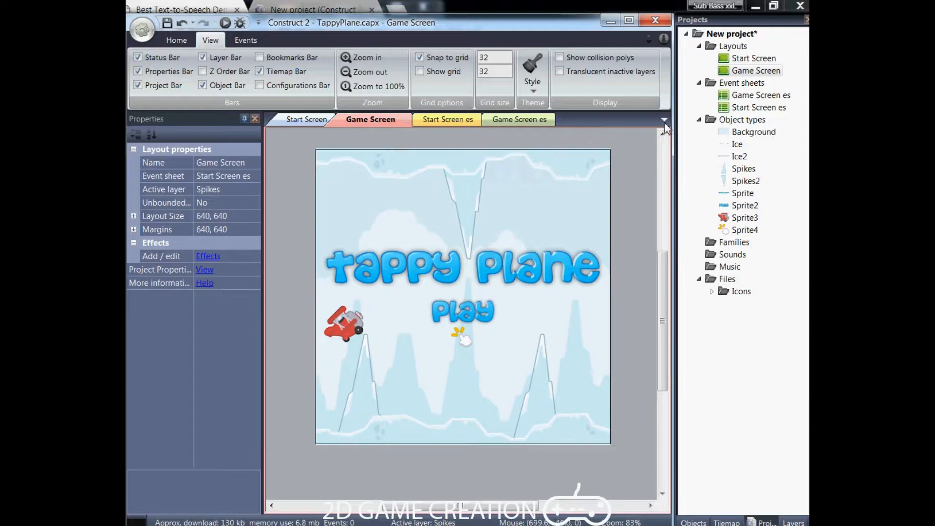
pyautogui.doubleClick(735, 96)
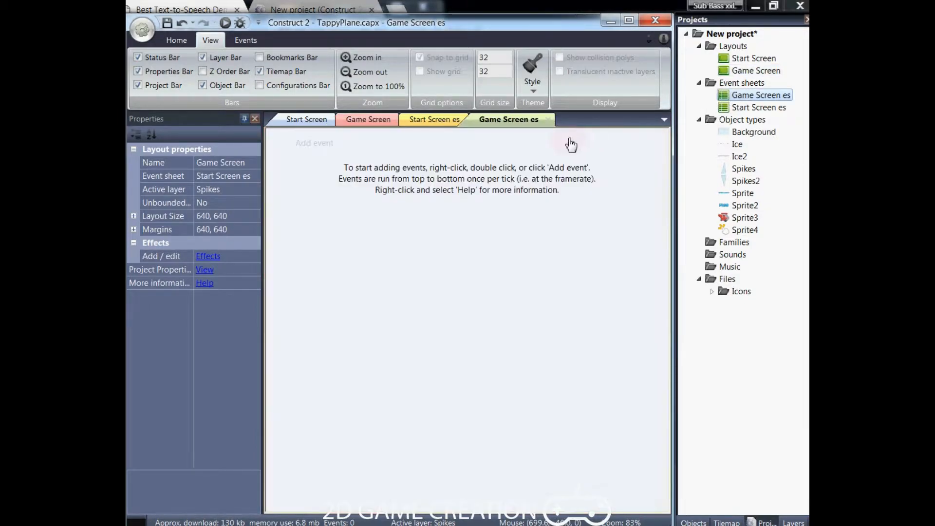
pyautogui.moveTo(490, 129); pyautogui.dragTo(439, 131)
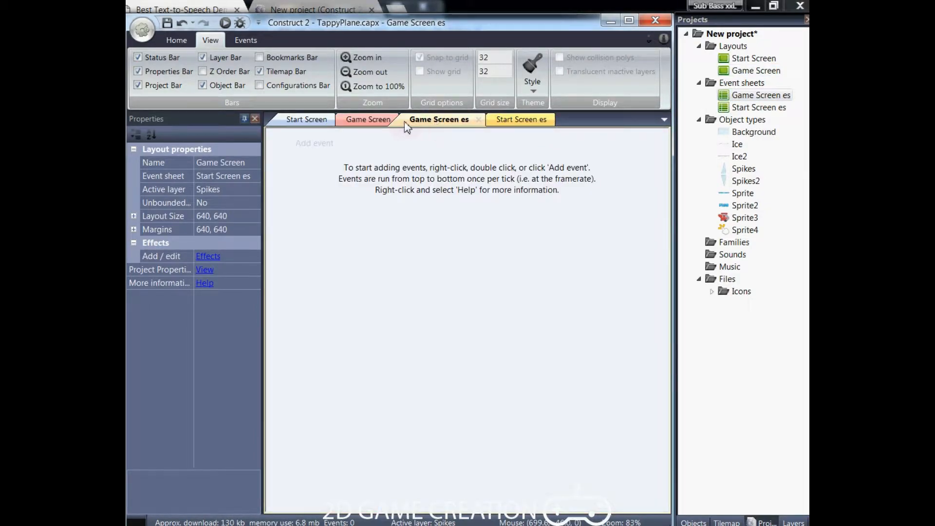
# Assign Game Screen es as the Game Screen layout's event sheet and save the project.
pyautogui.click(729, 71)
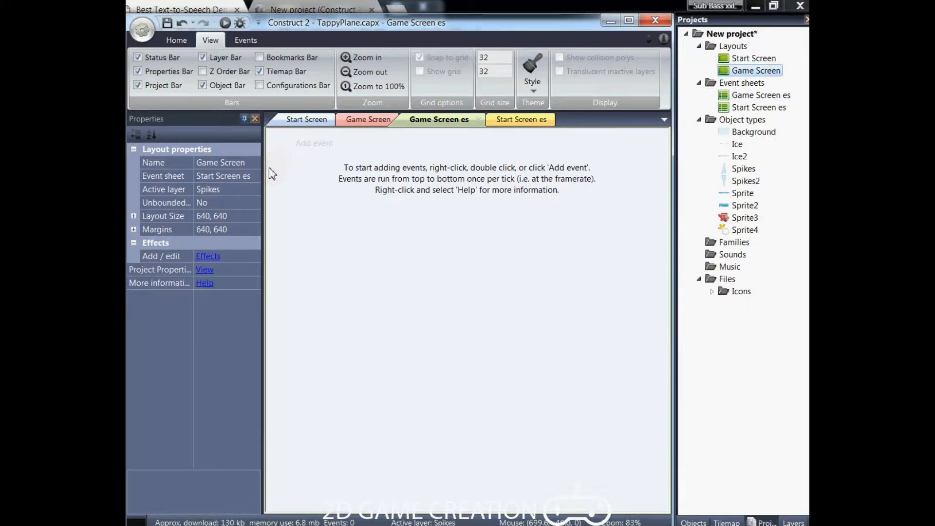
pyautogui.click(225, 178)
pyautogui.click(253, 175)
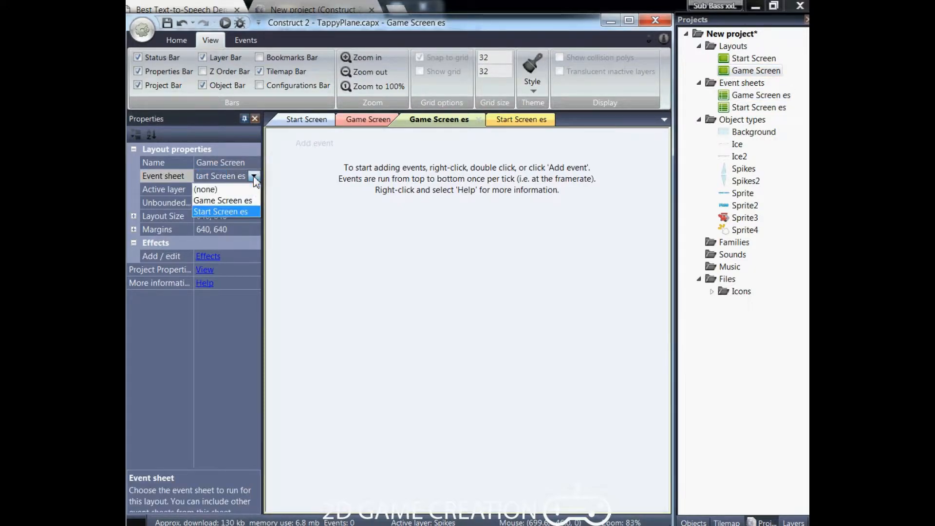
pyautogui.click(248, 199)
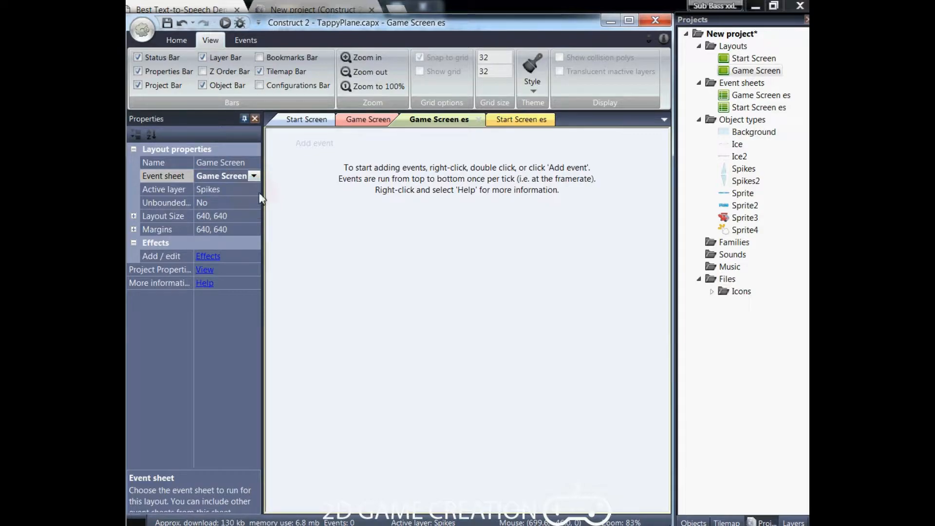
pyautogui.click(167, 24)
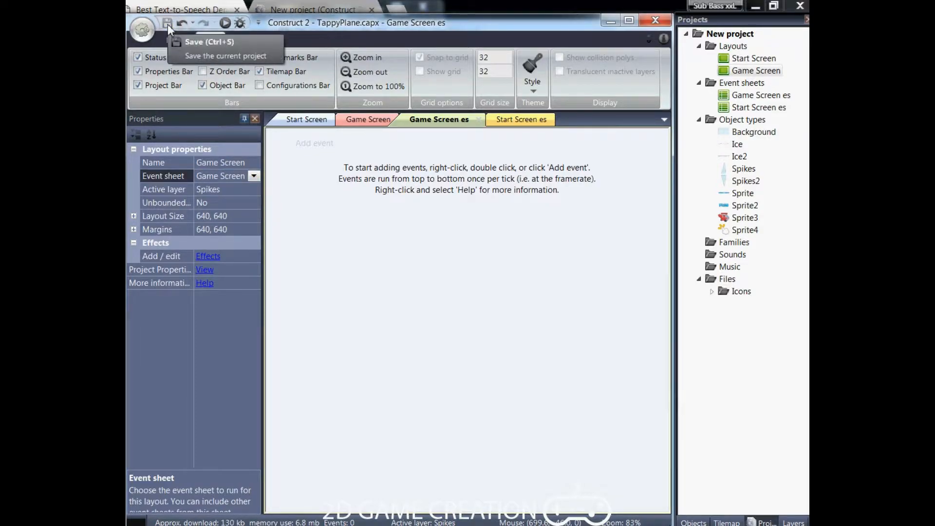
pyautogui.click(350, 119)
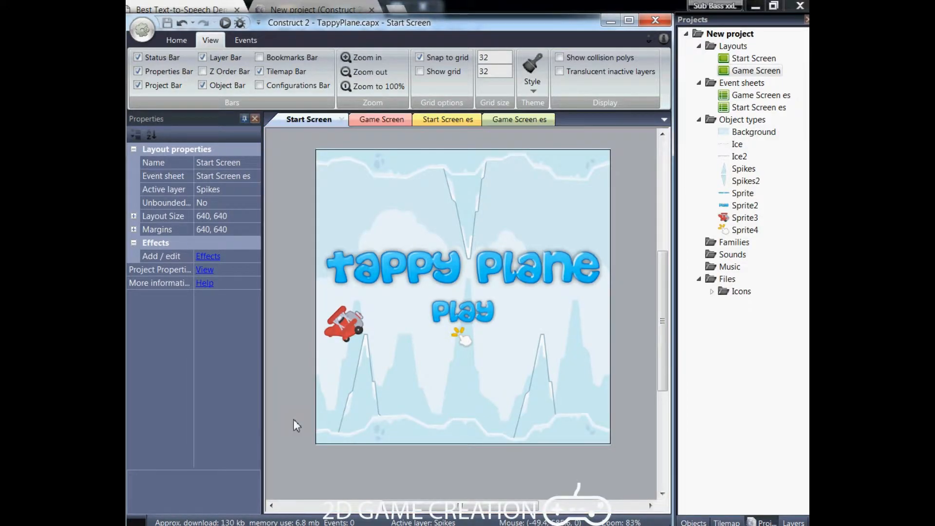
pyautogui.click(435, 124)
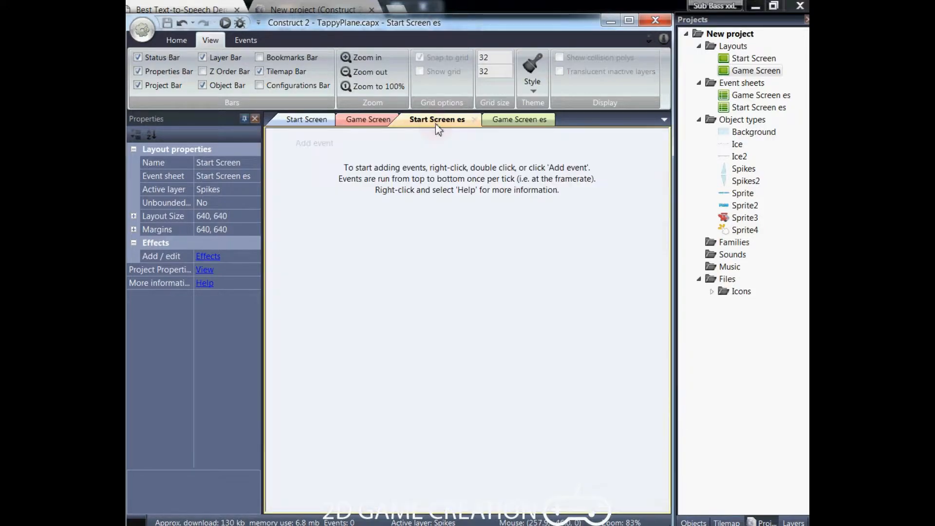
pyautogui.click(321, 144)
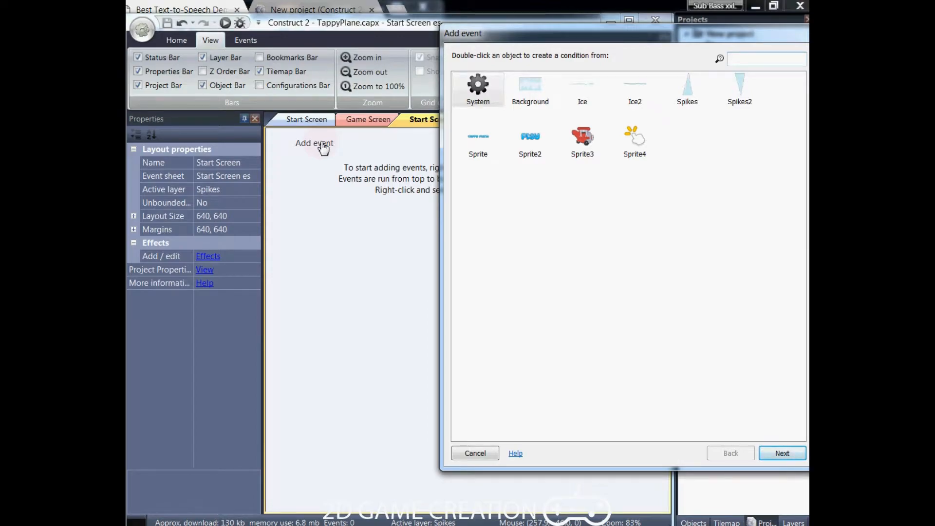
pyautogui.click(468, 452)
pyautogui.click(295, 122)
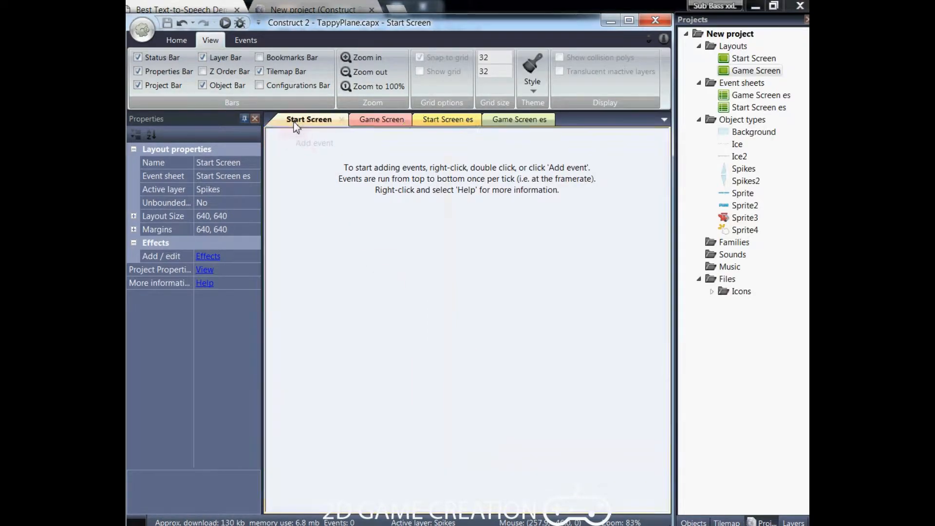
# Insert a Touch object into the project from the Start Screen layout.
pyautogui.rightClick(295, 259)
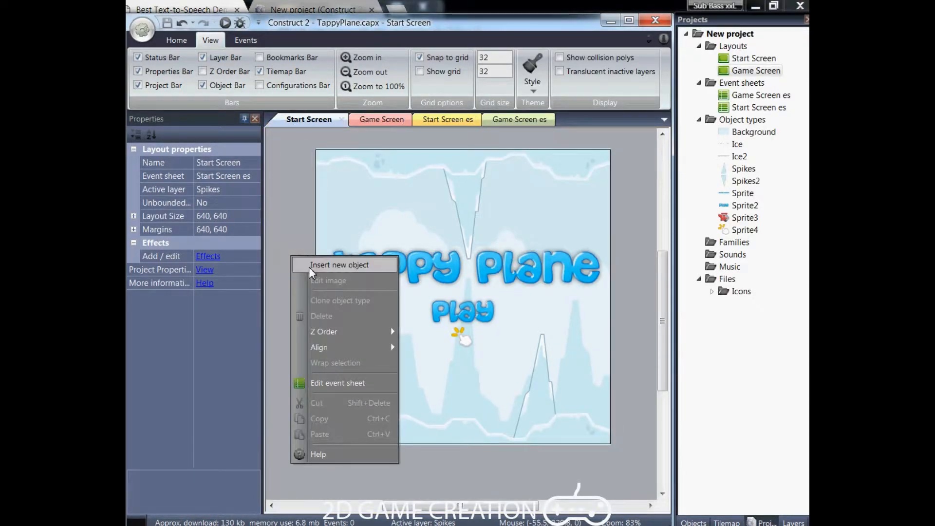
pyautogui.click(309, 266)
pyautogui.scroll(-5, 643, 202)
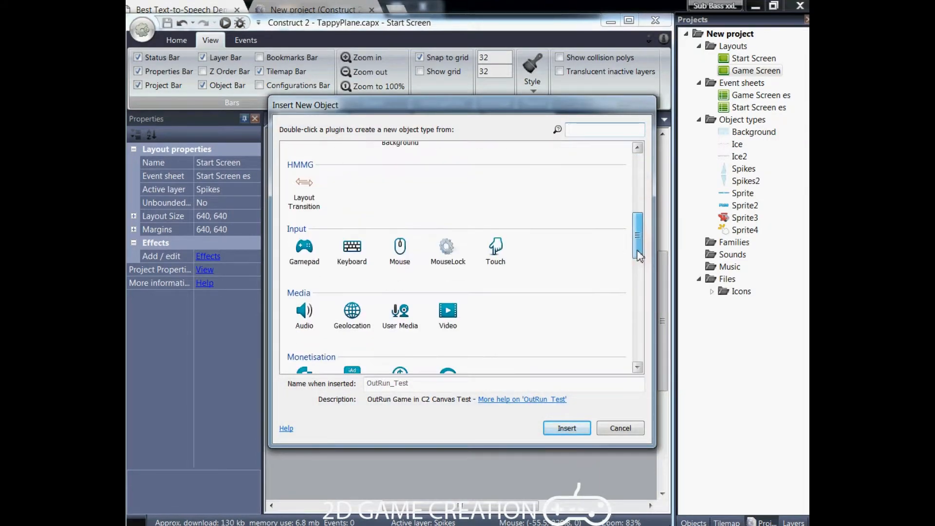
pyautogui.click(493, 253)
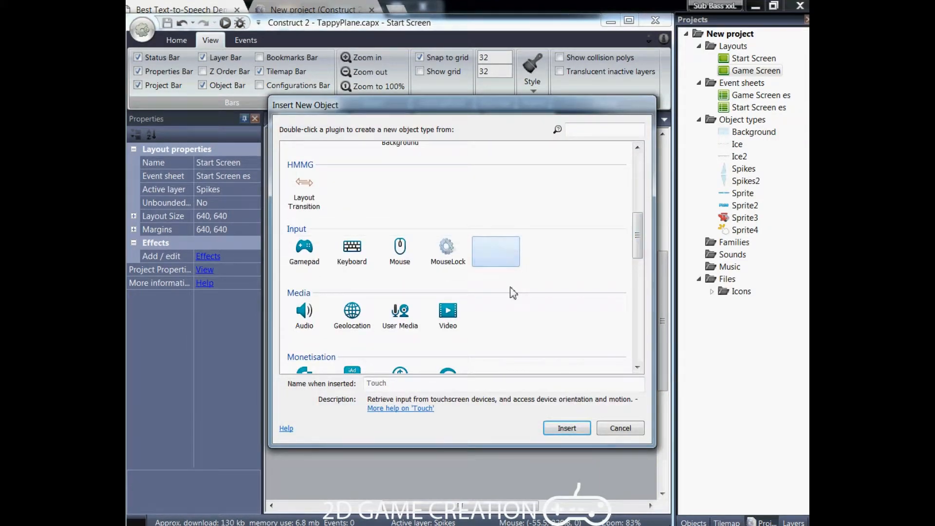
pyautogui.click(549, 431)
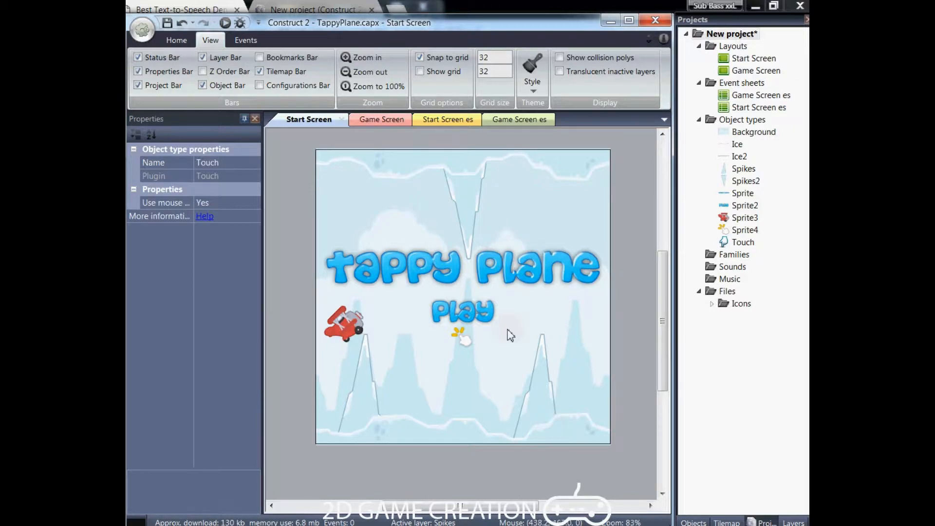
# Add an event to the Start Screen es event sheet with the Touch condition On any touch start.
pyautogui.click(450, 123)
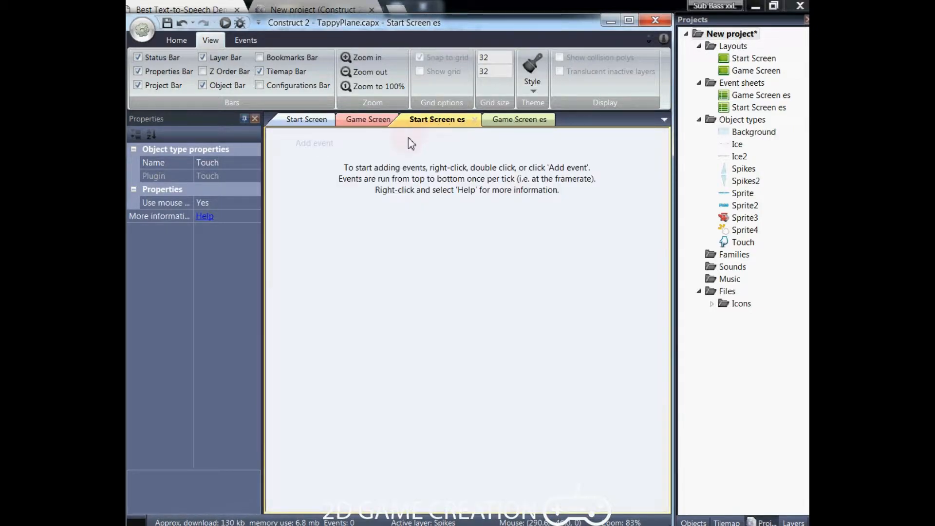
pyautogui.click(314, 145)
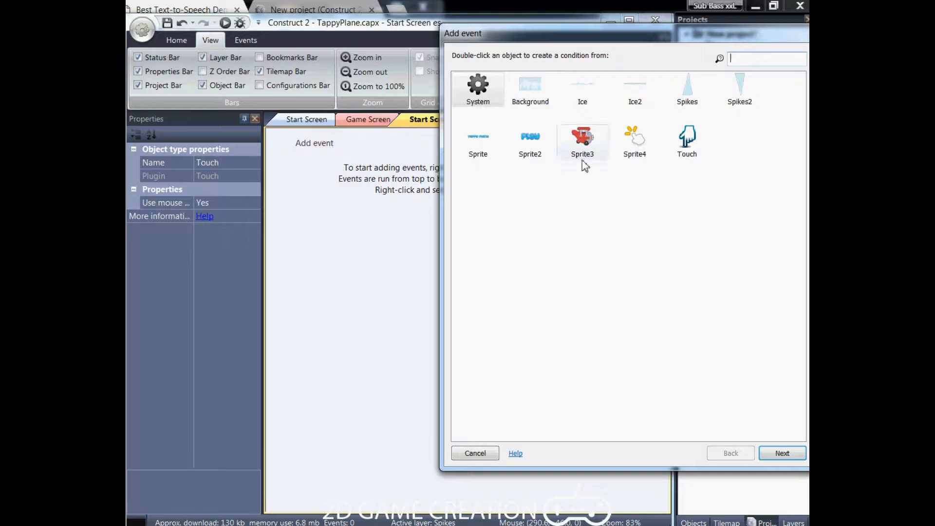
pyautogui.doubleClick(688, 141)
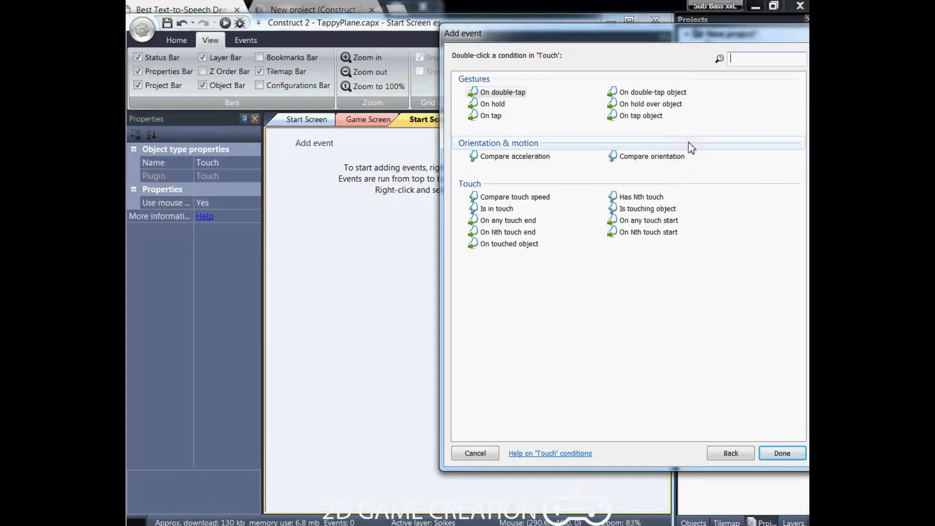
pyautogui.click(659, 223)
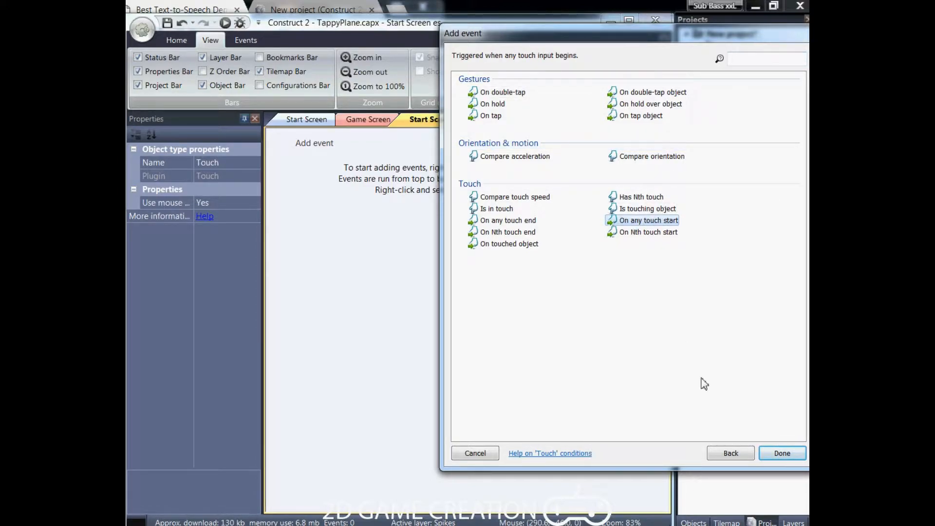
pyautogui.click(780, 452)
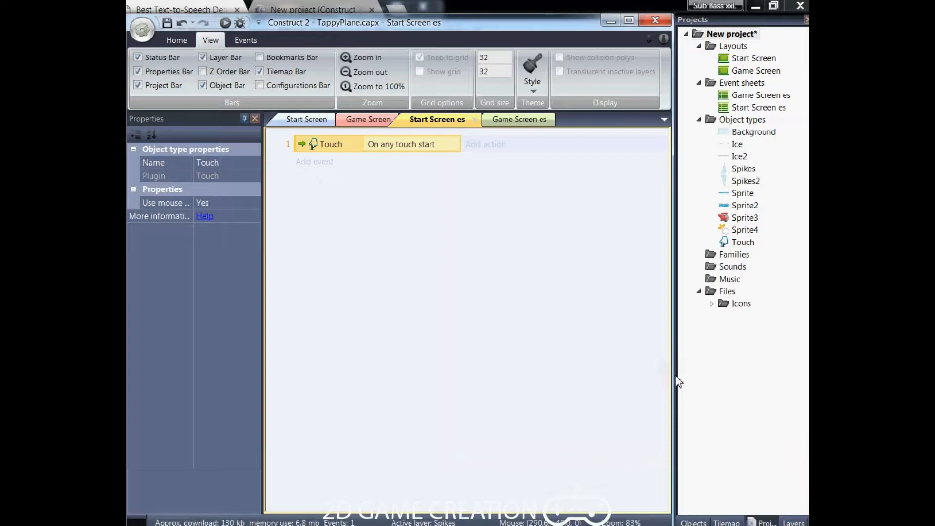
# Add a System Go to layout action to the touch event, with Game Screen as the target layout.
pyautogui.click(472, 152)
pyautogui.doubleClick(477, 104)
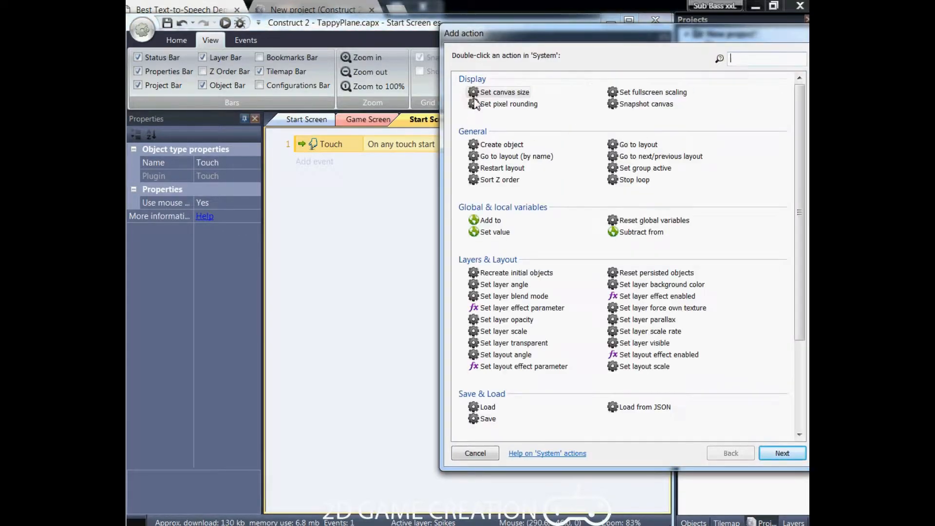
pyautogui.click(614, 145)
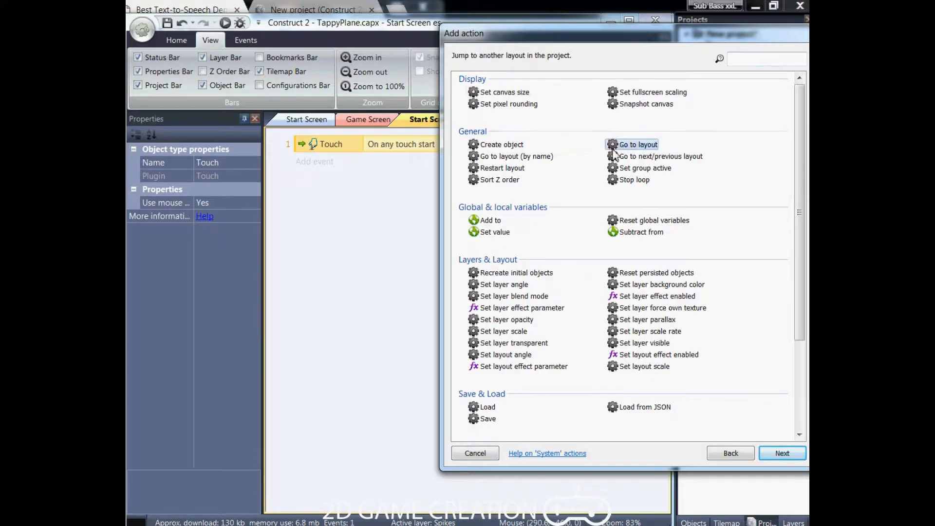
pyautogui.doubleClick(634, 148)
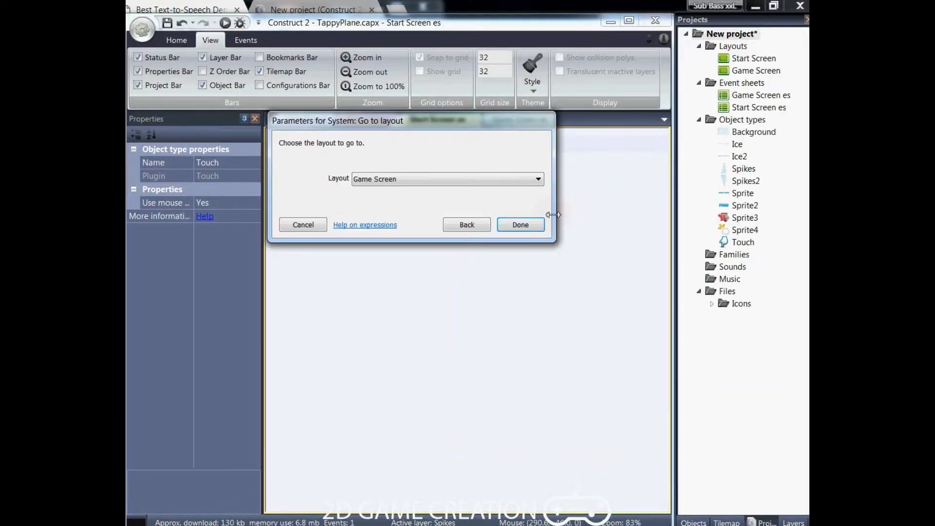
pyautogui.click(520, 225)
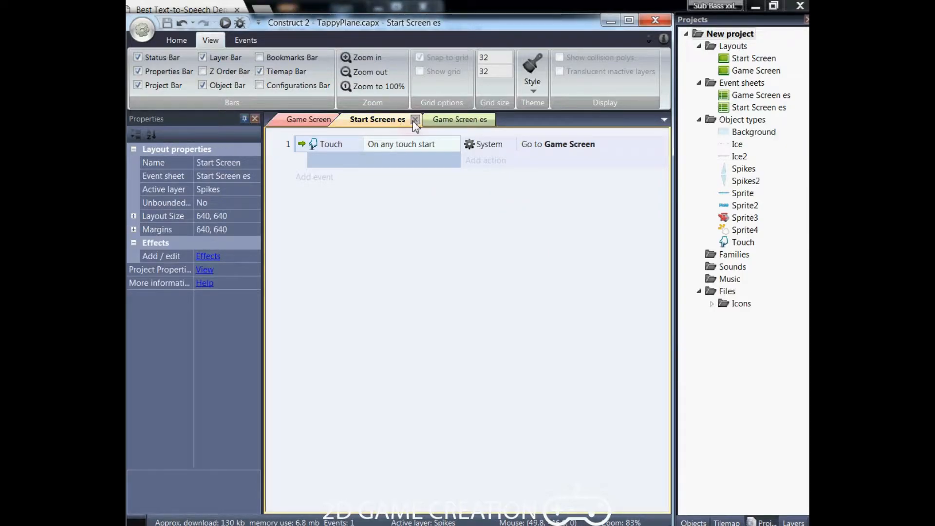
# Close the Start Screen es sheet and delete the title, the Play text and the plane from the Game Screen layout.
pyautogui.click(415, 119)
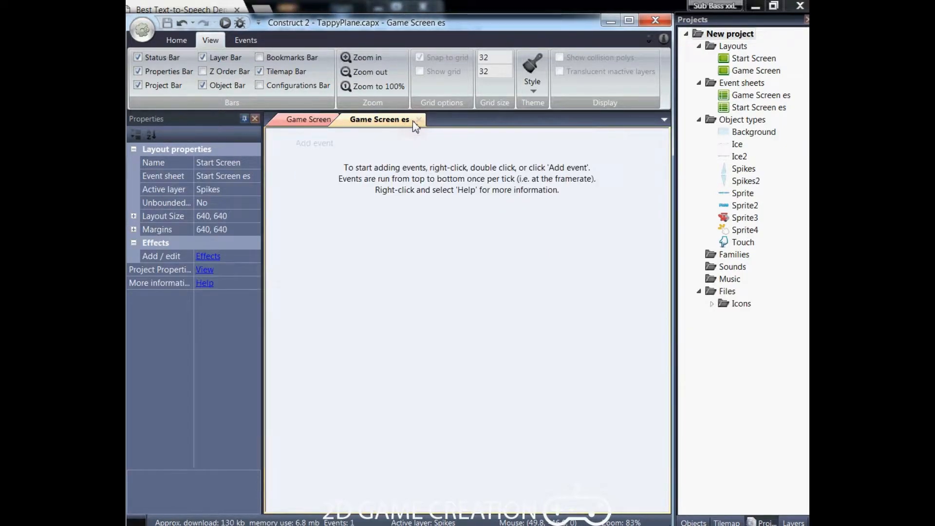
pyautogui.click(303, 121)
pyautogui.click(395, 267)
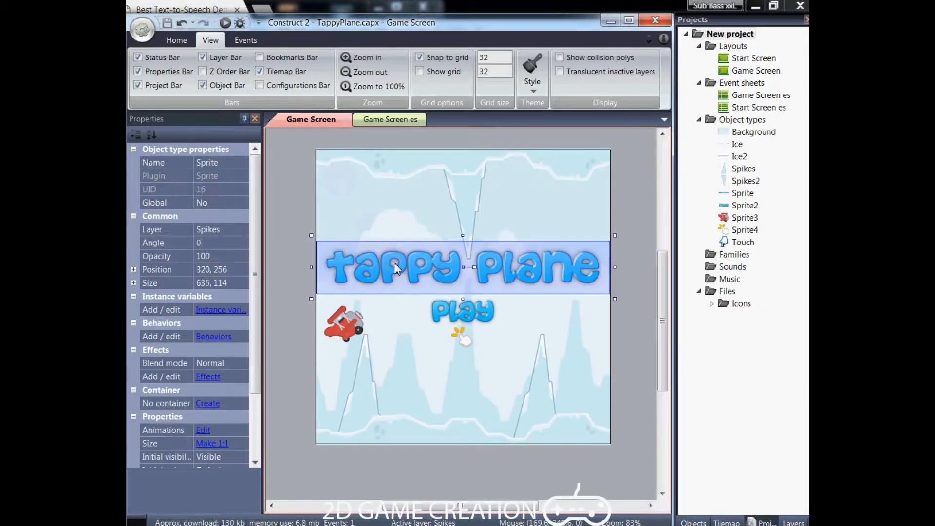
pyautogui.press('Delete')
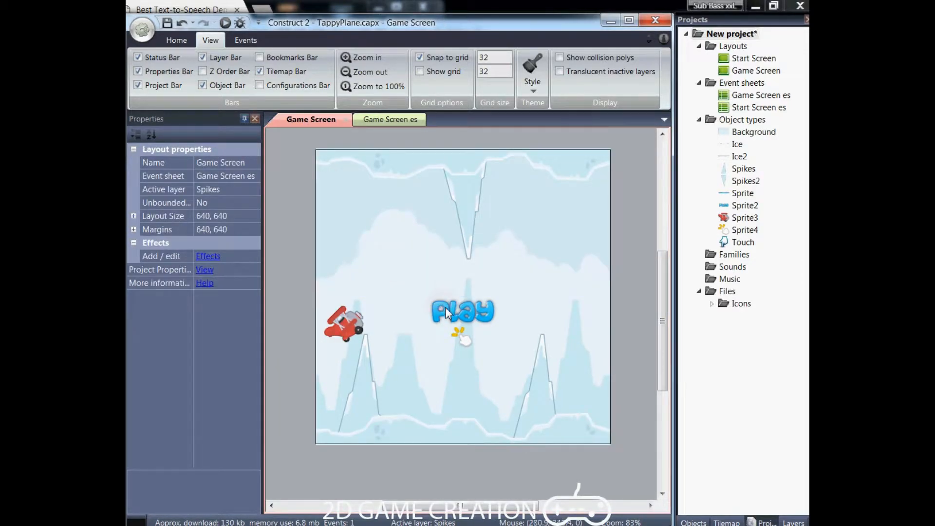
pyautogui.click(446, 307)
pyautogui.press('Delete')
pyautogui.click(355, 325)
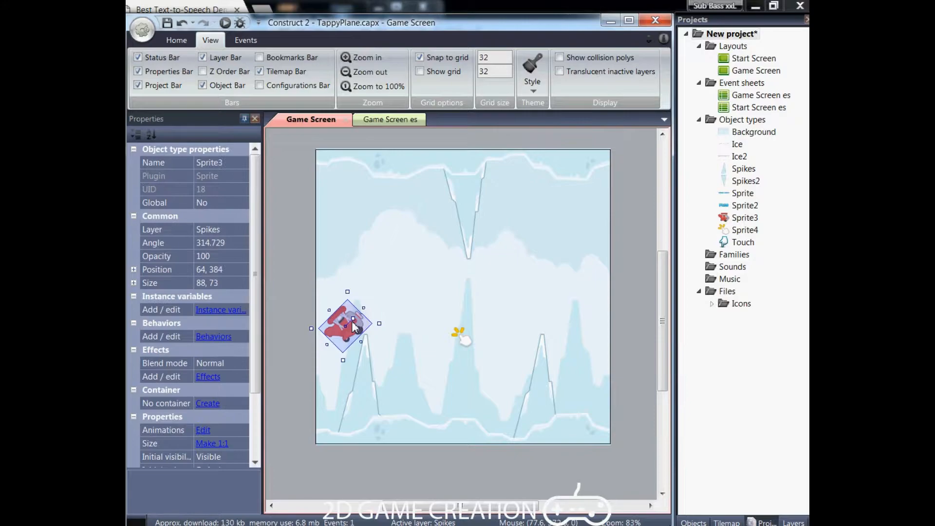
pyautogui.press('Delete')
# Delete the ice ceiling and ice floor strips from the Game Screen layout.
pyautogui.click(408, 167)
pyautogui.press('Delete')
pyautogui.click(413, 423)
pyautogui.press('Delete')
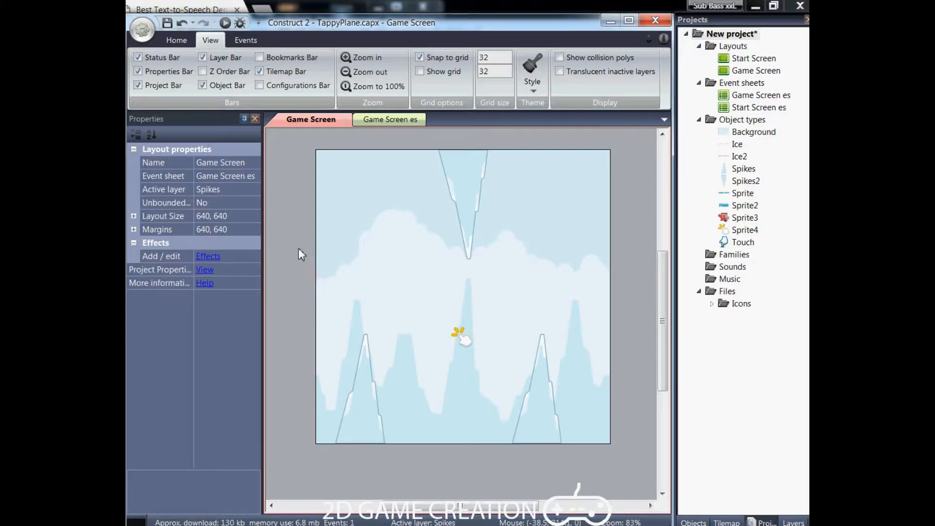
# Insert a Tiled Background object on the Cave Ice layer near the bottom of the Game Screen layout.
pyautogui.click(793, 522)
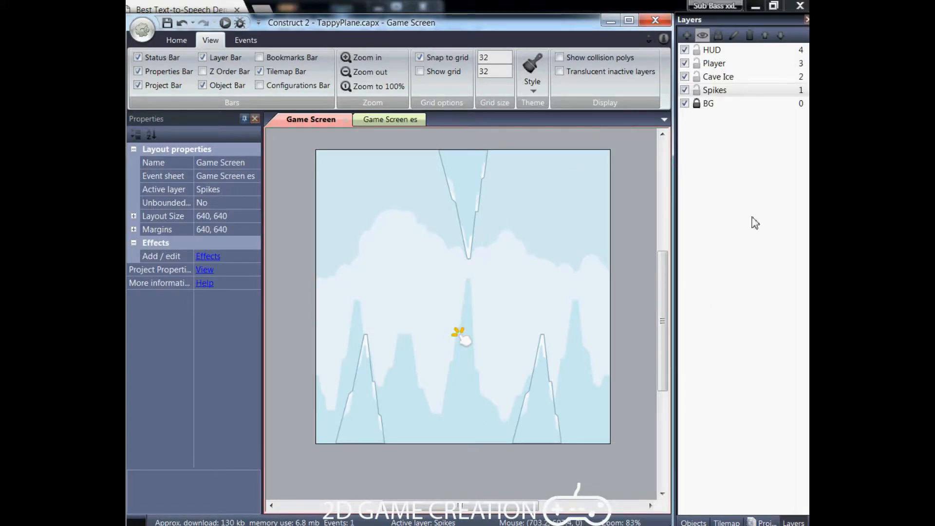
pyautogui.click(718, 77)
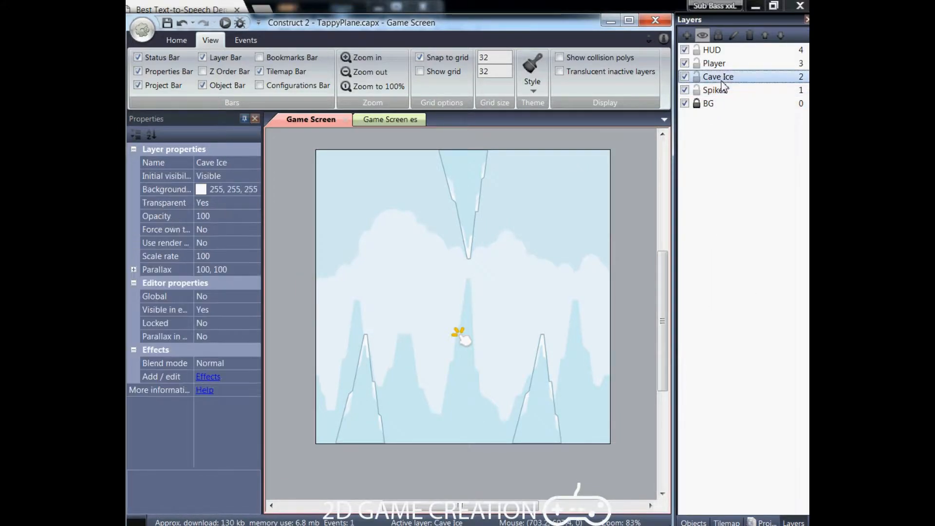
pyautogui.click(305, 184)
pyautogui.rightClick(302, 180)
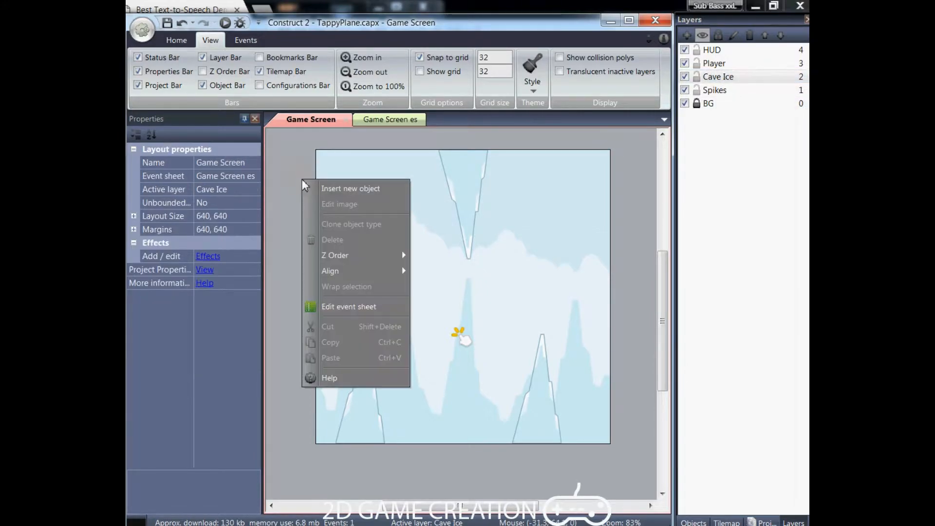
pyautogui.click(314, 186)
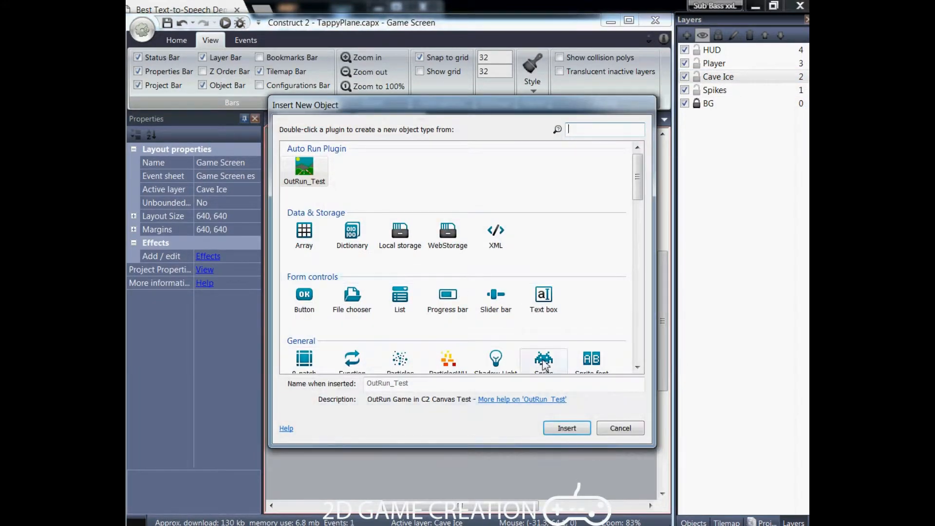
pyautogui.scroll(-3, 503, 236)
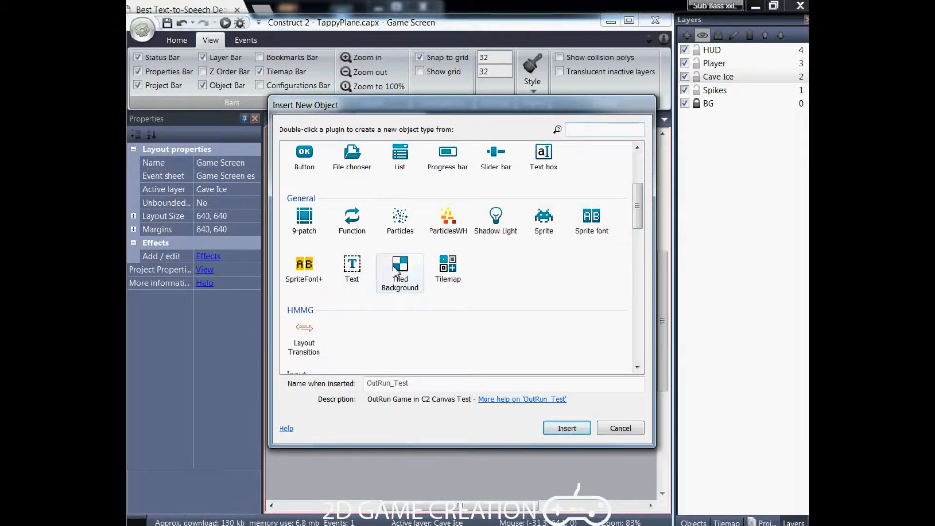
pyautogui.click(400, 270)
pyautogui.click(565, 428)
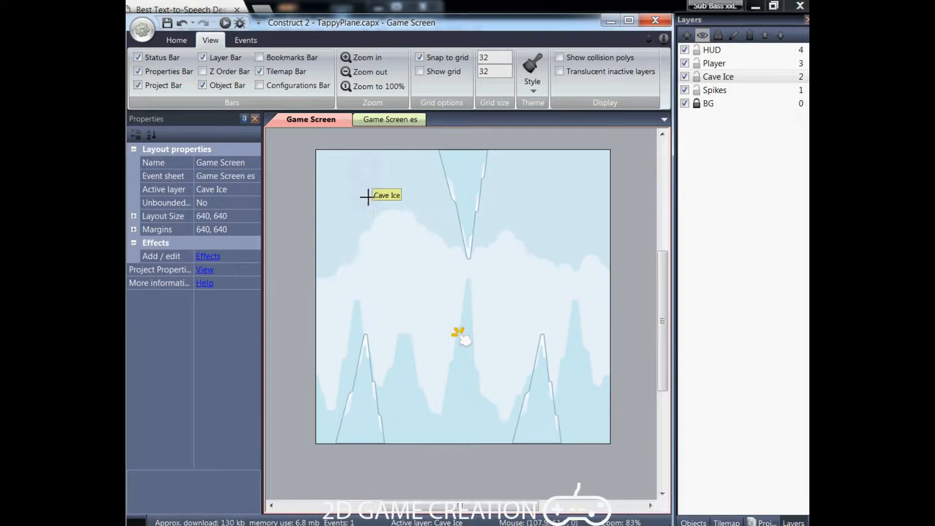
pyautogui.click(405, 429)
# Load the groundIce image from the PNG folder into the new tiled background and close the image editor.
pyautogui.click(290, 102)
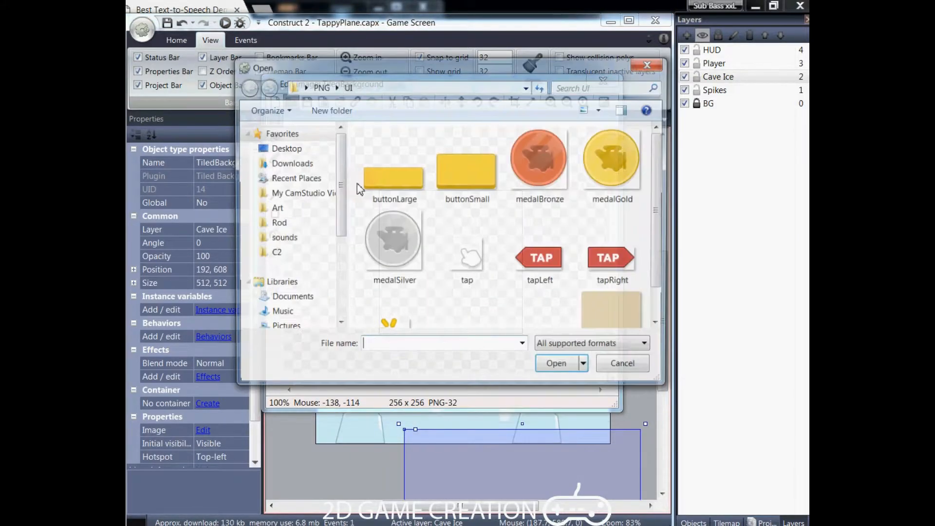
pyautogui.moveTo(664, 171); pyautogui.dragTo(665, 255)
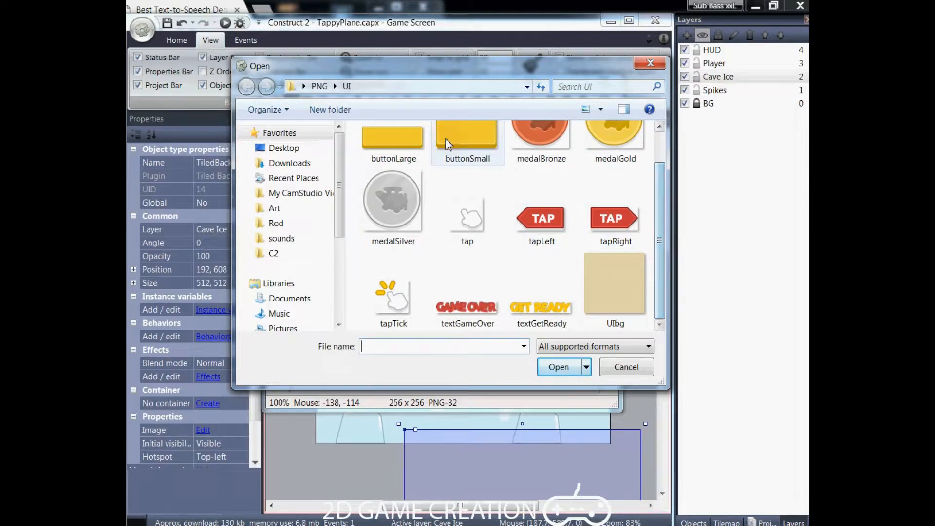
pyautogui.click(320, 87)
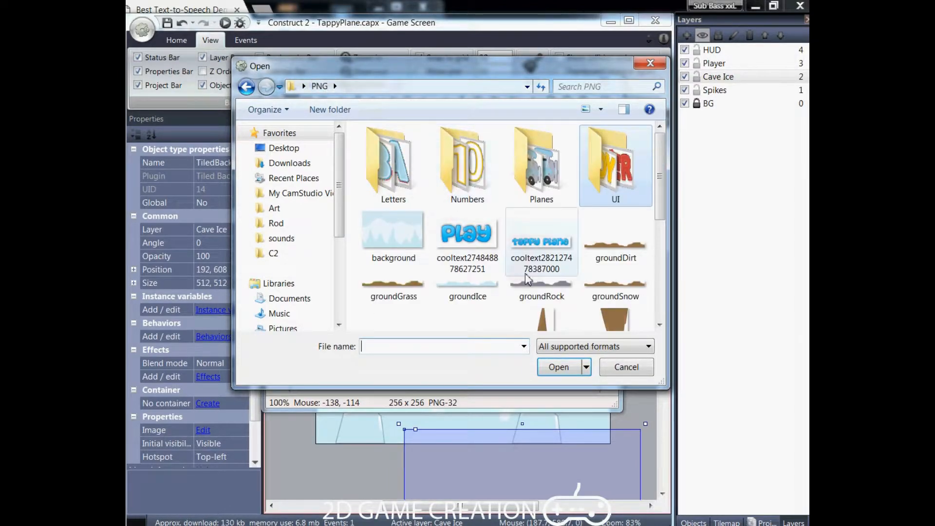
pyautogui.doubleClick(468, 287)
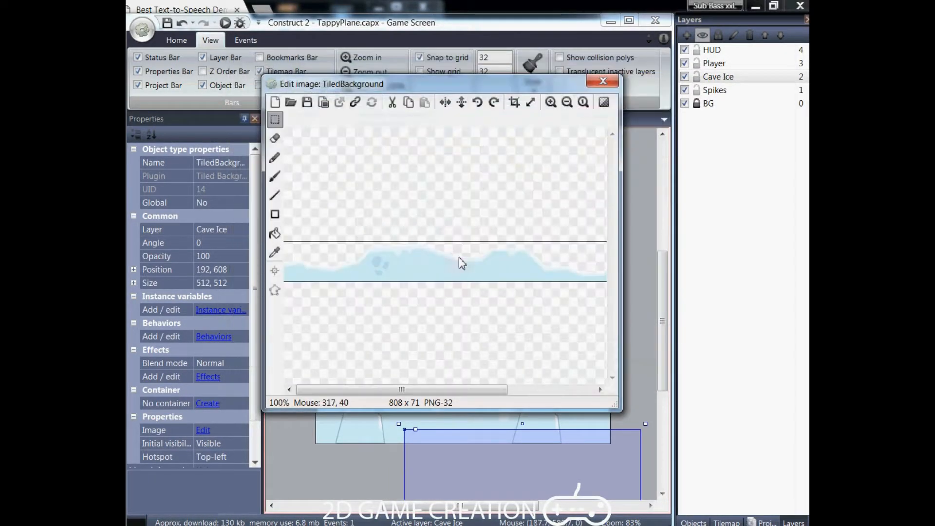
pyautogui.click(597, 85)
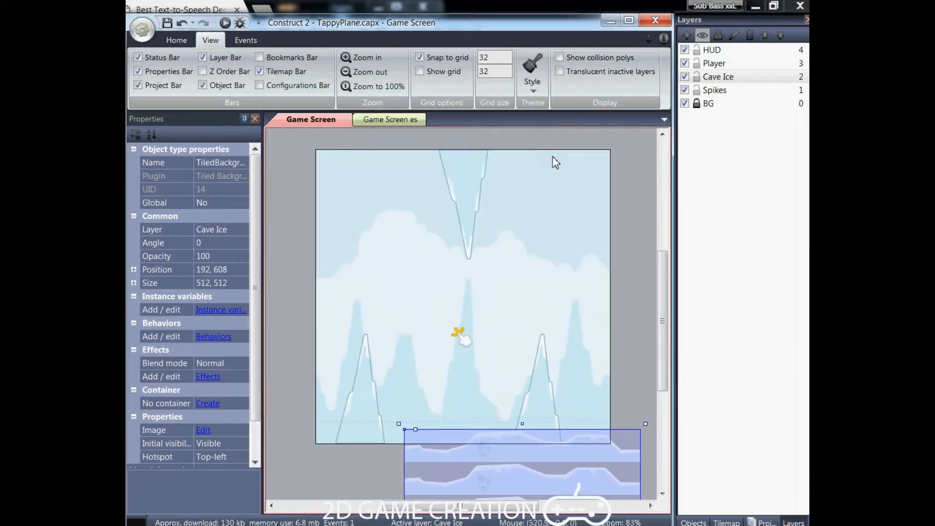
# Place the ice tiled background along the layout's bottom edge at 0, 576 and resize it to 640 x 64.
pyautogui.moveTo(501, 451); pyautogui.dragTo(451, 371)
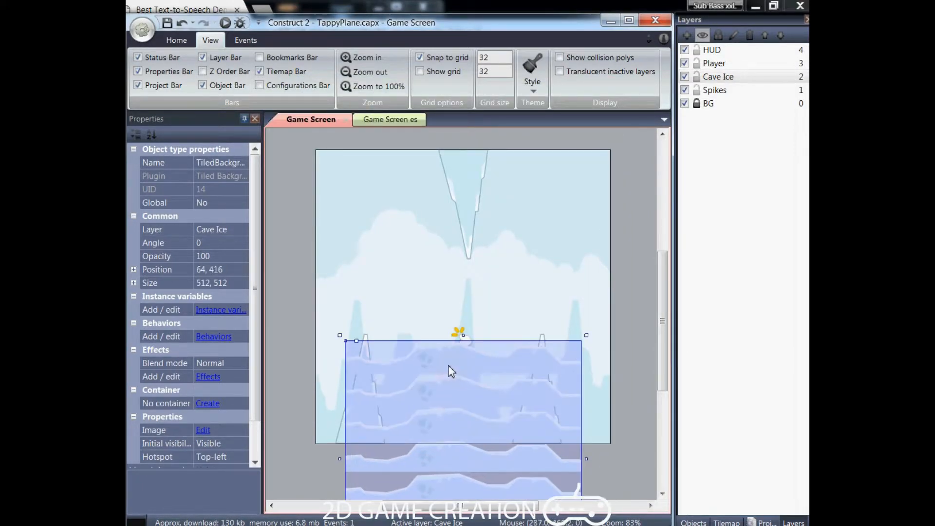
pyautogui.moveTo(464, 337); pyautogui.dragTo(431, 438)
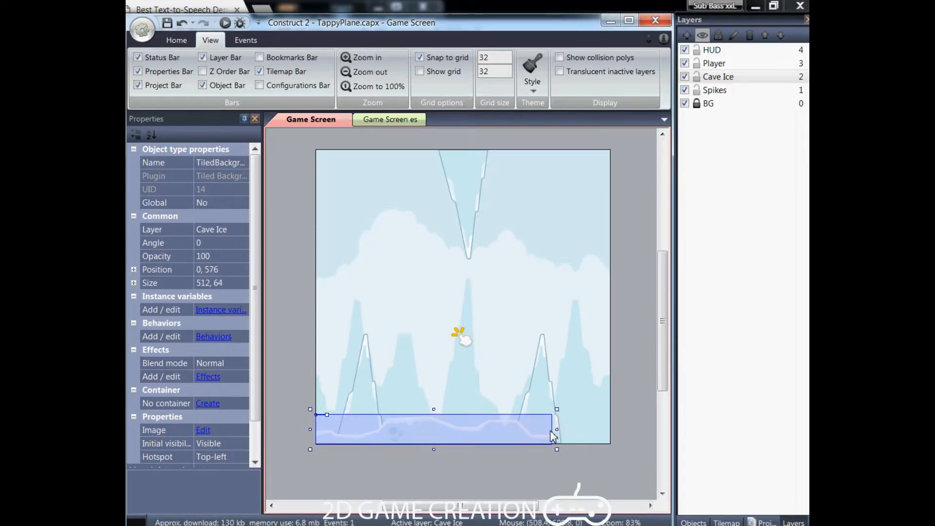
pyautogui.moveTo(557, 429); pyautogui.dragTo(611, 437)
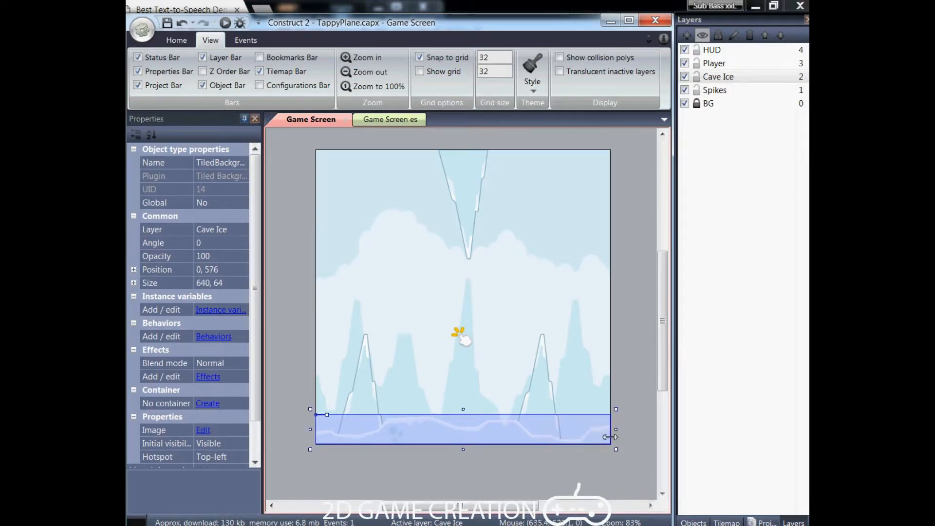
# Clone the ice floor as a new object type, resize the clone to 64 high and move it to the layout's top edge.
pyautogui.rightClick(437, 431)
pyautogui.click(486, 249)
pyautogui.click(403, 214)
pyautogui.moveTo(402, 213)
pyautogui.mouseDown()
pyautogui.moveTo(323, 204)
pyautogui.moveTo(300, 208)
pyautogui.moveTo(304, 217)
pyautogui.mouseUp()
pyautogui.moveTo(629, 253); pyautogui.dragTo(629, 217)
pyautogui.moveTo(557, 202); pyautogui.dragTo(595, 165)
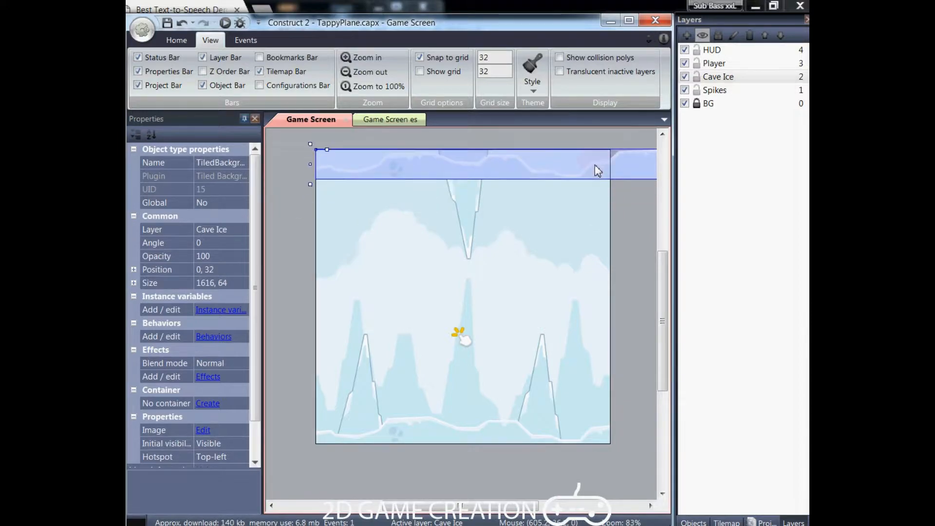
# Flip the cloned ice strip's image vertically so it forms the cave ceiling, and close the image editor.
pyautogui.doubleClick(595, 164)
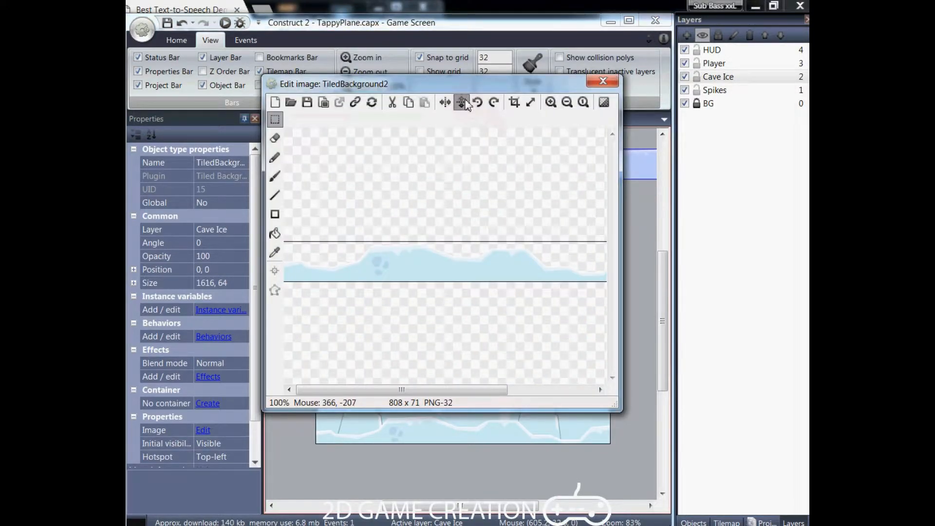
pyautogui.click(464, 103)
pyautogui.click(603, 81)
pyautogui.moveTo(497, 505); pyautogui.dragTo(506, 487)
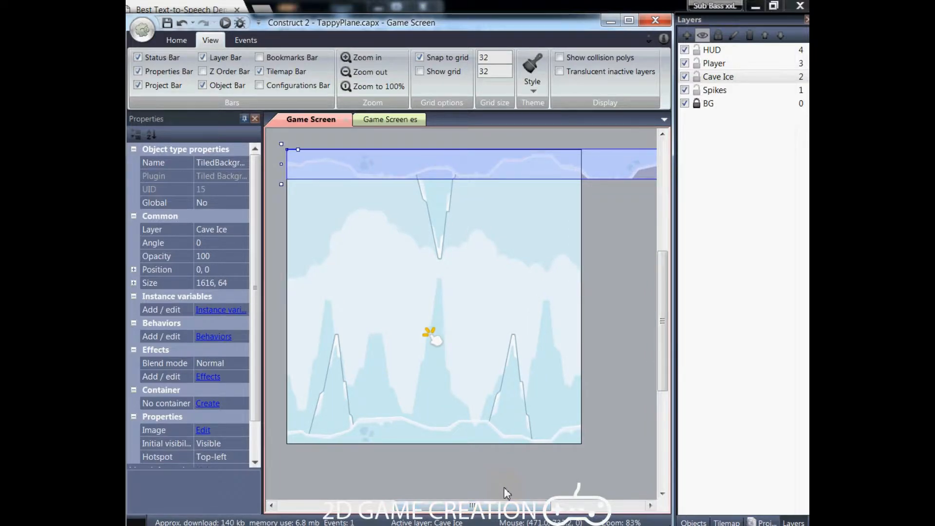
# Set the width of the ice floor strip along the layout's bottom edge to 1616.
pyautogui.click(385, 429)
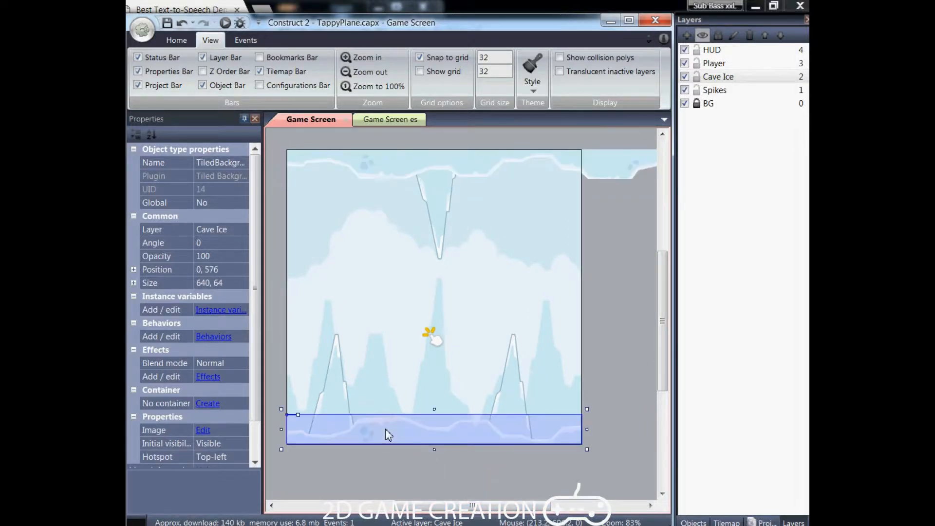
pyautogui.click(134, 283)
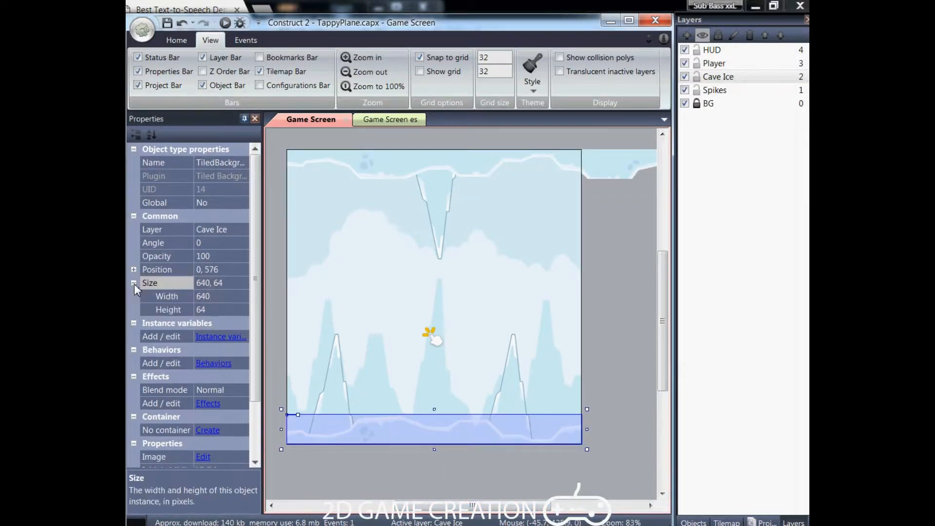
pyautogui.click(218, 300)
pyautogui.write('1616')
pyautogui.press('Return')
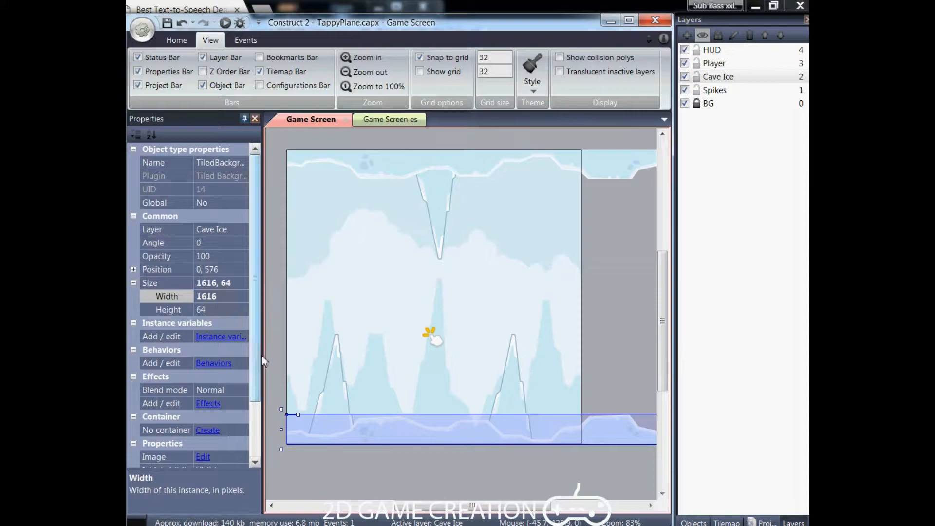
pyautogui.click(328, 483)
pyautogui.click(361, 441)
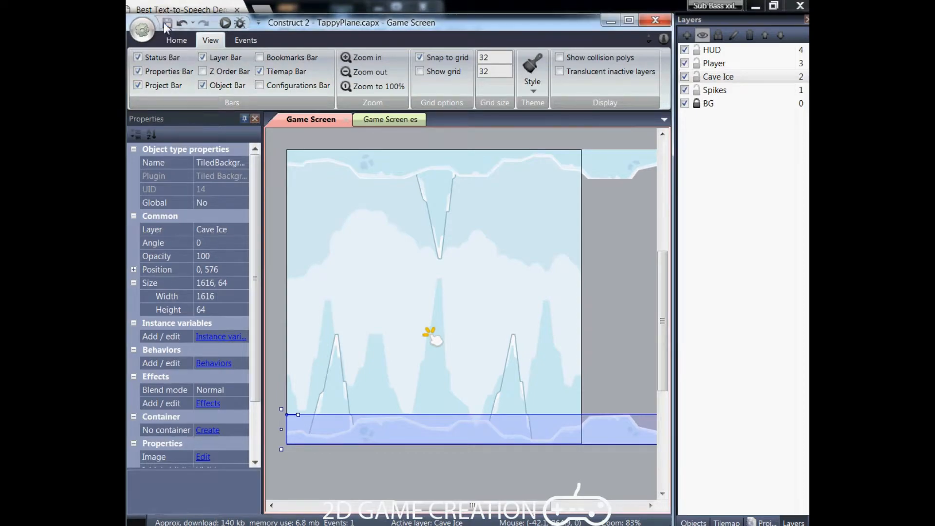
pyautogui.click(409, 334)
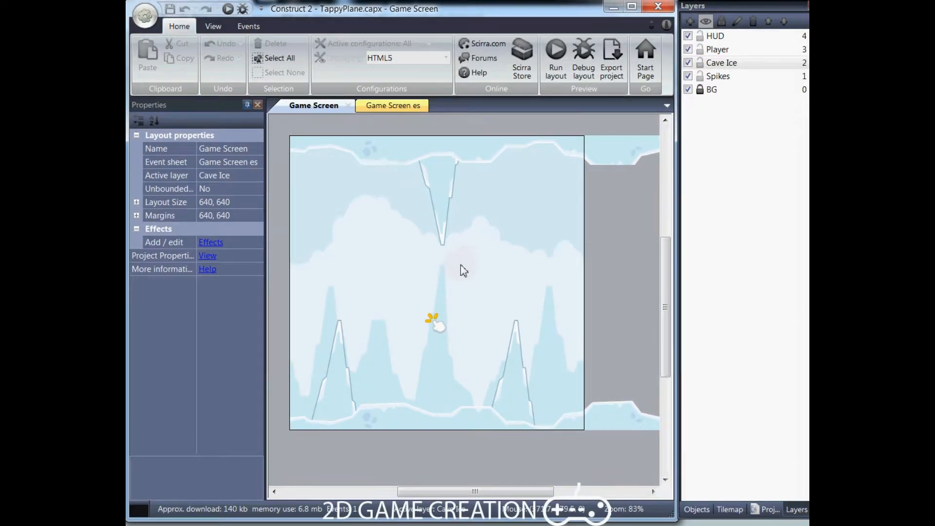
# Insert a new Sprite object named Plane on the Player layer, placing it in the Game Screen layout.
pyautogui.rightClick(401, 266)
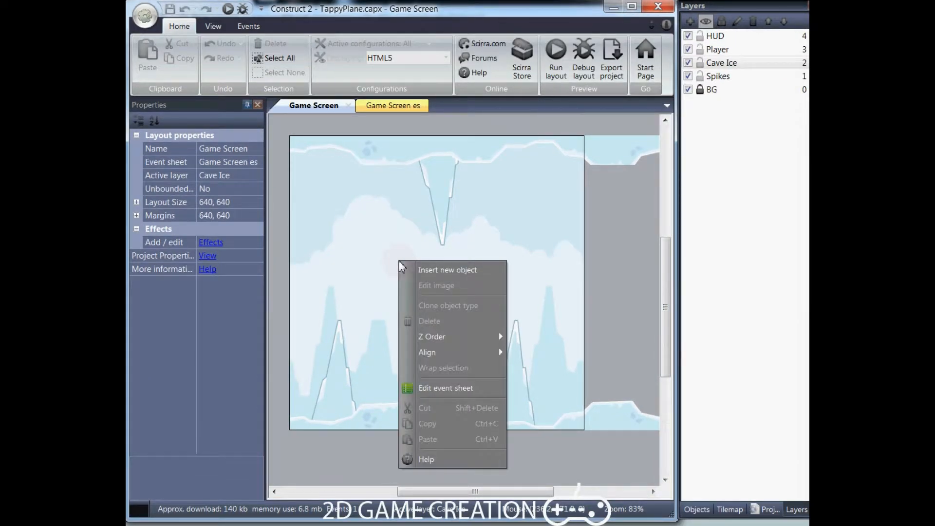
pyautogui.click(378, 259)
pyautogui.click(717, 49)
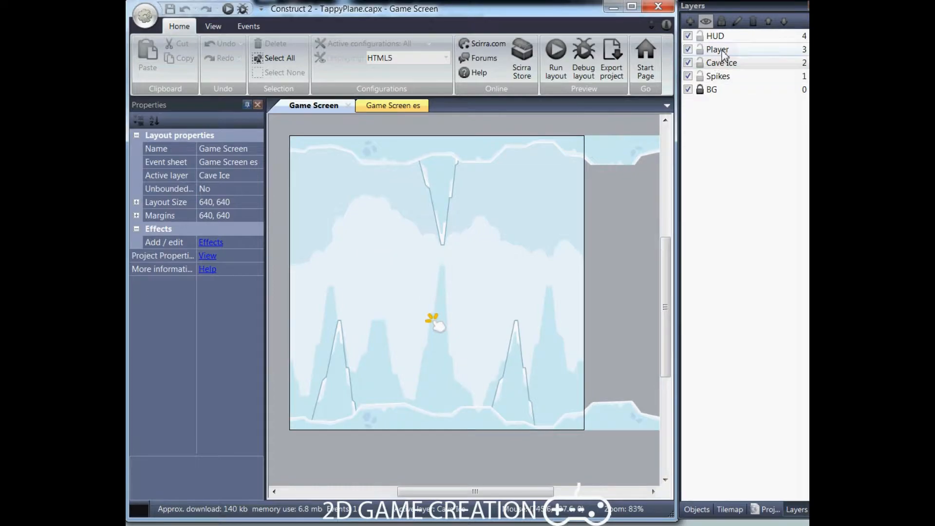
pyautogui.rightClick(396, 276)
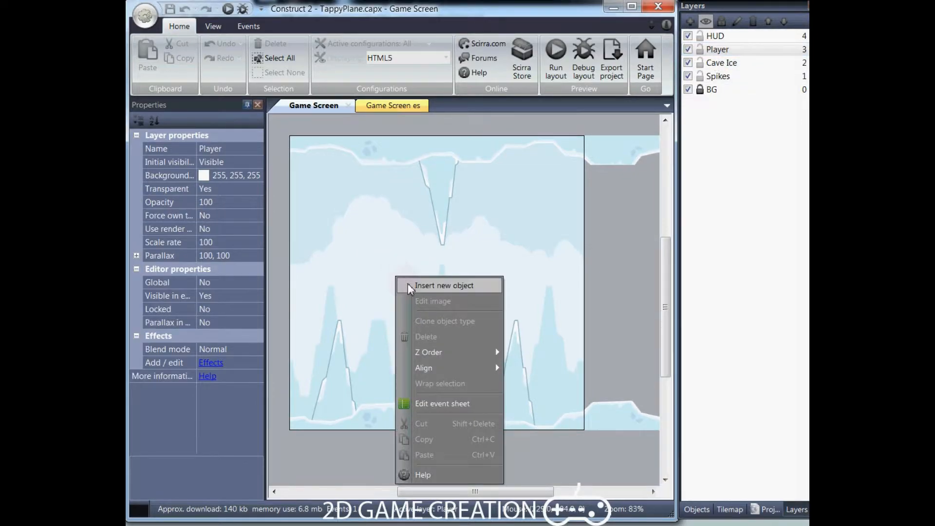
pyautogui.click(409, 287)
pyautogui.click(540, 348)
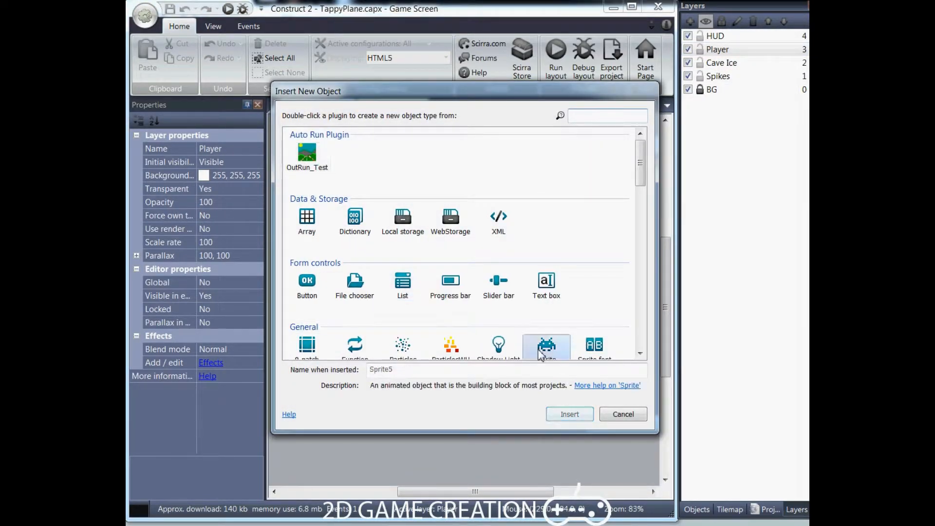
pyautogui.click(433, 376)
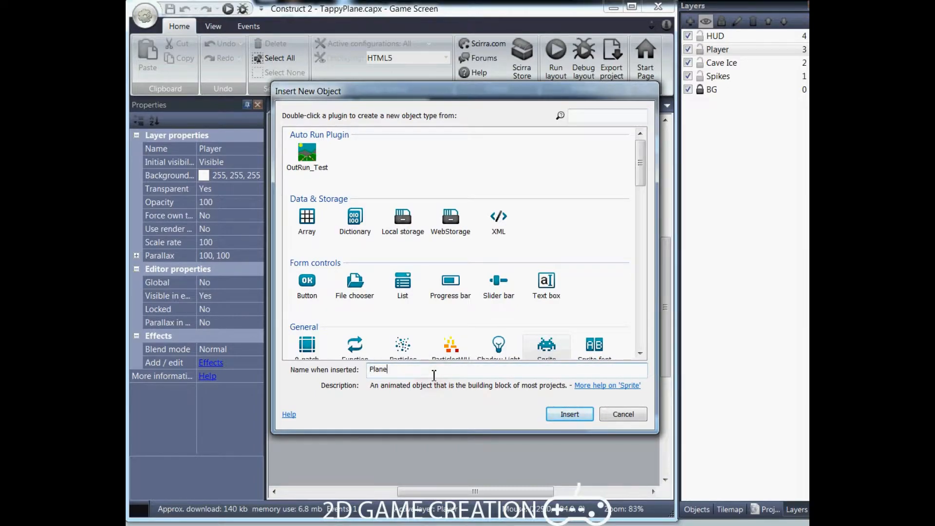
pyautogui.press('Return')
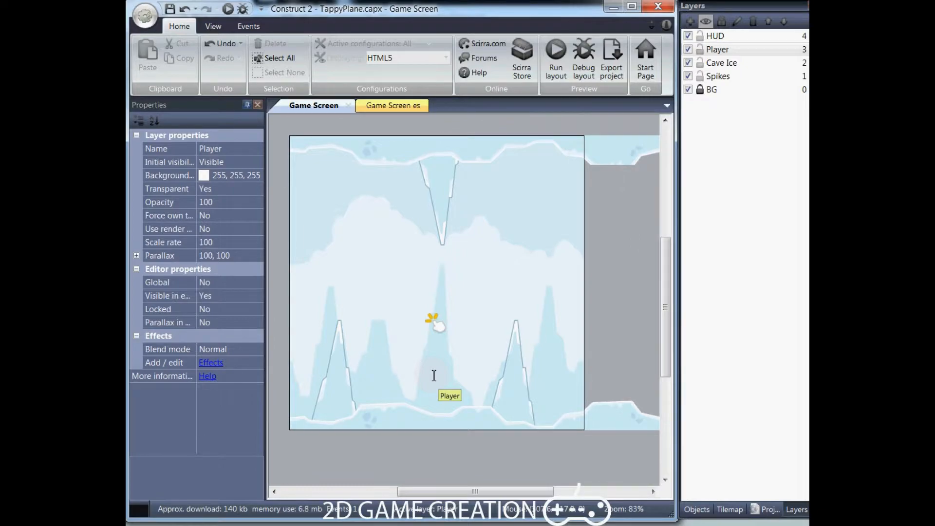
pyautogui.click(319, 263)
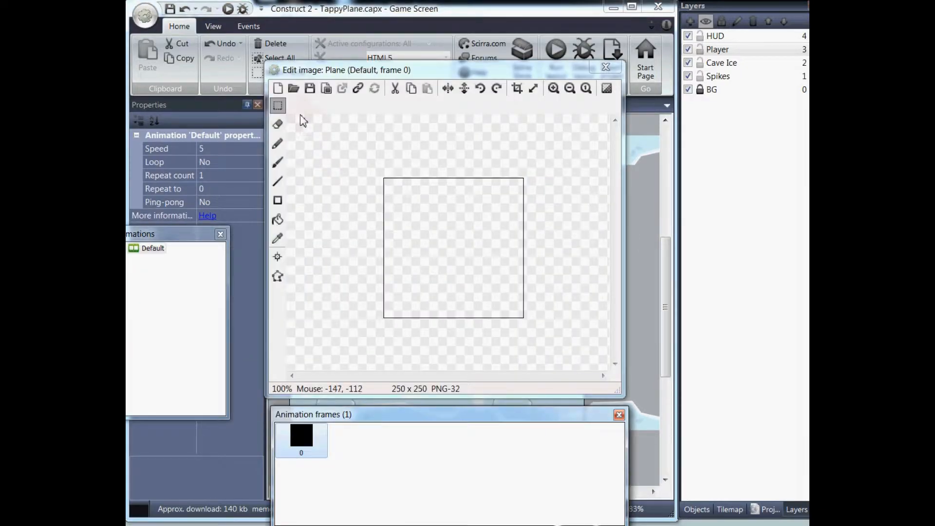
# Load planeRed1 from the Planes folder into the Plane sprite and duplicate the frame twice to get three animation frames.
pyautogui.click(293, 89)
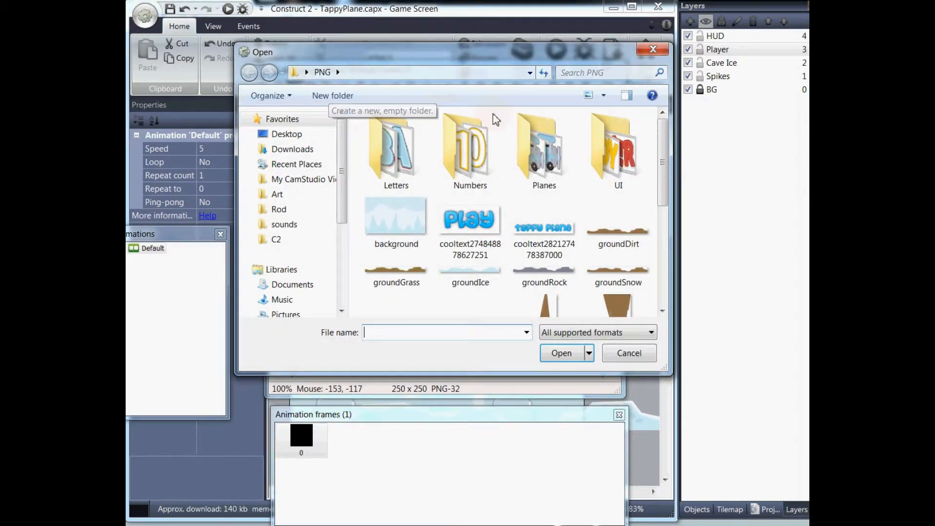
pyautogui.doubleClick(542, 145)
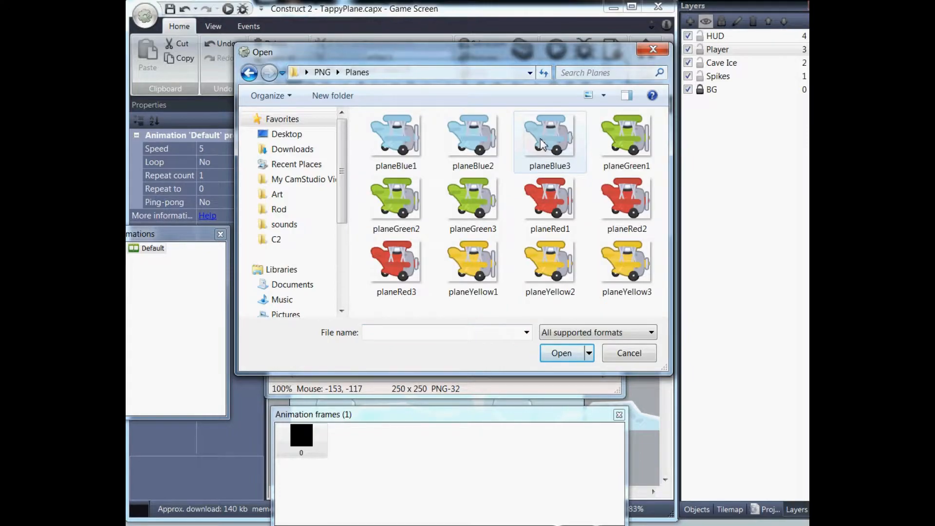
pyautogui.doubleClick(542, 204)
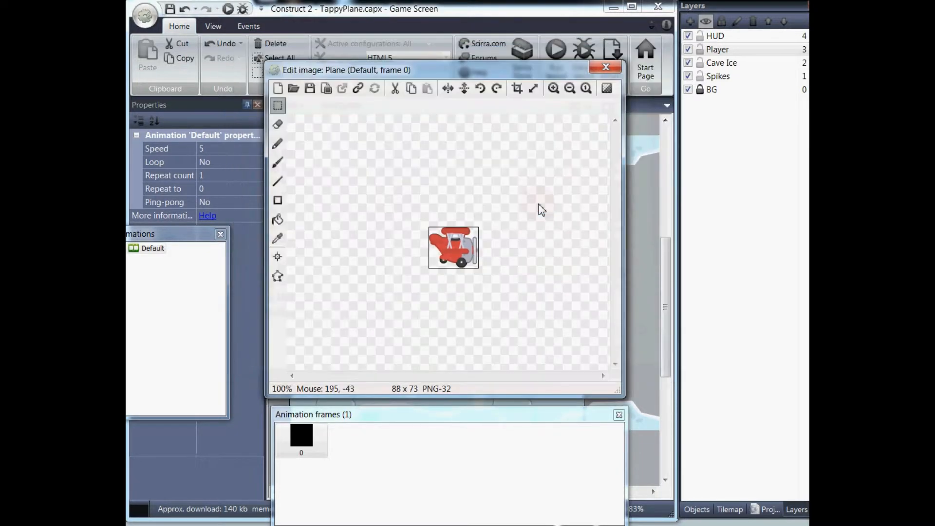
pyautogui.rightClick(297, 438)
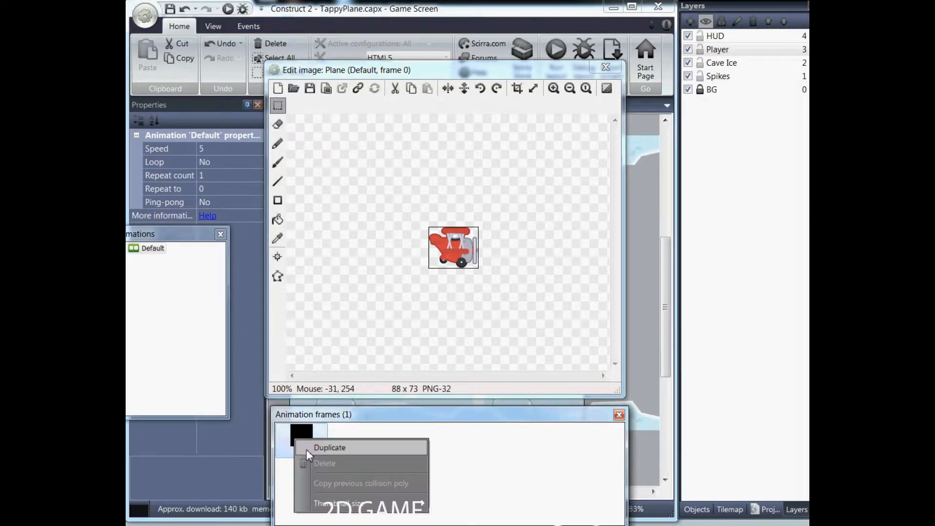
pyautogui.click(306, 448)
pyautogui.rightClick(350, 433)
pyautogui.click(357, 444)
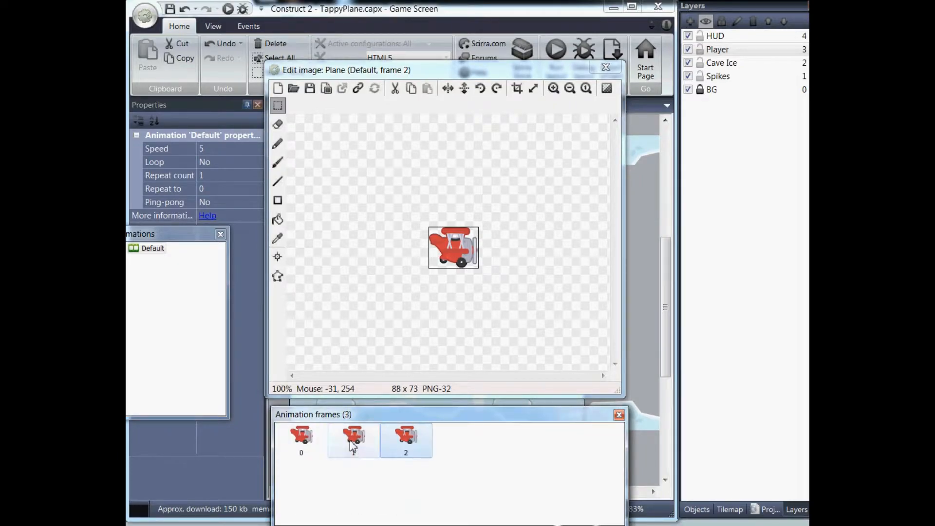
# Replace the image of frame 1 with planeRed2 and of frame 2 with planeRed3.
pyautogui.click(354, 441)
pyautogui.click(293, 88)
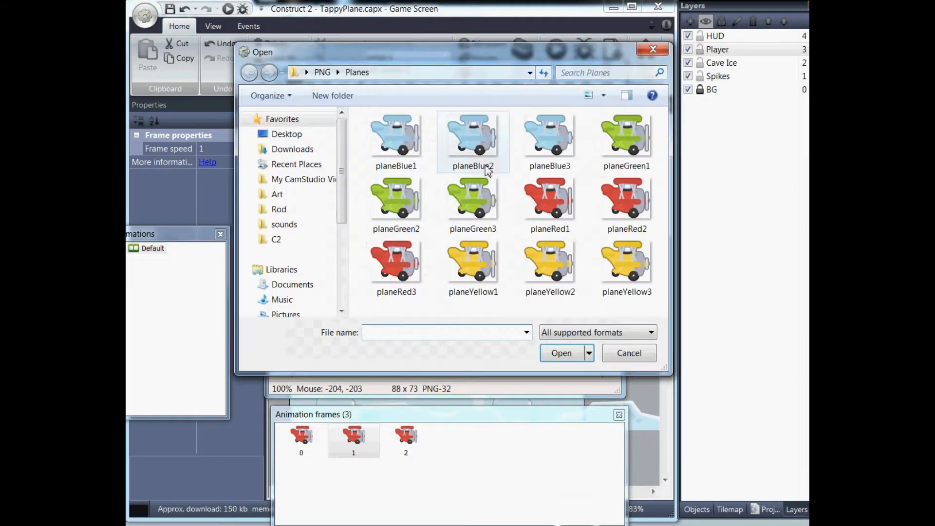
pyautogui.doubleClick(628, 204)
pyautogui.click(406, 438)
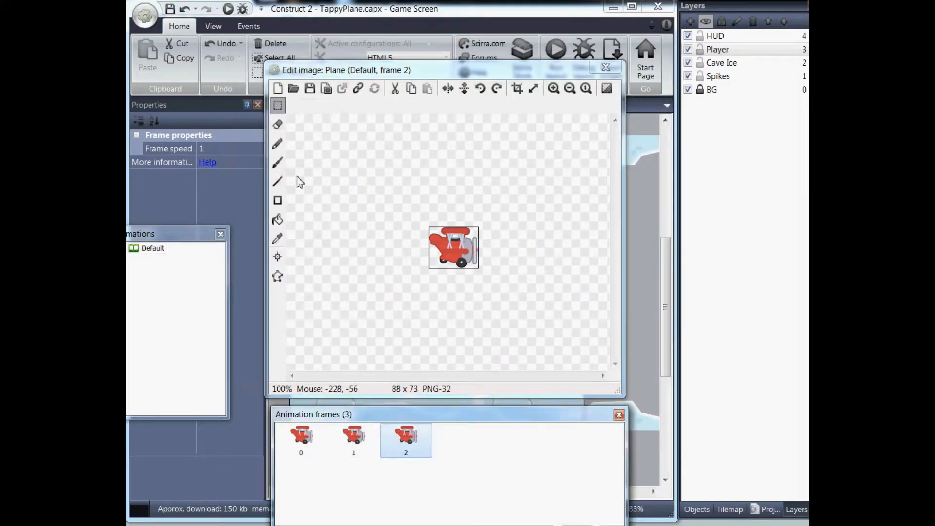
pyautogui.click(293, 88)
pyautogui.click(400, 267)
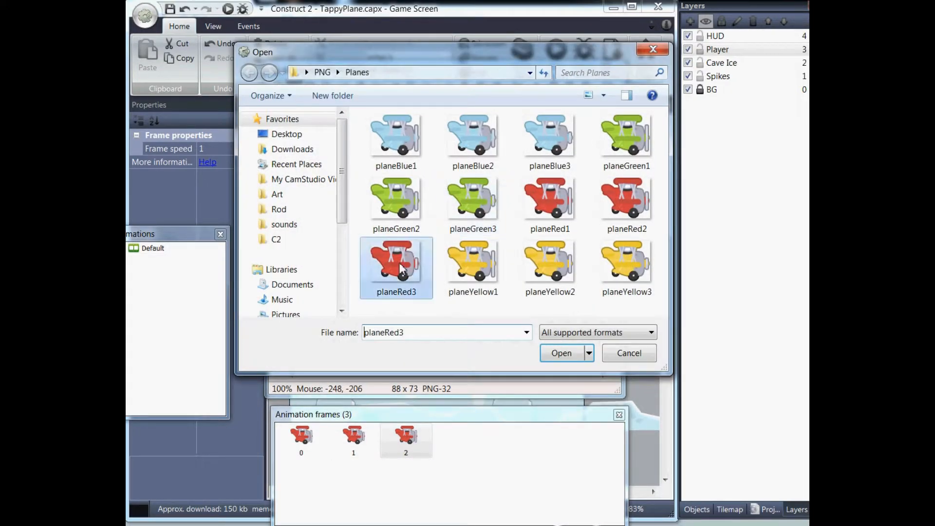
pyautogui.click(561, 353)
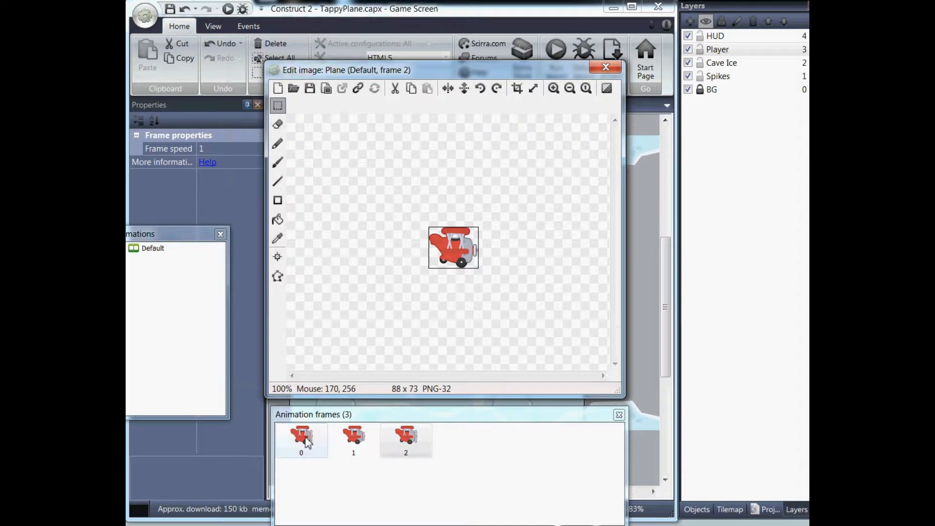
pyautogui.click(354, 439)
pyautogui.click(406, 438)
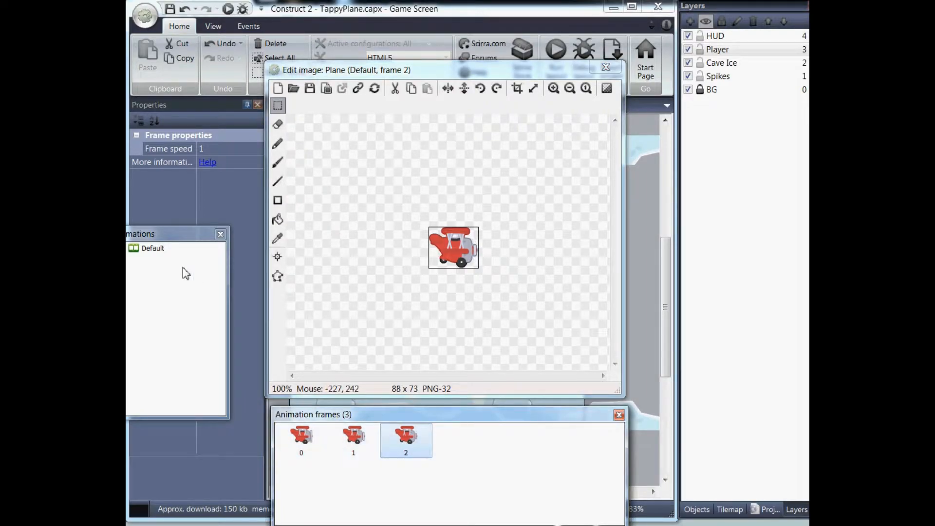
# Set both Loop and Ping-pong to Yes for the plane's Default animation.
pyautogui.click(145, 249)
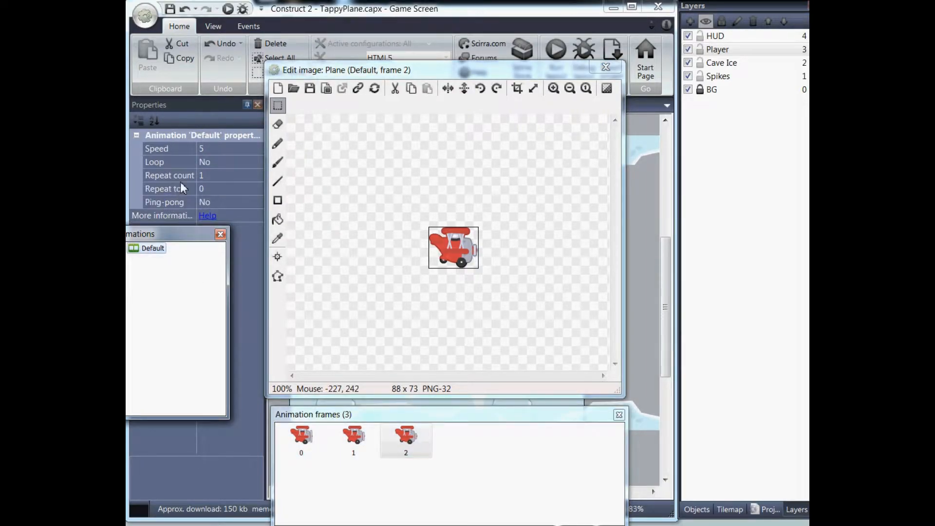
pyautogui.click(214, 161)
pyautogui.click(257, 162)
pyautogui.click(239, 176)
pyautogui.click(215, 201)
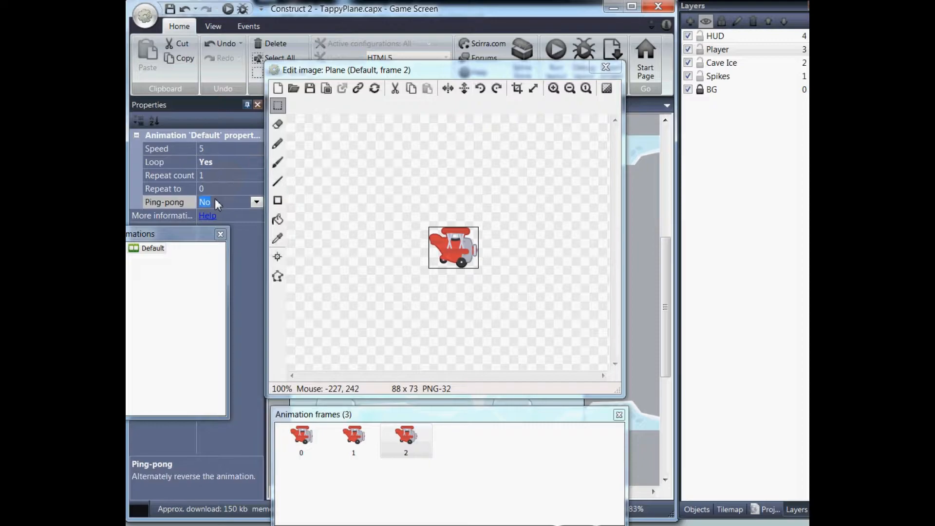
pyautogui.click(257, 203)
pyautogui.click(233, 215)
# Reshape frame 0's collision polygon to follow the plane's body below the upper wing, apply it to the whole animation and check the frames.
pyautogui.click(280, 280)
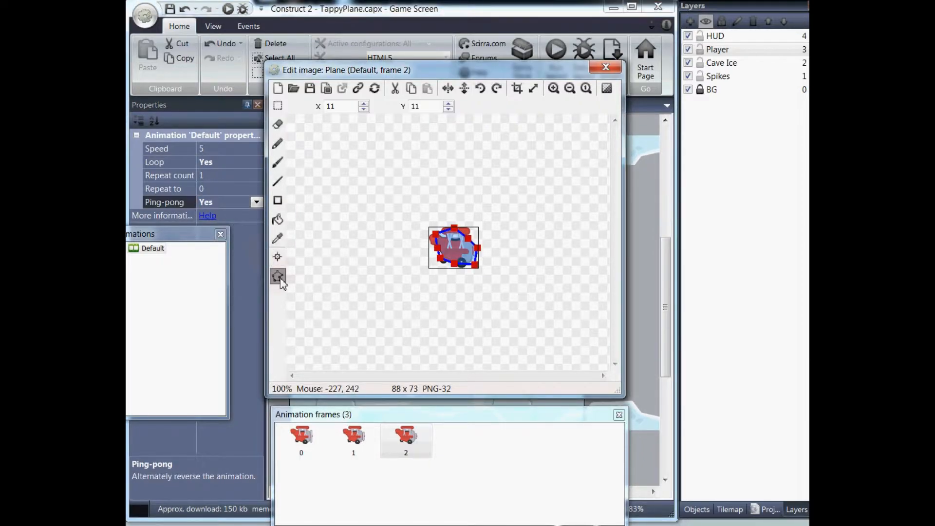
pyautogui.click(302, 438)
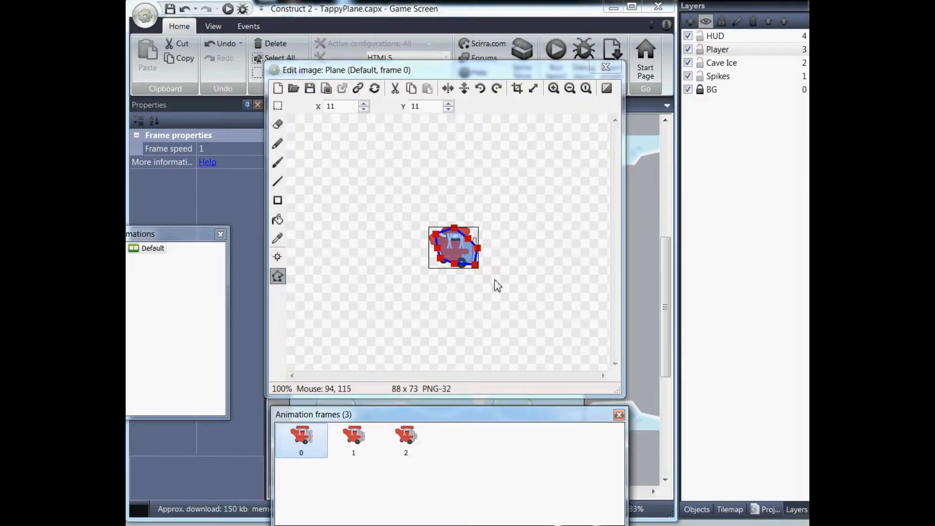
pyautogui.click(554, 88)
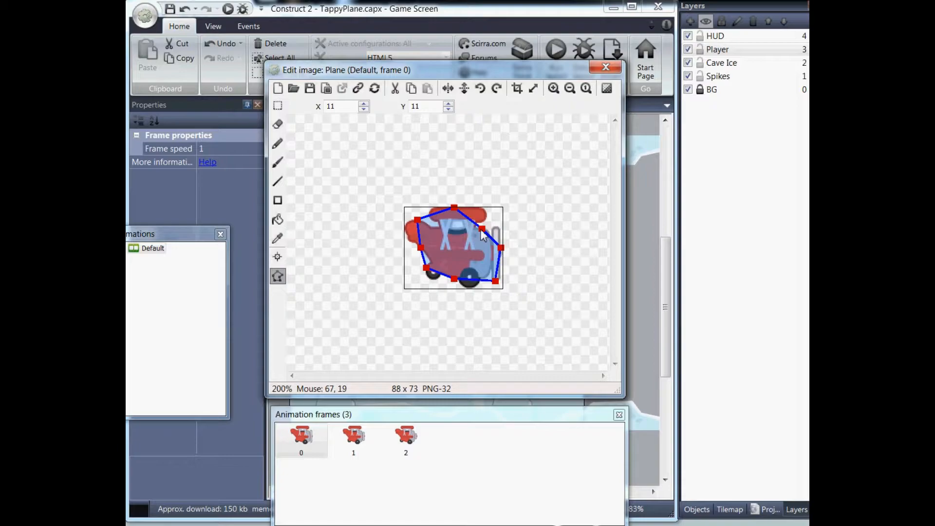
pyautogui.moveTo(501, 248); pyautogui.dragTo(504, 233)
pyautogui.moveTo(496, 281); pyautogui.dragTo(470, 224)
pyautogui.rightClick(456, 247)
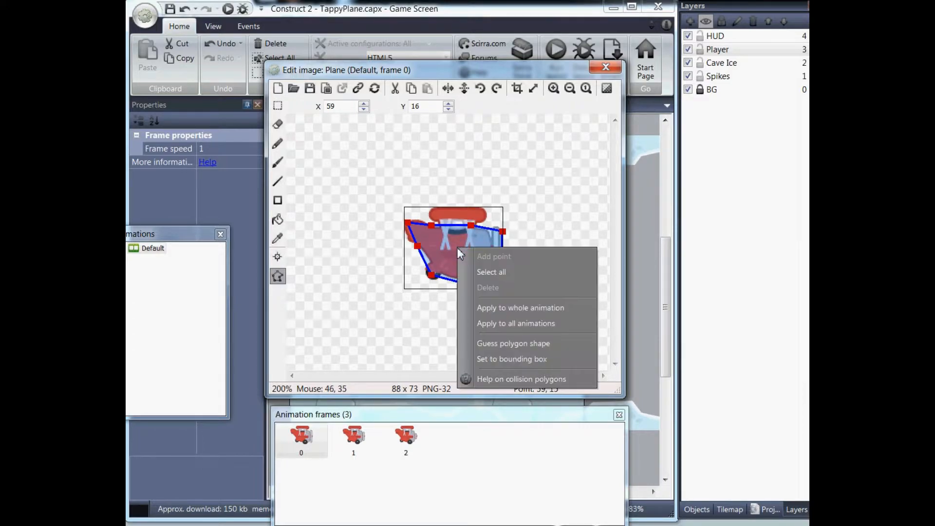
pyautogui.click(484, 306)
pyautogui.click(353, 438)
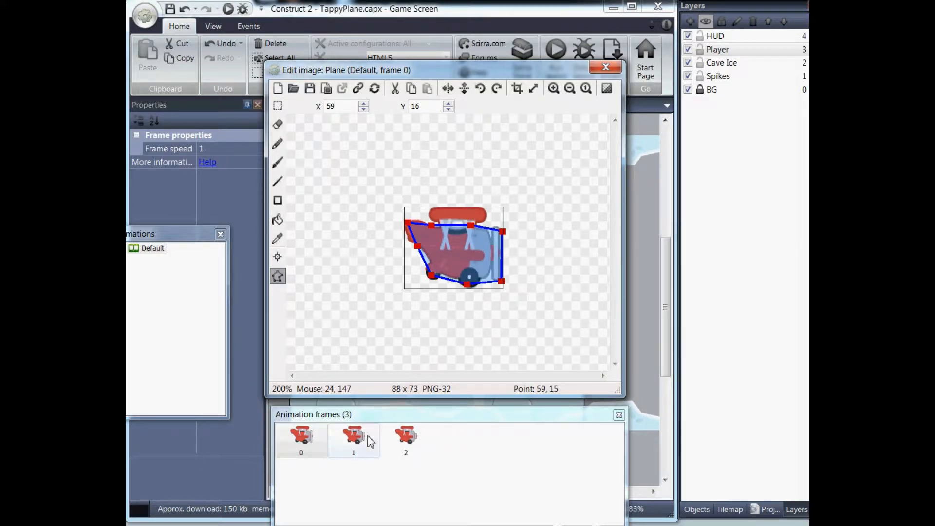
pyautogui.click(406, 439)
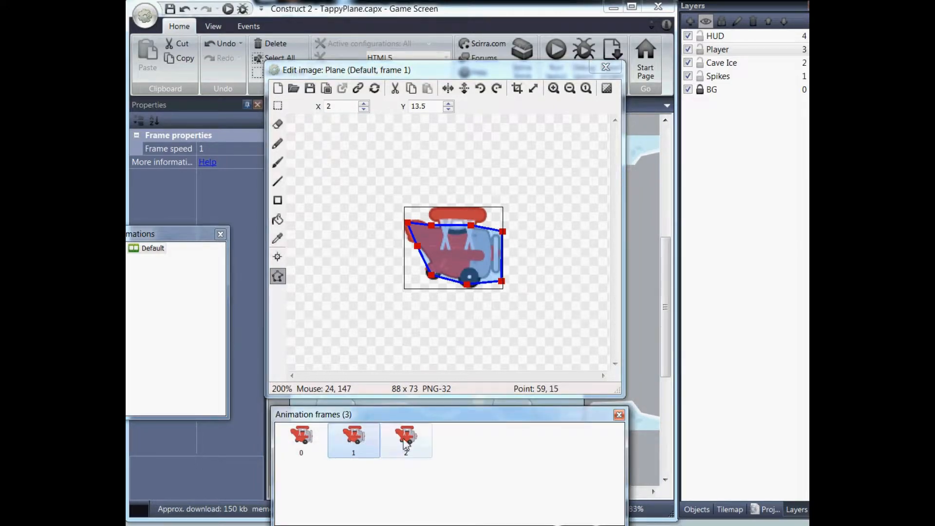
pyautogui.click(308, 438)
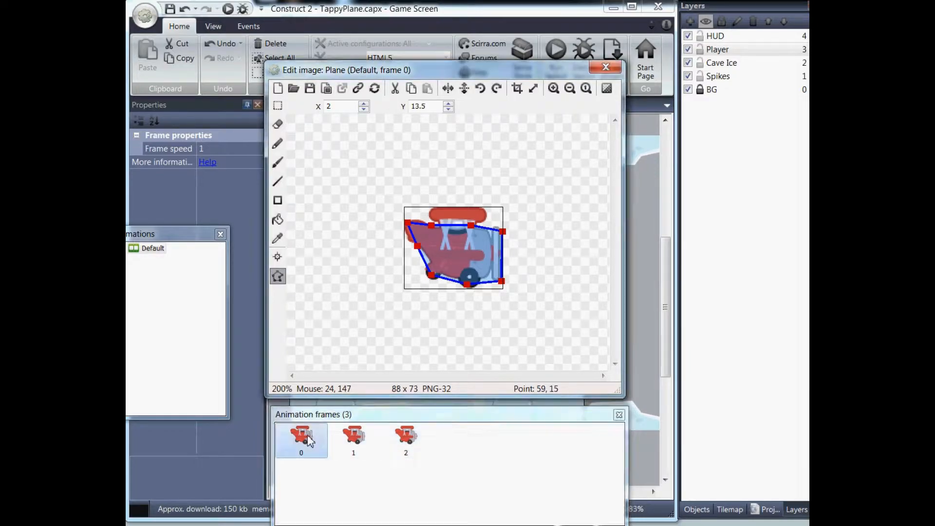
# Preview the plane's Default animation, close the preview and leave collision polygon editing.
pyautogui.click(132, 253)
pyautogui.rightClick(132, 254)
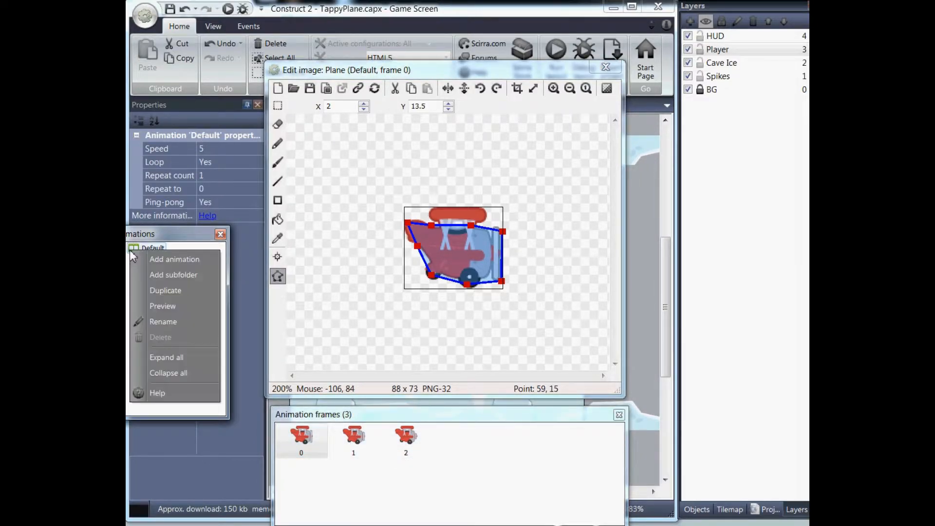
pyautogui.click(183, 302)
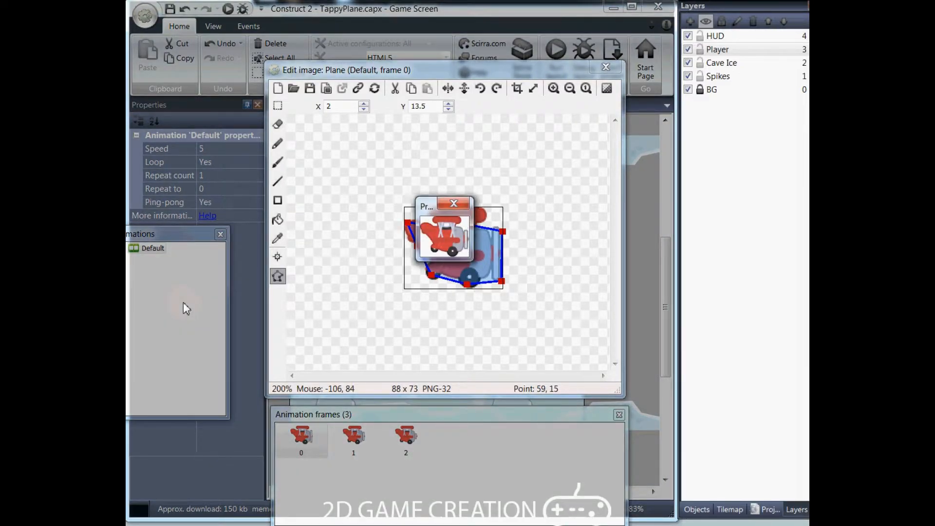
pyautogui.click(453, 205)
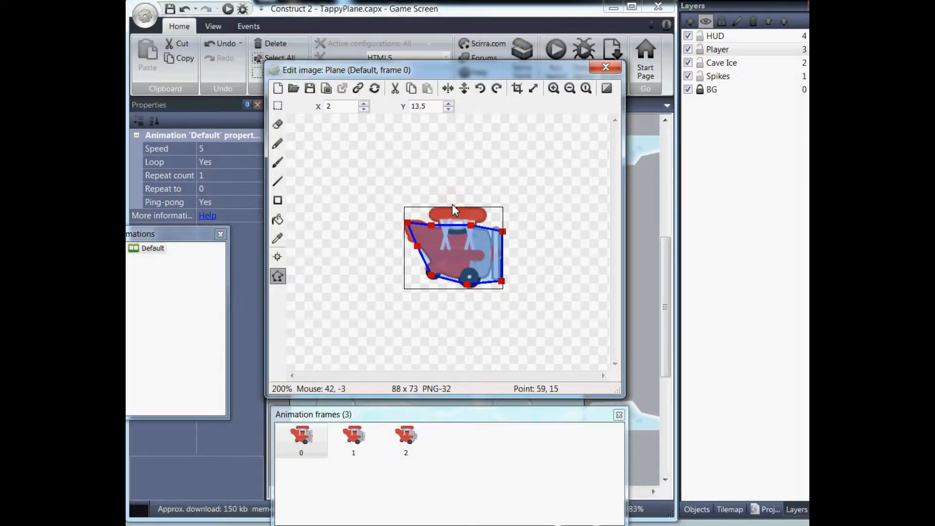
pyautogui.click(277, 109)
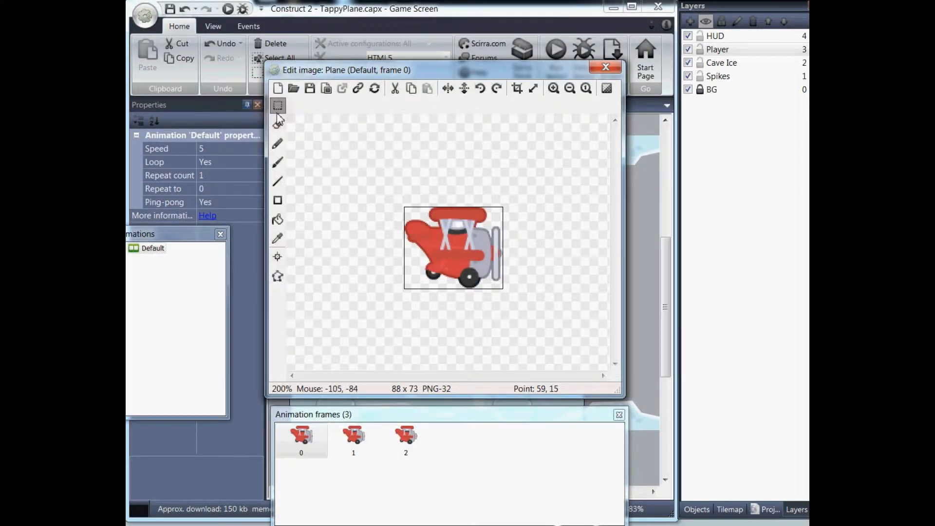
# Close the plane's image editor and move the plane straight down to position 64, 288 in the layout.
pyautogui.click(606, 68)
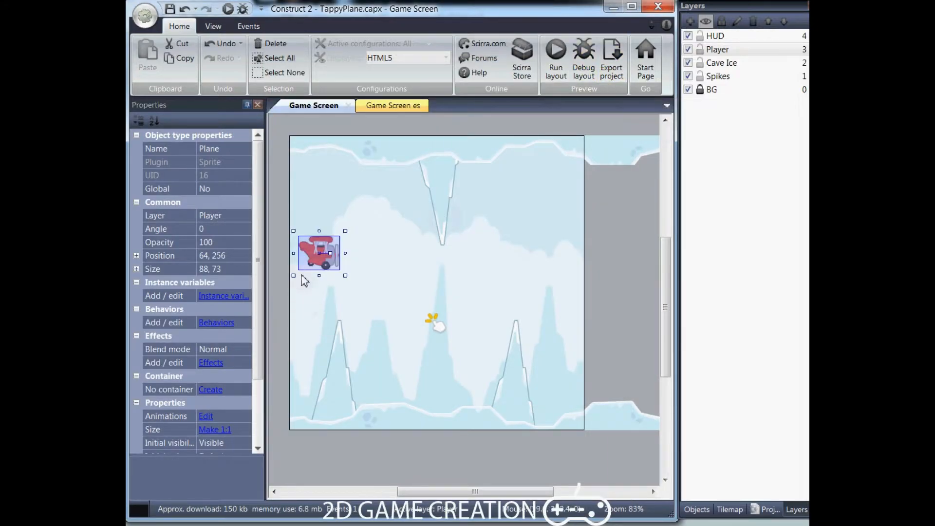
pyautogui.moveTo(313, 265); pyautogui.dragTo(315, 278)
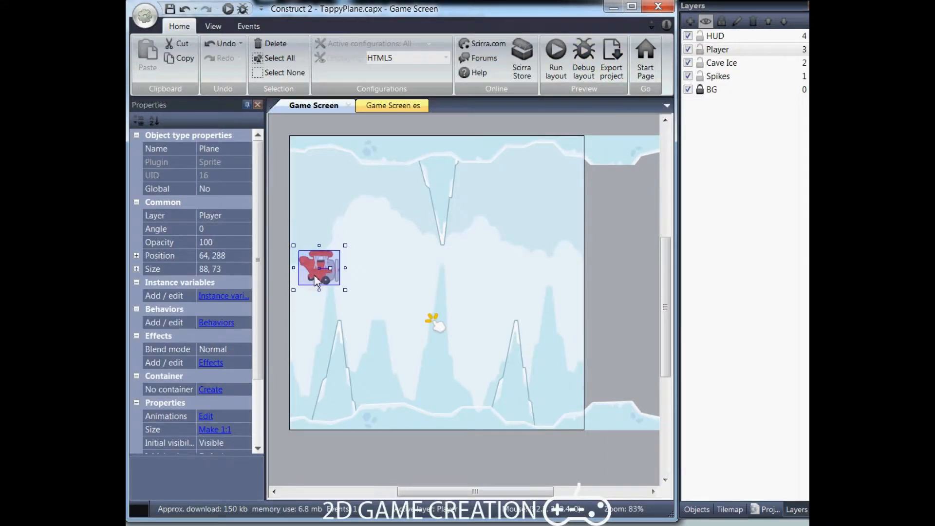
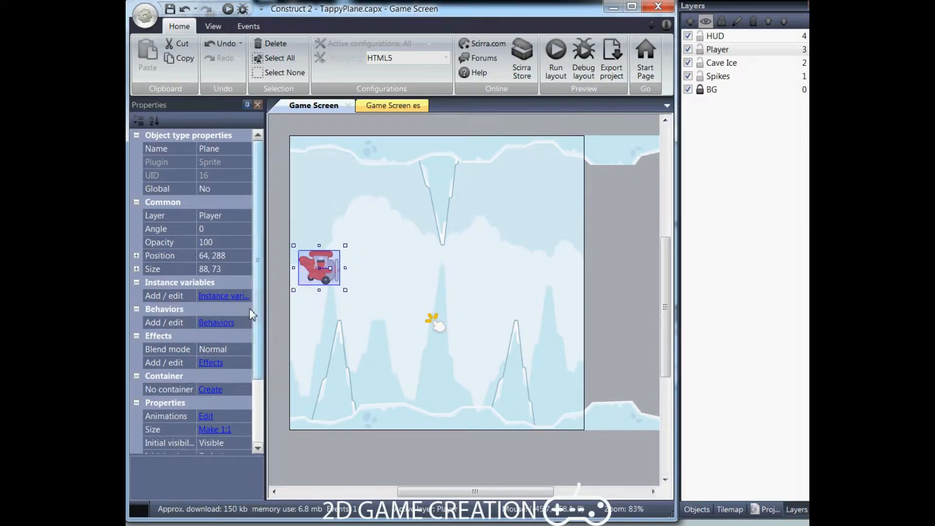
# Add the Platform behavior to the plane and set its Max speed to 0.
pyautogui.click(223, 323)
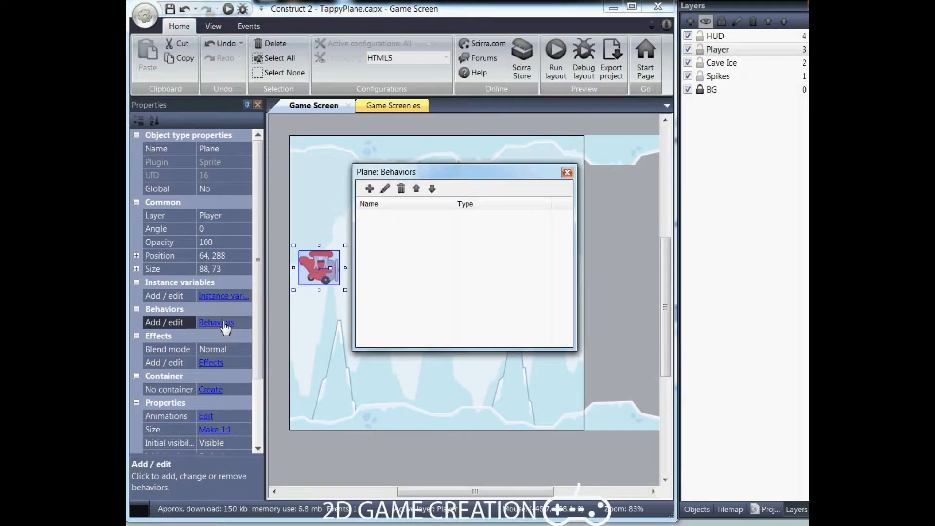
pyautogui.click(368, 188)
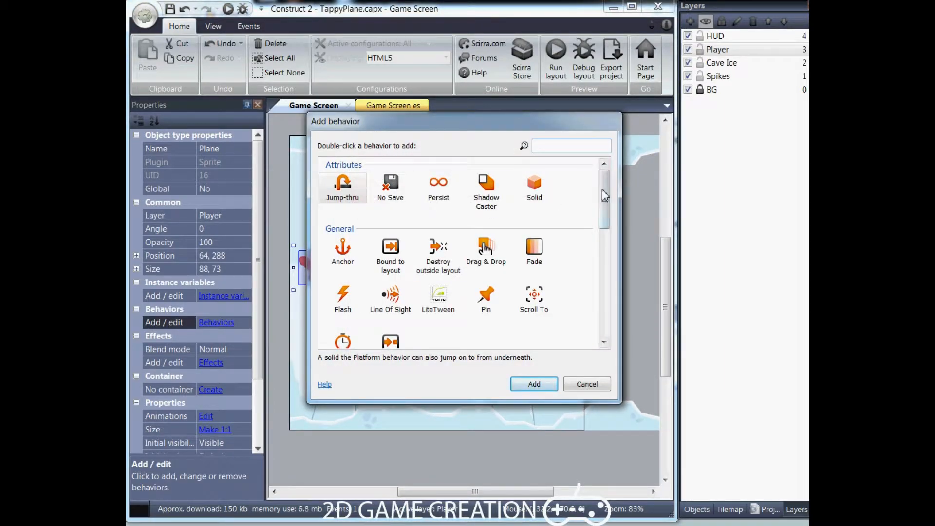
pyautogui.moveTo(605, 198); pyautogui.dragTo(604, 256)
pyautogui.click(390, 268)
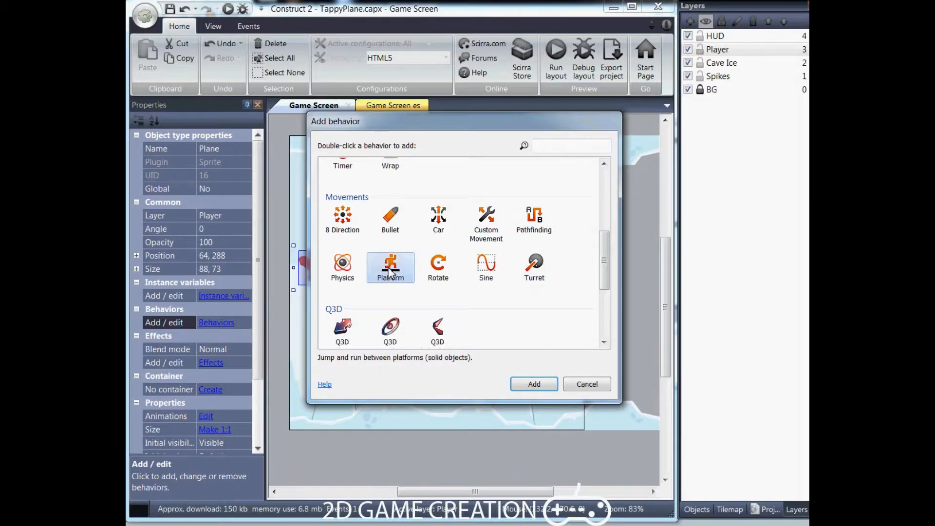
pyautogui.click(531, 385)
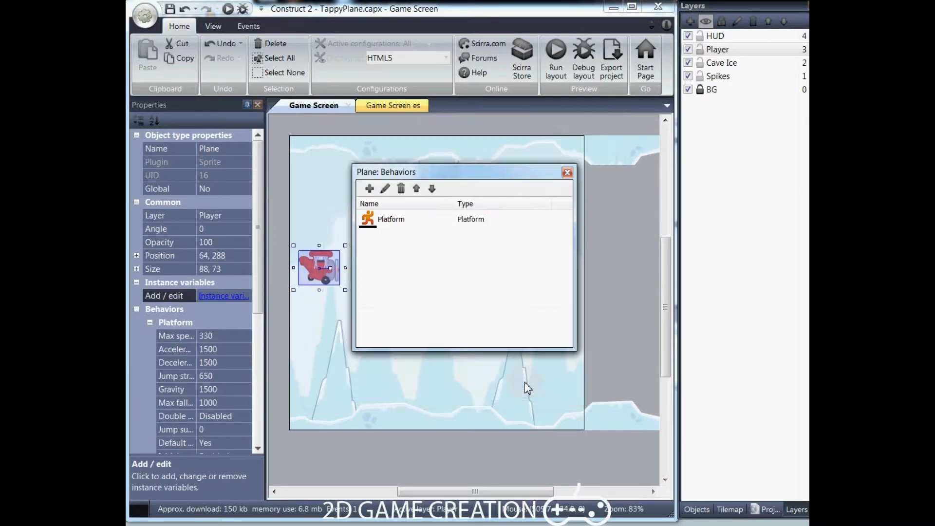
pyautogui.click(567, 172)
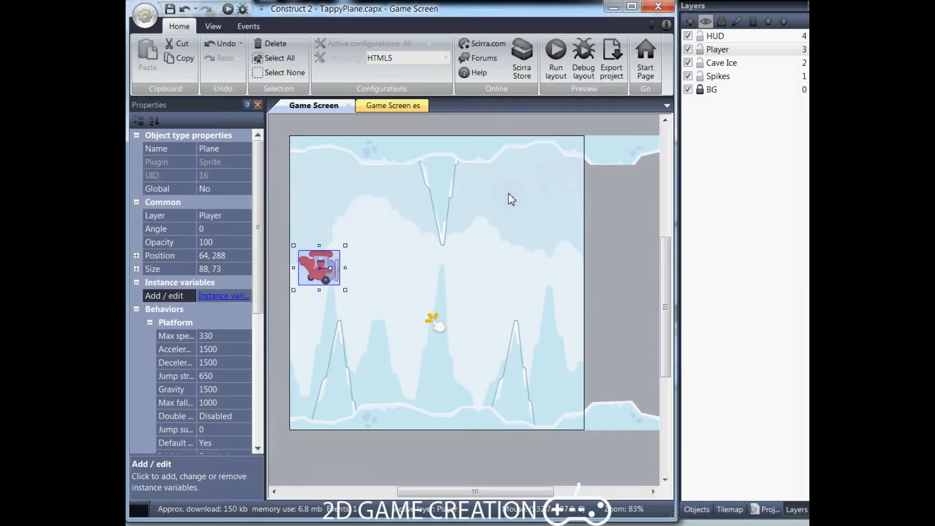
pyautogui.click(212, 338)
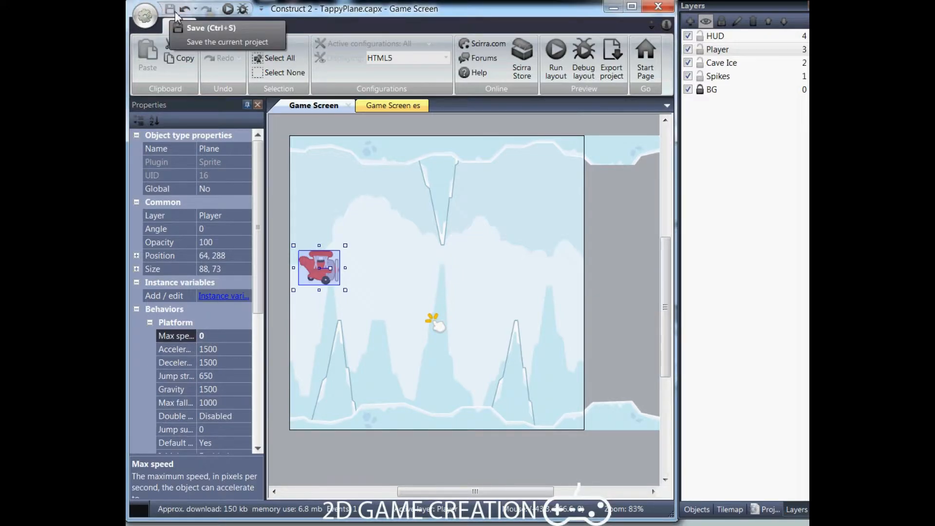
pyautogui.click(368, 443)
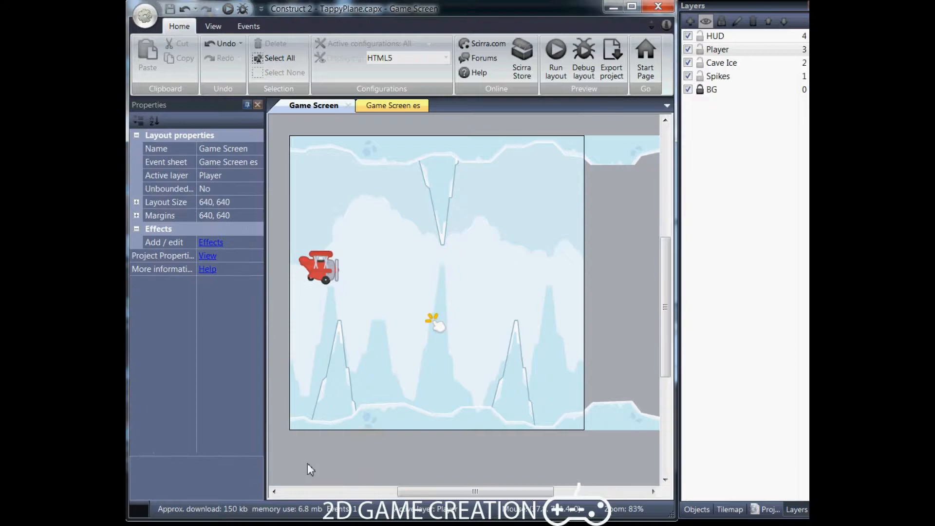
# Move the three spikes off the layout's left side, the bottom ones to -480, 640 and -224, 640, the top one to -128, 32.
pyautogui.moveTo(330, 397); pyautogui.dragTo(267, 390)
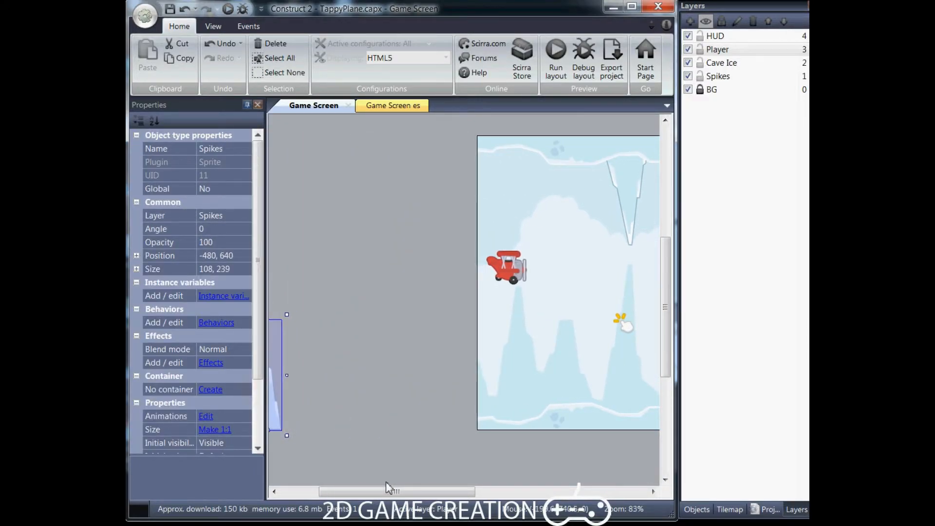
pyautogui.moveTo(389, 493); pyautogui.dragTo(475, 493)
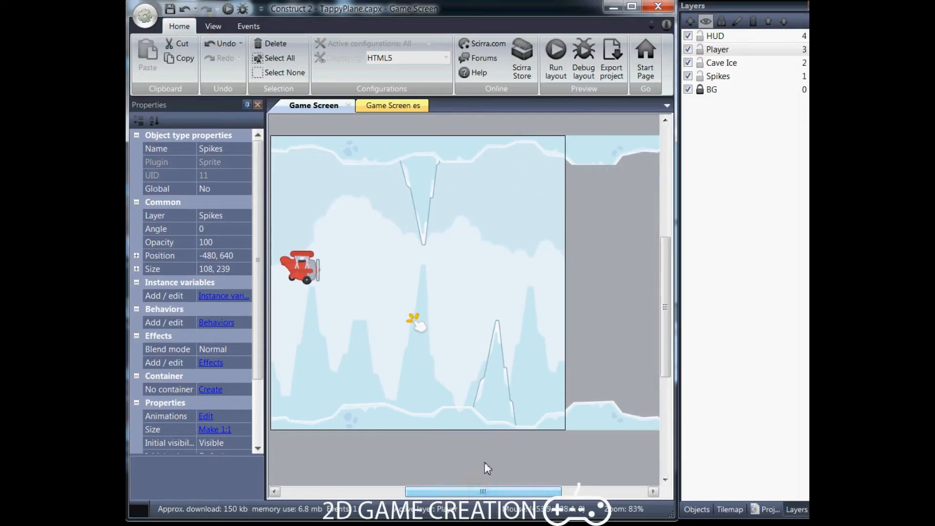
pyautogui.moveTo(502, 382); pyautogui.dragTo(302, 375)
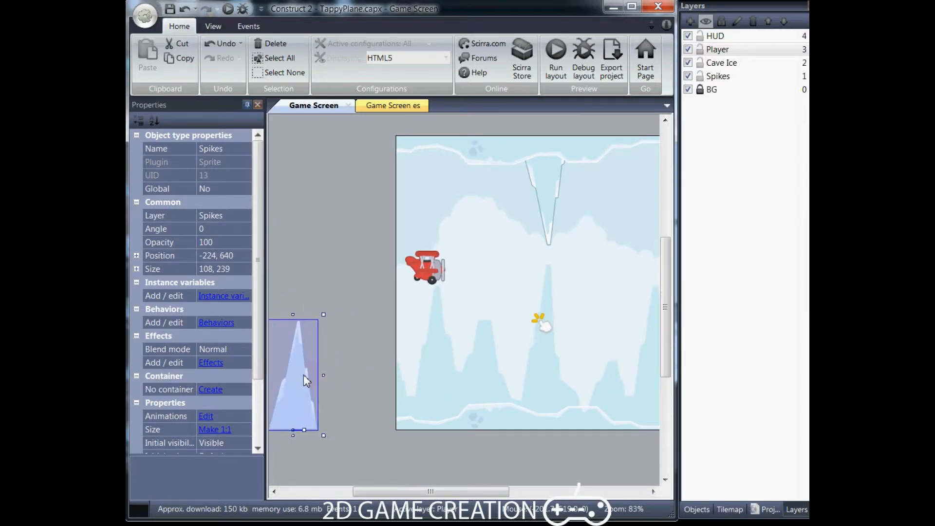
pyautogui.click(546, 208)
pyautogui.moveTo(545, 203); pyautogui.dragTo(334, 225)
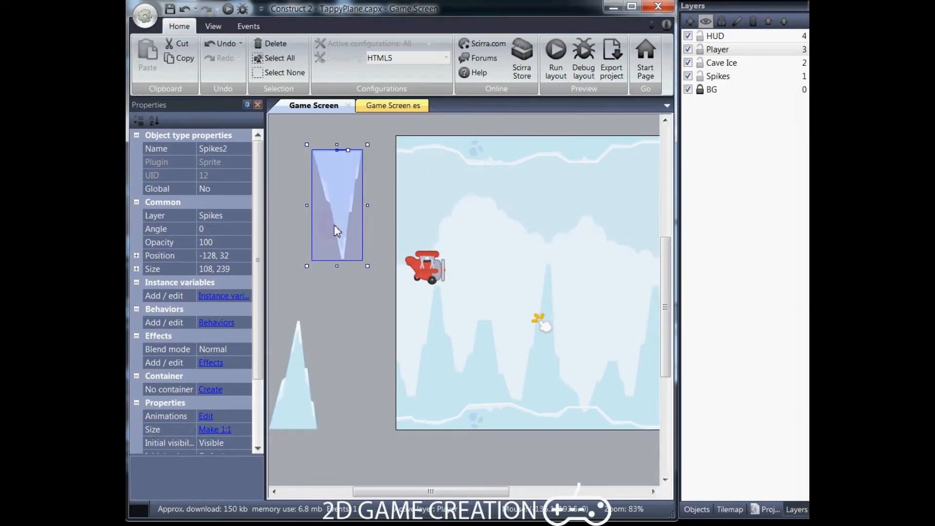
# Rename the bottom spike object type as Bottom_Spike.
pyautogui.moveTo(412, 492); pyautogui.dragTo(351, 487)
pyautogui.click(329, 407)
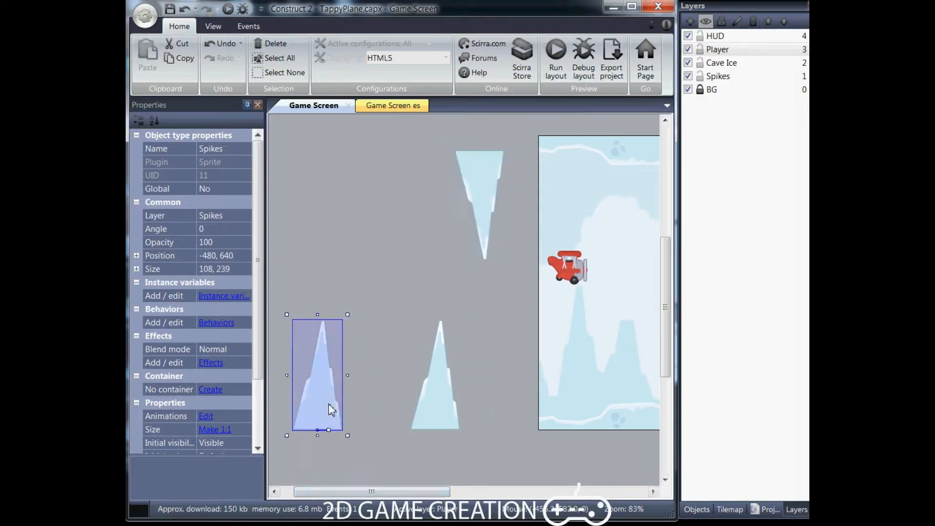
pyautogui.click(222, 147)
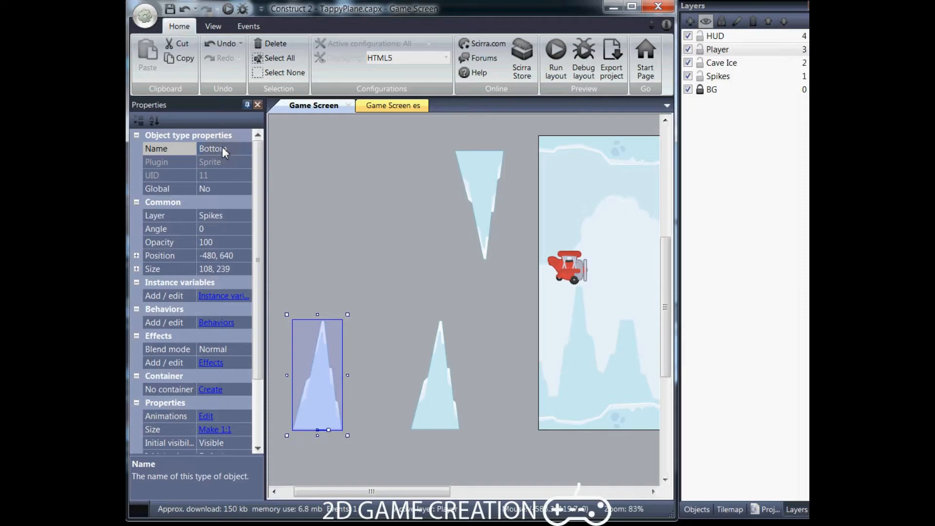
pyautogui.write('Bottom_Spike')
pyautogui.press('Return')
# Rename the upper spike as Top_Spike and move it farther outside the layout to position -448, 0.
pyautogui.click(466, 191)
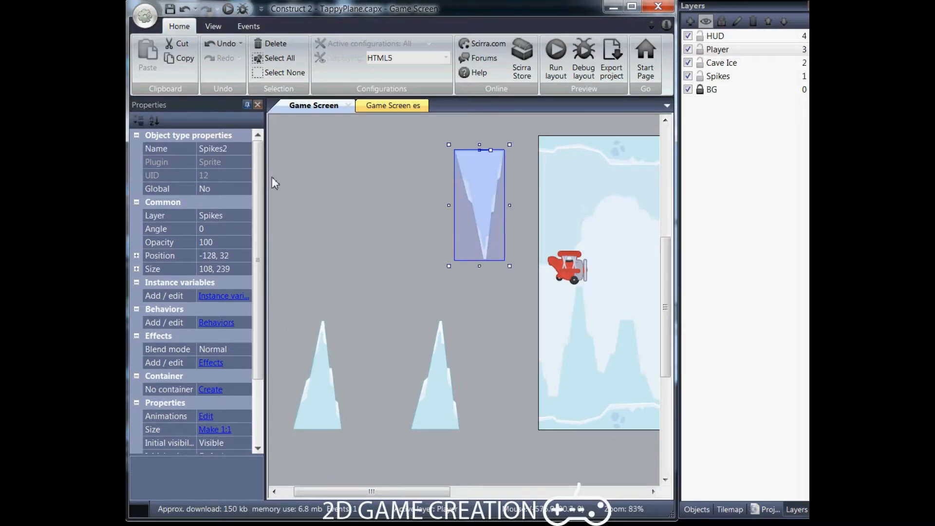
pyautogui.click(227, 152)
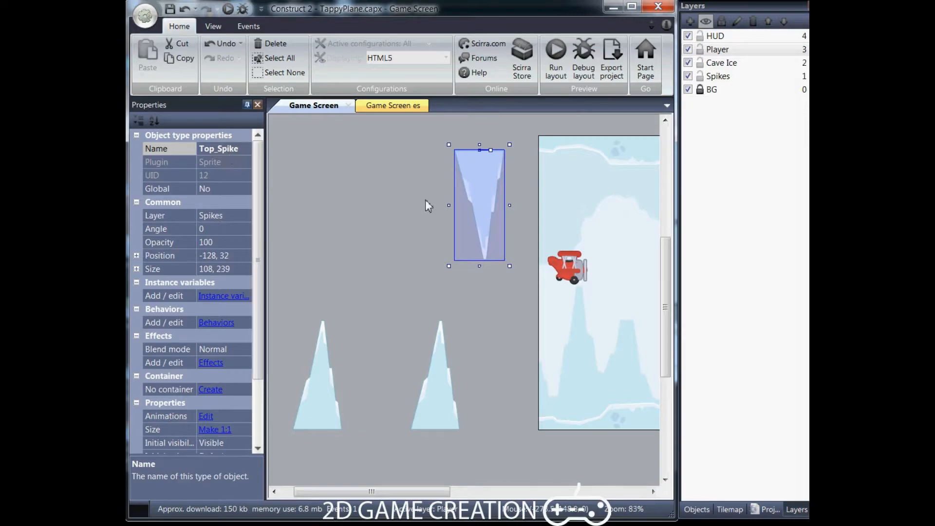
pyautogui.moveTo(474, 191); pyautogui.dragTo(330, 180)
pyautogui.moveTo(412, 493); pyautogui.dragTo(516, 496)
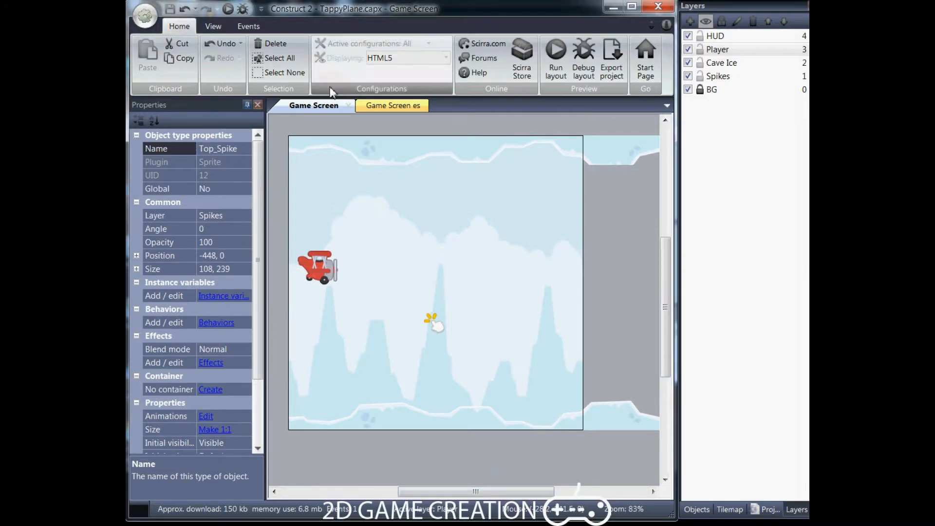
# Add a global number variable named Score with initial value 0 to the Game Screen event sheet.
pyautogui.click(374, 105)
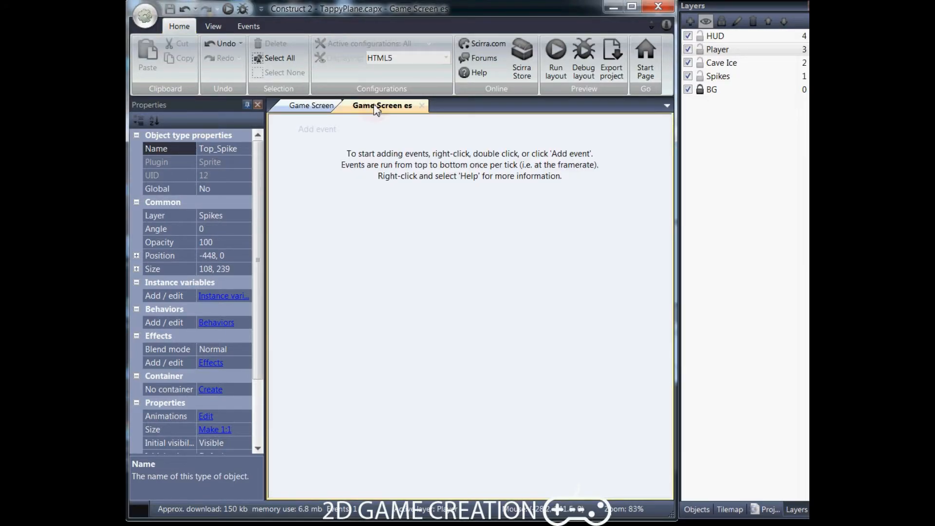
pyautogui.rightClick(322, 172)
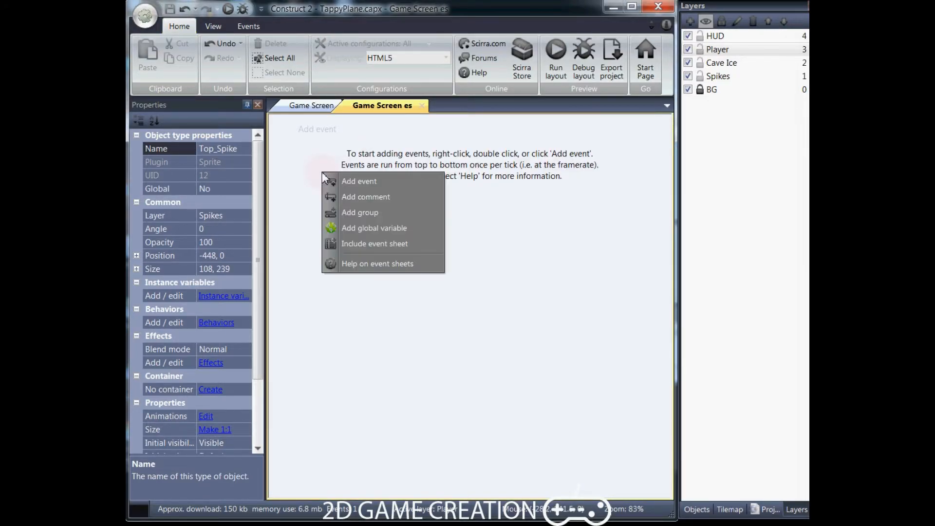
pyautogui.click(352, 227)
pyautogui.write('Score')
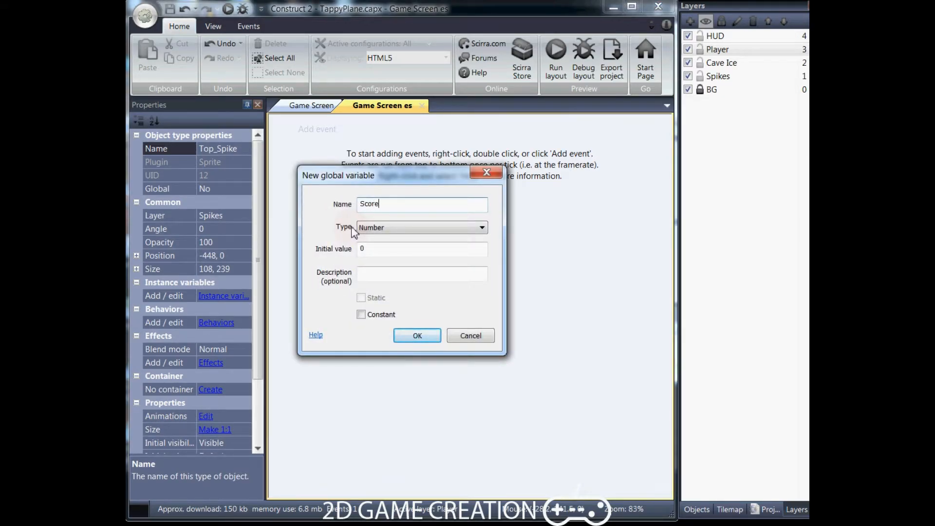
pyautogui.press('Return')
# Add a global number variable named Speed with an initial value of 325.
pyautogui.rightClick(352, 227)
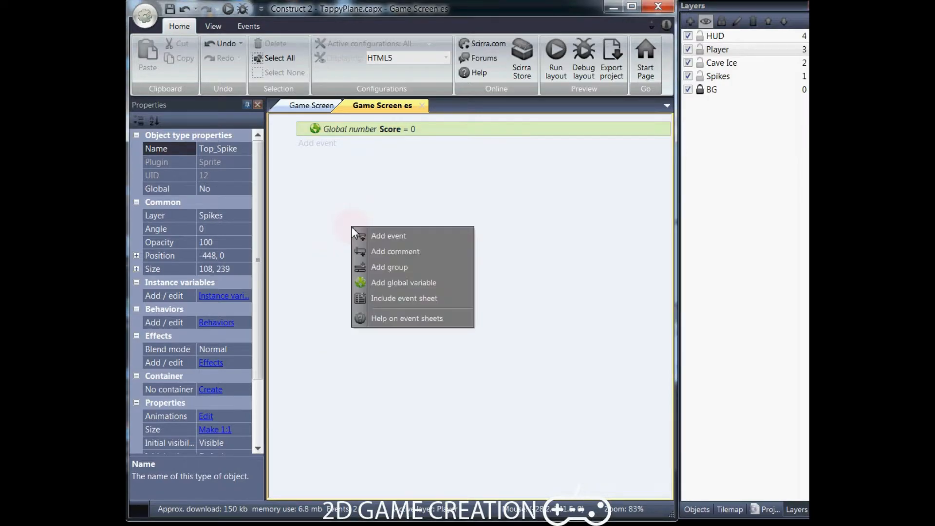
pyautogui.click(387, 280)
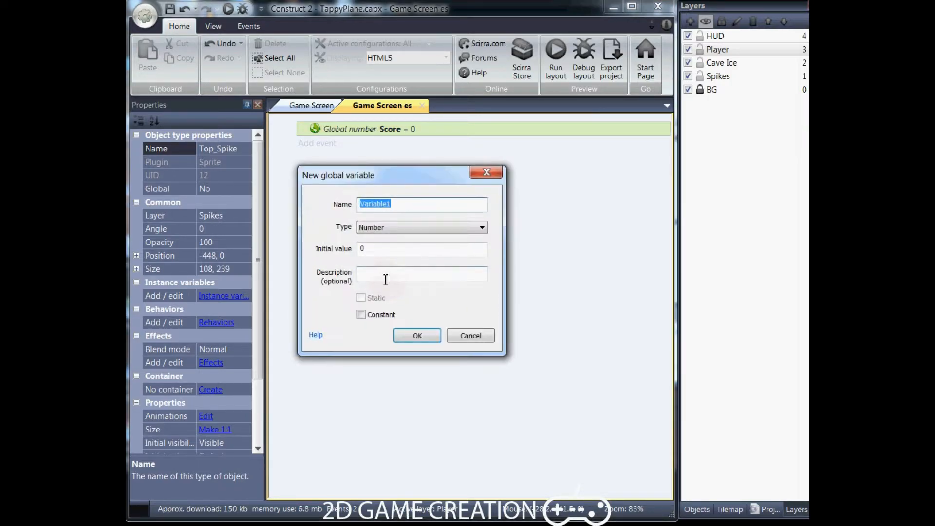
pyautogui.write('Speed')
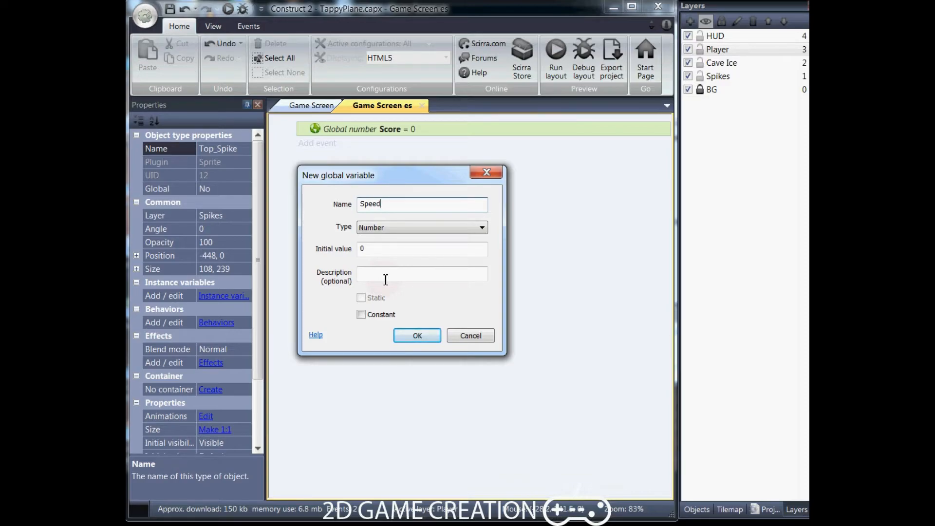
pyautogui.press('Tab')
pyautogui.press('Tab')
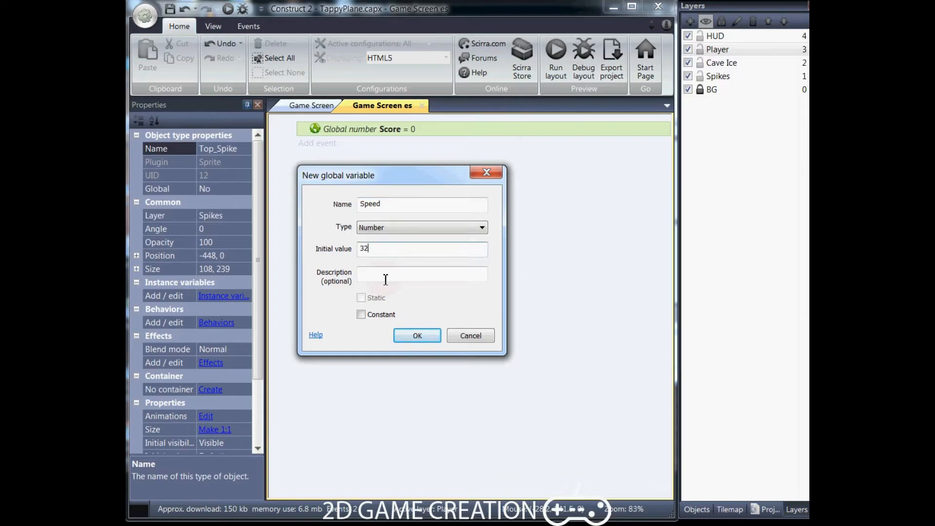
pyautogui.press('Return')
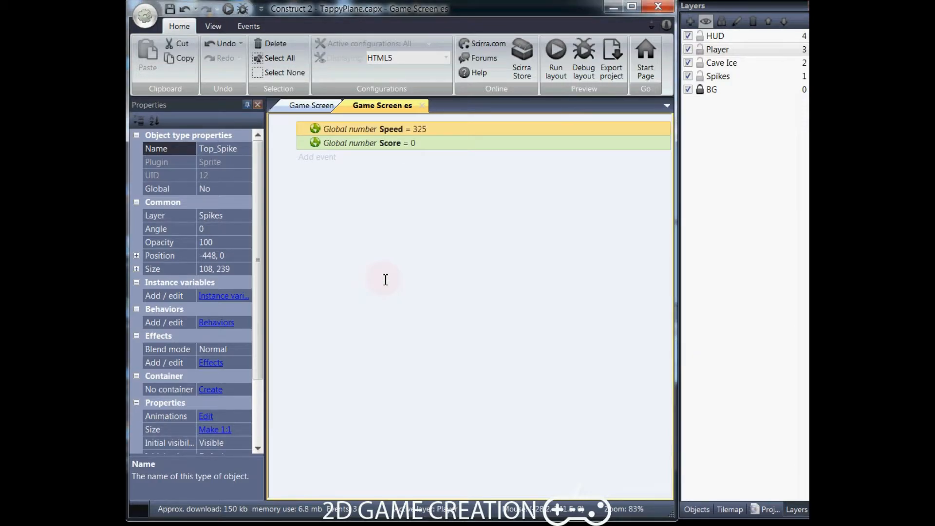
# Add a global number variable named GameOn with an initial value of 0.
pyautogui.rightClick(342, 300)
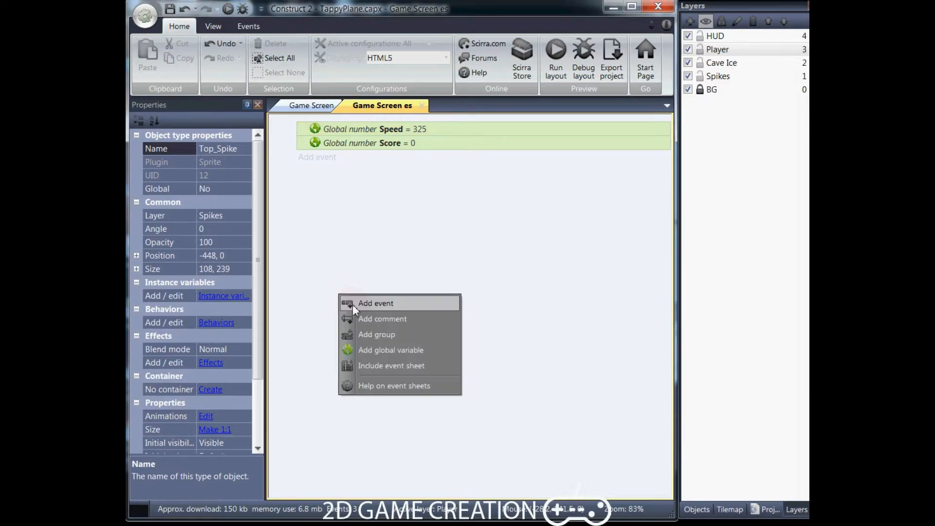
pyautogui.click(371, 345)
pyautogui.write('GameOn')
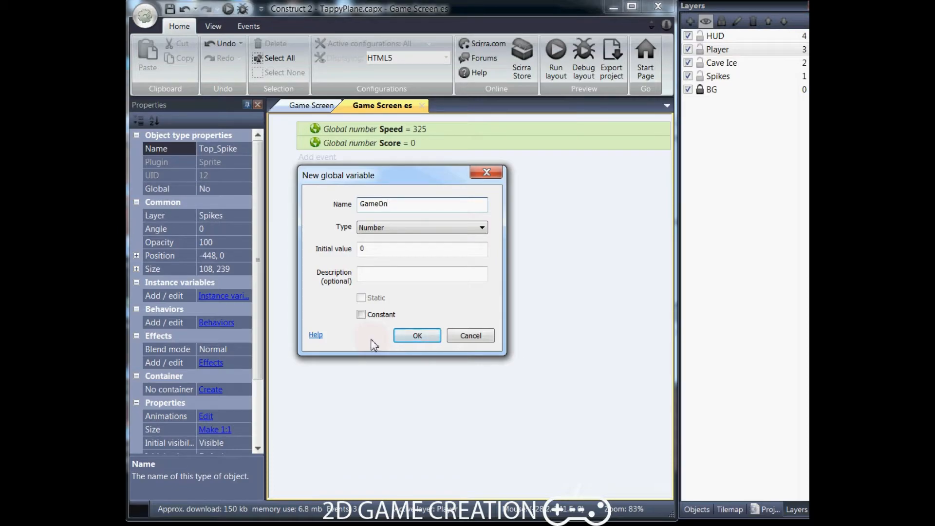
pyautogui.click(396, 340)
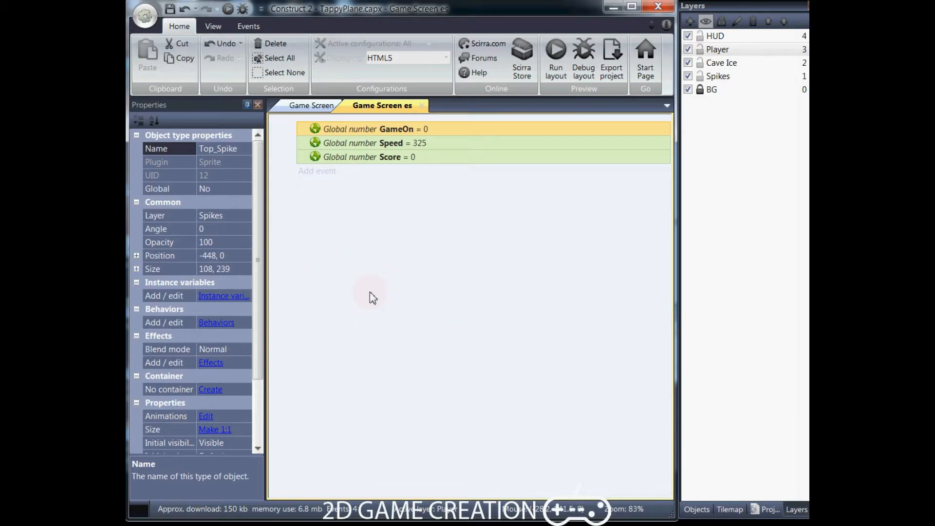
# Add an event group named SYSTEM that is active on start below the global variables.
pyautogui.rightClick(351, 224)
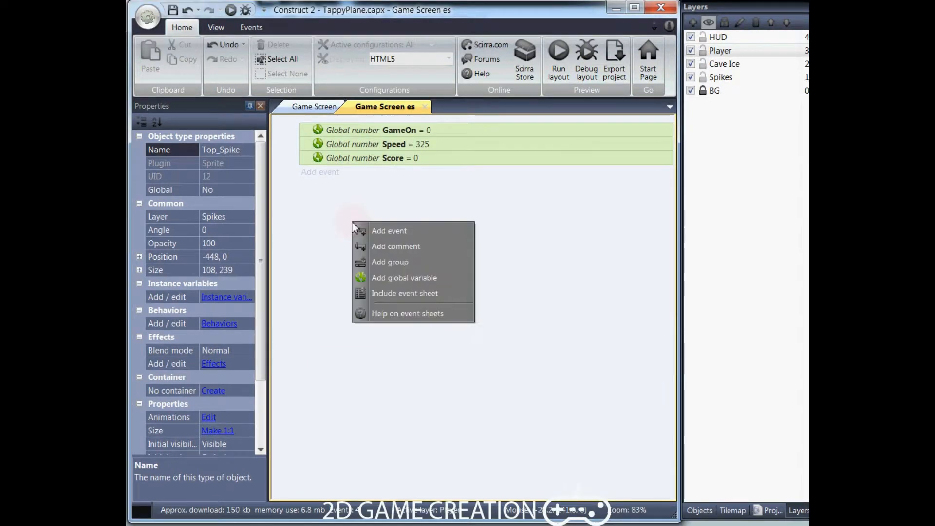
pyautogui.click(388, 262)
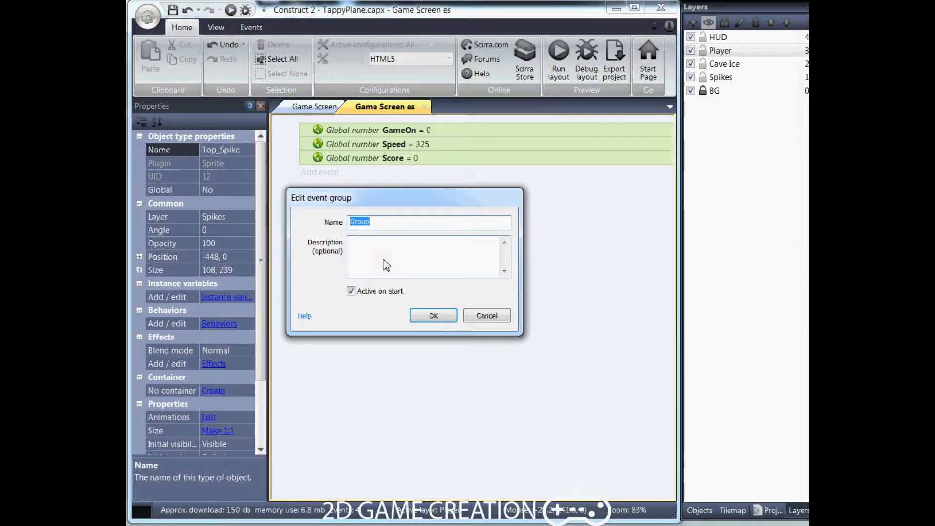
pyautogui.write('SYSTEM')
pyautogui.press('Return')
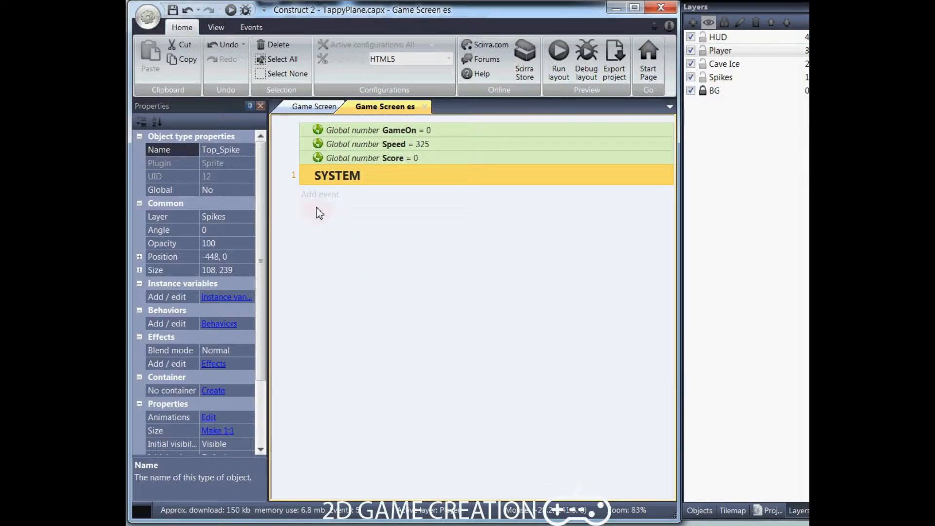
# Add a System "On start of layout" event inside the SYSTEM group.
pyautogui.rightClick(307, 181)
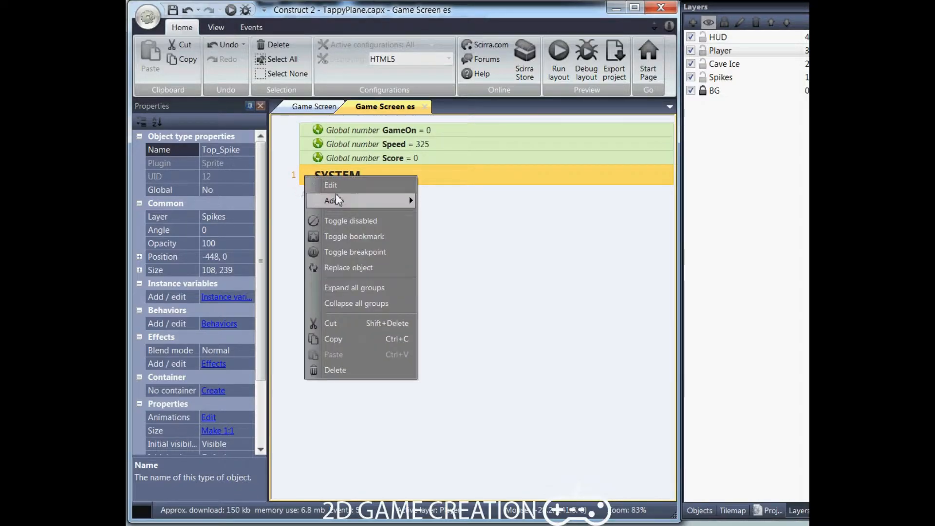
pyautogui.moveTo(346, 201)
pyautogui.click(473, 218)
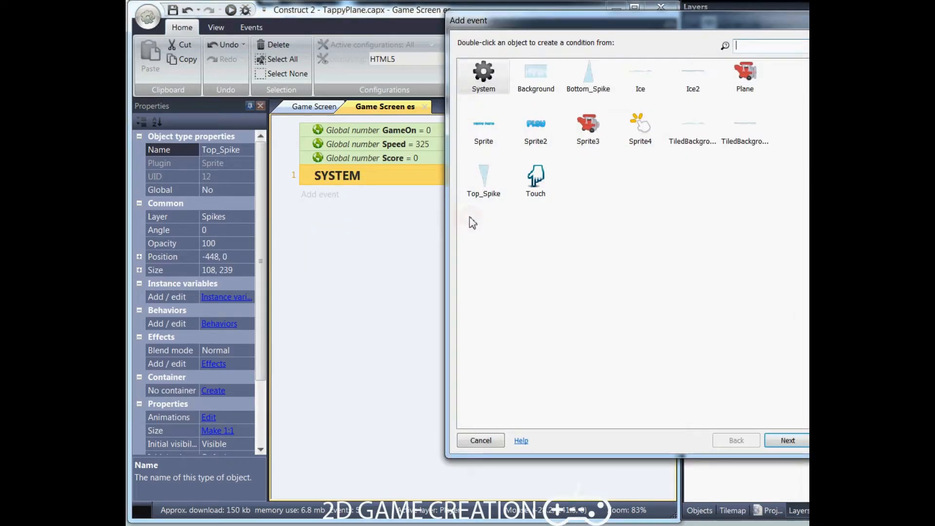
pyautogui.doubleClick(487, 83)
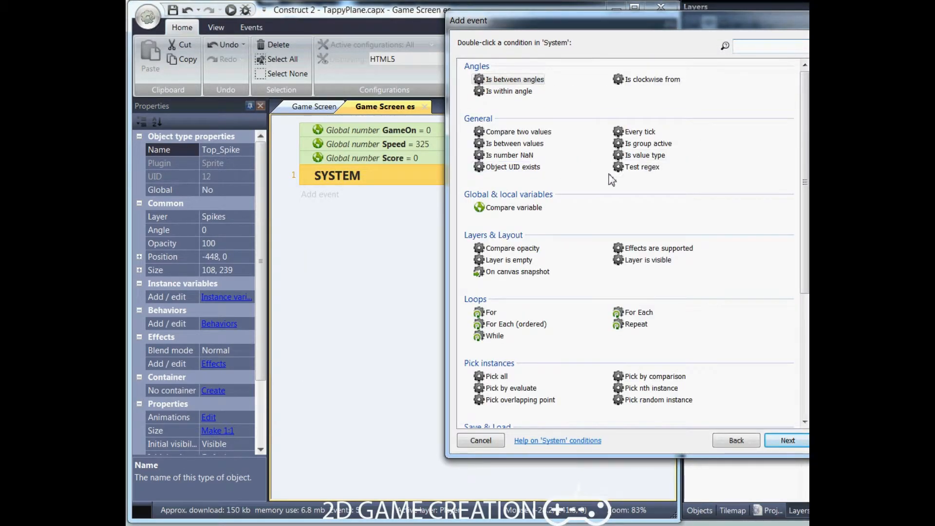
pyautogui.moveTo(805, 216); pyautogui.dragTo(802, 364)
pyautogui.doubleClick(515, 367)
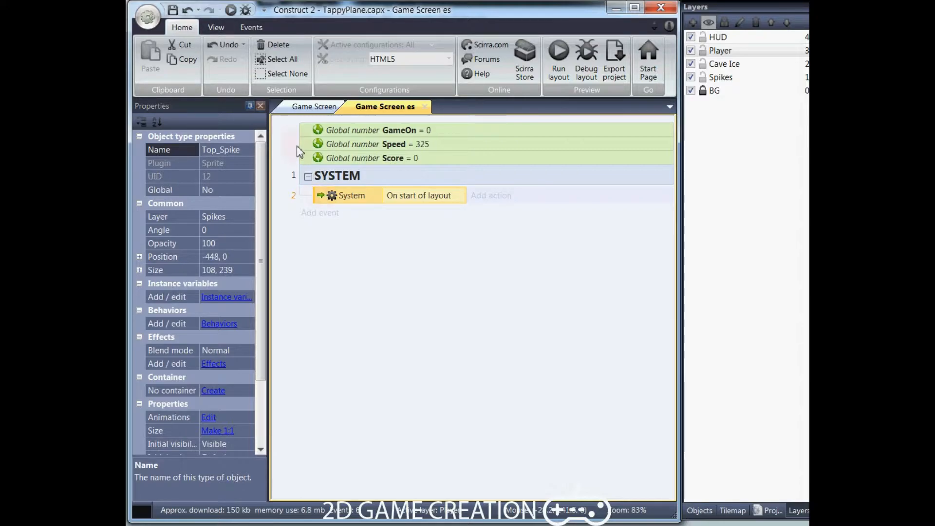
# Insert a Text object named Score_TXT on the HUD layer of the Game Screen layout and place it at 32, 32.
pyautogui.click(294, 107)
pyautogui.click(288, 168)
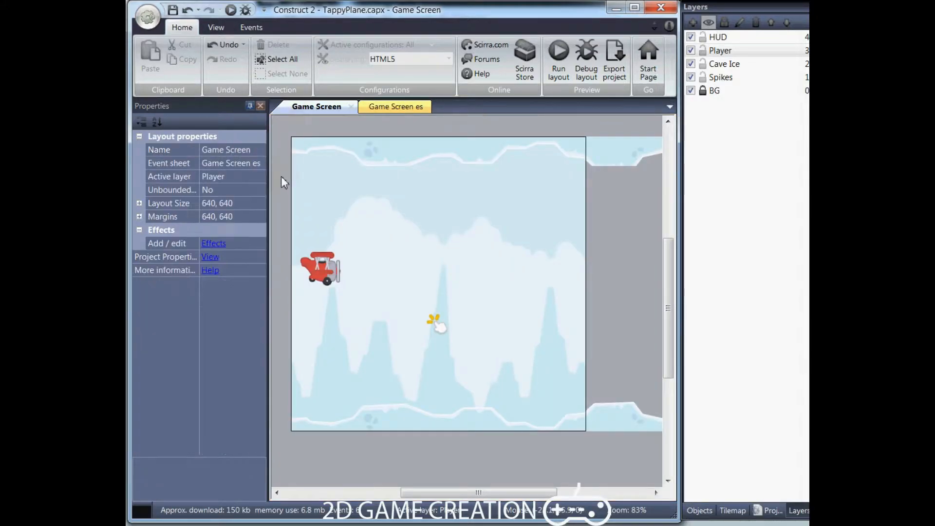
pyautogui.click(734, 37)
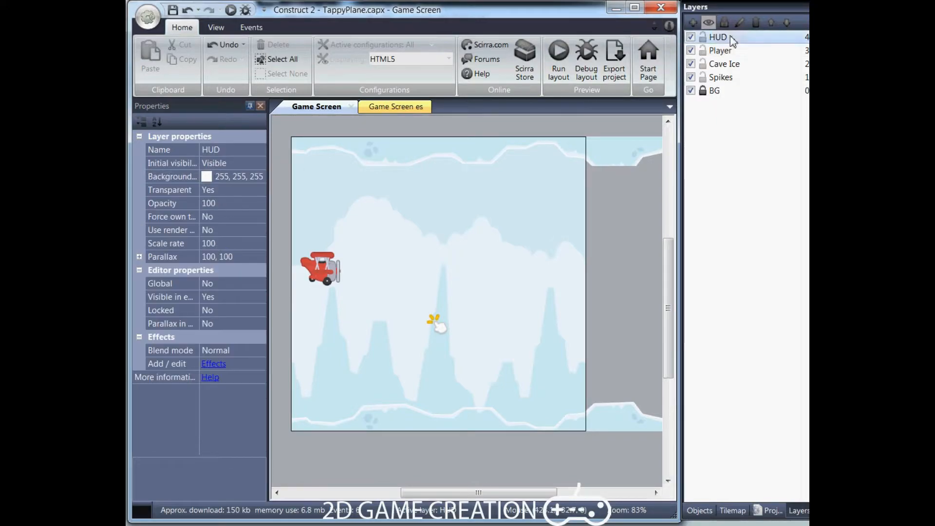
pyautogui.rightClick(278, 189)
pyautogui.click(302, 195)
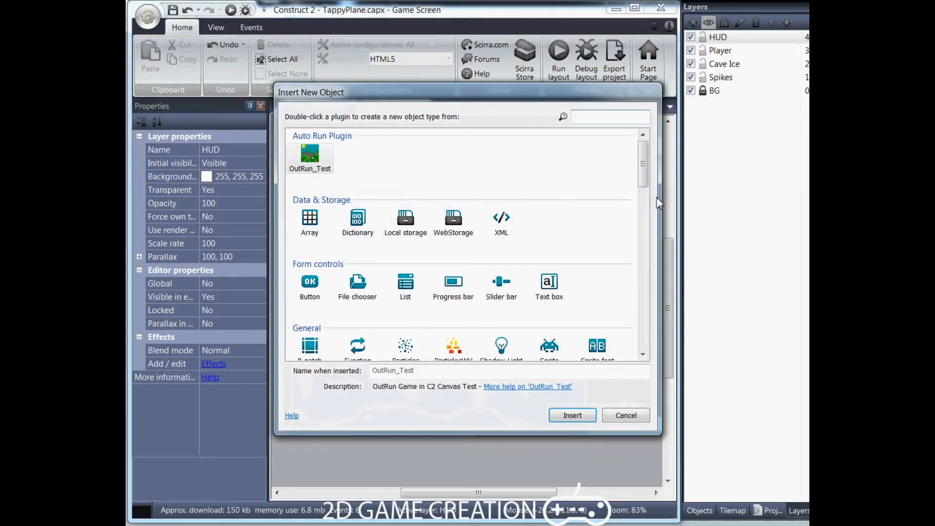
pyautogui.moveTo(644, 172); pyautogui.dragTo(651, 219)
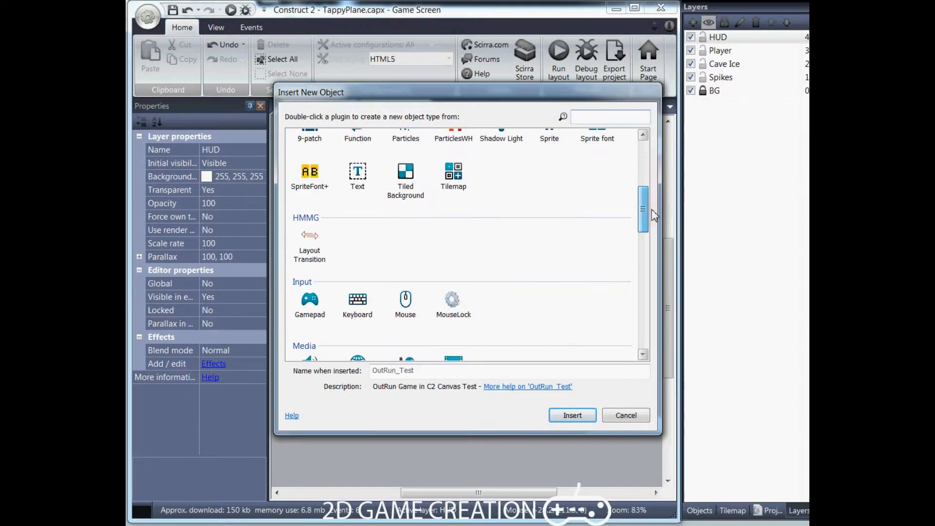
pyautogui.click(358, 175)
pyautogui.click(415, 370)
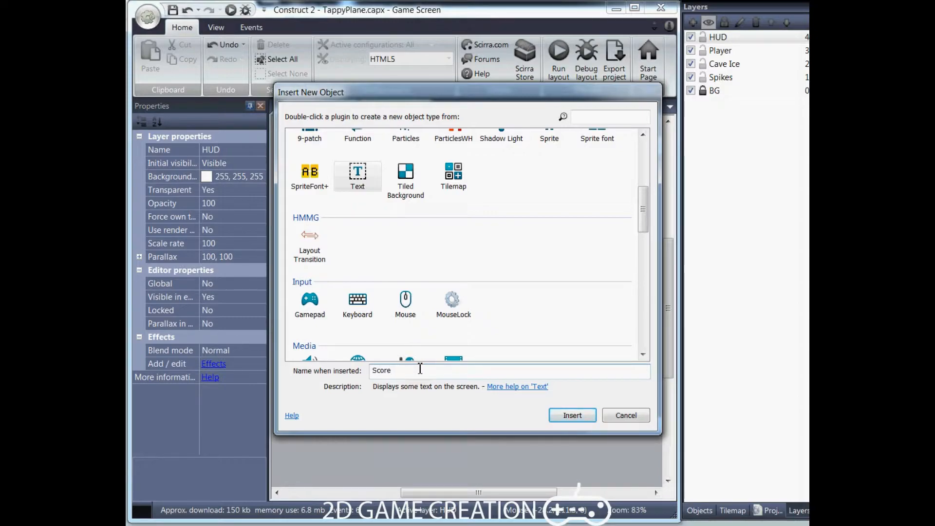
pyautogui.write('Score_TXT')
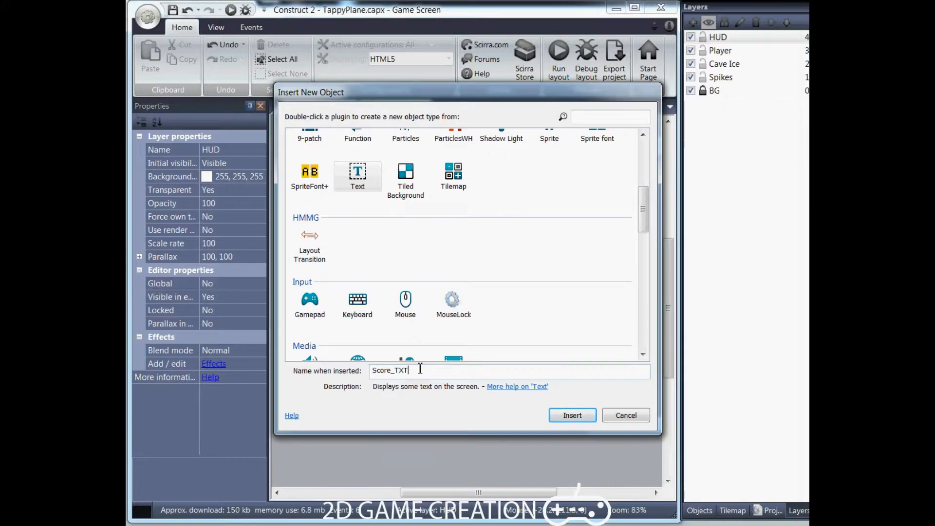
pyautogui.press('Return')
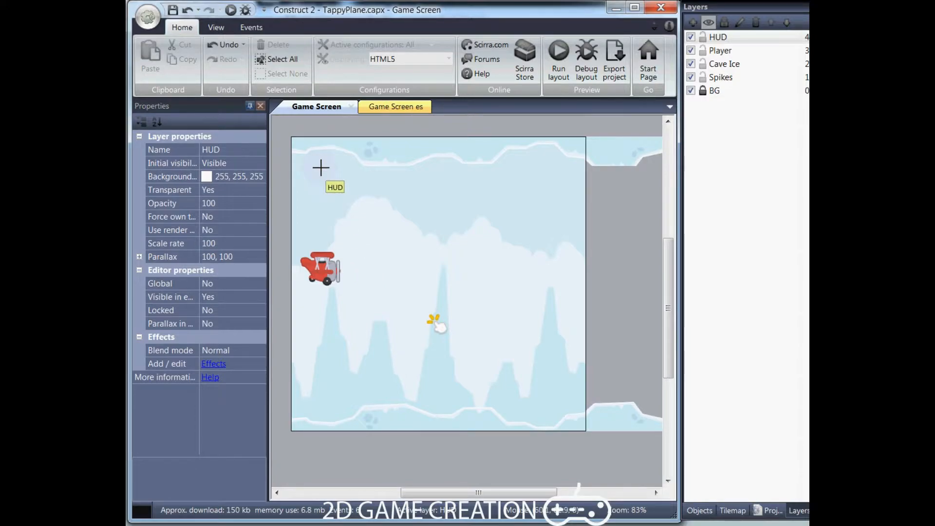
pyautogui.click(321, 168)
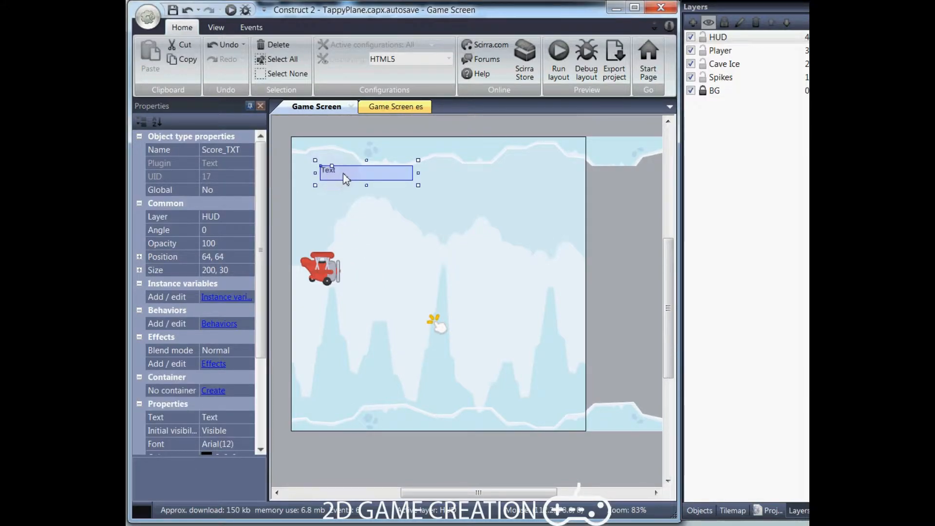
pyautogui.moveTo(345, 177); pyautogui.dragTo(325, 173)
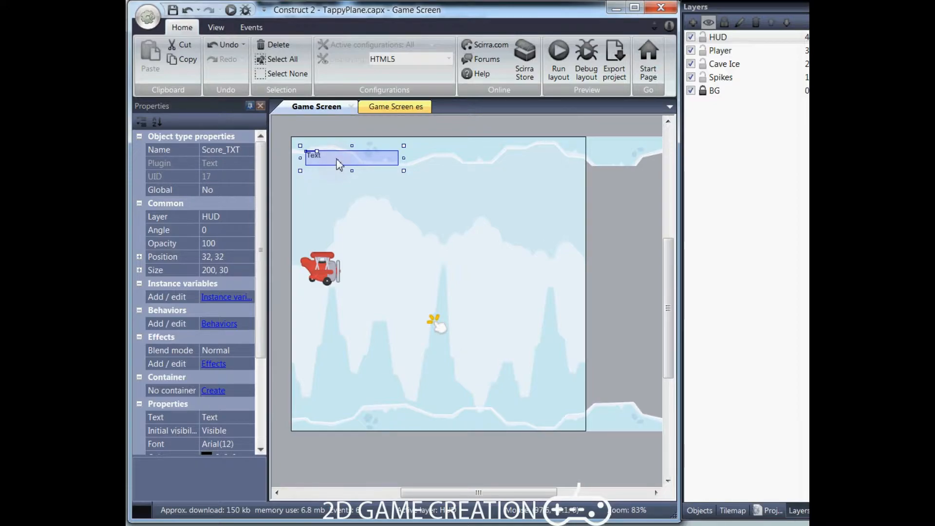
# Clone the Score_TXT object as a separate text object and place the copy above the plane at 32, 192.
pyautogui.rightClick(334, 185)
pyautogui.click(369, 203)
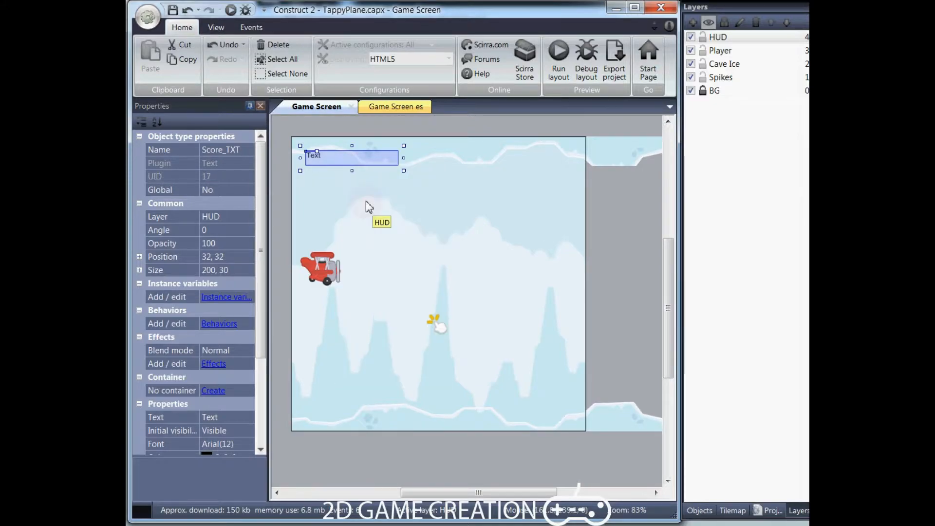
pyautogui.click(323, 225)
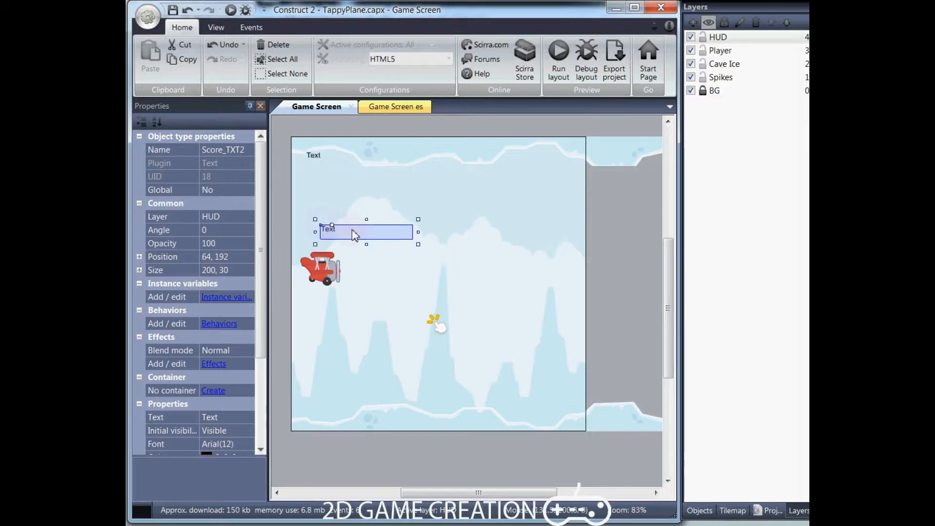
pyautogui.moveTo(354, 235); pyautogui.dragTo(341, 234)
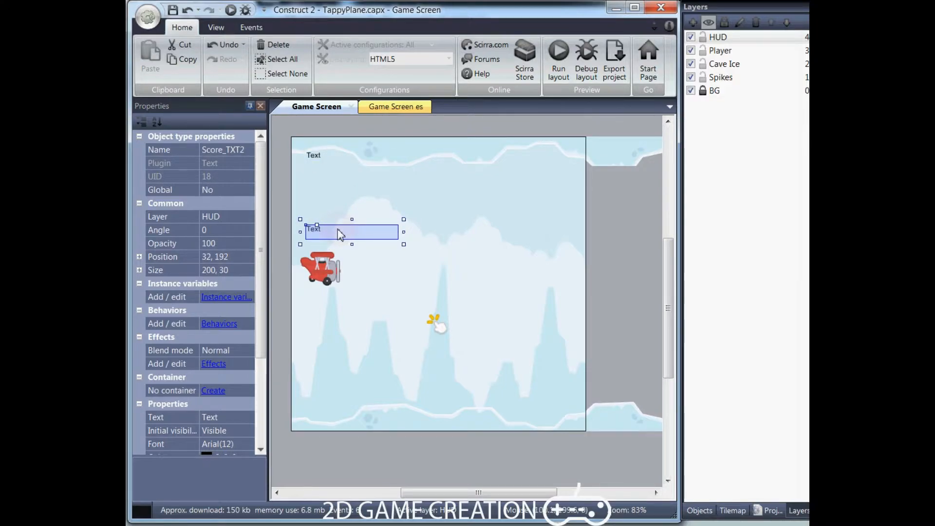
# Rename the cloned text object as Plane_Speed_TXT.
pyautogui.click(220, 151)
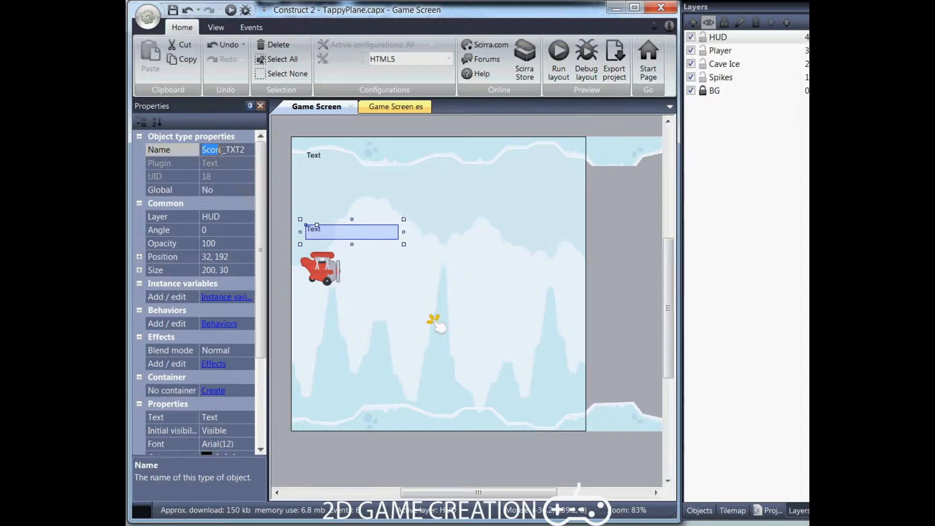
pyautogui.press('BackSpace')
pyautogui.press('BackSpace')
pyautogui.press('BackSpace')
pyautogui.press('BackSpace')
pyautogui.press('BackSpace')
pyautogui.write('Plane_Speed_T')
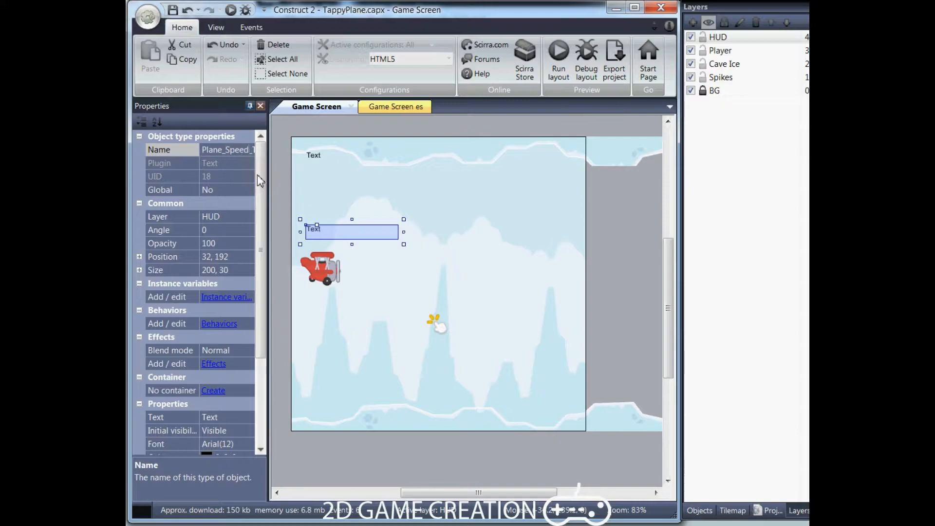
pyautogui.press('End')
pyautogui.press('BackSpace')
pyautogui.press('Return')
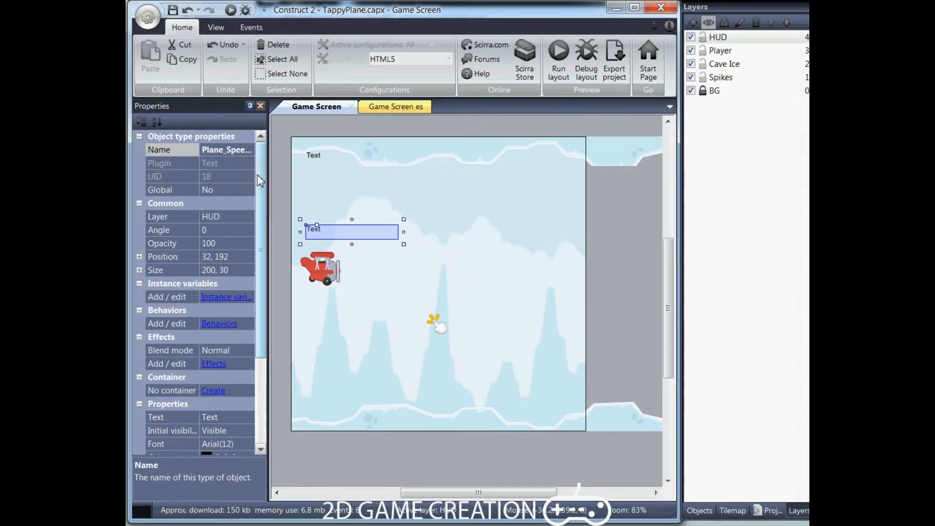
# Increase the height of Score_TXT to 64 and set its text color to bright cyan.
pyautogui.click(314, 156)
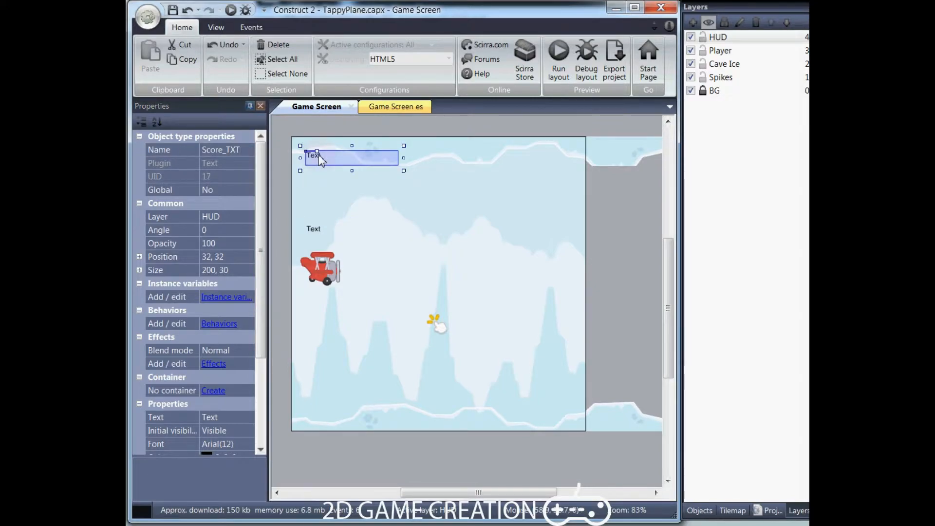
pyautogui.moveTo(352, 171); pyautogui.dragTo(355, 191)
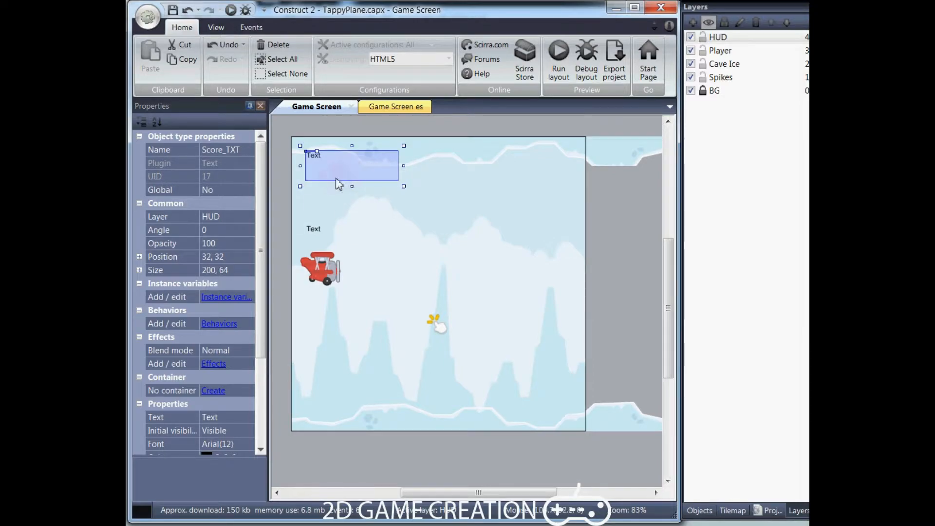
pyautogui.scroll(-1, 263, 306)
pyautogui.scroll(-3, 263, 305)
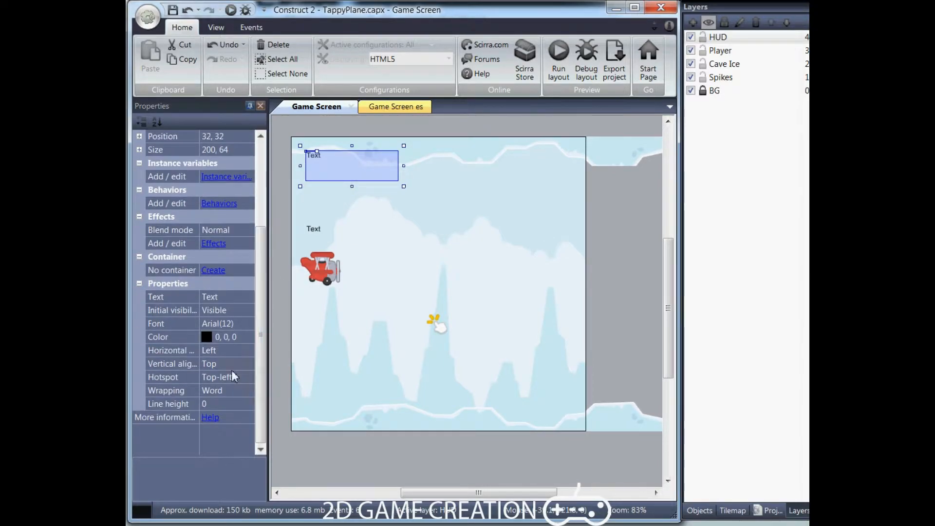
pyautogui.click(214, 342)
pyautogui.click(248, 337)
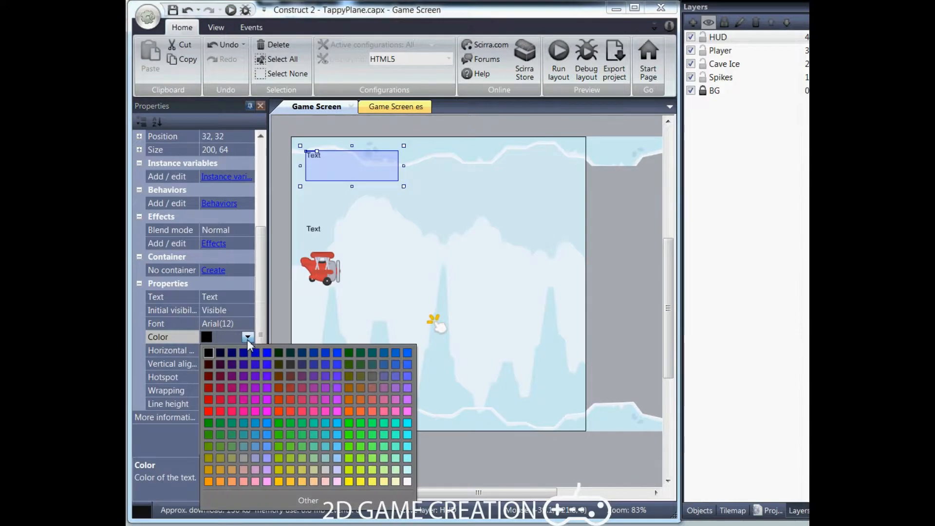
pyautogui.click(407, 427)
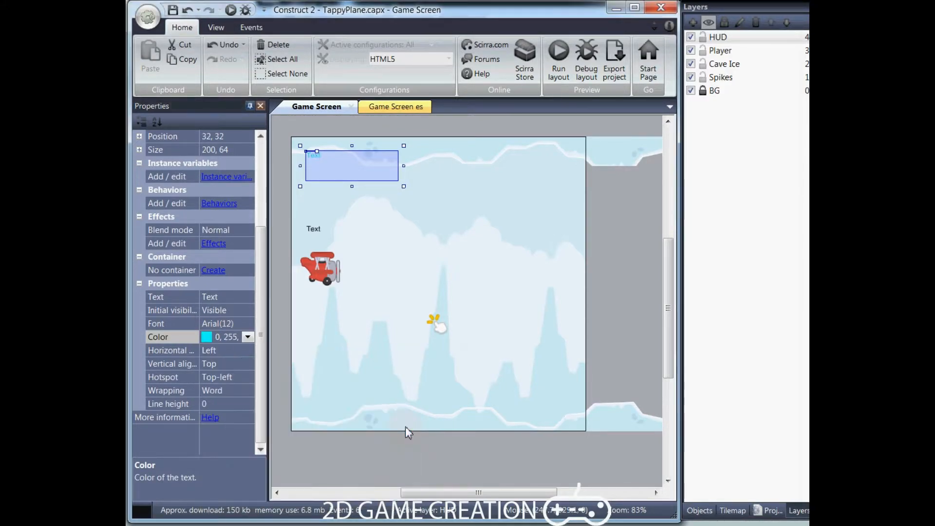
# Set the font size of Score_TXT to 20.
pyautogui.click(229, 324)
pyautogui.click(247, 325)
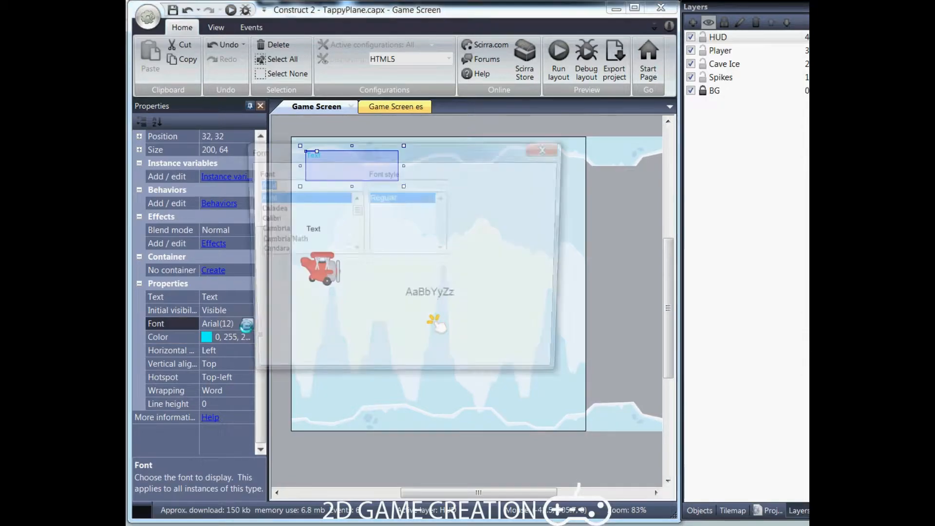
pyautogui.click(463, 231)
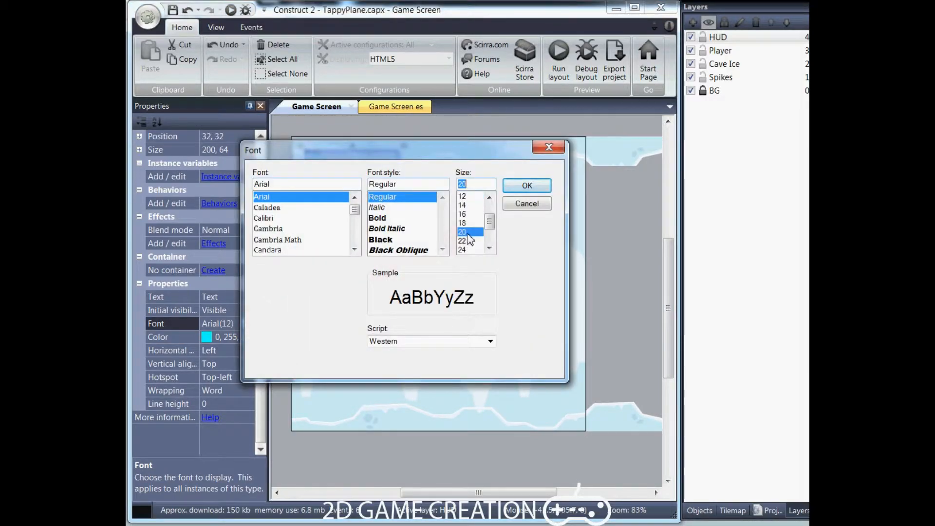
pyautogui.click(517, 186)
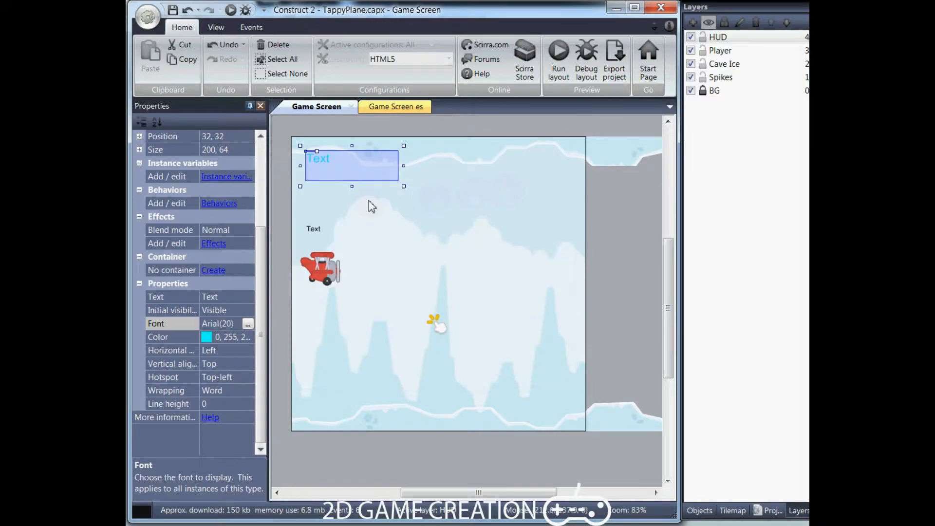
# Set the font size of Score_TXT to 36, keeping Arial Regular.
pyautogui.click(248, 325)
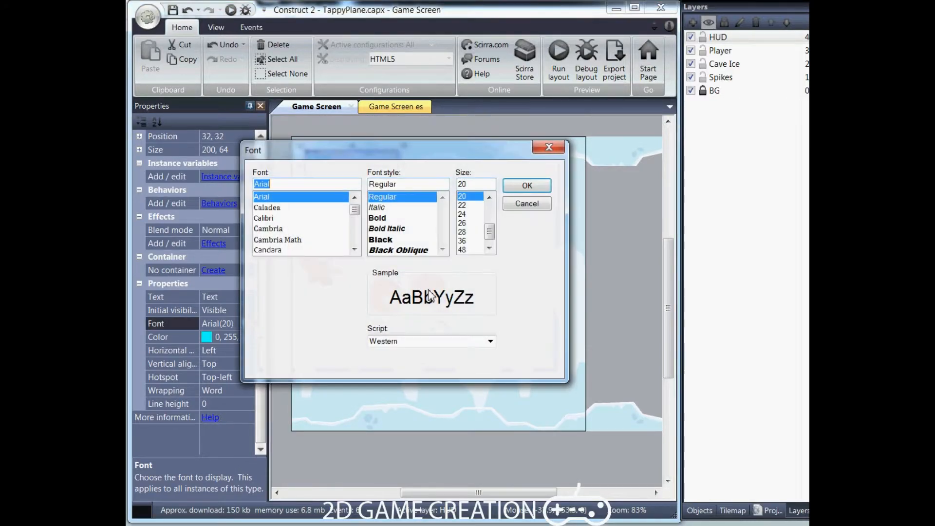
pyautogui.click(462, 242)
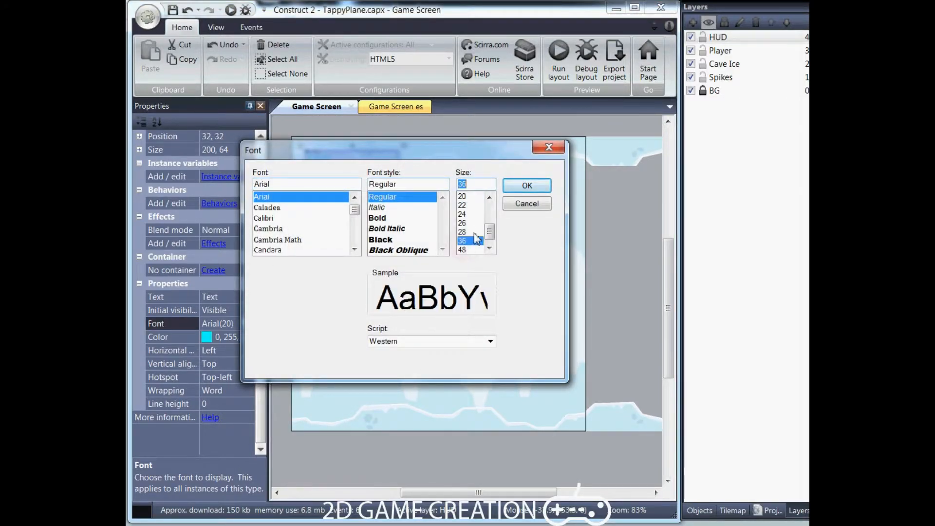
pyautogui.click(527, 185)
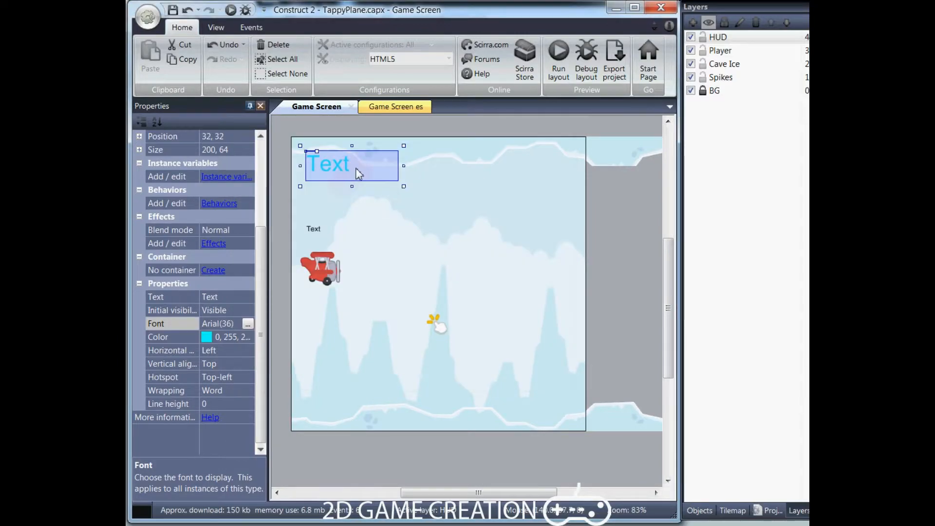
# Set the text color of Score_TXT to a pale cyan.
pyautogui.click(211, 337)
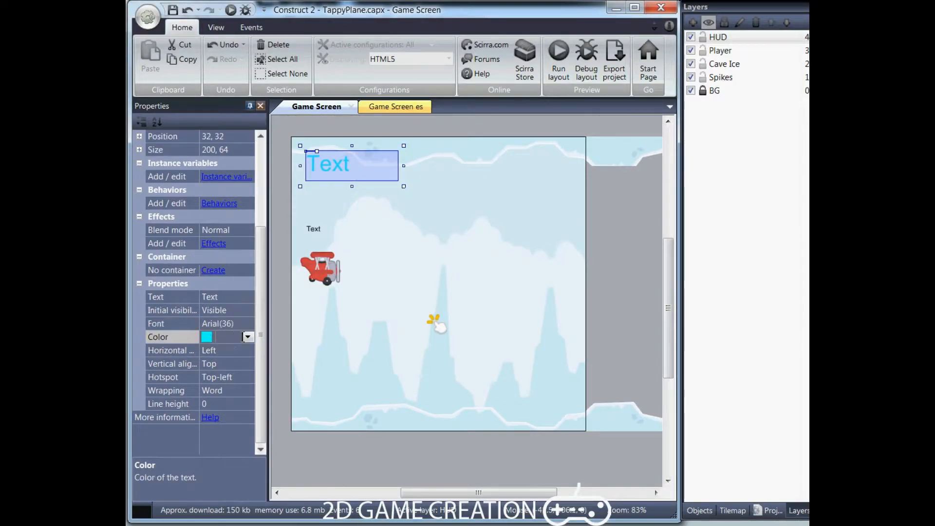
pyautogui.click(248, 337)
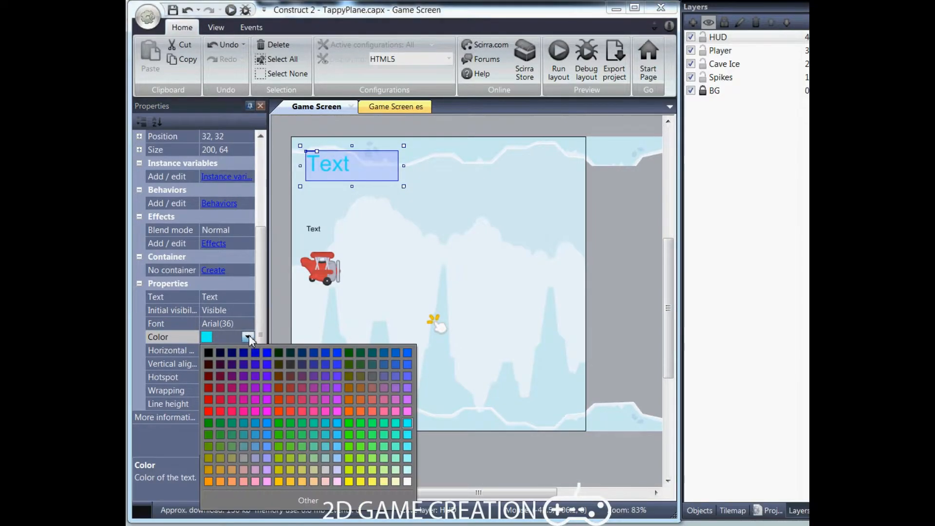
pyautogui.click(408, 469)
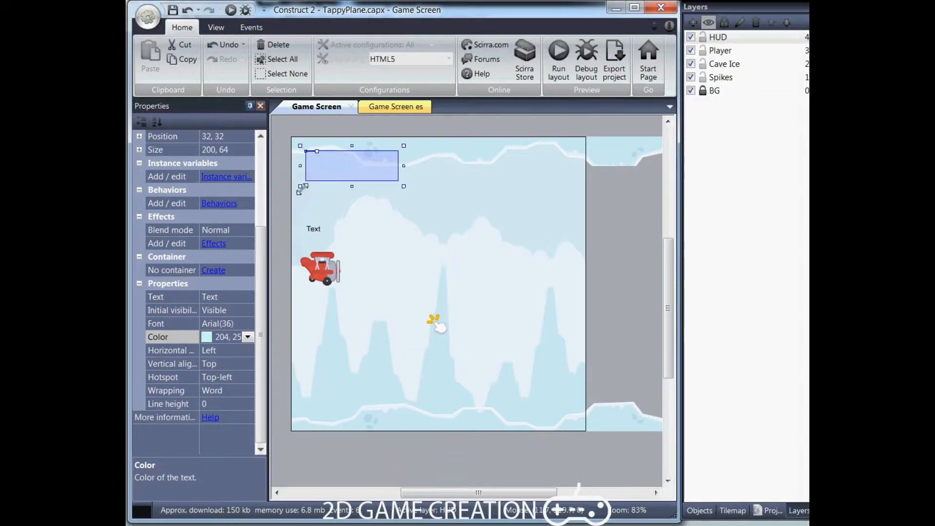
# Set the displayed text of Score_TXT to "Score:" and widen its box to 544.
pyautogui.click(215, 298)
pyautogui.click(234, 301)
pyautogui.click(193, 297)
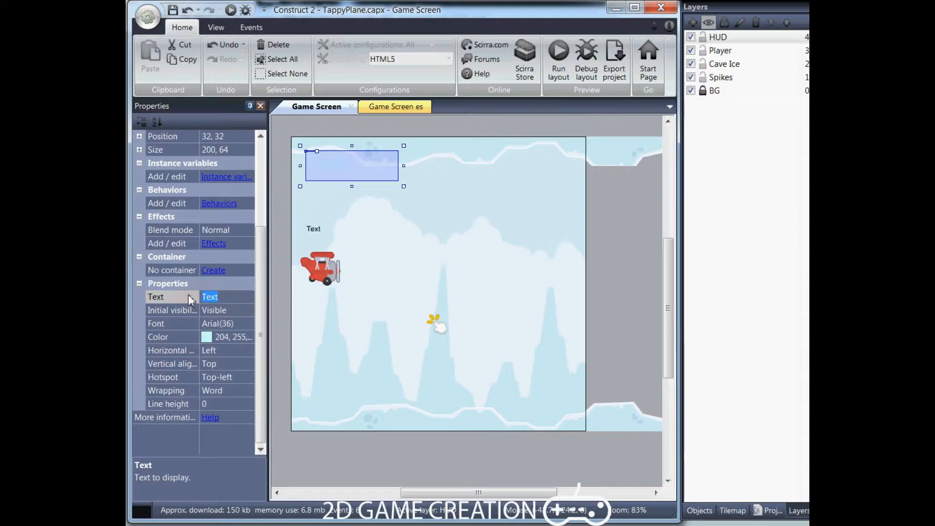
pyautogui.write('Score:')
pyautogui.moveTo(404, 165); pyautogui.dragTo(566, 169)
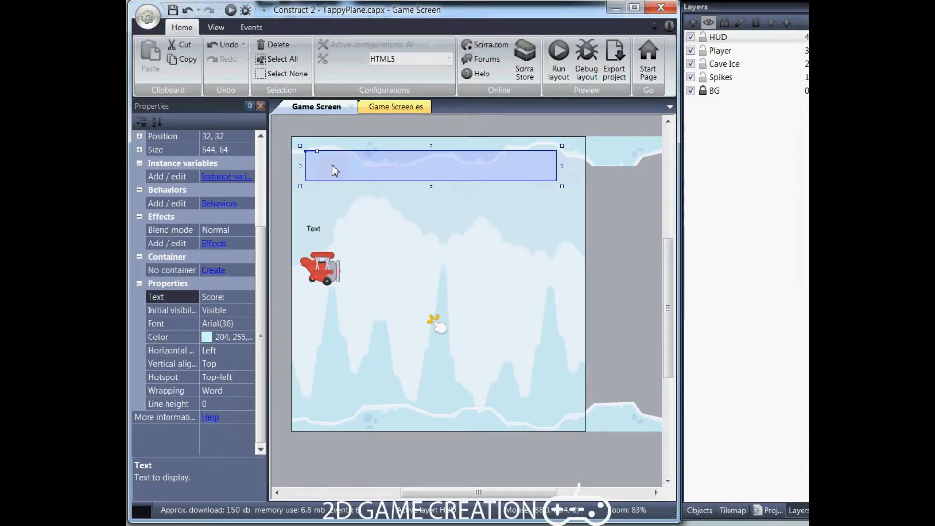
# Set the vertical alignment of Score_TXT to Center and its hotspot to Left.
pyautogui.click(223, 351)
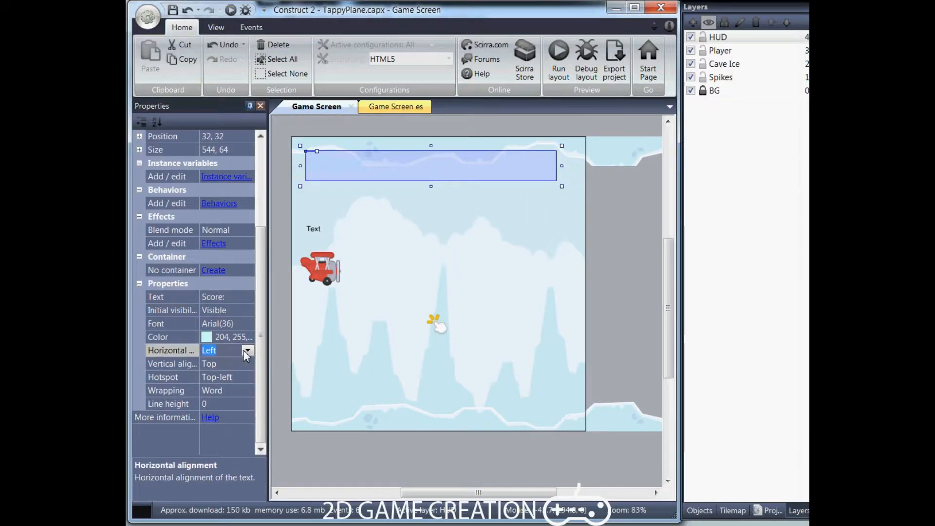
pyautogui.click(238, 365)
pyautogui.click(247, 365)
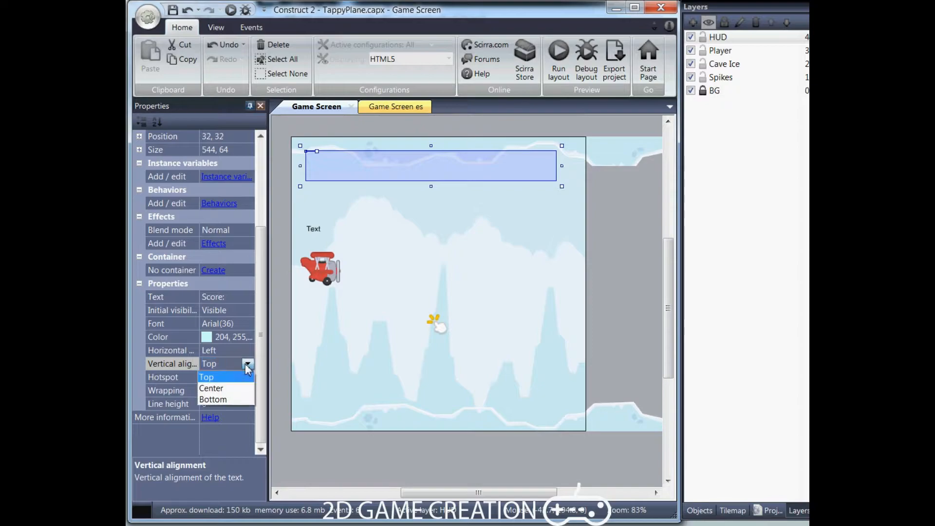
pyautogui.click(238, 388)
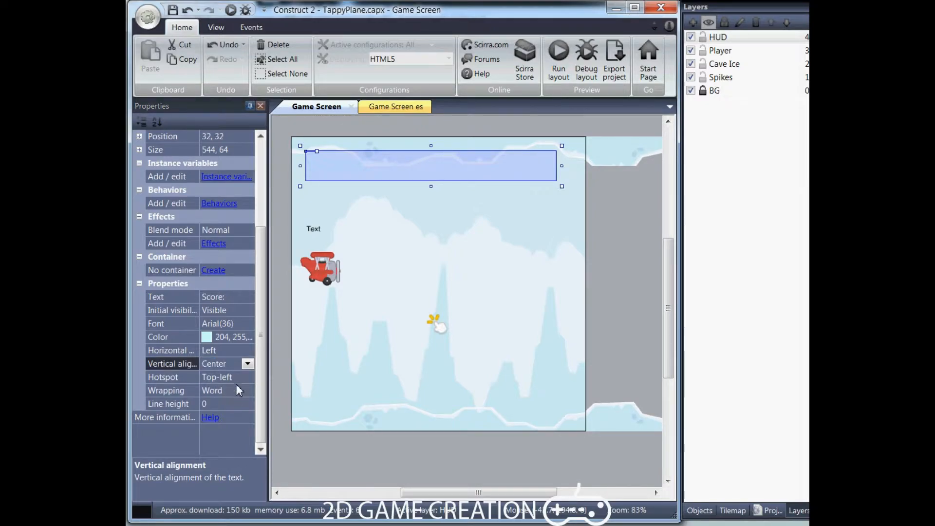
pyautogui.click(238, 378)
pyautogui.click(247, 378)
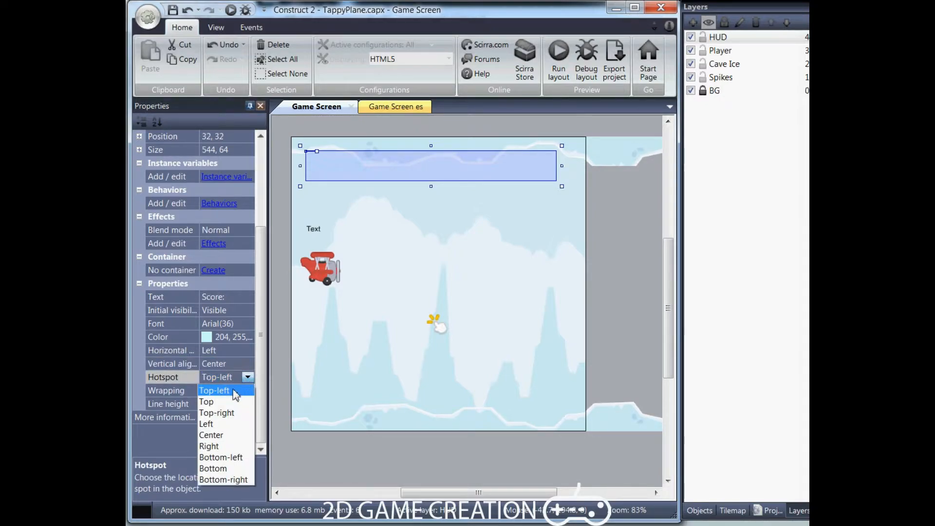
pyautogui.click(221, 419)
# Move Score_TXT to position 0, 32 in the layout's upper corner and save the project.
pyautogui.moveTo(355, 157)
pyautogui.mouseDown()
pyautogui.moveTo(351, 177)
pyautogui.moveTo(323, 178)
pyautogui.moveTo(346, 181)
pyautogui.moveTo(351, 165)
pyautogui.mouseUp()
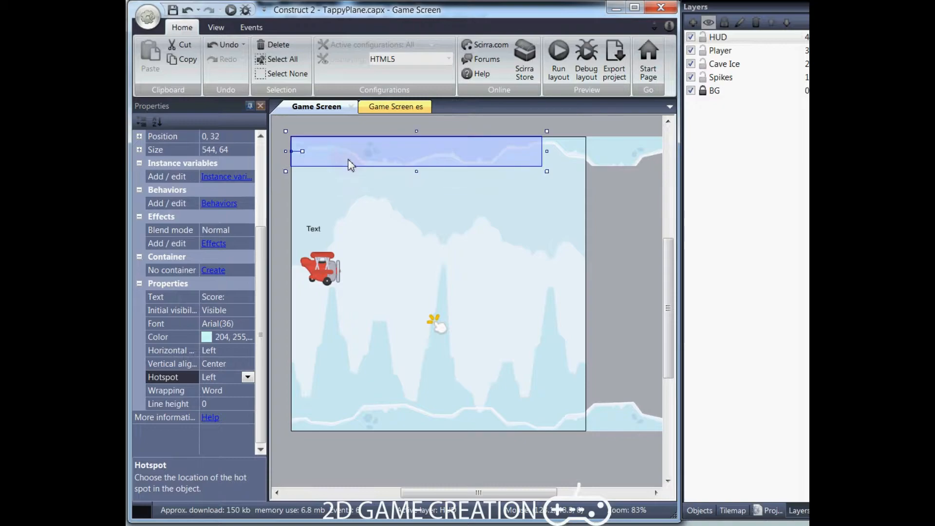
pyautogui.click(287, 216)
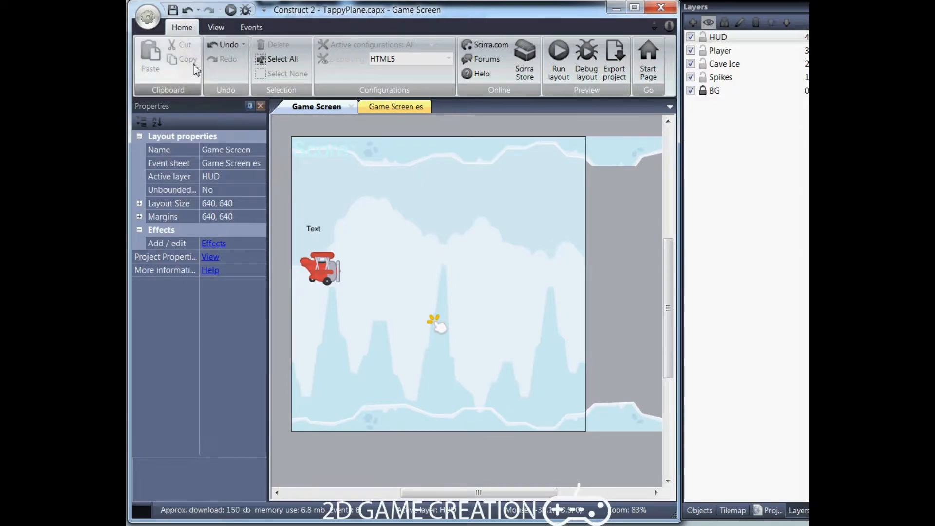
pyautogui.click(173, 14)
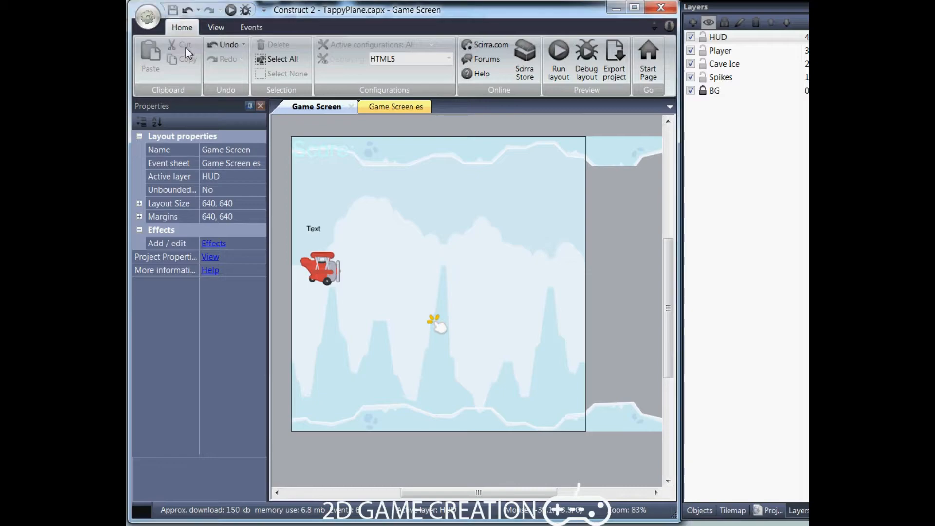
# Set the font size of the speed text above the plane to 14, keeping Arial Regular.
pyautogui.click(325, 156)
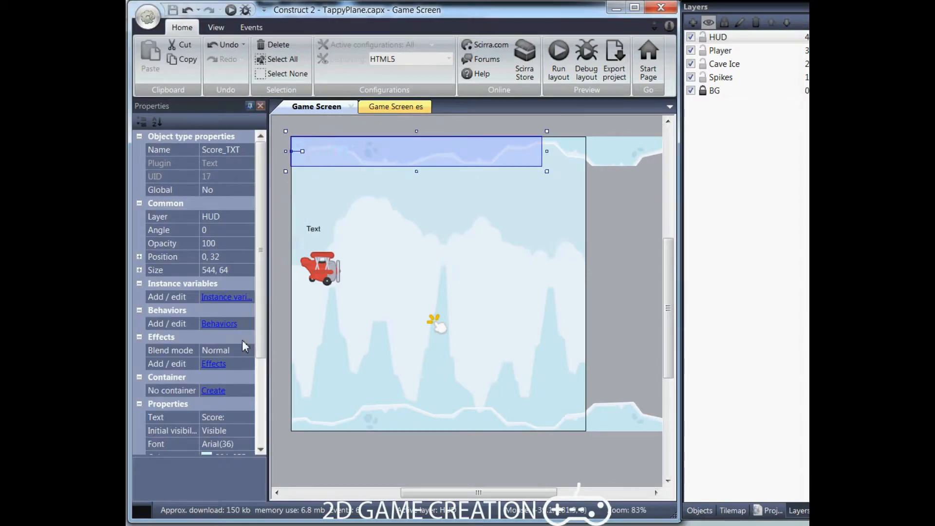
pyautogui.scroll(-3, 258, 321)
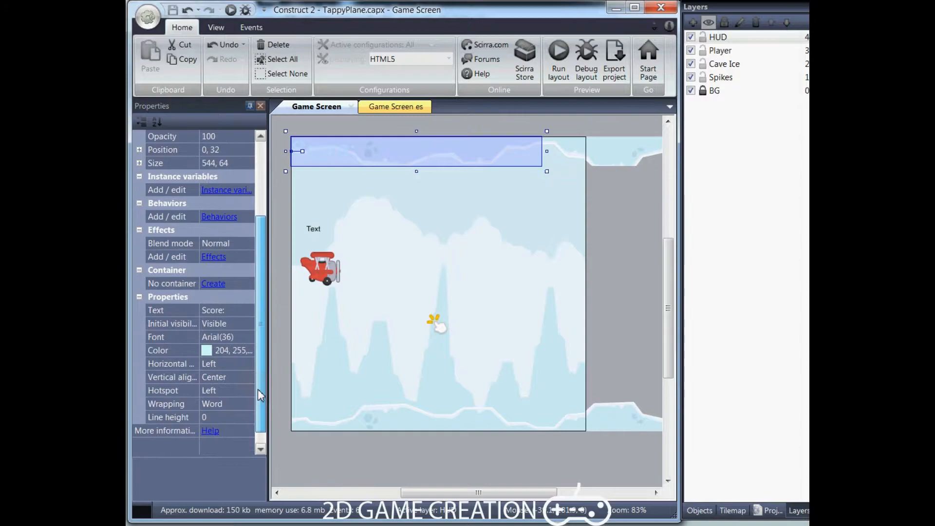
pyautogui.click(318, 235)
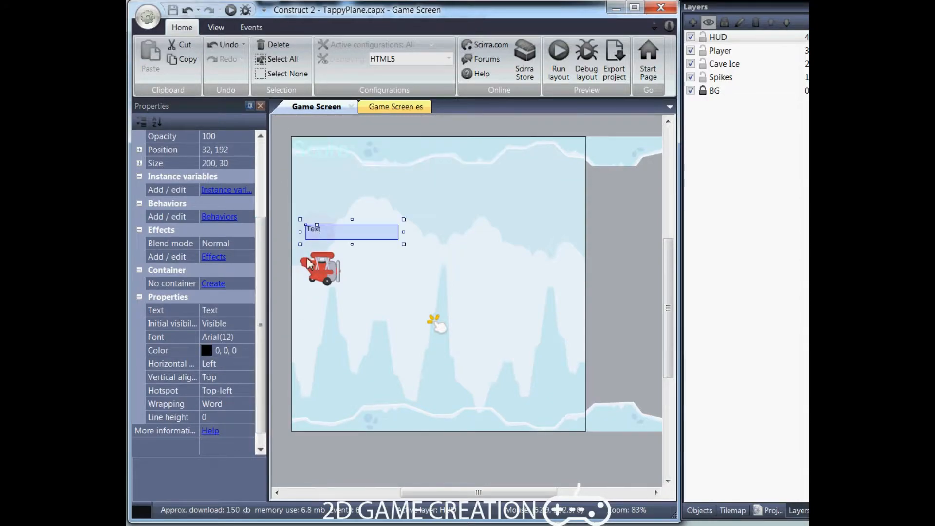
pyautogui.click(228, 336)
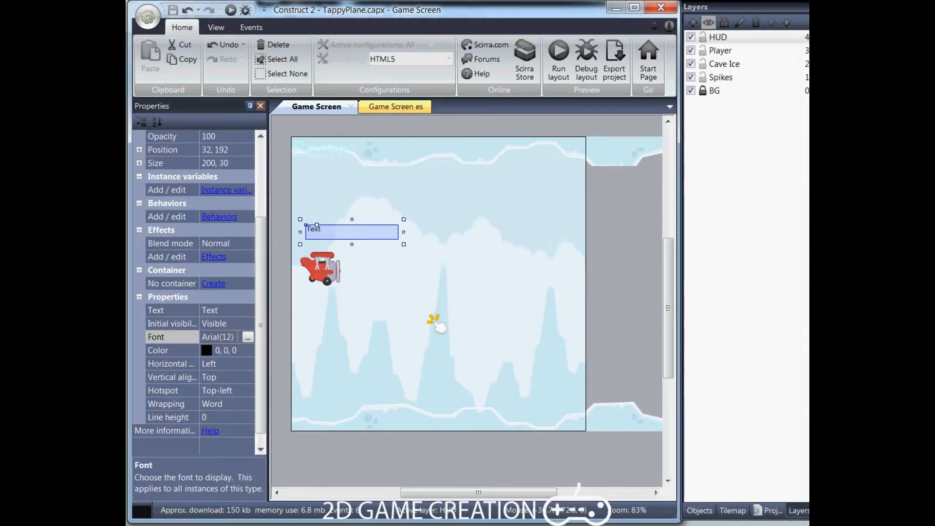
pyautogui.click(248, 337)
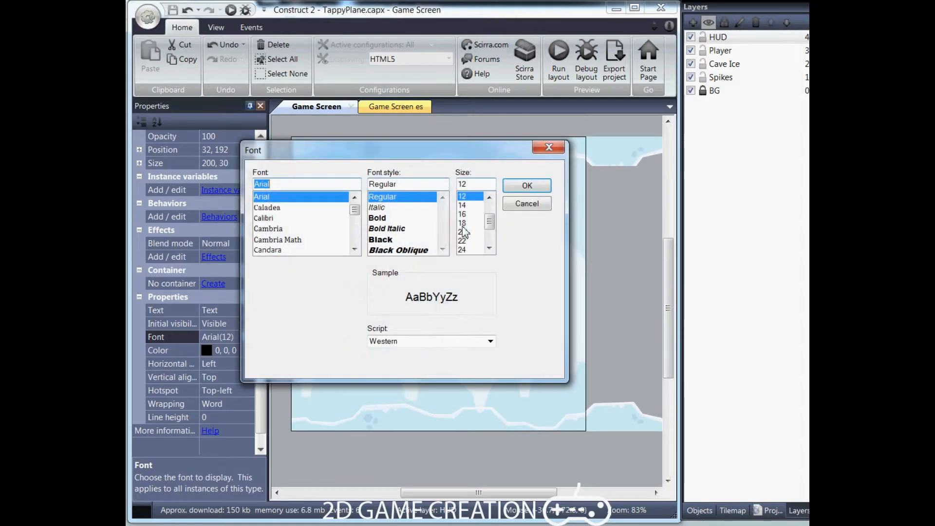
pyautogui.click(467, 206)
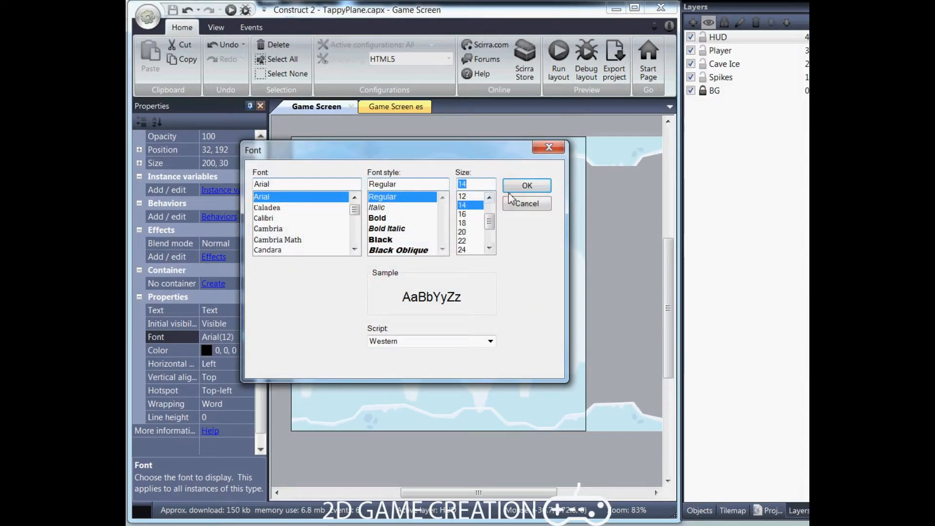
pyautogui.click(526, 187)
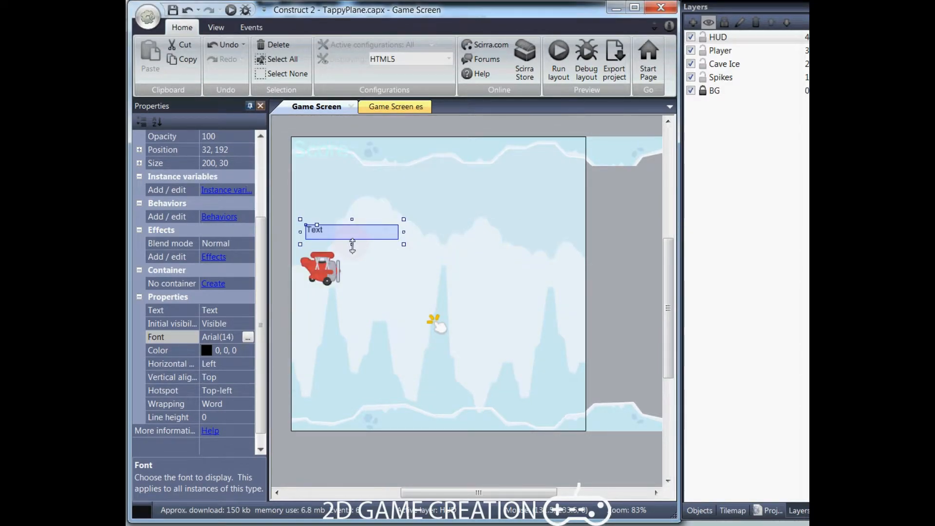
# Set the speed text's vertical alignment to Center and its hotspot to Left.
pyautogui.click(227, 378)
pyautogui.click(247, 378)
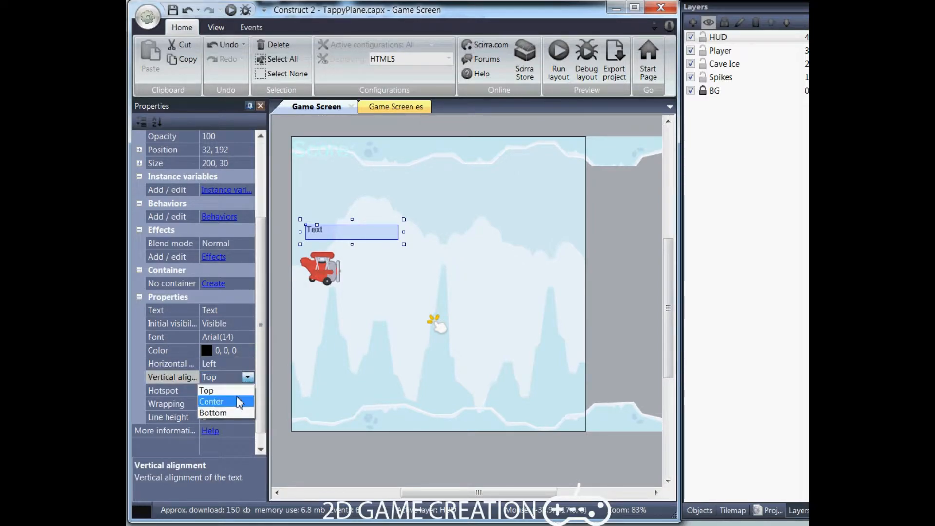
pyautogui.click(236, 399)
pyautogui.click(233, 392)
pyautogui.click(248, 391)
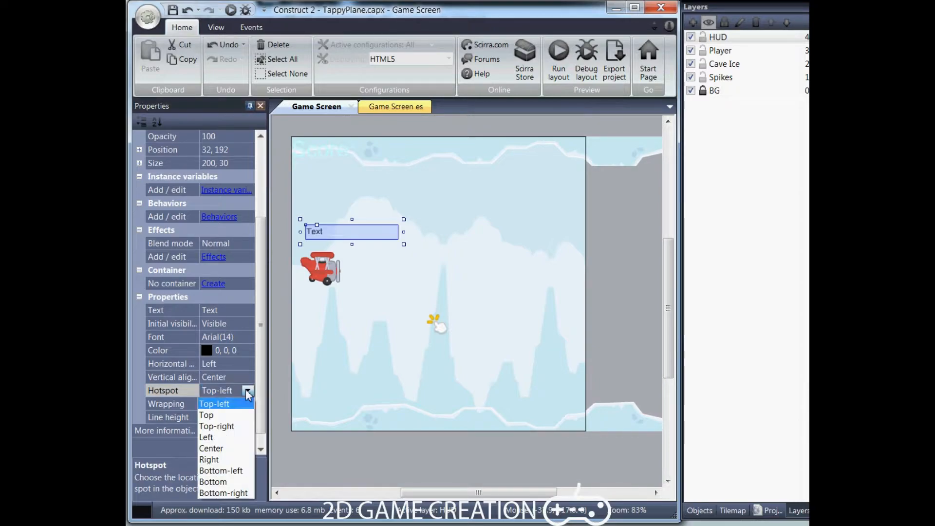
pyautogui.click(220, 437)
# Move the speed text to position 32, 224 just above the plane and set its displayed text to "Speed:".
pyautogui.moveTo(332, 232); pyautogui.dragTo(333, 246)
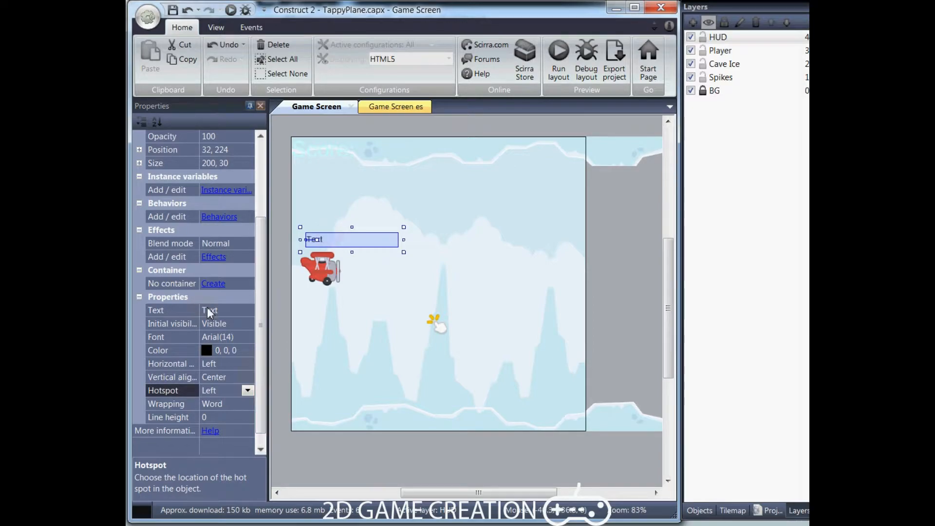
pyautogui.click(224, 311)
pyautogui.write('Speed:')
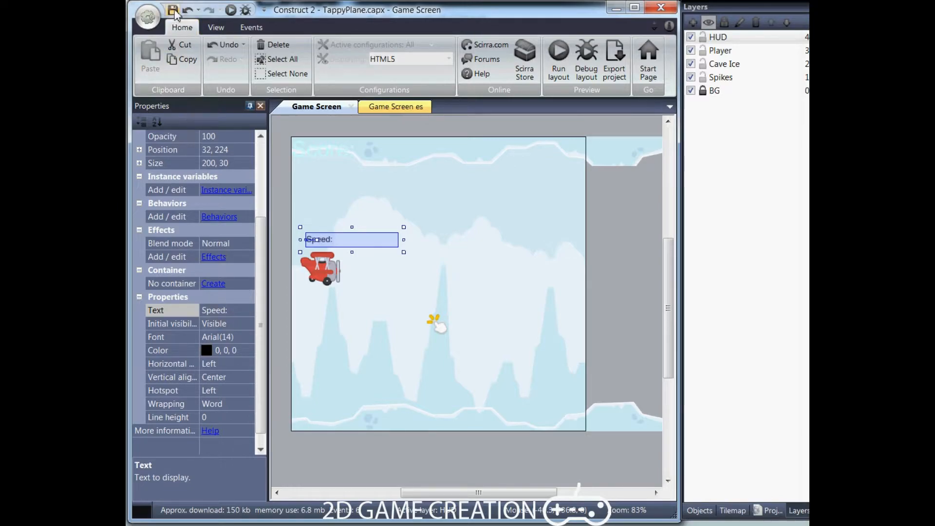
# Save the project and switch to the Game Screen event sheet.
pyautogui.click(176, 14)
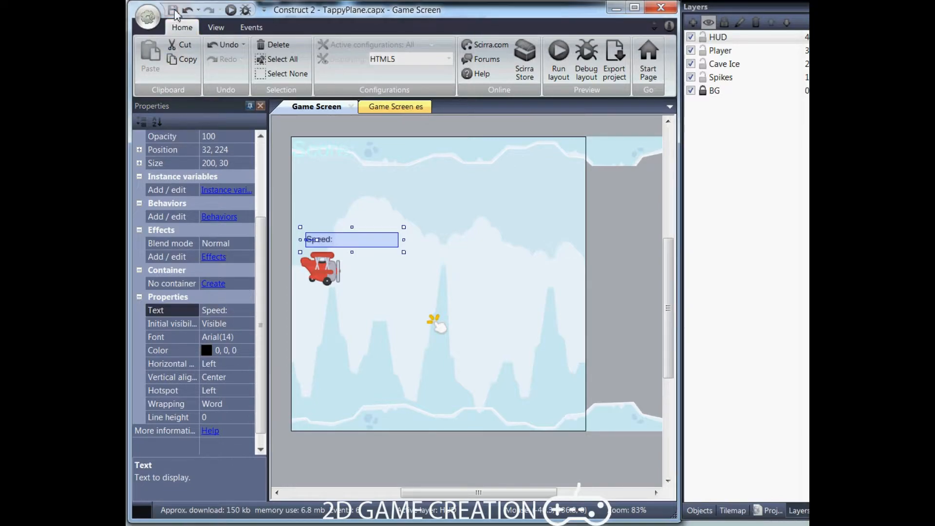
pyautogui.click(284, 240)
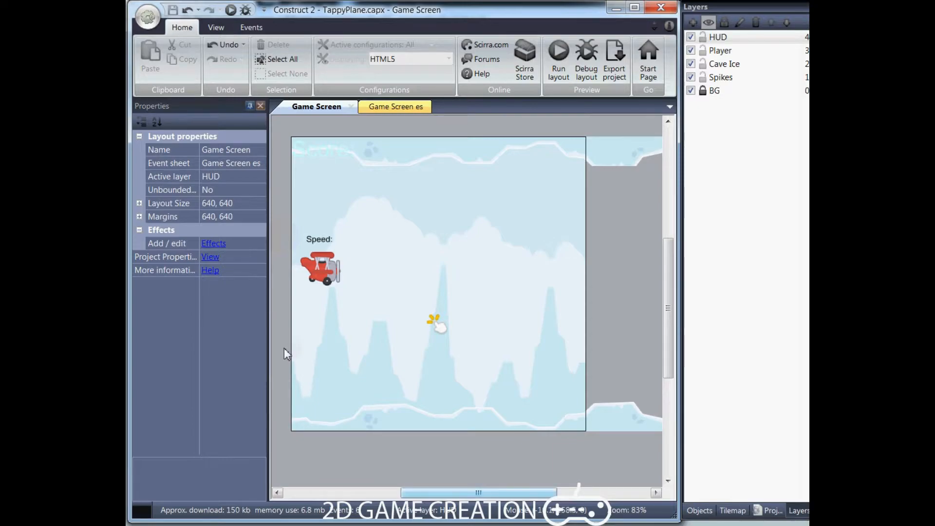
pyautogui.click(396, 106)
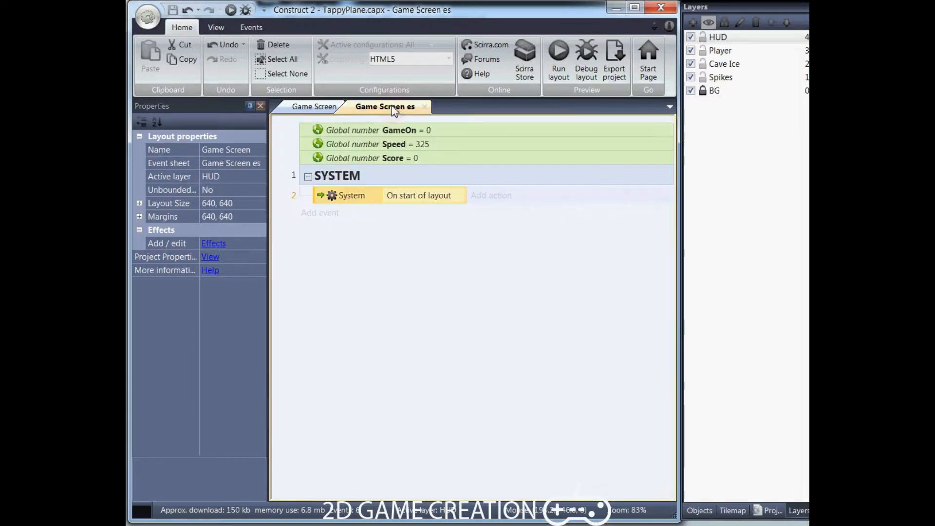
# Add a System Set value action to the On start of layout event that sets GameOn to 0.
pyautogui.click(484, 195)
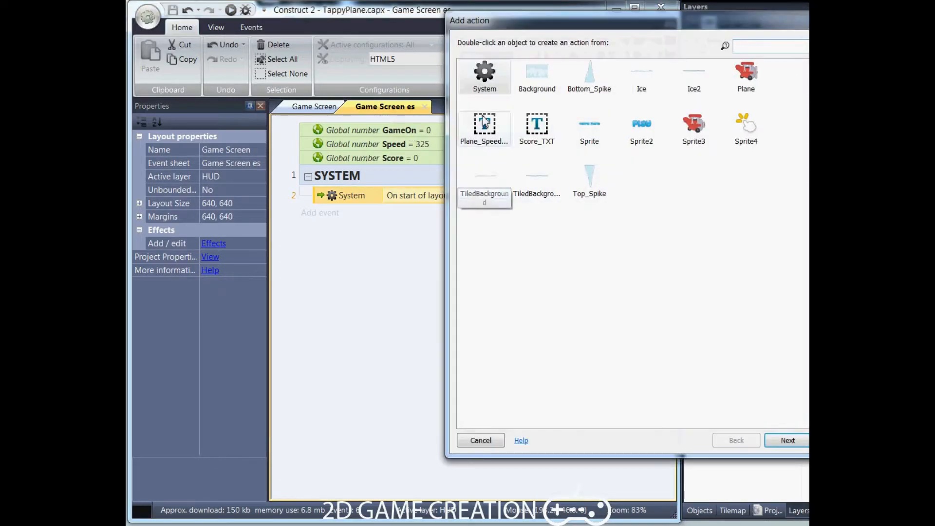
pyautogui.doubleClick(485, 77)
pyautogui.click(500, 221)
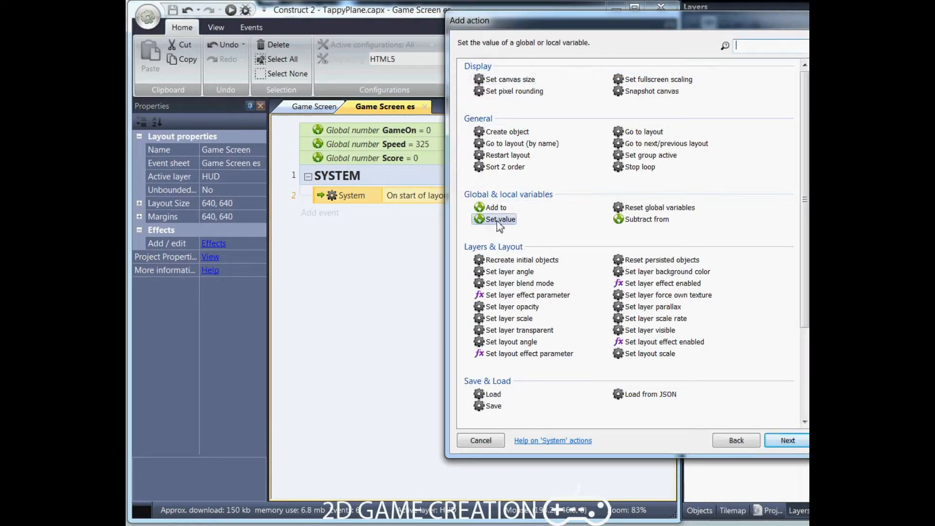
pyautogui.doubleClick(499, 220)
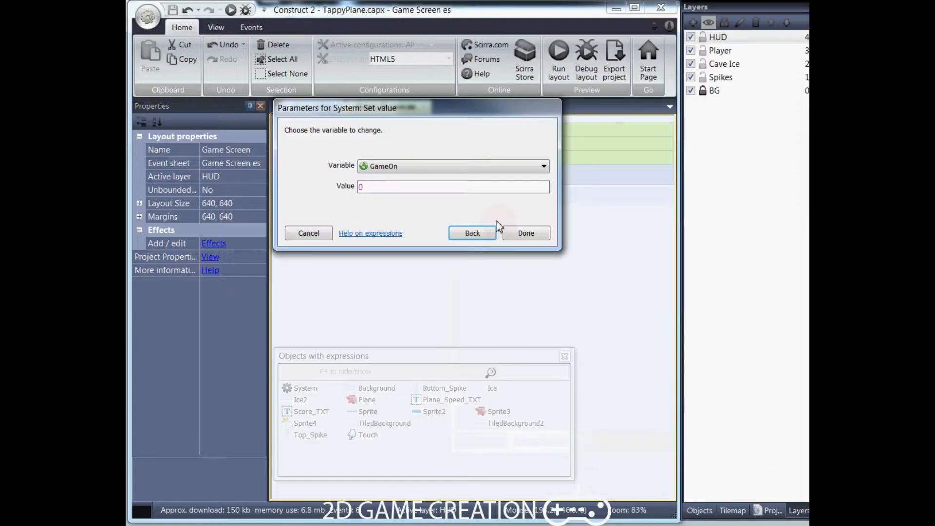
pyautogui.click(524, 233)
# Copy the Set GameOn action and paste it twice into the On start of layout event.
pyautogui.click(481, 200)
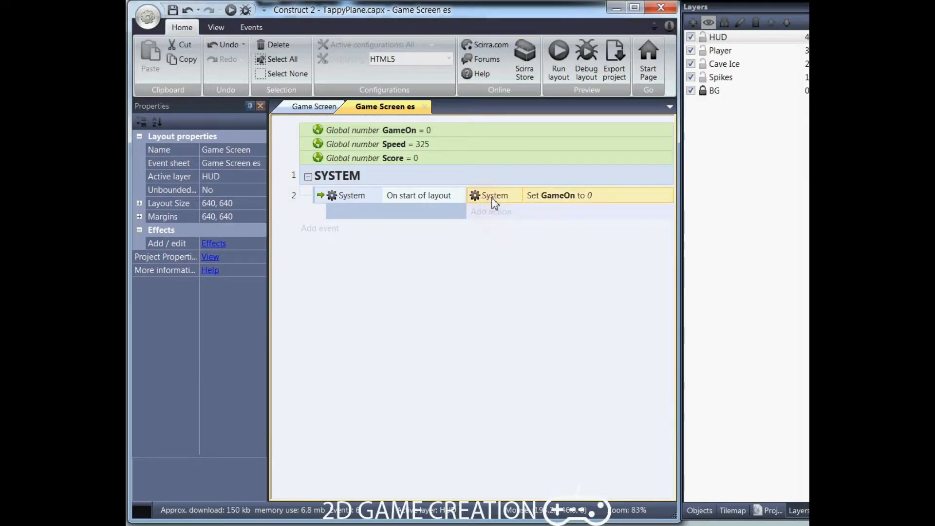
pyautogui.rightClick(481, 202)
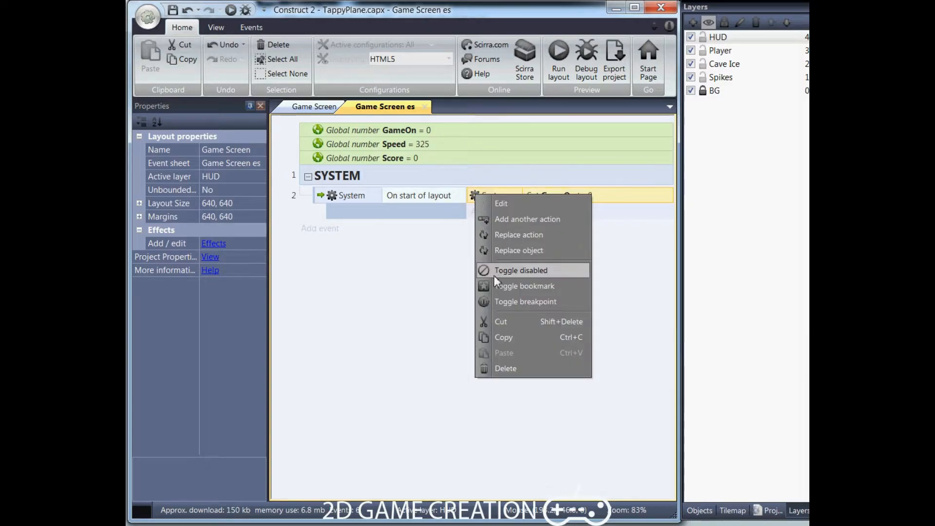
pyautogui.click(502, 336)
pyautogui.rightClick(480, 197)
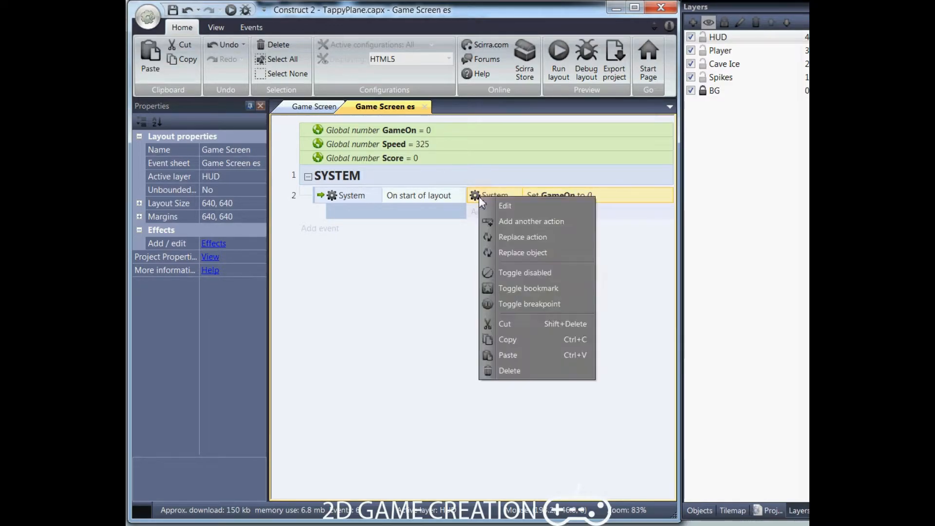
pyautogui.click(502, 355)
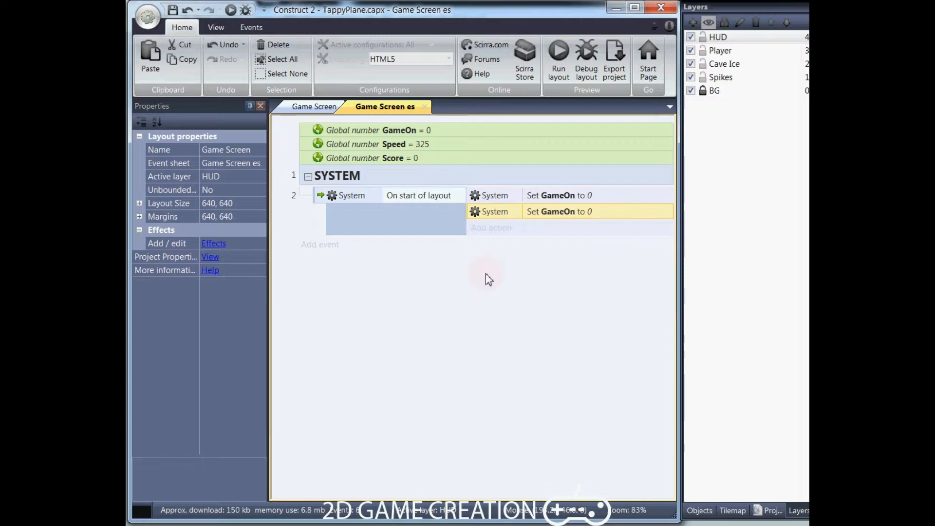
pyautogui.rightClick(476, 212)
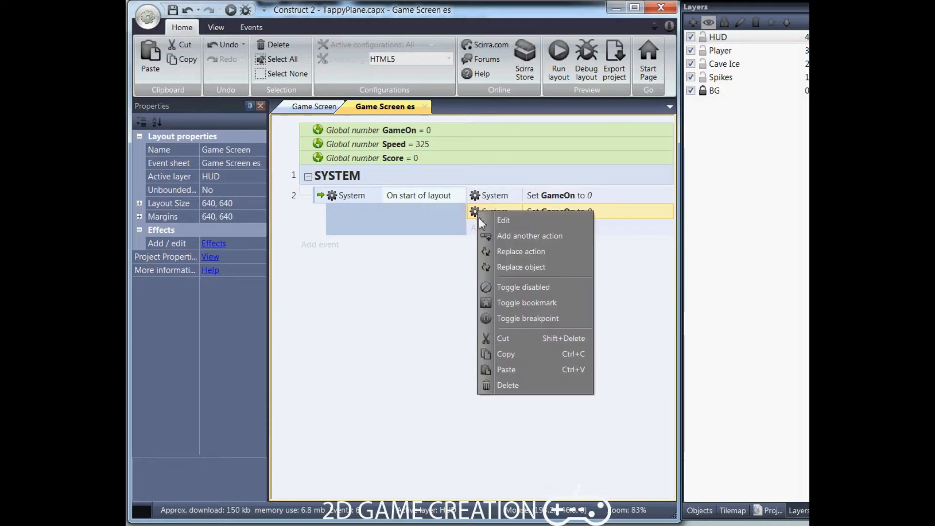
pyautogui.click(494, 369)
# Change the second Set GameOn action so that it sets the Score variable to 0.
pyautogui.doubleClick(532, 218)
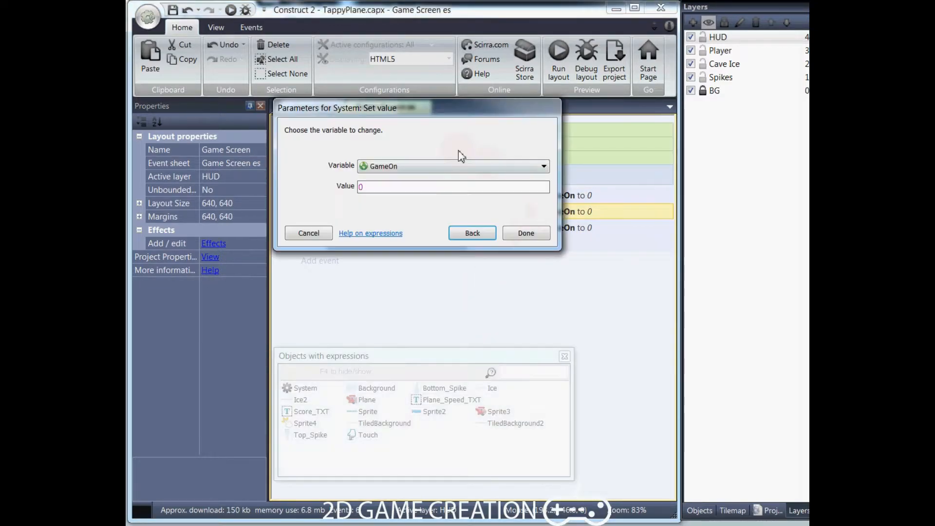
pyautogui.click(391, 167)
pyautogui.click(395, 190)
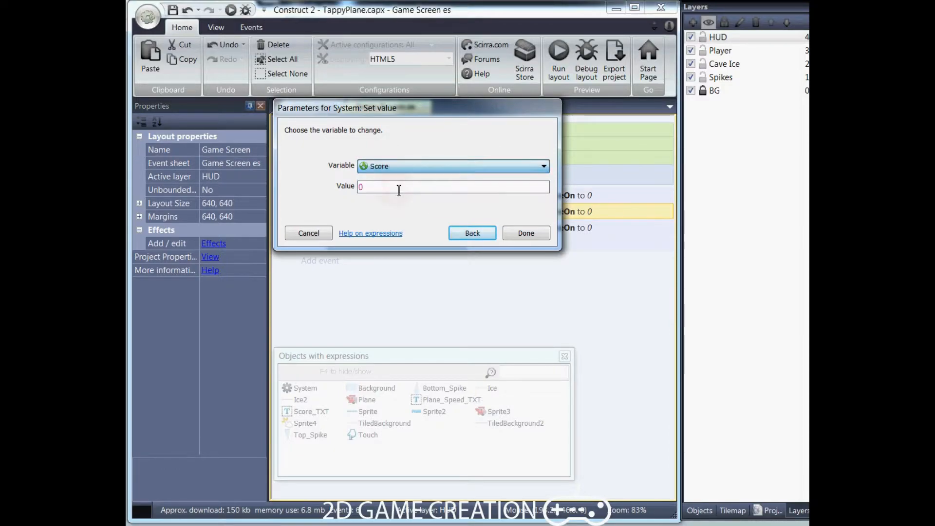
pyautogui.click(526, 234)
# Change the third Set GameOn action so that it sets the Speed variable to 325.
pyautogui.doubleClick(536, 228)
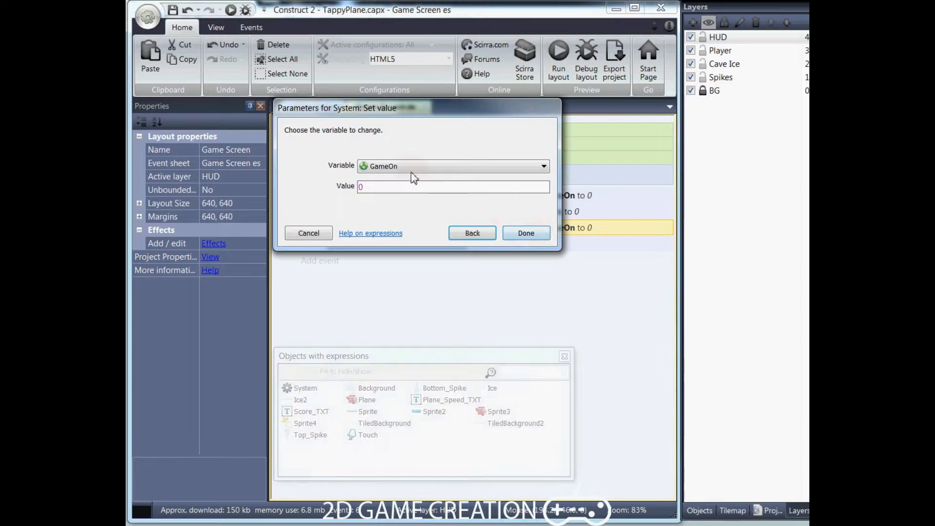
pyautogui.click(404, 166)
pyautogui.click(408, 200)
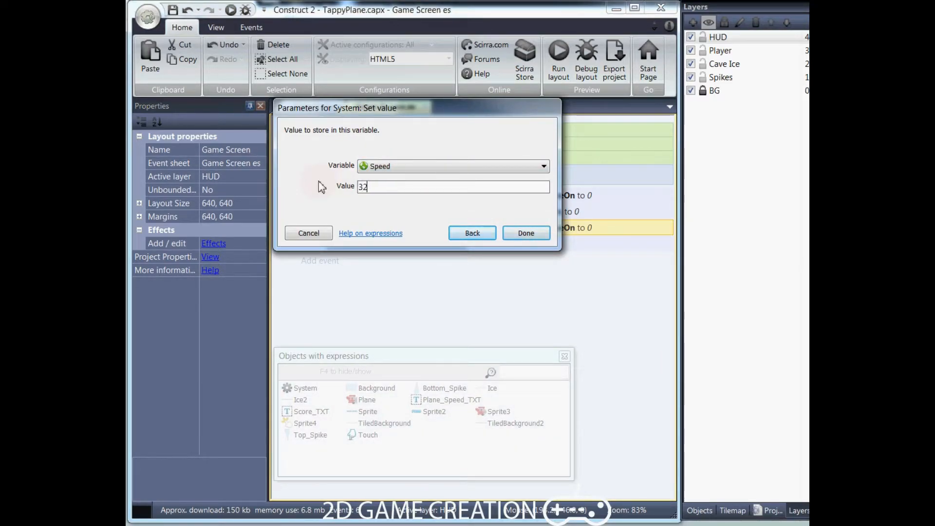
pyautogui.press('Return')
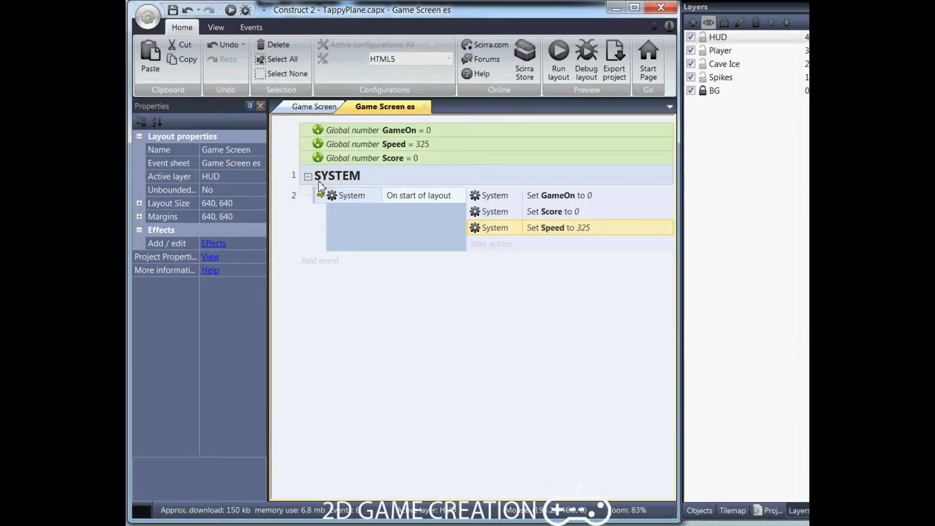
pyautogui.click(407, 146)
pyautogui.click(546, 230)
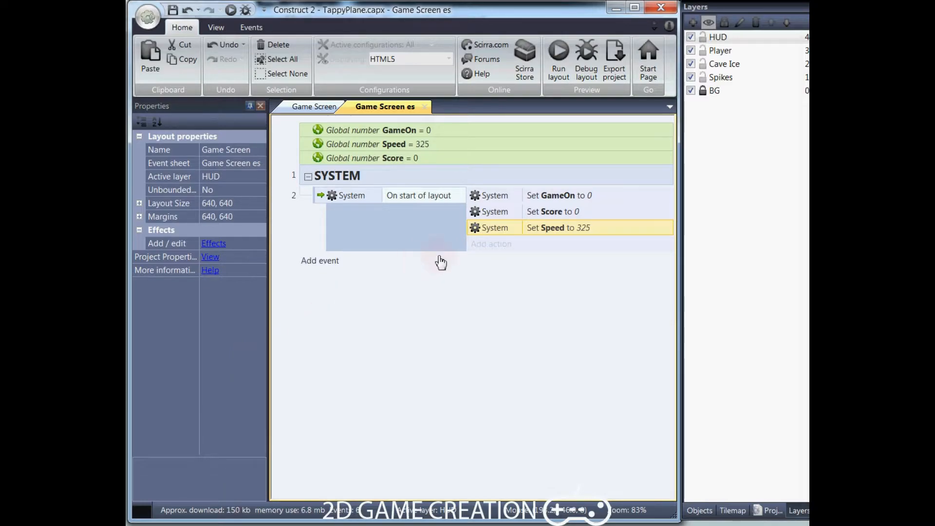
# Add a TiledBackground Set X to 0 action to the start-of-layout event and widen the actions' object-name column.
pyautogui.click(489, 245)
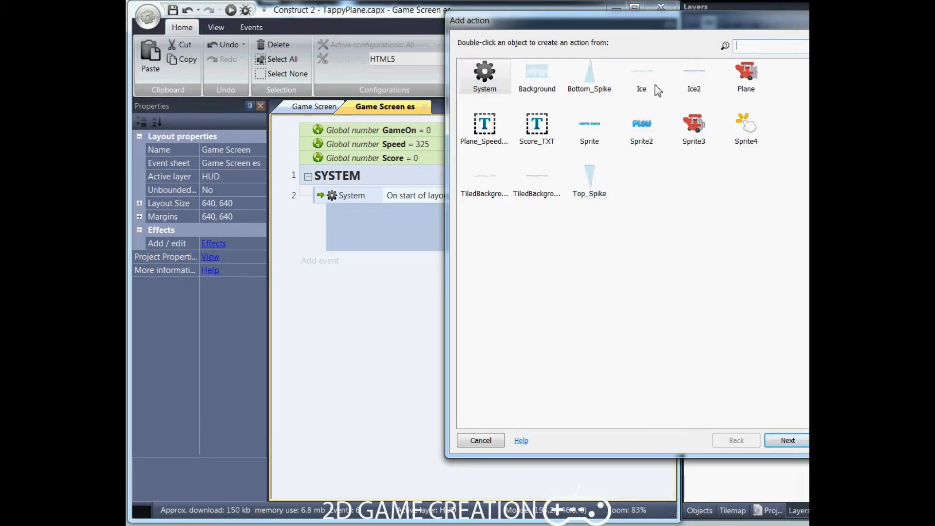
pyautogui.doubleClick(485, 181)
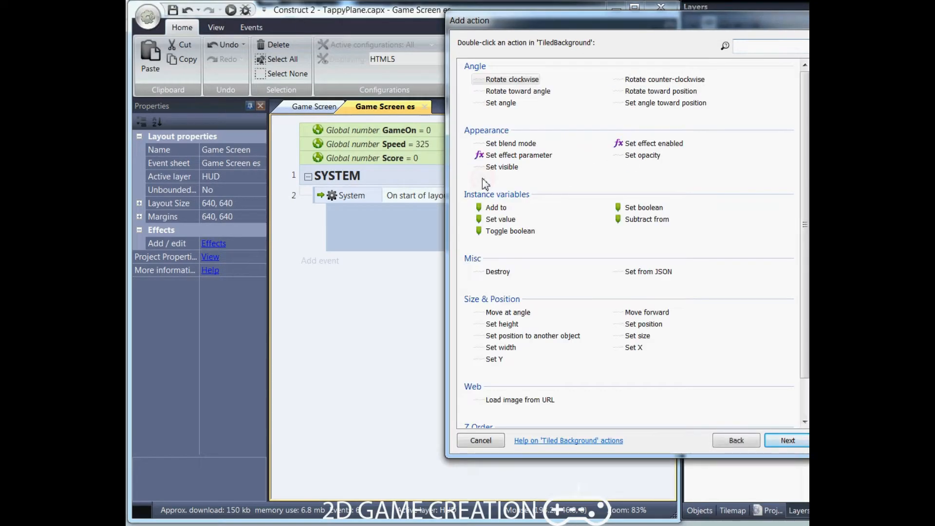
pyautogui.scroll(-3, 693, 361)
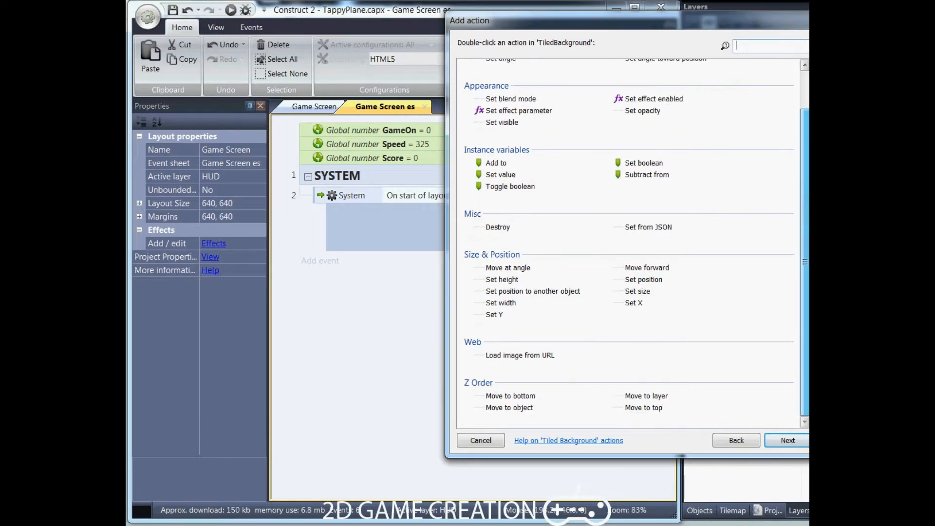
pyautogui.click(633, 303)
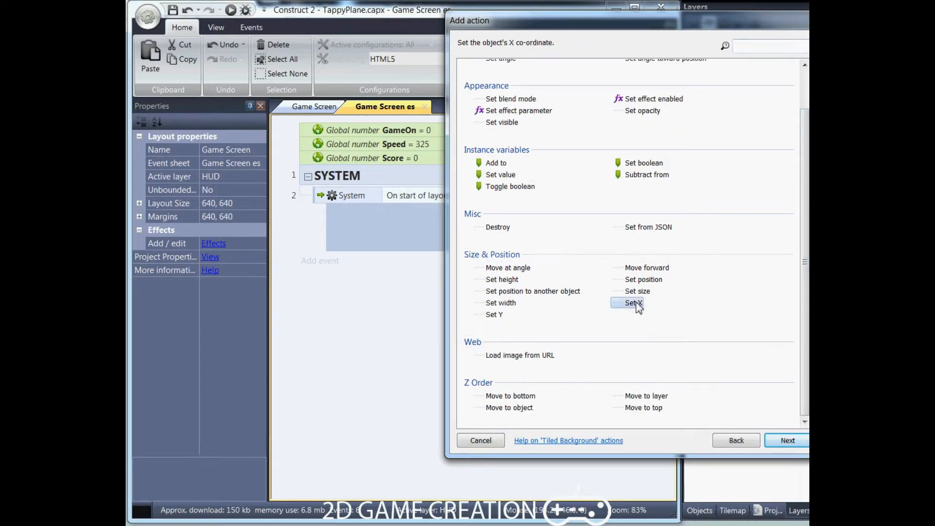
pyautogui.click(785, 440)
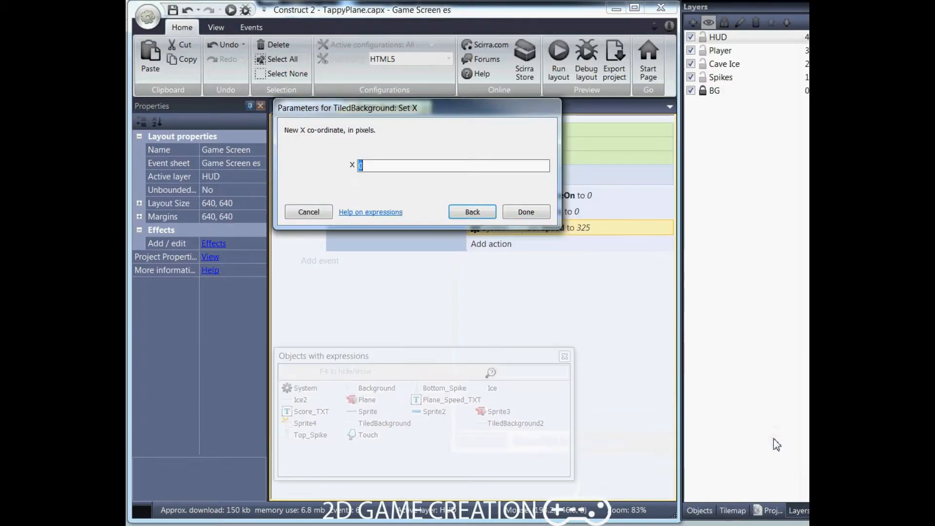
pyautogui.click(526, 212)
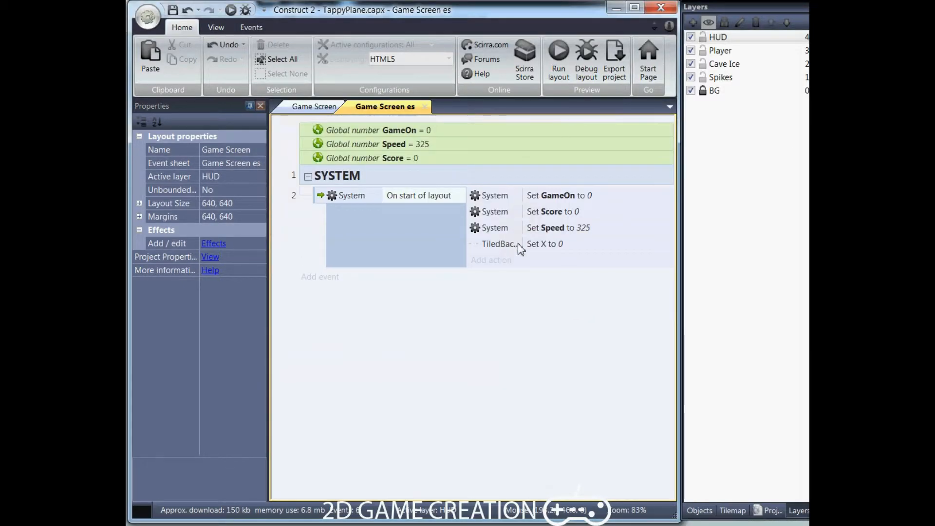
pyautogui.moveTo(528, 245); pyautogui.dragTo(554, 253)
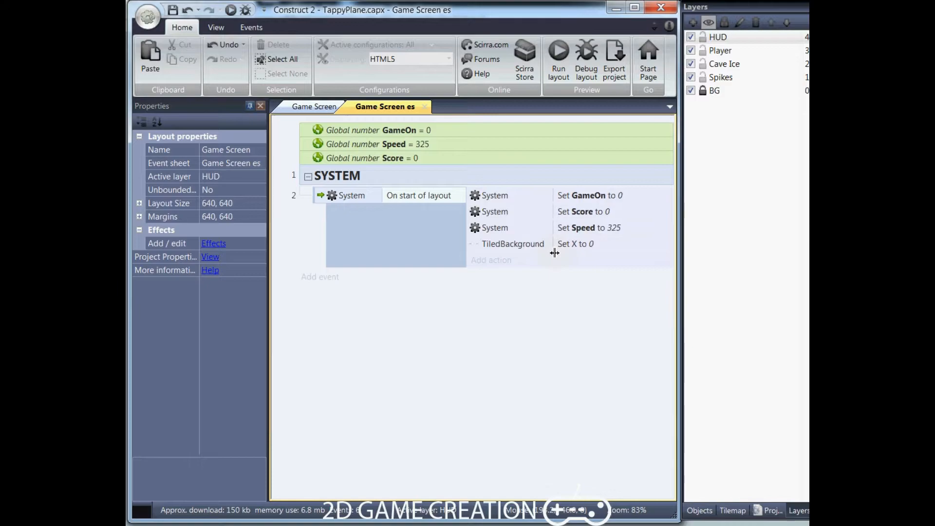
# Add a TiledBackground2 action to the start-of-layout event that sets its X coordinate to 0.
pyautogui.click(488, 263)
pyautogui.doubleClick(540, 188)
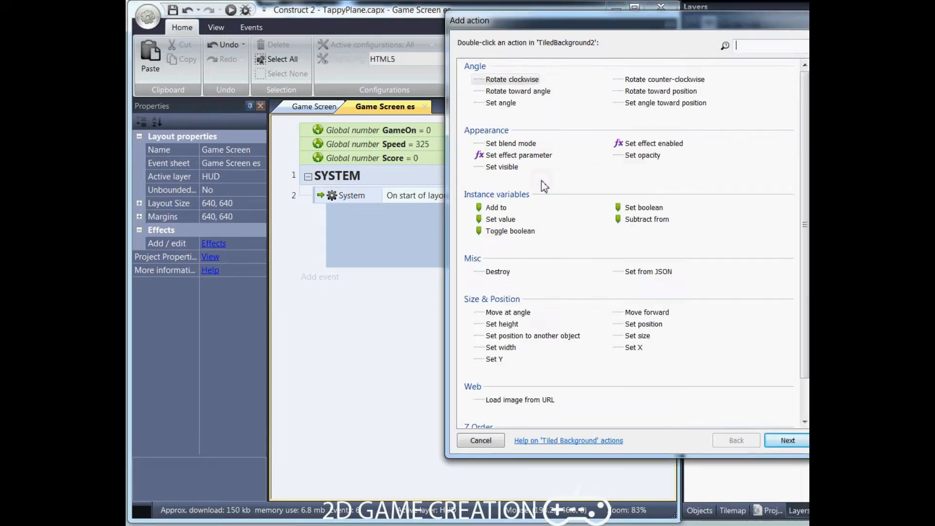
pyautogui.scroll(-2, 782, 226)
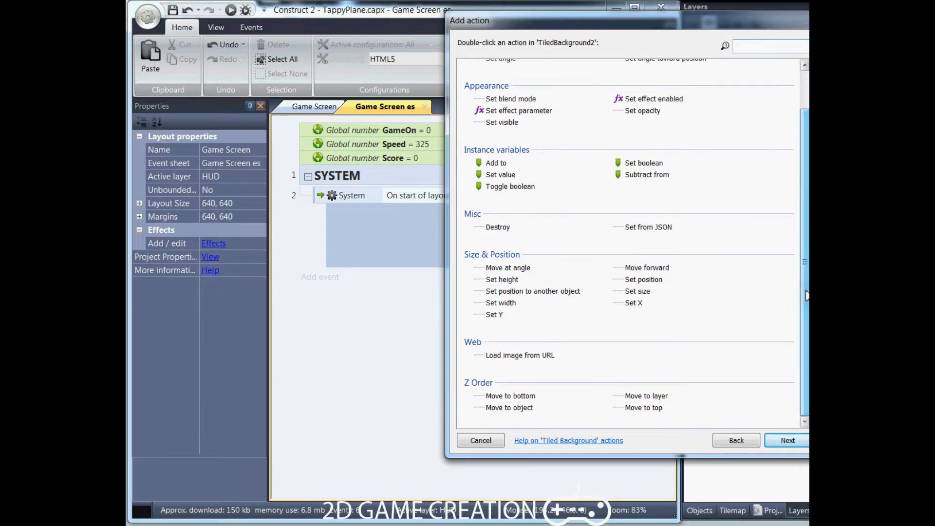
pyautogui.doubleClick(634, 302)
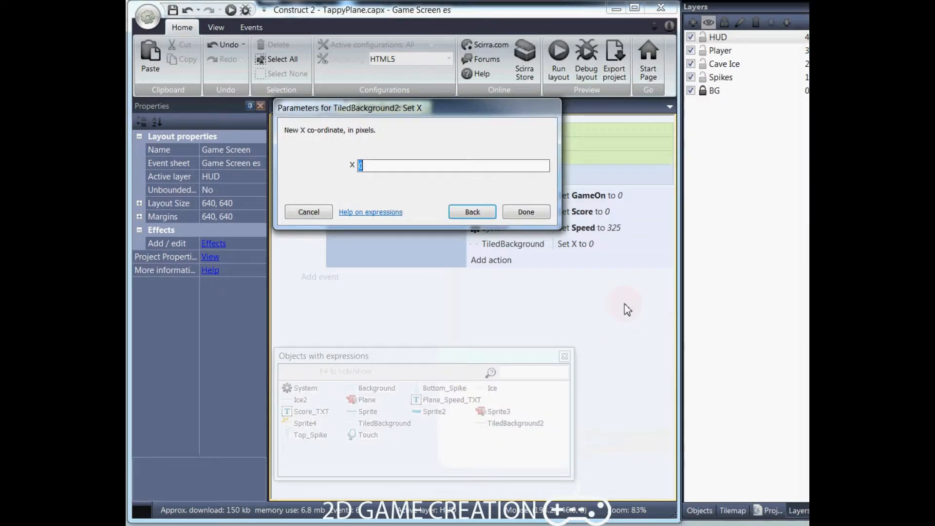
pyautogui.click(529, 211)
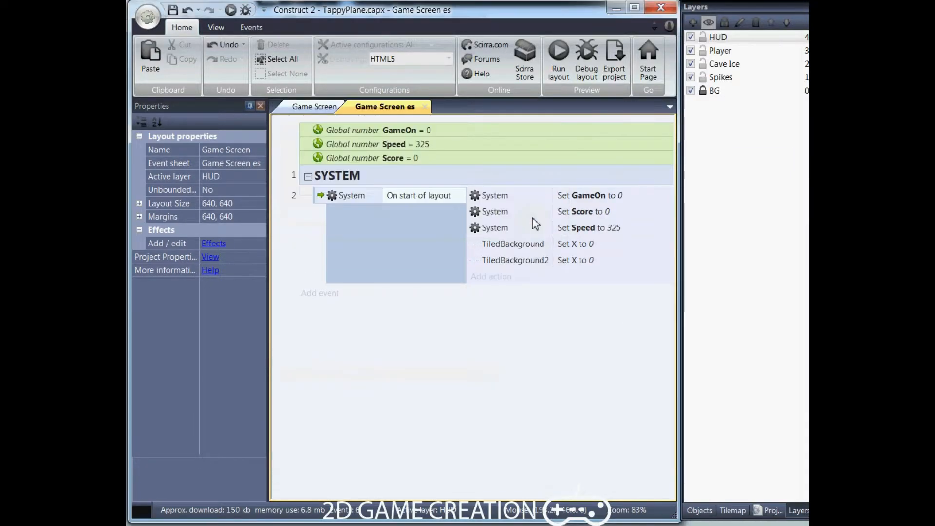
pyautogui.click(573, 263)
pyautogui.click(415, 373)
# Add a Destroy action for Bottom_Spike to the On start of layout event.
pyautogui.click(494, 280)
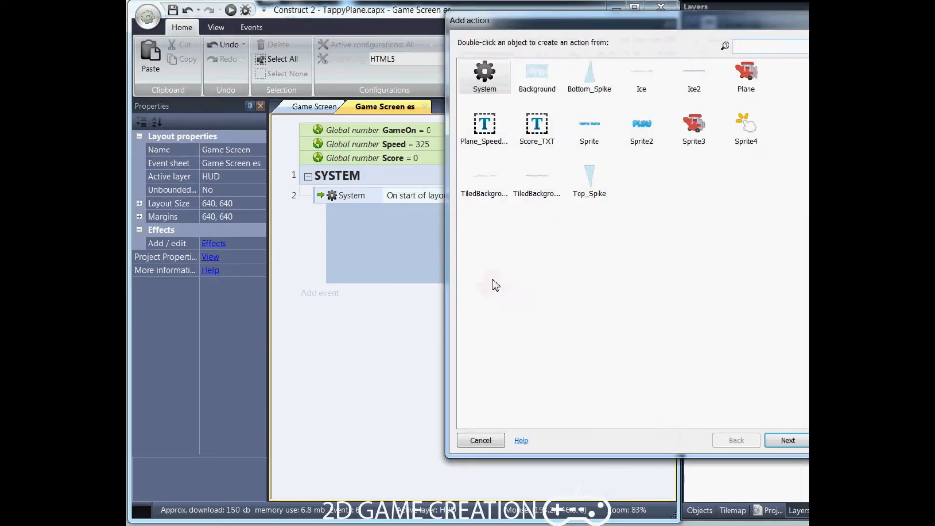
pyautogui.doubleClick(600, 85)
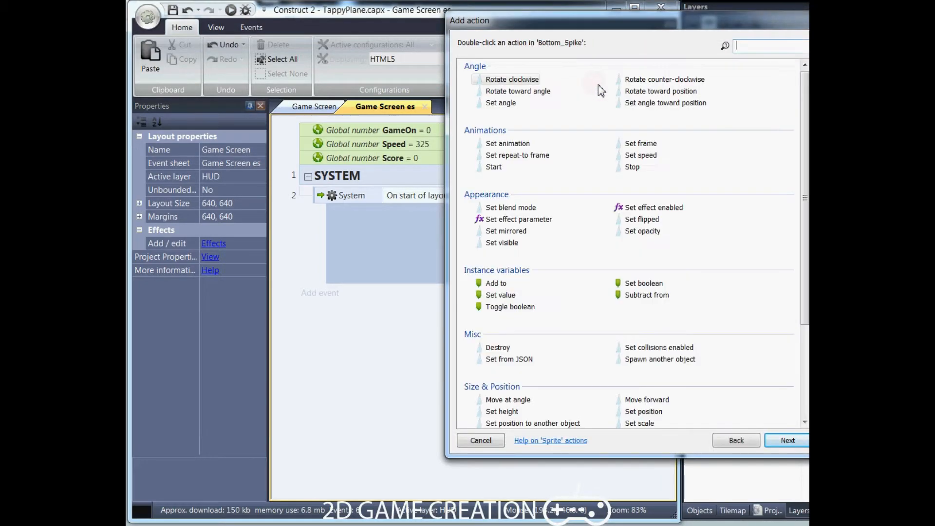
pyautogui.write('de')
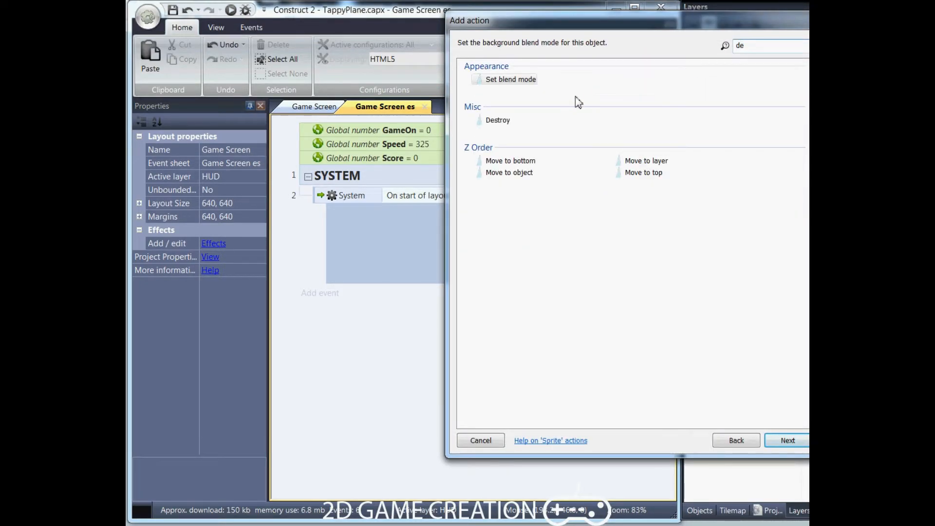
pyautogui.click(497, 120)
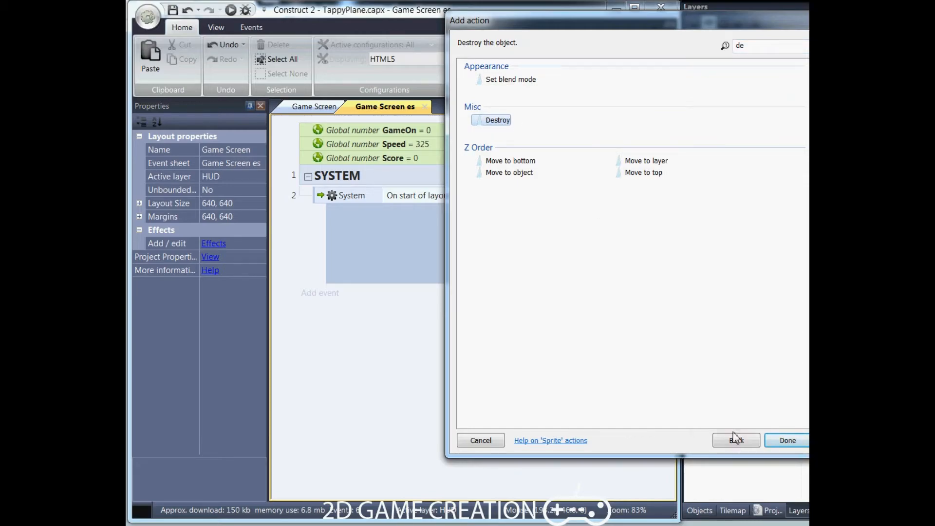
pyautogui.click(787, 441)
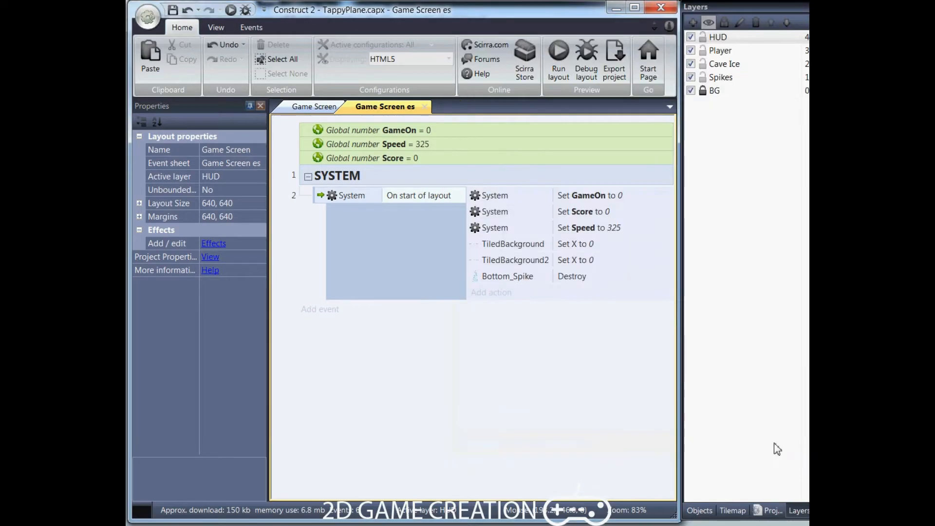
# Add a Destroy action for Top_Spike to the On start of layout event.
pyautogui.click(471, 293)
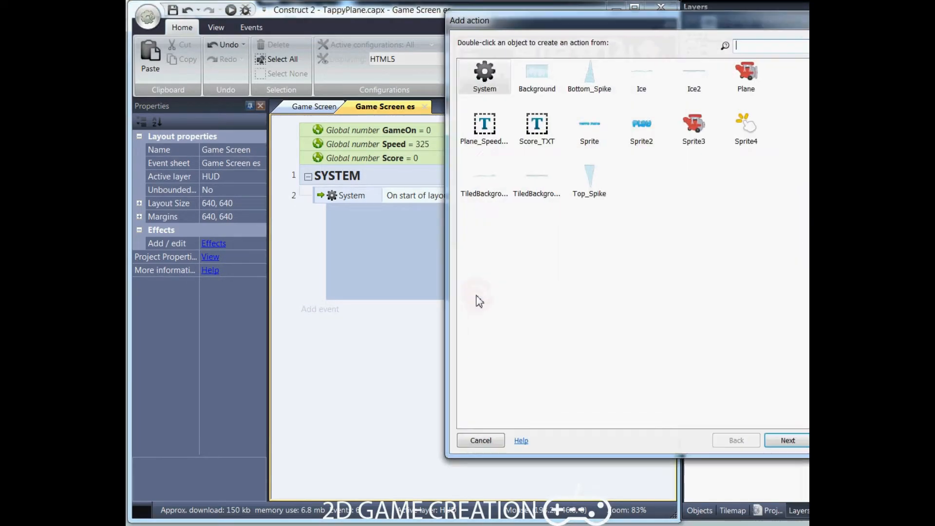
pyautogui.doubleClick(591, 194)
pyautogui.write('ds')
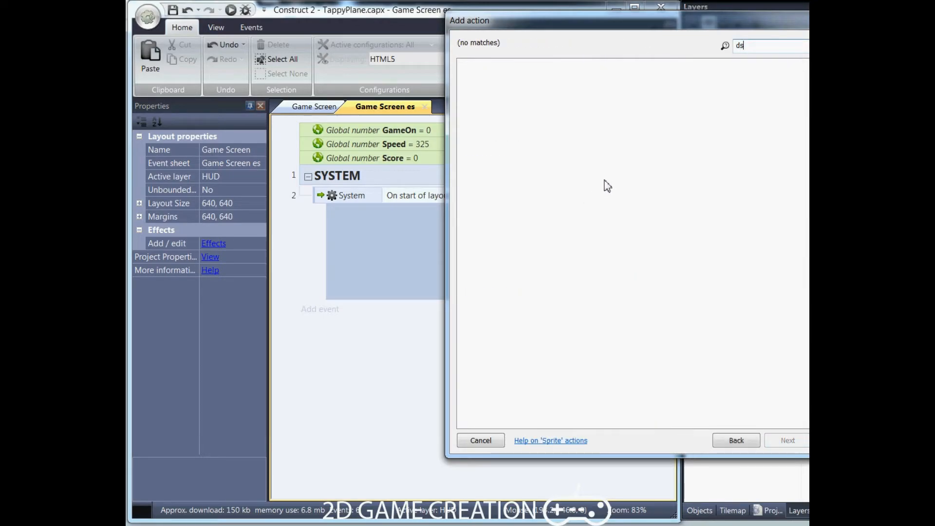
pyautogui.press('BackSpace')
pyautogui.write('e')
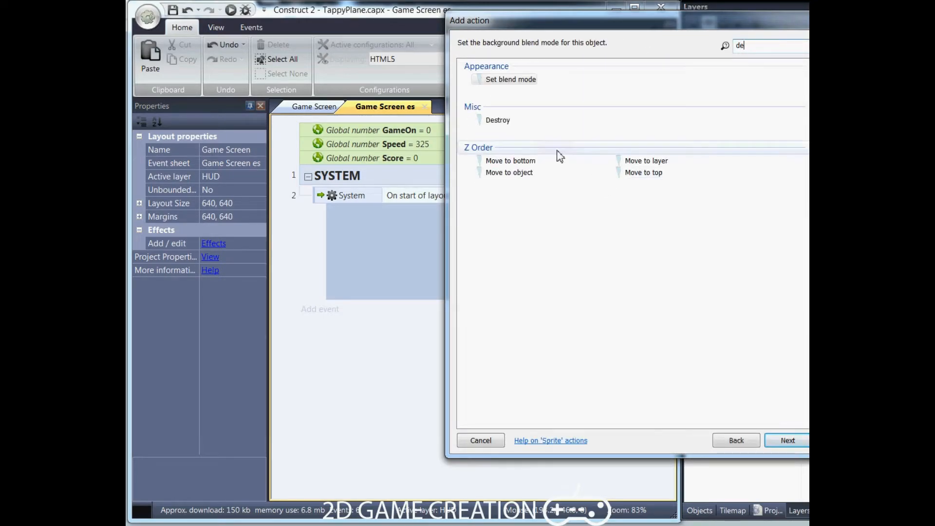
pyautogui.click(497, 120)
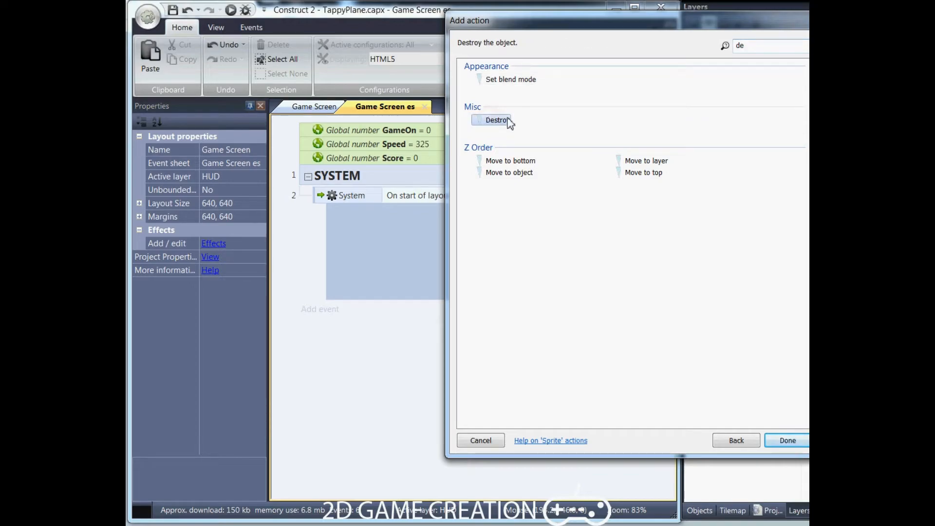
pyautogui.click(786, 441)
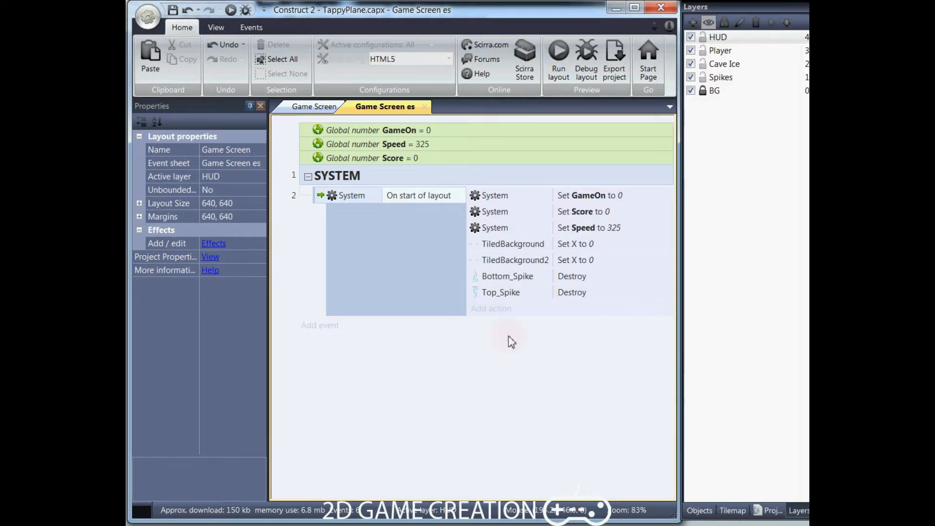
# Add a Sprite4 Set visible action with visibility Visible to the On start of layout event.
pyautogui.click(485, 310)
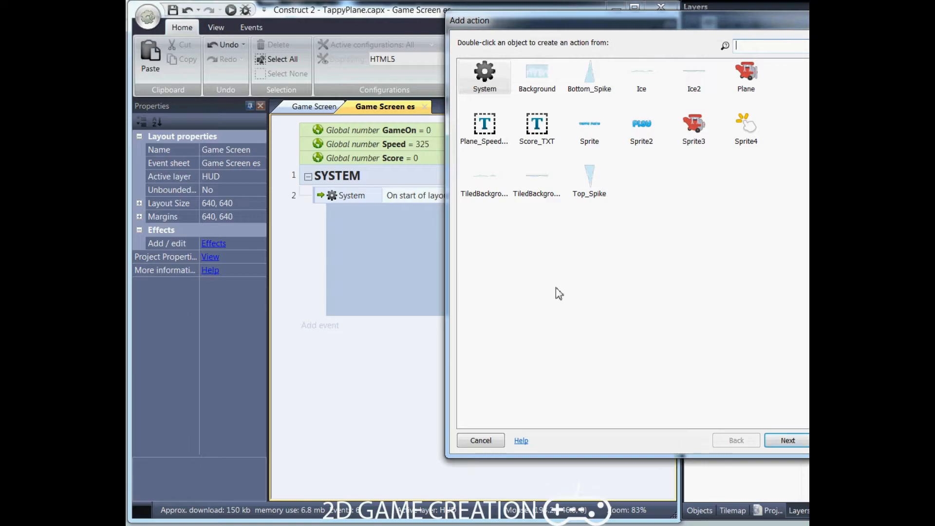
pyautogui.doubleClick(754, 135)
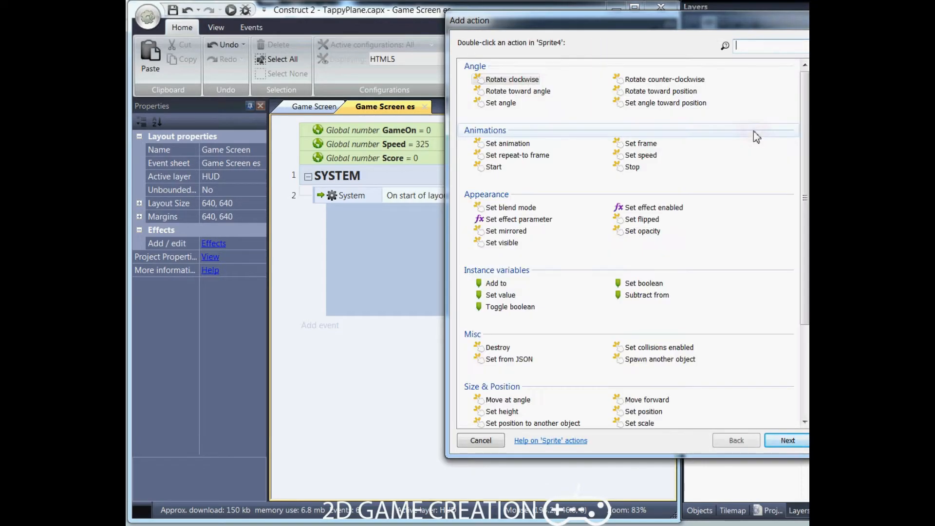
pyautogui.doubleClick(502, 243)
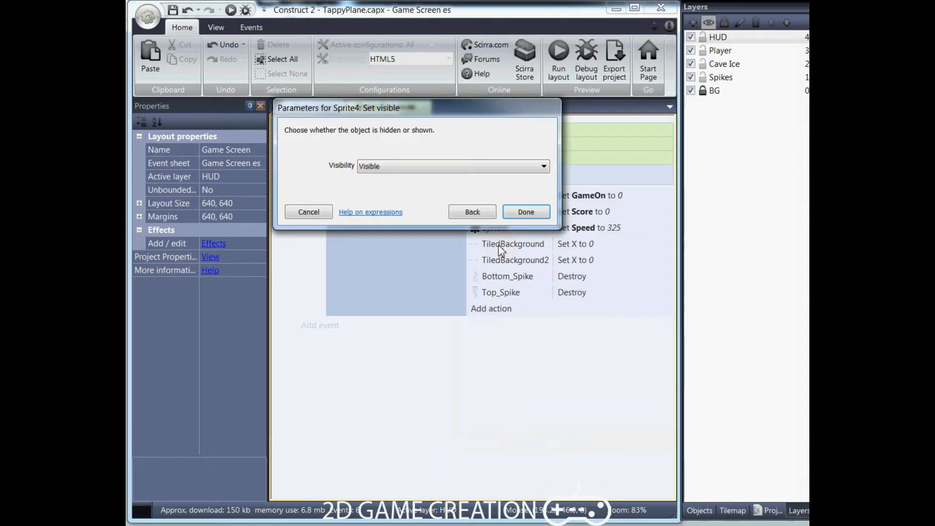
pyautogui.click(525, 211)
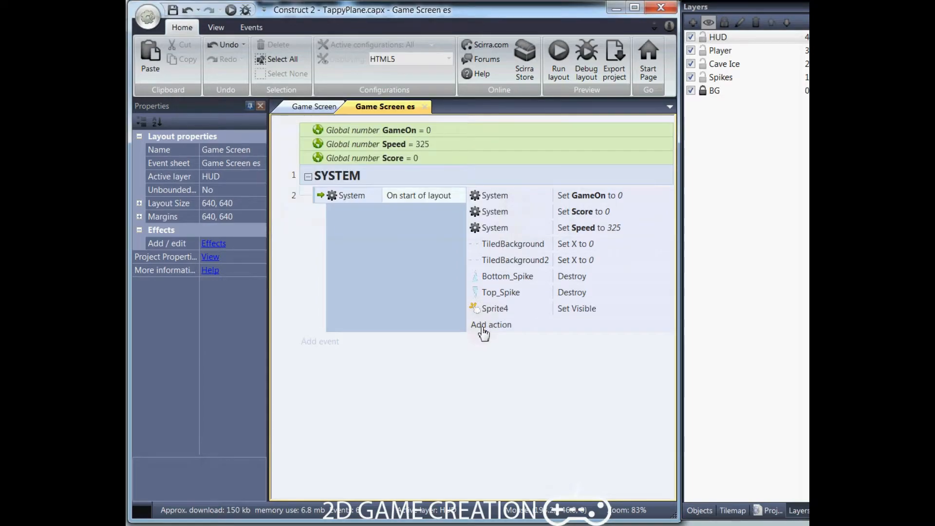
# Add a Plane_Speed_TXT Set visible action with visibility Visible to the On start of layout event.
pyautogui.click(485, 325)
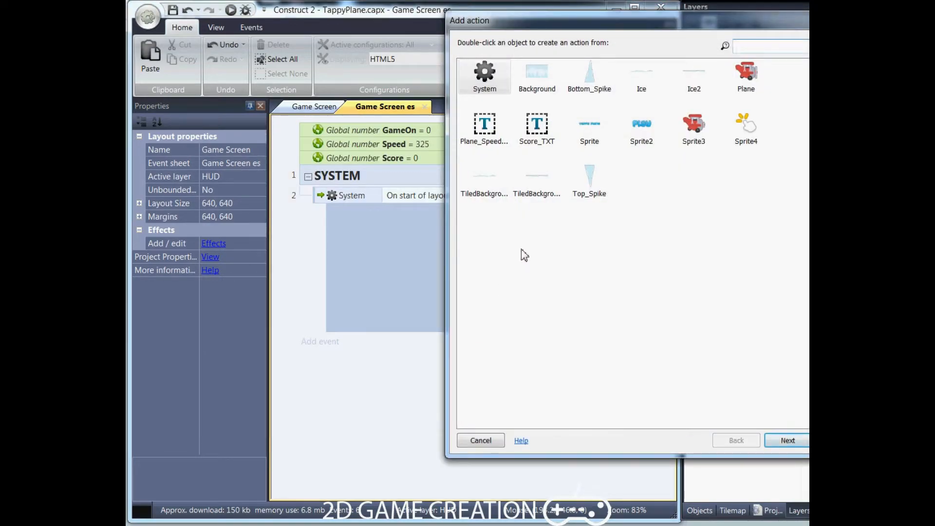
pyautogui.doubleClick(484, 126)
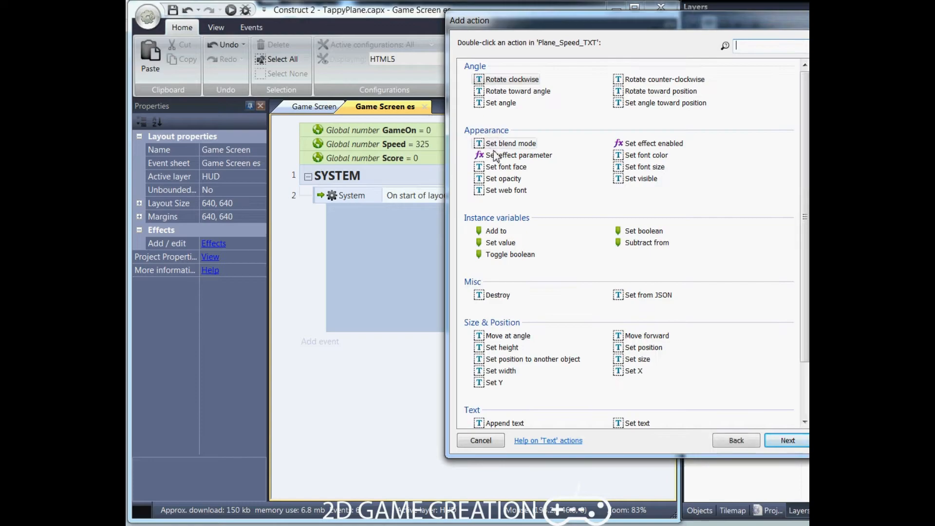
pyautogui.doubleClick(636, 179)
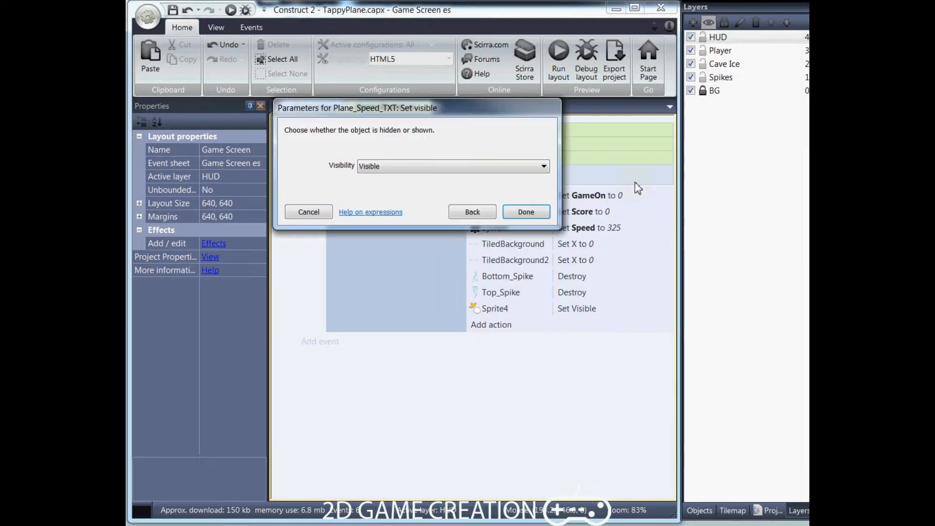
pyautogui.click(530, 210)
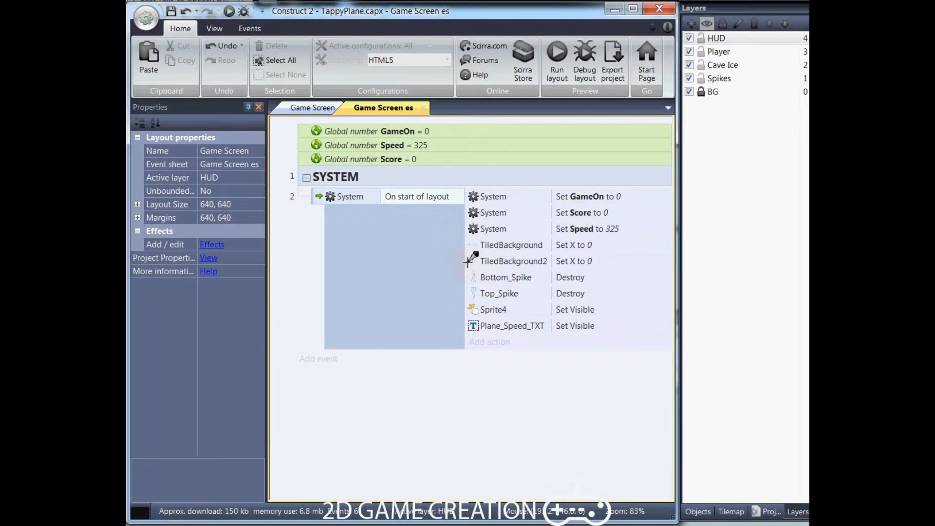
# Collapse the SYSTEM group and add a new event group named EVERY TICK below it.
pyautogui.click(307, 178)
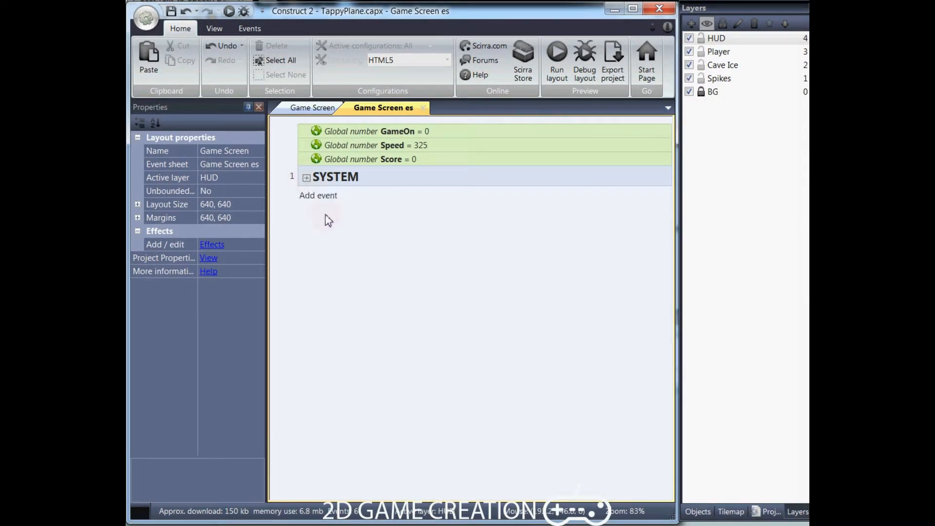
pyautogui.rightClick(336, 243)
pyautogui.click(355, 276)
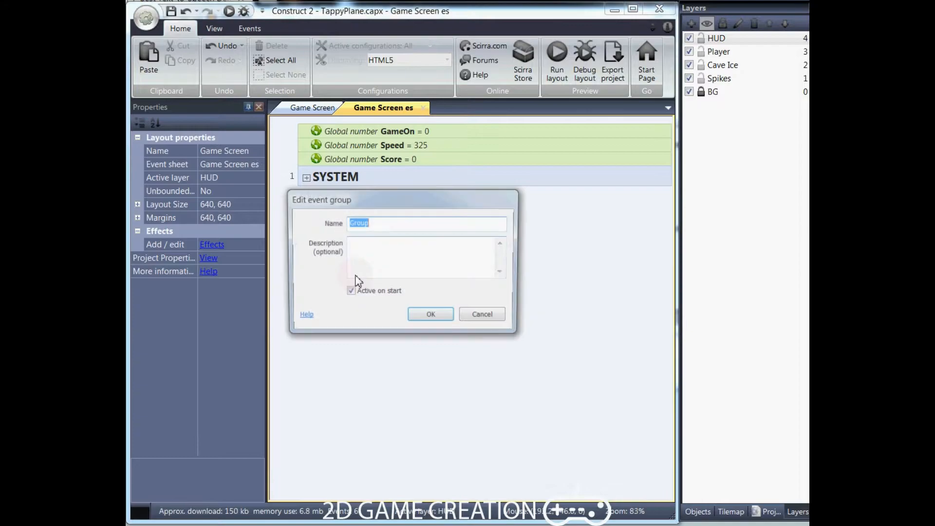
pyautogui.write('EVERY TICK')
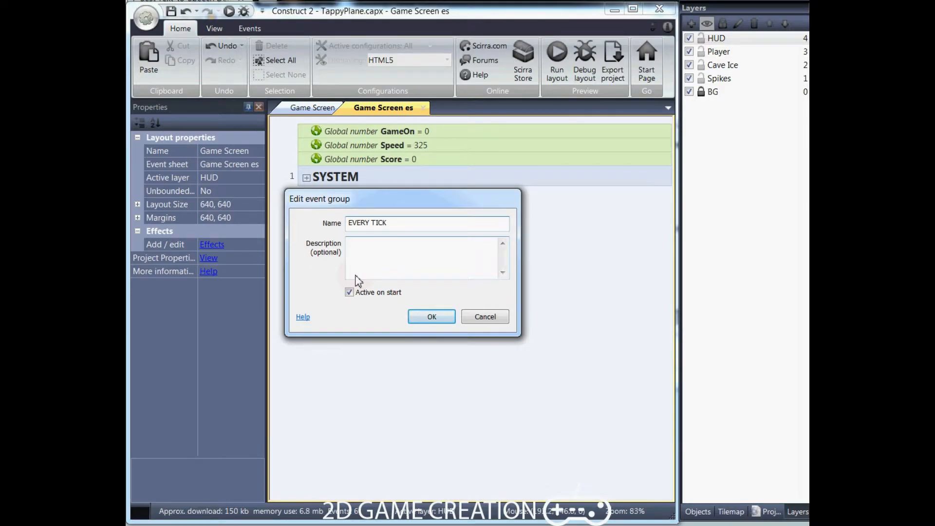
pyautogui.press('Return')
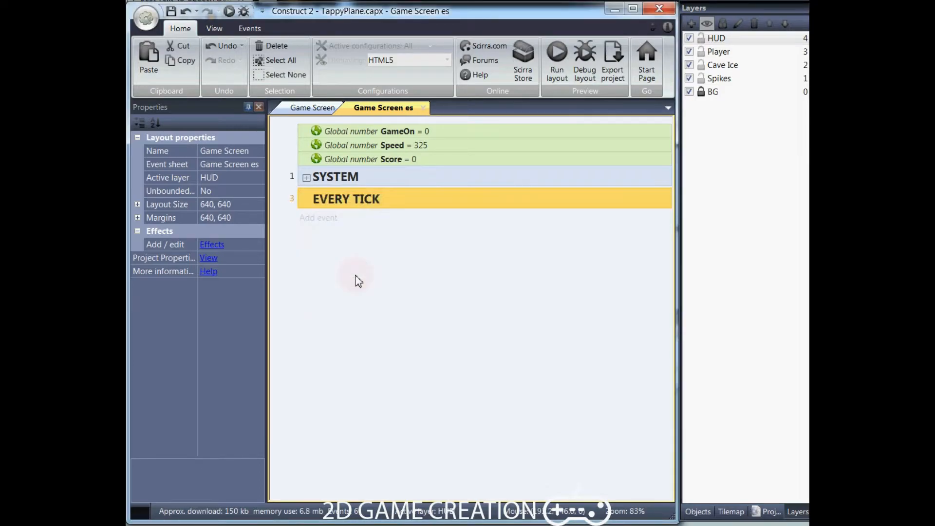
# Add a sub-event with the System Every tick condition inside the EVERY TICK group.
pyautogui.rightClick(307, 204)
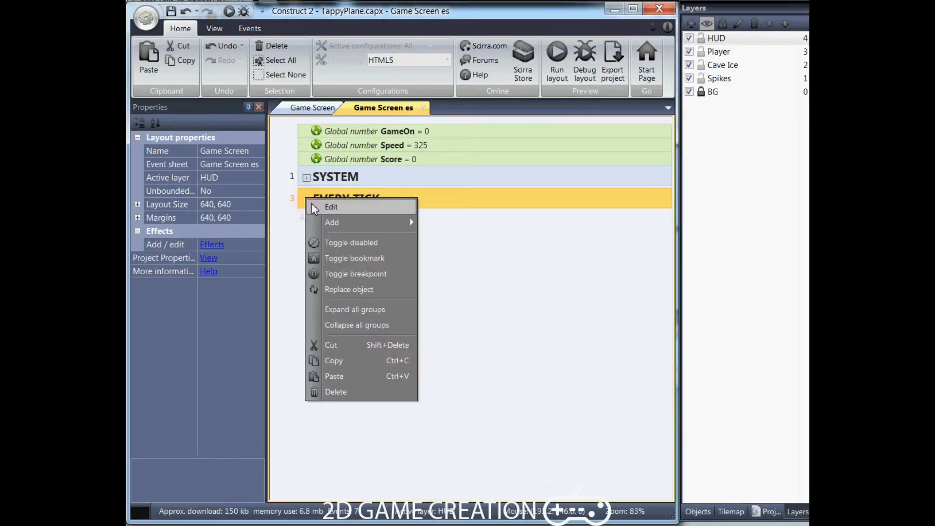
pyautogui.moveTo(348, 223)
pyautogui.click(454, 239)
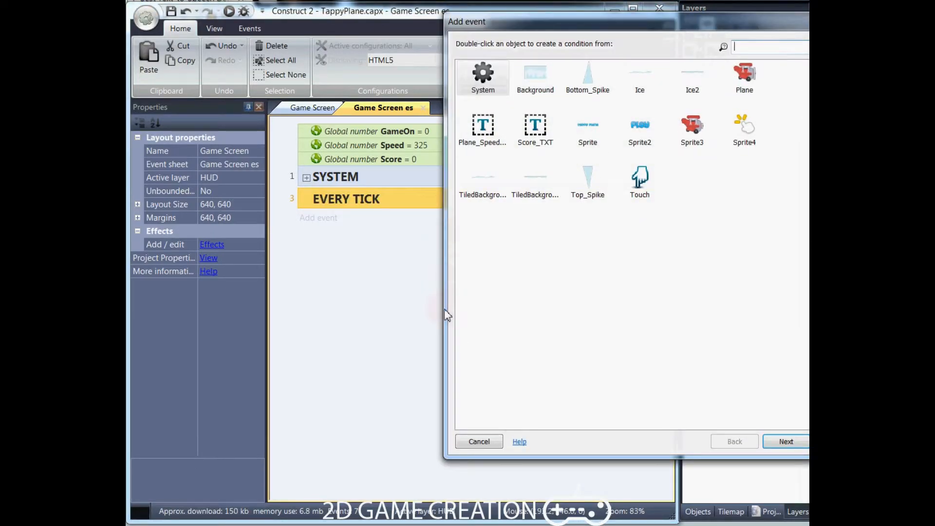
pyautogui.doubleClick(485, 88)
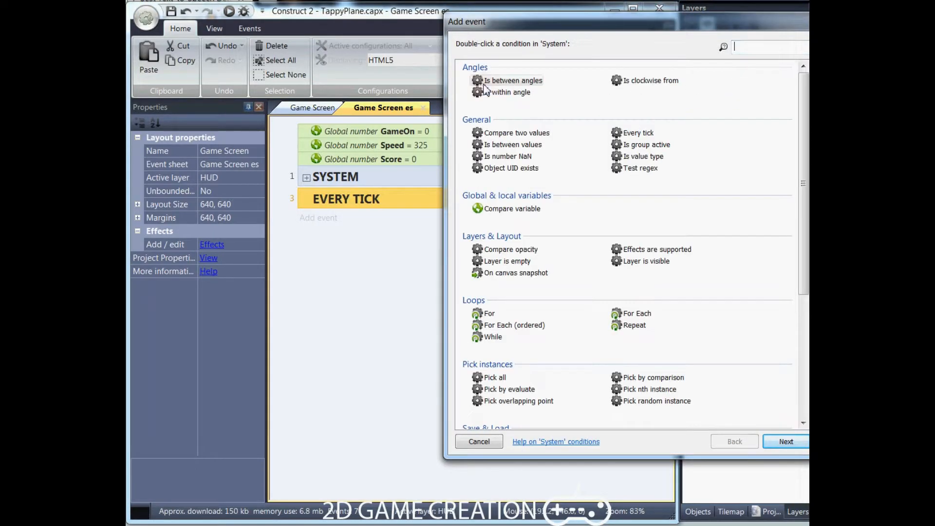
pyautogui.doubleClick(636, 133)
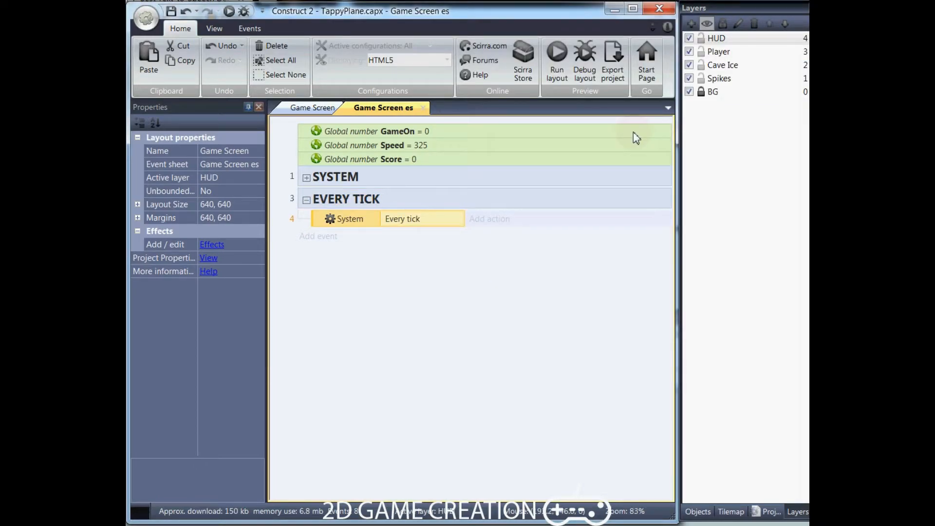
# Add a System Compare variable condition to the Every tick event that requires GameOn to equal 0.
pyautogui.rightClick(315, 218)
pyautogui.moveTo(358, 229)
pyautogui.click(468, 227)
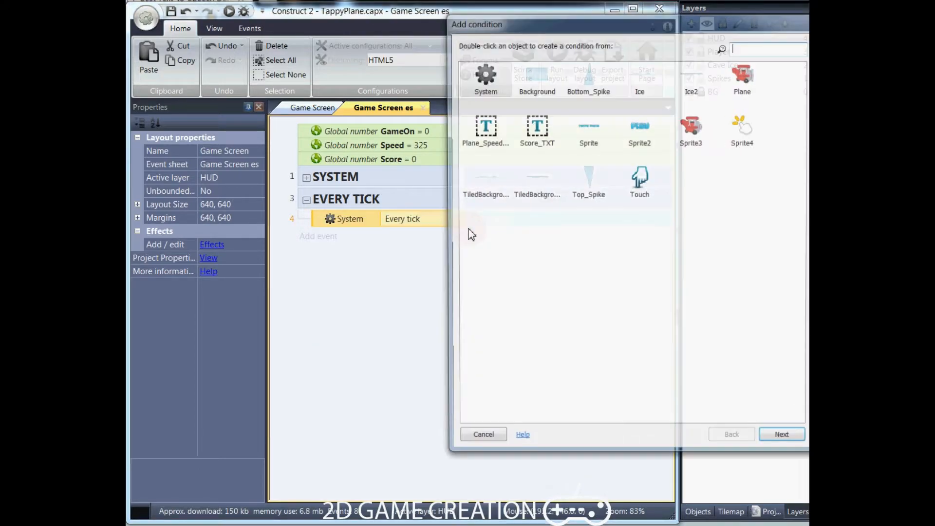
pyautogui.doubleClick(490, 74)
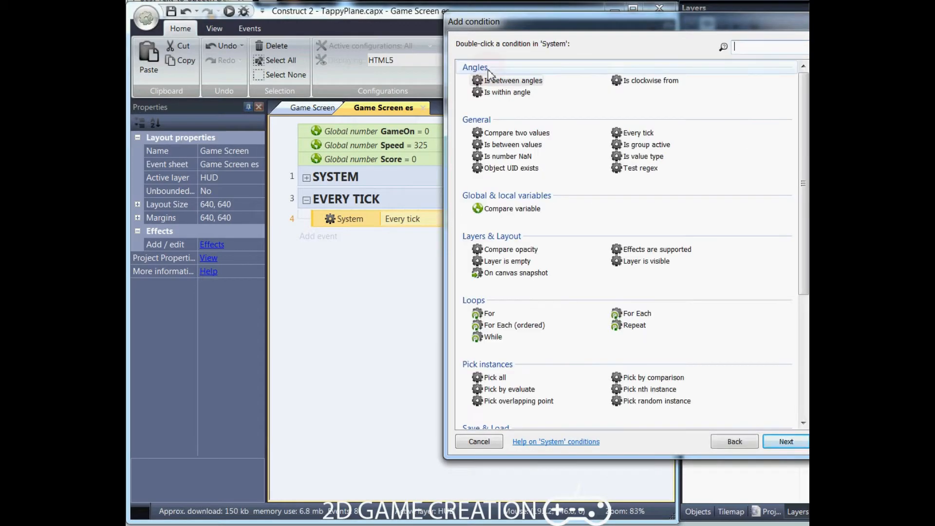
pyautogui.doubleClick(500, 210)
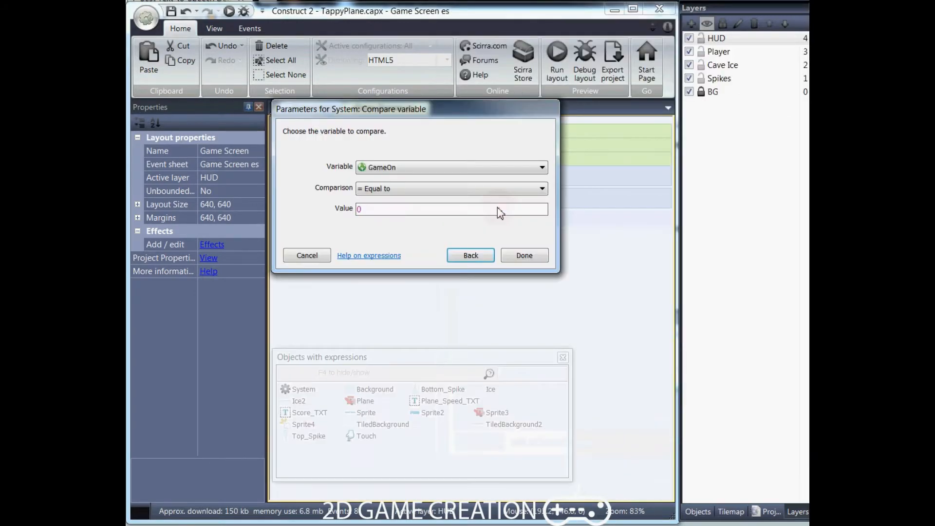
pyautogui.click(520, 254)
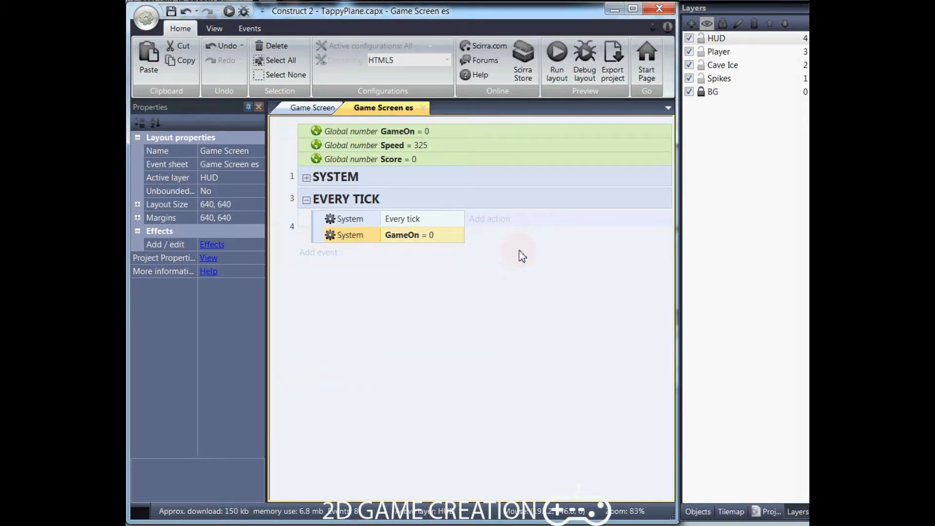
pyautogui.click(420, 352)
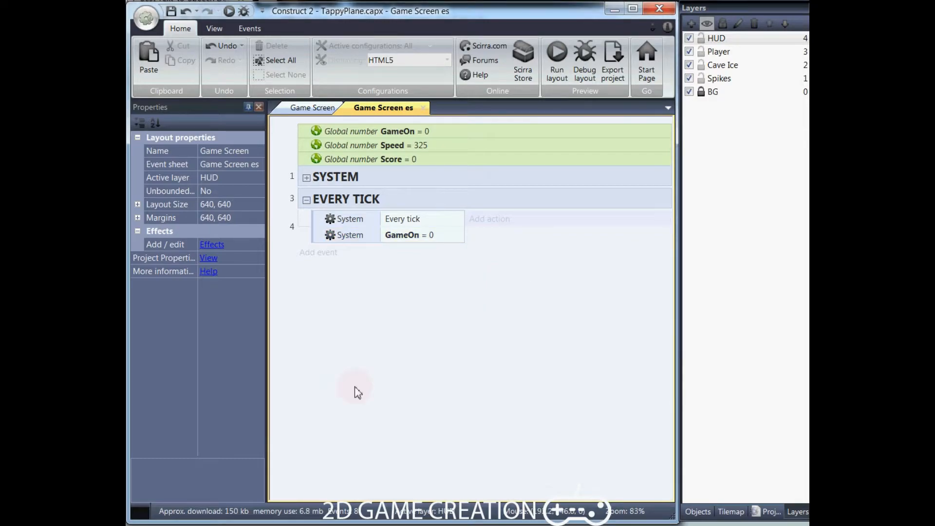
# Add a Score_TXT action to the Every tick event that sets its text to "Score: " & Score.
pyautogui.click(481, 219)
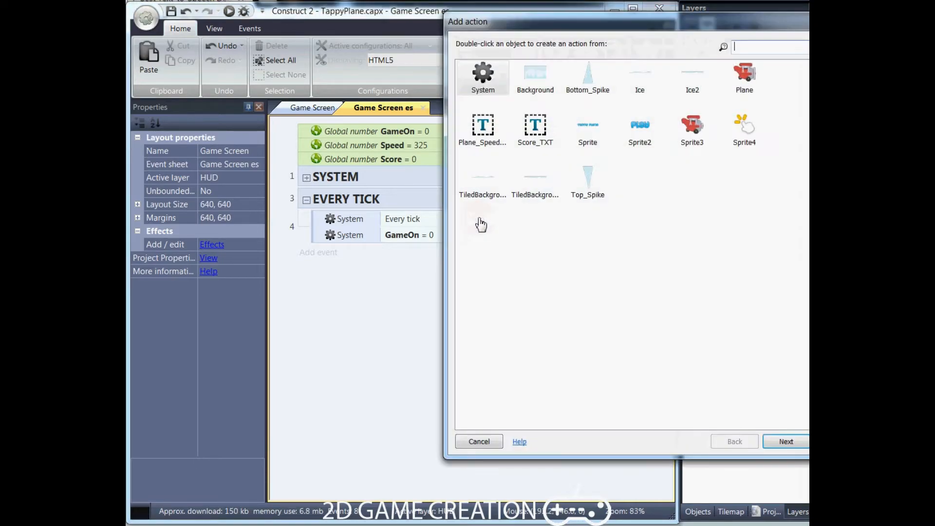
pyautogui.doubleClick(536, 136)
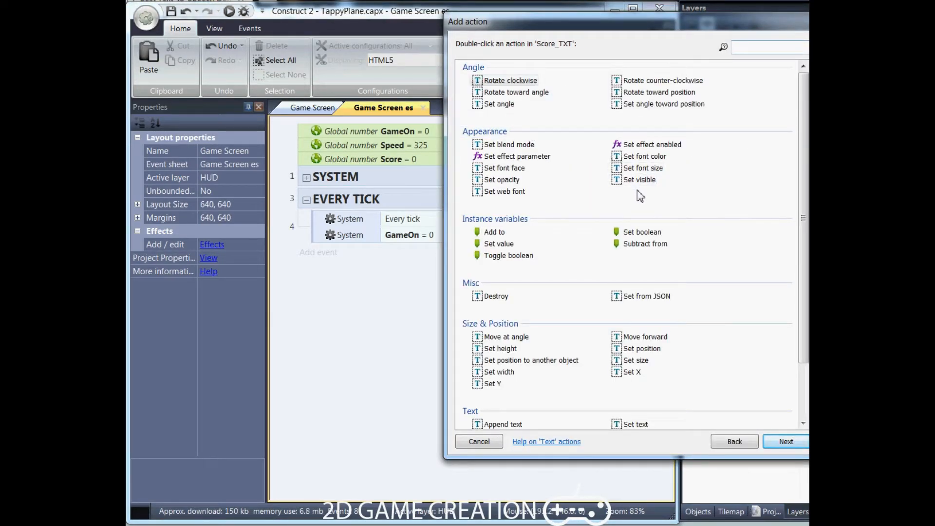
pyautogui.doubleClick(634, 424)
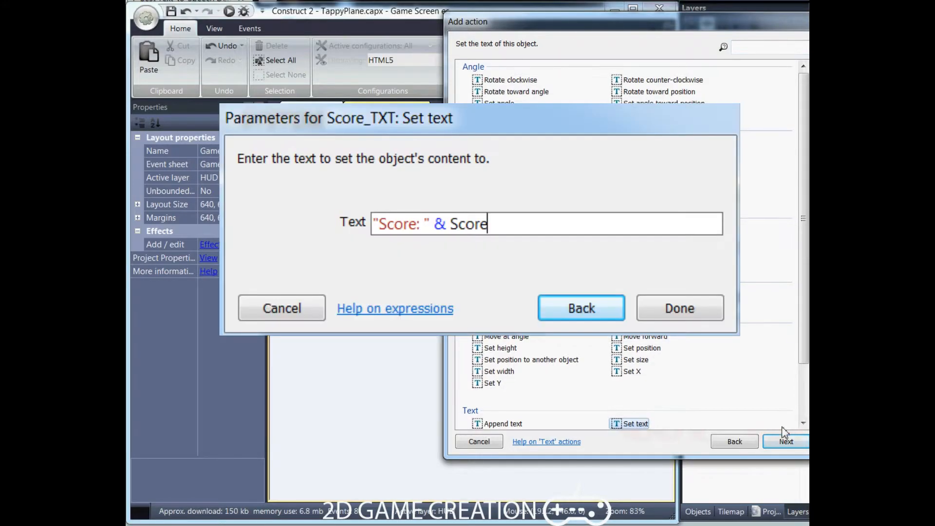
pyautogui.click(786, 441)
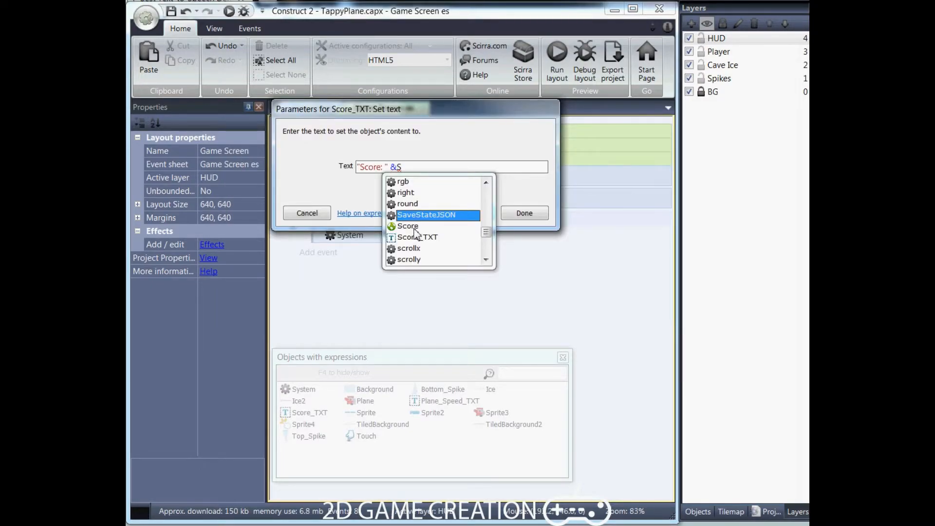
pyautogui.doubleClick(414, 227)
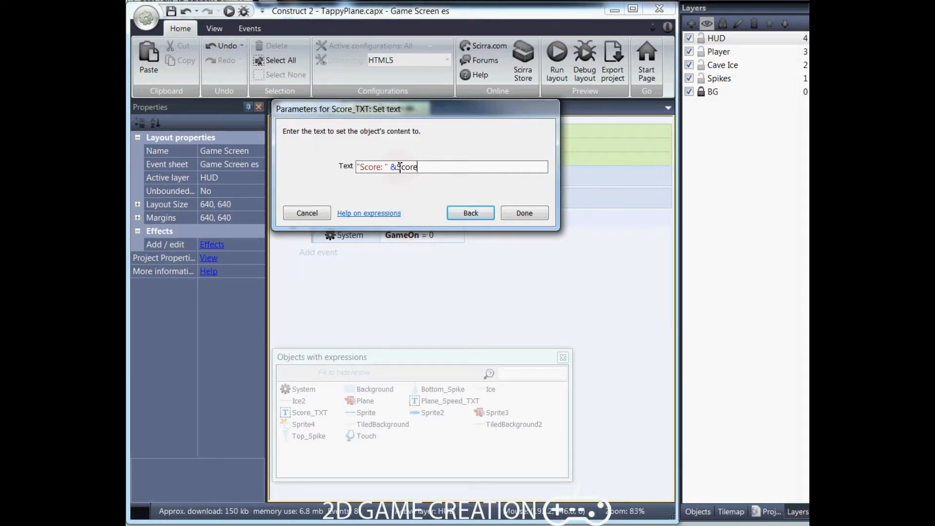
pyautogui.click(522, 215)
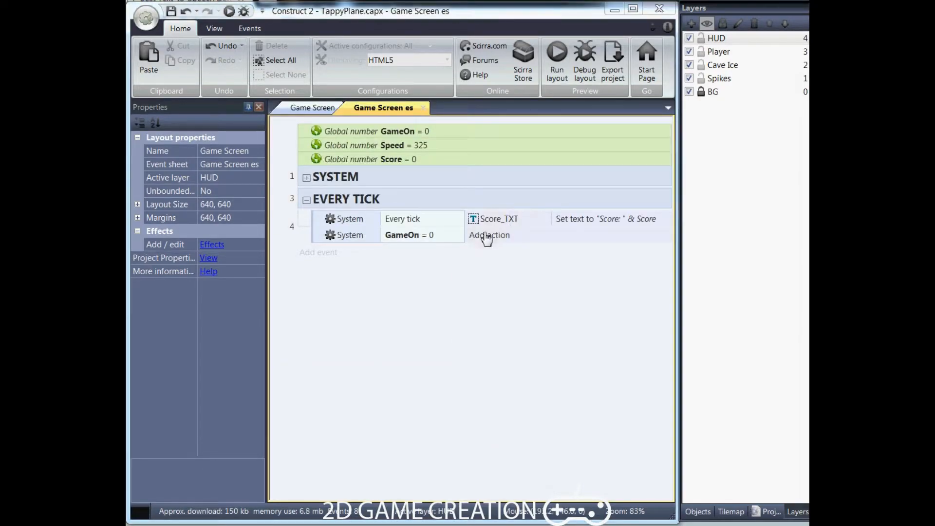
# Add a Plane_Speed_TXT action to the Every tick event that sets its text to "Speed: " & Speed.
pyautogui.click(488, 235)
pyautogui.doubleClick(485, 132)
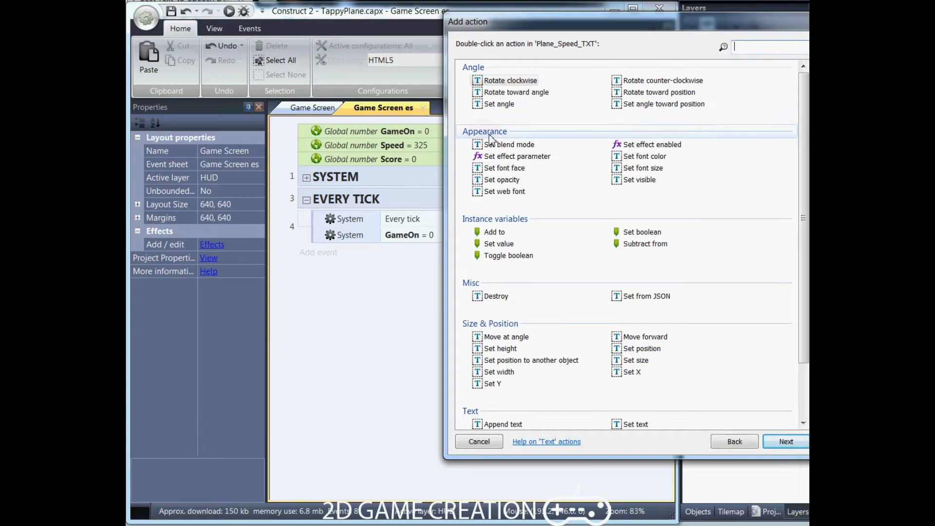
pyautogui.click(630, 424)
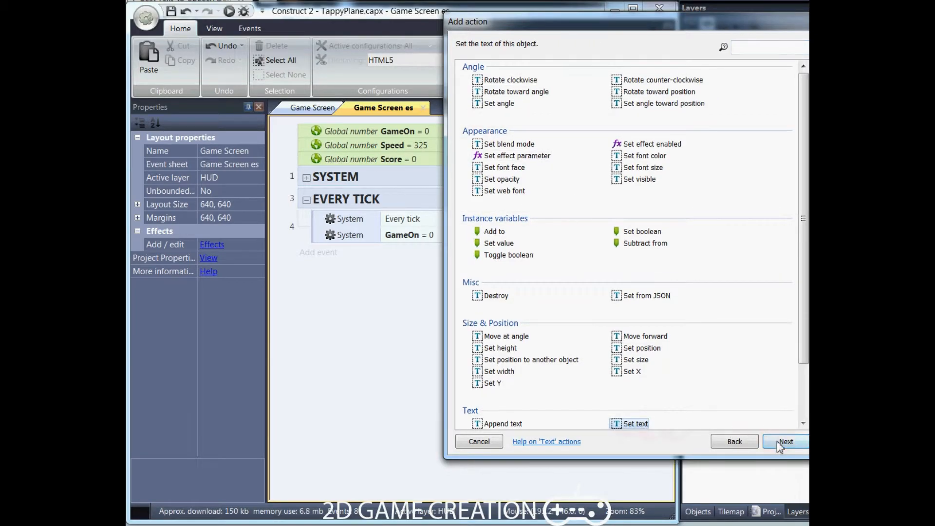
pyautogui.click(785, 441)
pyautogui.write('"Speed: " & Speed')
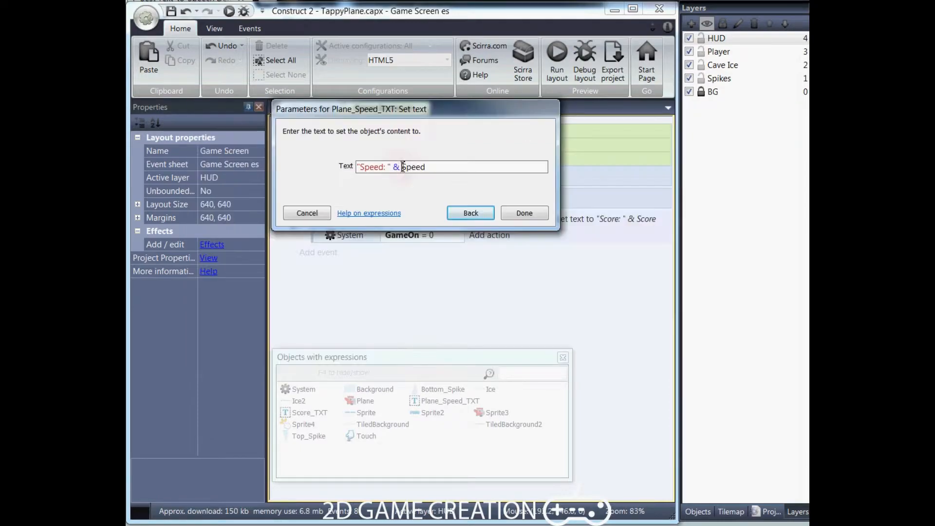
pyautogui.click(522, 212)
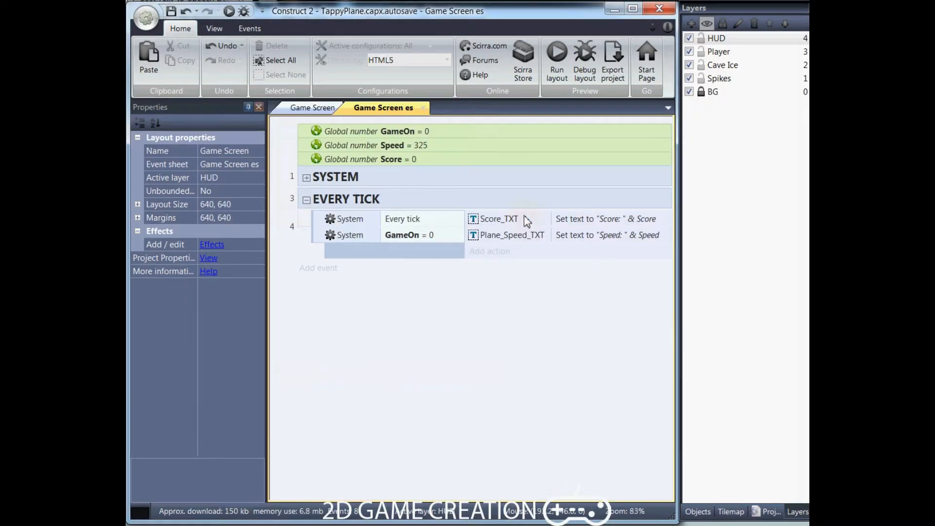
# Add a Plane_Speed_TXT action to the Every tick event that sets its angle to Plane.Angle.
pyautogui.click(502, 258)
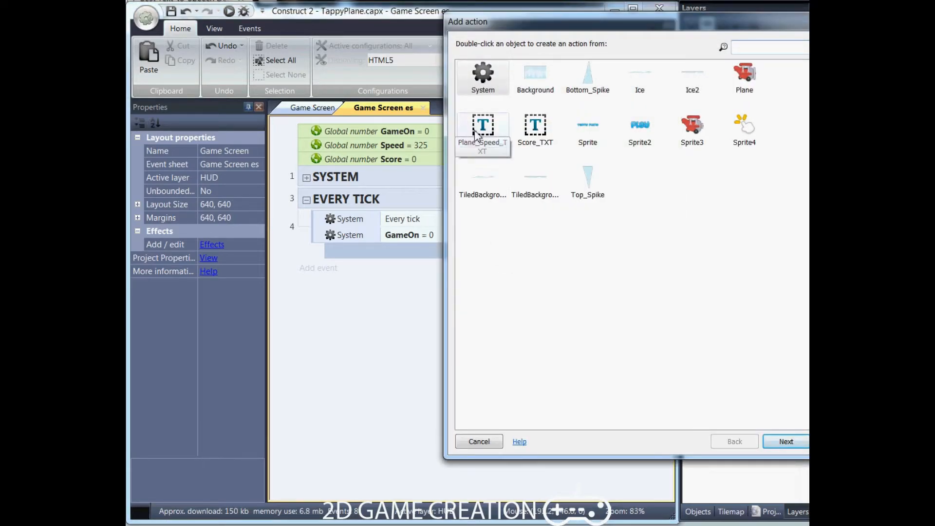
pyautogui.click(481, 138)
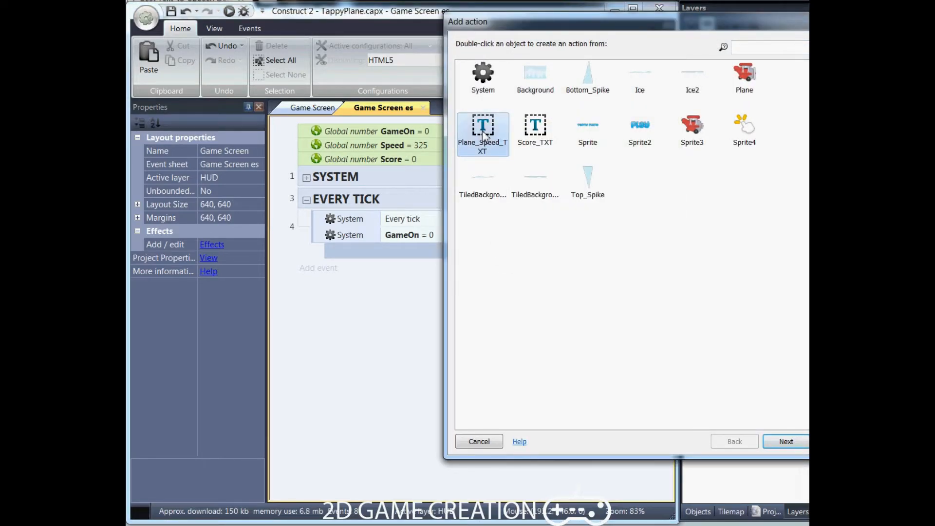
pyautogui.doubleClick(483, 131)
pyautogui.doubleClick(498, 104)
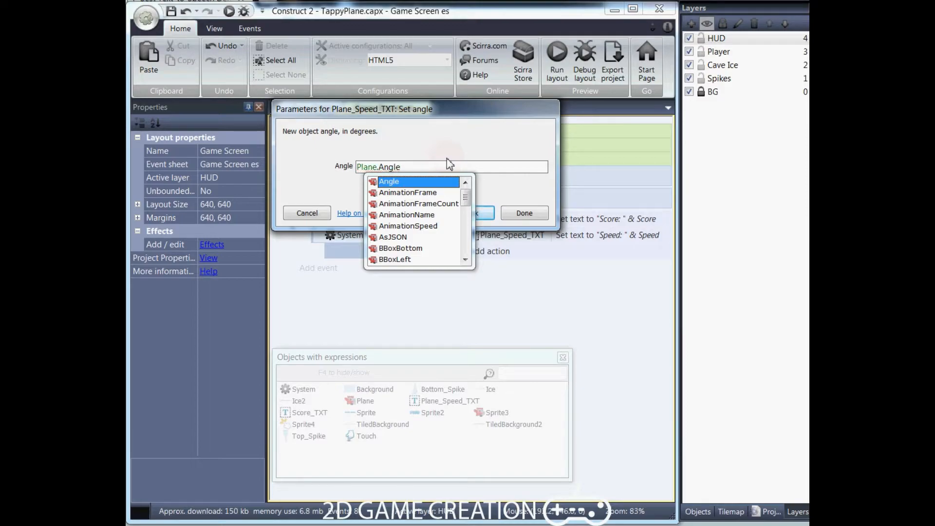
pyautogui.press('Return')
pyautogui.press('Return')
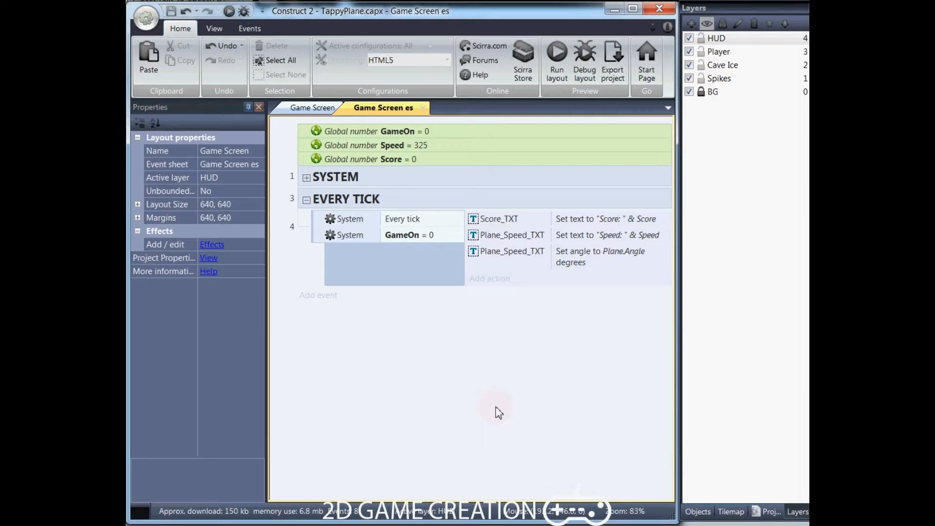
# Add a Plane_Speed_TXT Set position action to the Every tick event with X plane.X -50 and Y plane.Y -75.
pyautogui.click(492, 280)
pyautogui.doubleClick(484, 127)
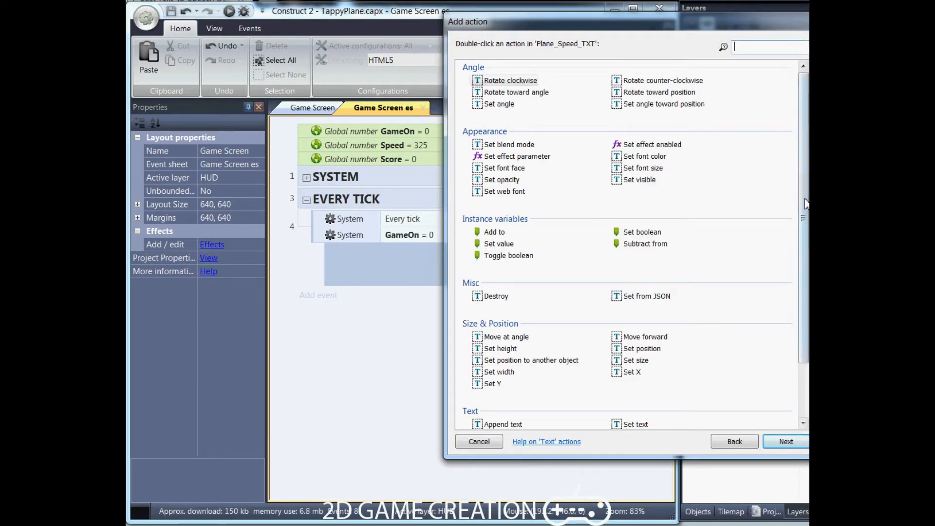
pyautogui.moveTo(806, 200); pyautogui.dragTo(805, 255)
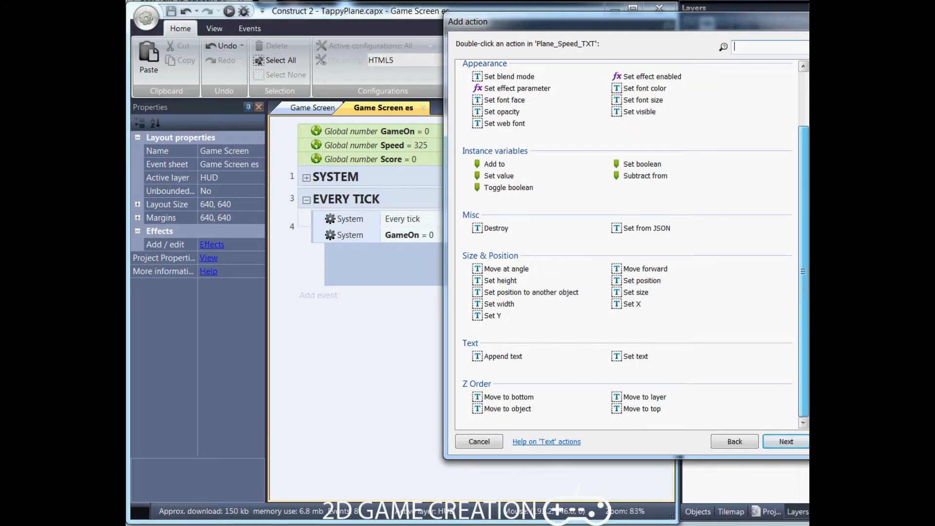
pyautogui.doubleClick(634, 281)
pyautogui.write('plane.X -50')
pyautogui.press('Tab')
pyautogui.write('plane.Y -75')
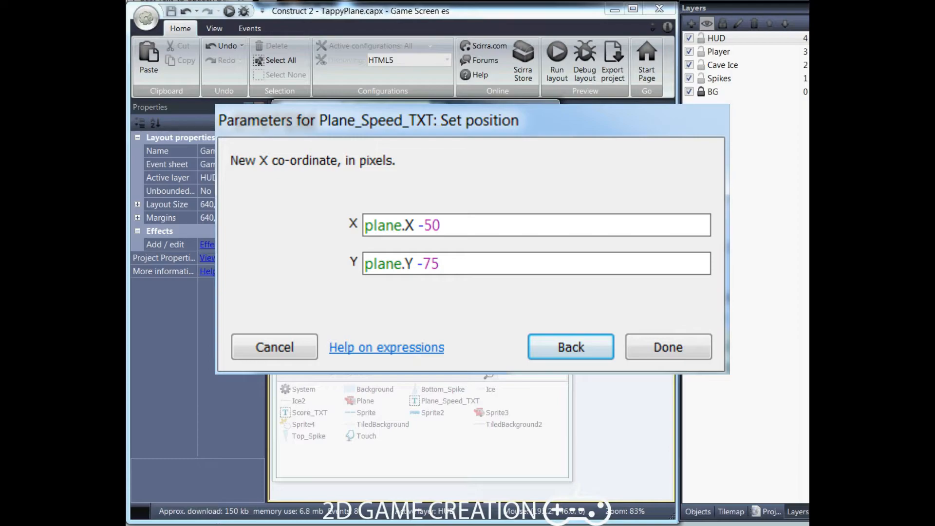
pyautogui.write('Y')
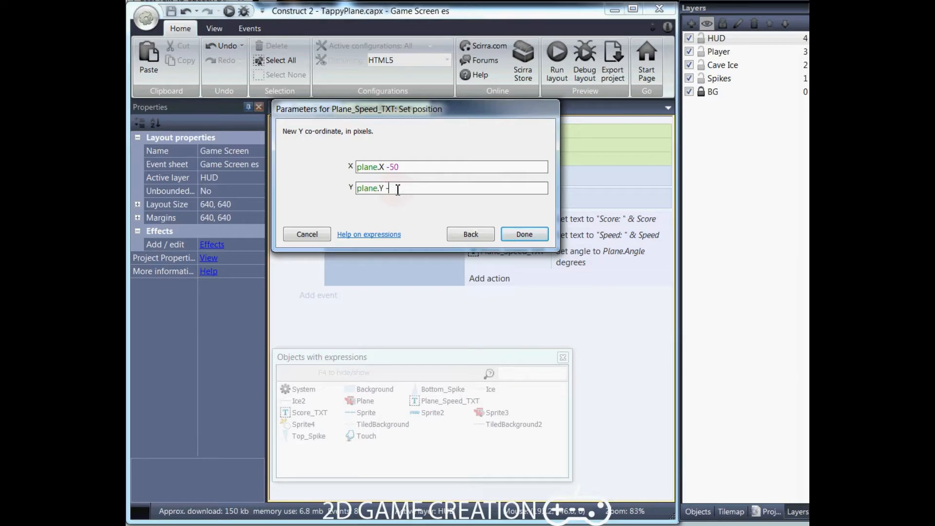
pyautogui.write('-75')
pyautogui.click(522, 235)
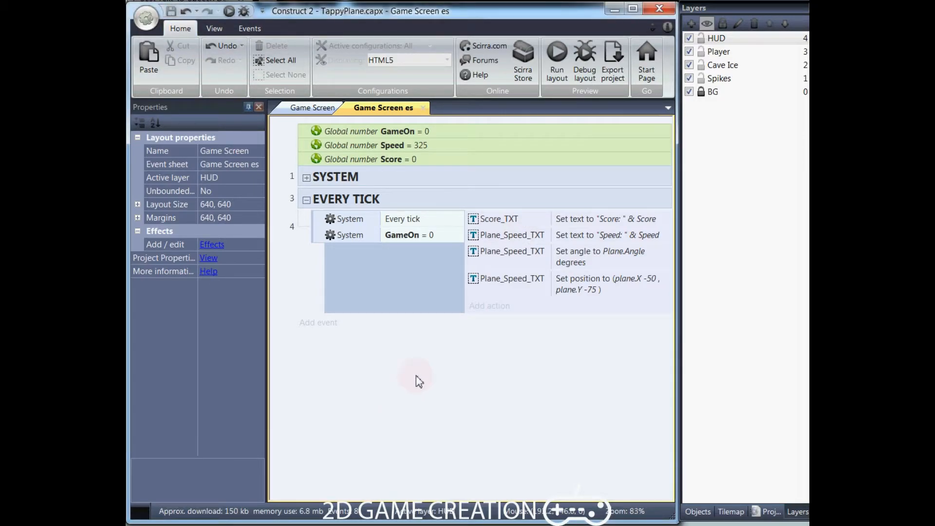
# Add a Plane action to the Every tick event that rotates it clockwise by 65 * dt degrees.
pyautogui.click(486, 306)
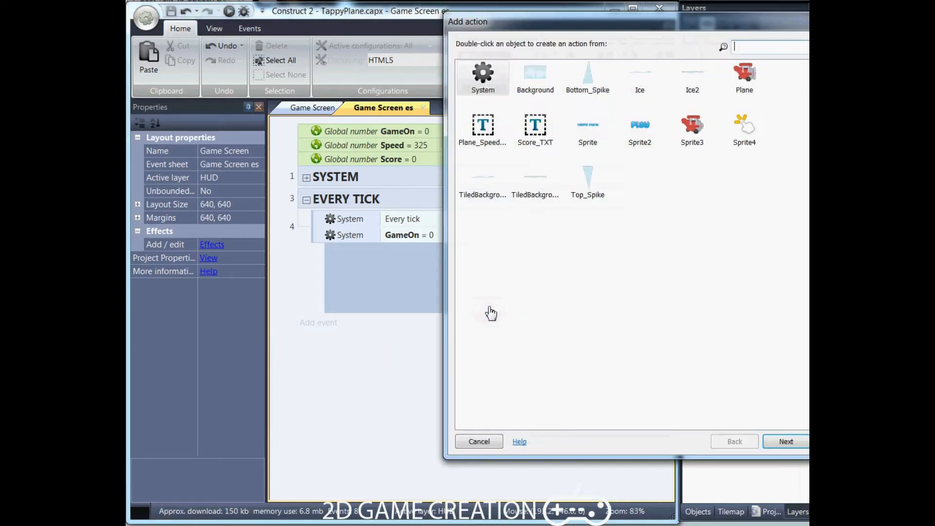
pyautogui.doubleClick(744, 76)
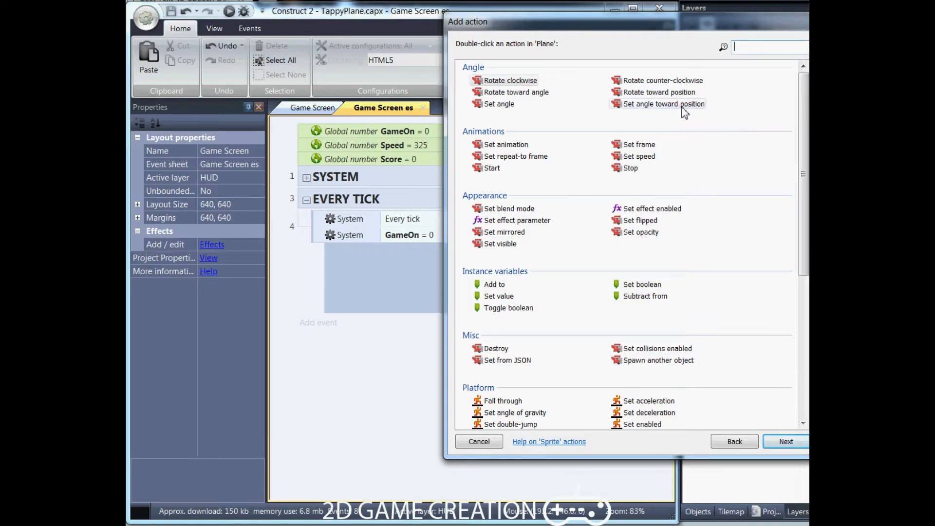
pyautogui.doubleClick(521, 82)
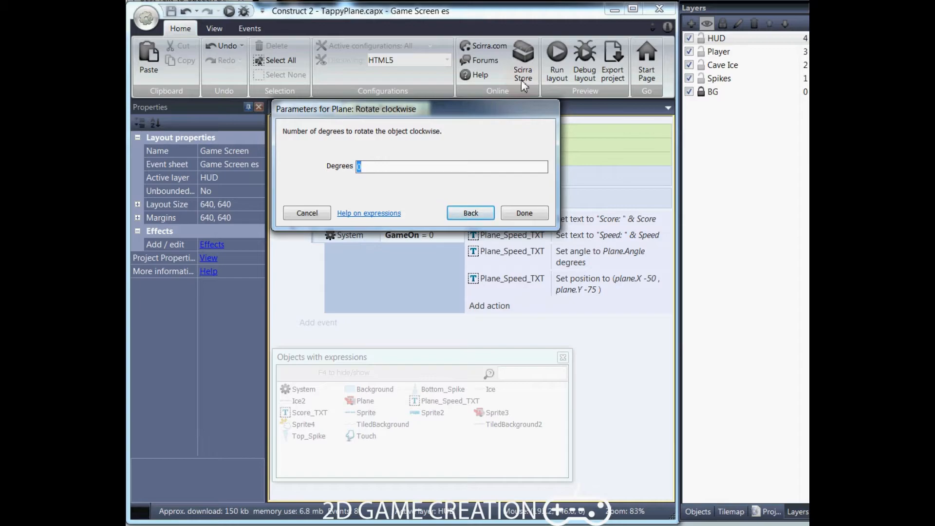
pyautogui.write('65')
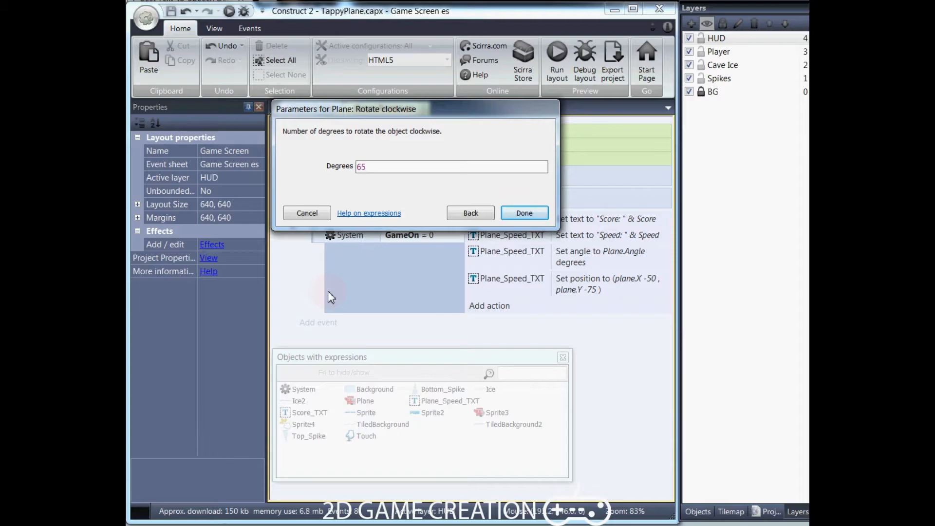
pyautogui.write(' * DT')
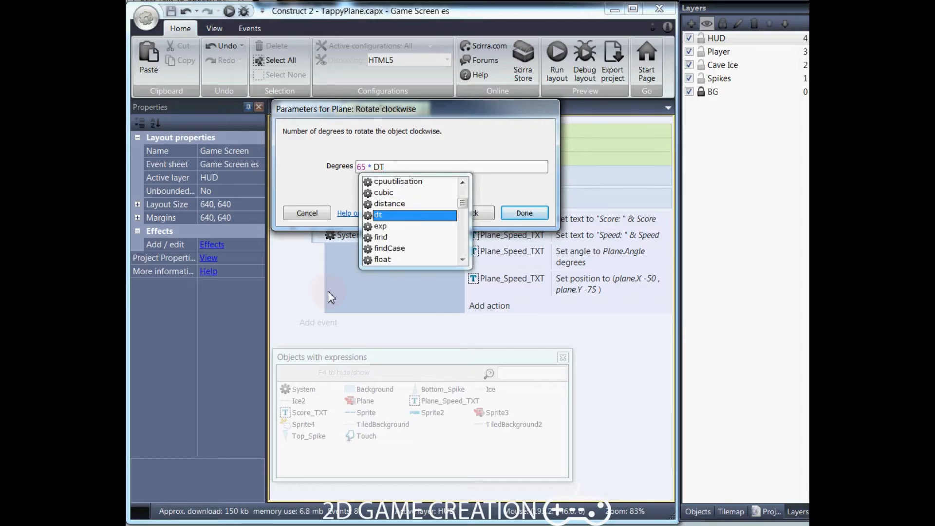
pyautogui.press('BackSpace')
pyautogui.press('BackSpace')
pyautogui.write('dt')
pyautogui.click(529, 214)
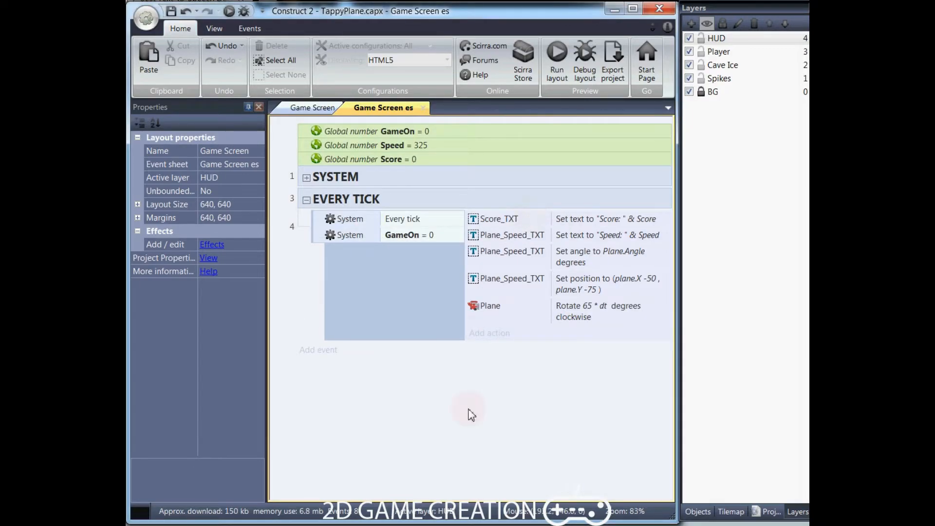
# Add a TiledBackground action to the Every tick event that sets X to TiledBackground.X - Speed * dt.
pyautogui.click(483, 334)
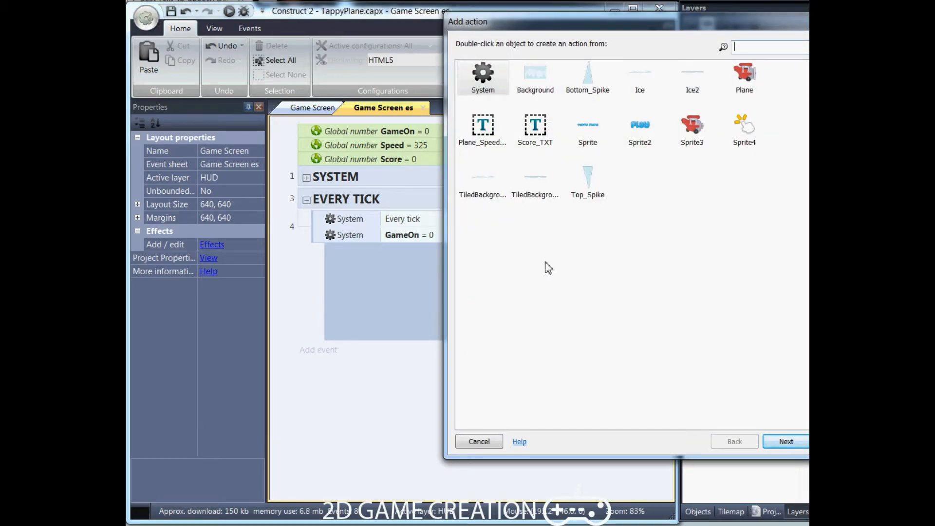
pyautogui.doubleClick(483, 184)
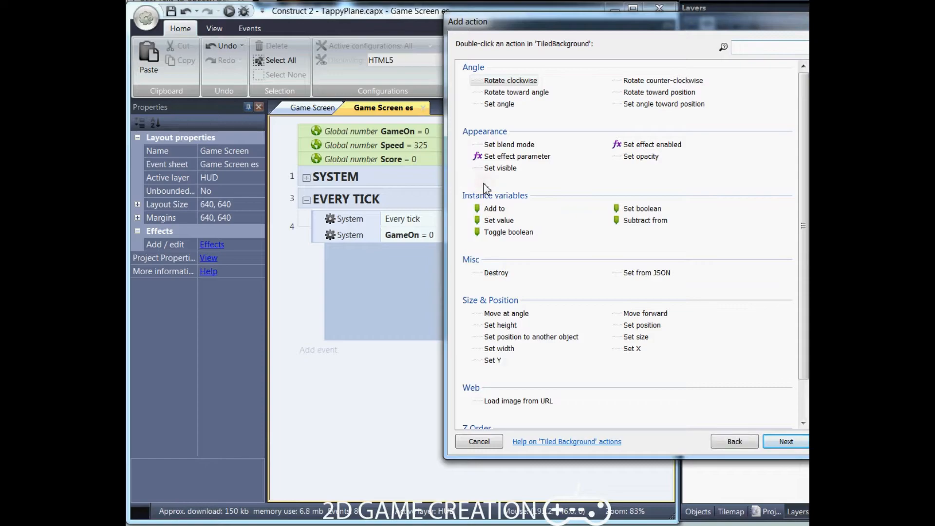
pyautogui.moveTo(806, 199); pyautogui.dragTo(806, 292)
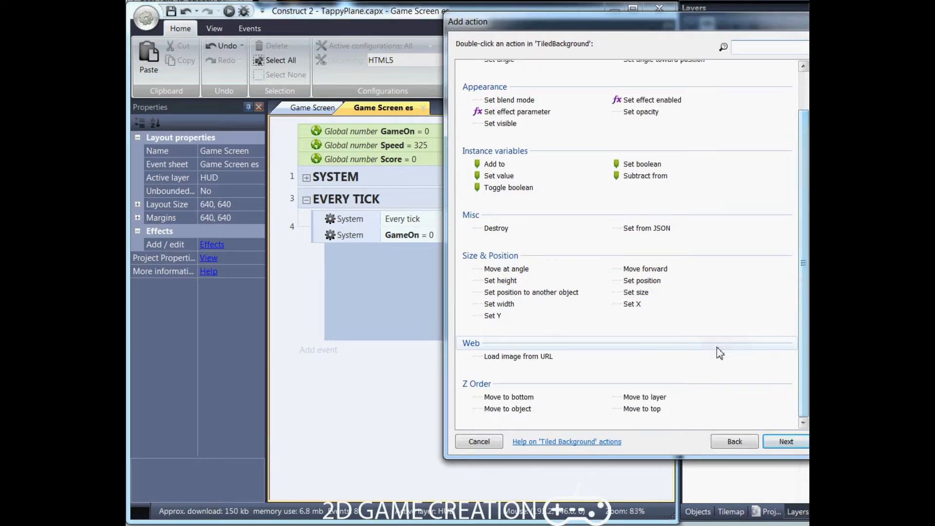
pyautogui.doubleClick(632, 304)
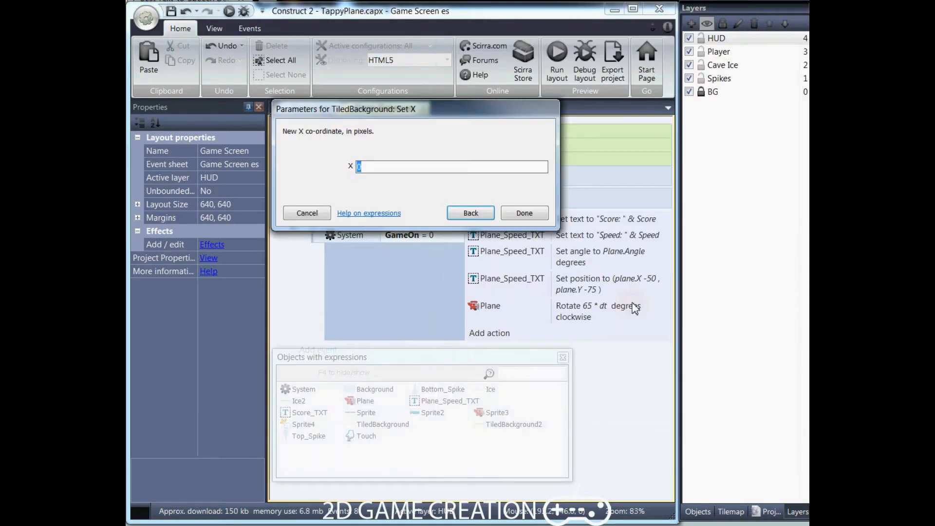
pyautogui.write('TiledBackground.X - Speed * dt')
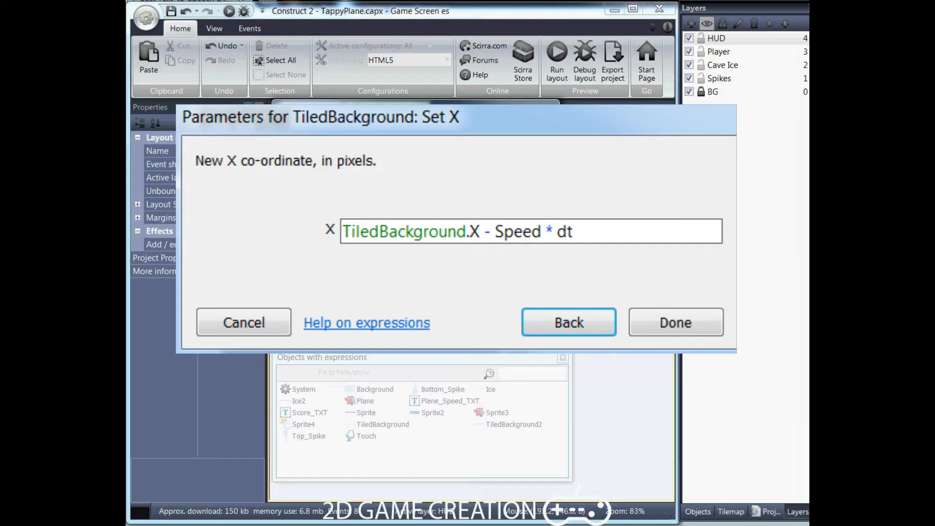
pyautogui.write('* dt')
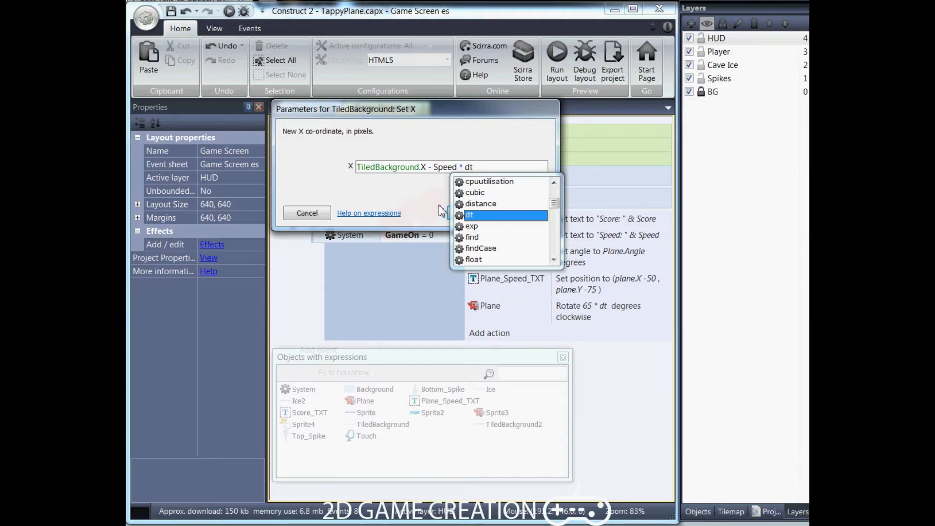
pyautogui.click(471, 215)
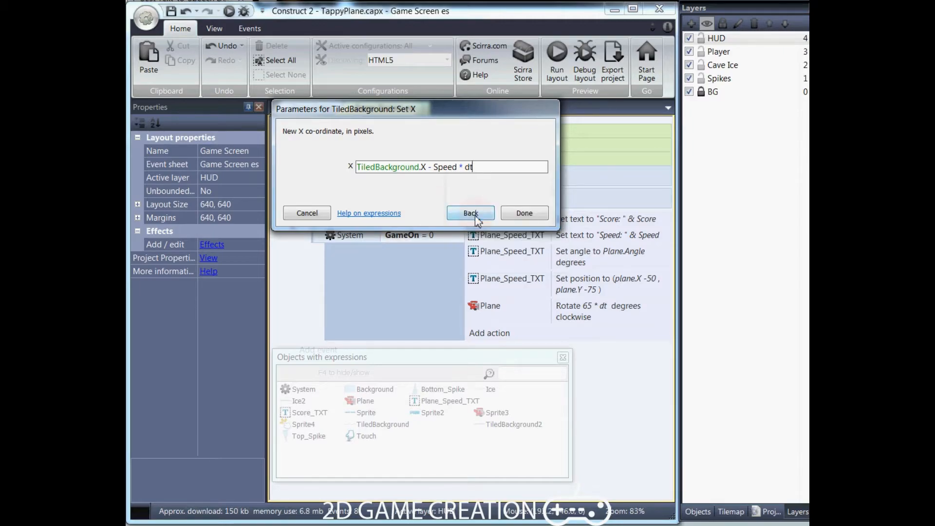
pyautogui.click(528, 215)
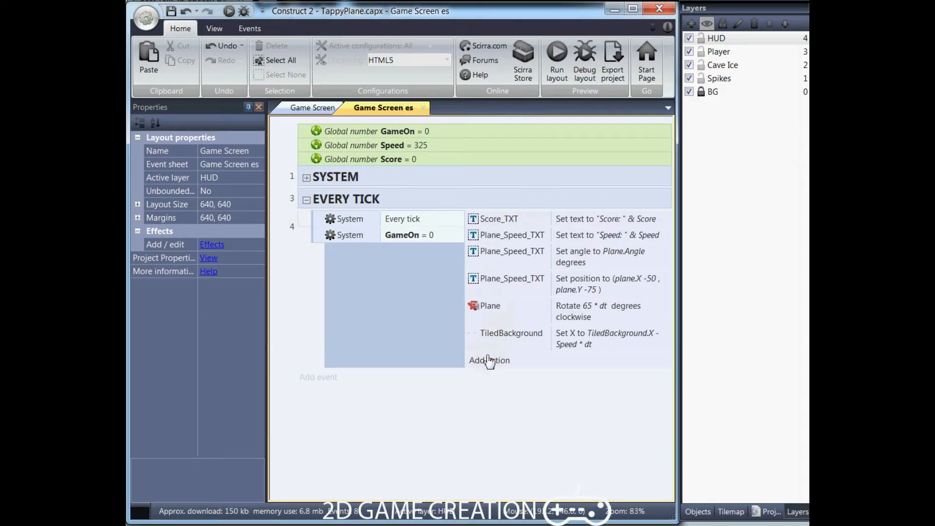
# Add a TiledBackground2 action to the Every tick event that sets X to TiledBackground2.X - Speed *dt.
pyautogui.click(489, 361)
pyautogui.click(534, 187)
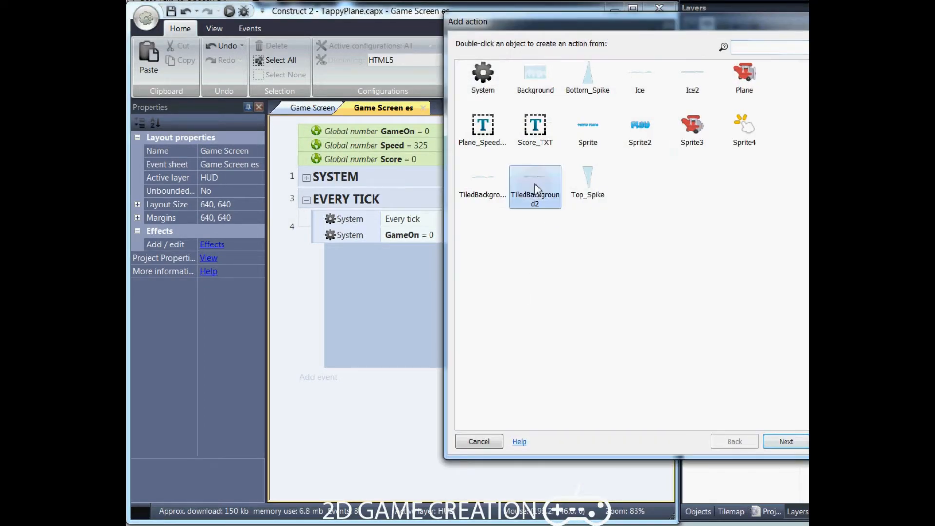
pyautogui.doubleClick(536, 188)
pyautogui.scroll(-2, 753, 303)
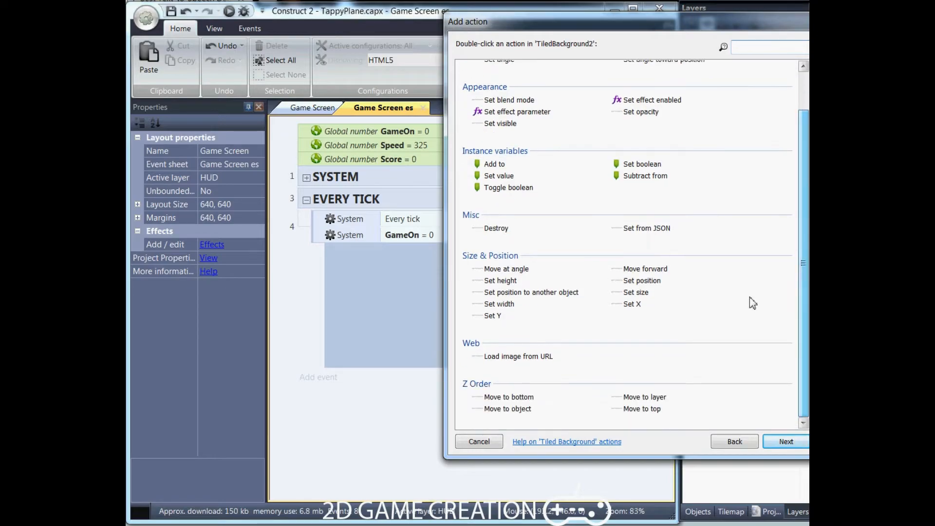
pyautogui.doubleClick(632, 304)
pyautogui.write('TiledBackground2.X - Speed *dt')
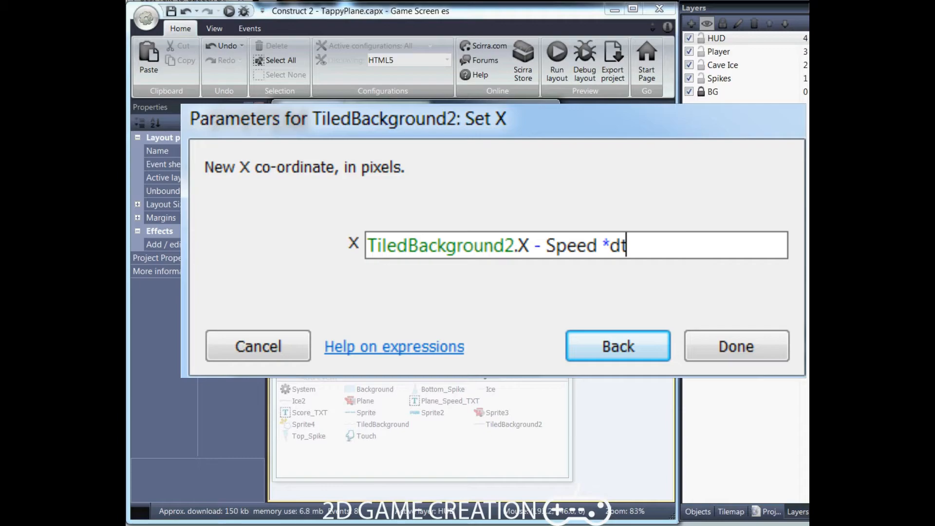
pyautogui.press('BackSpace')
pyautogui.press('BackSpace')
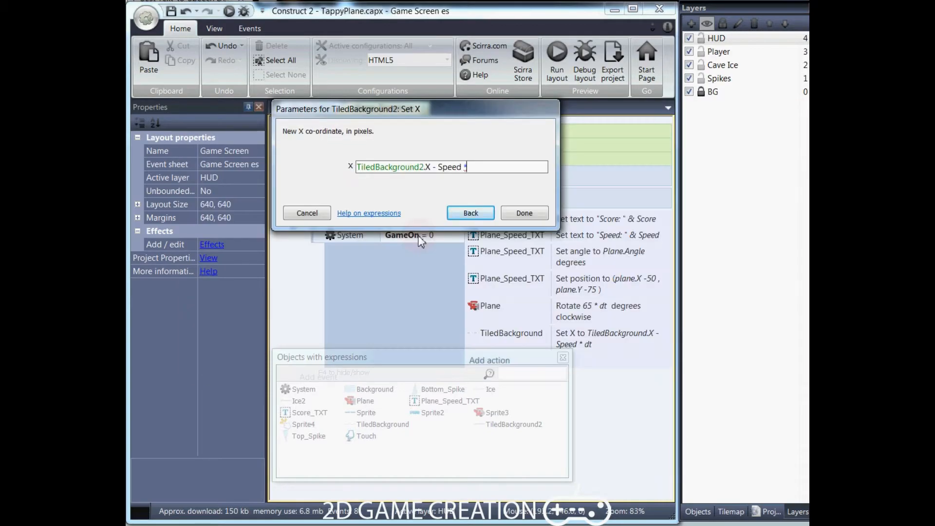
pyautogui.write('dt')
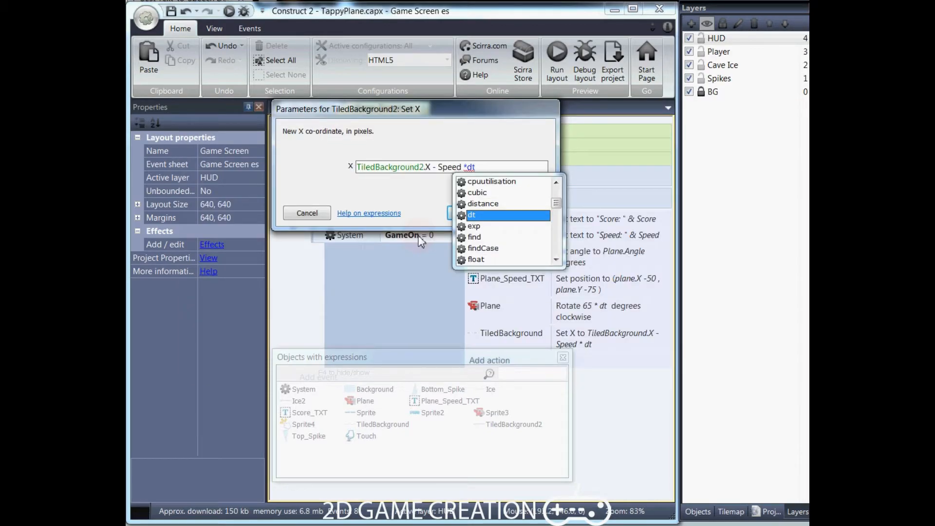
pyautogui.click(479, 216)
pyautogui.click(513, 218)
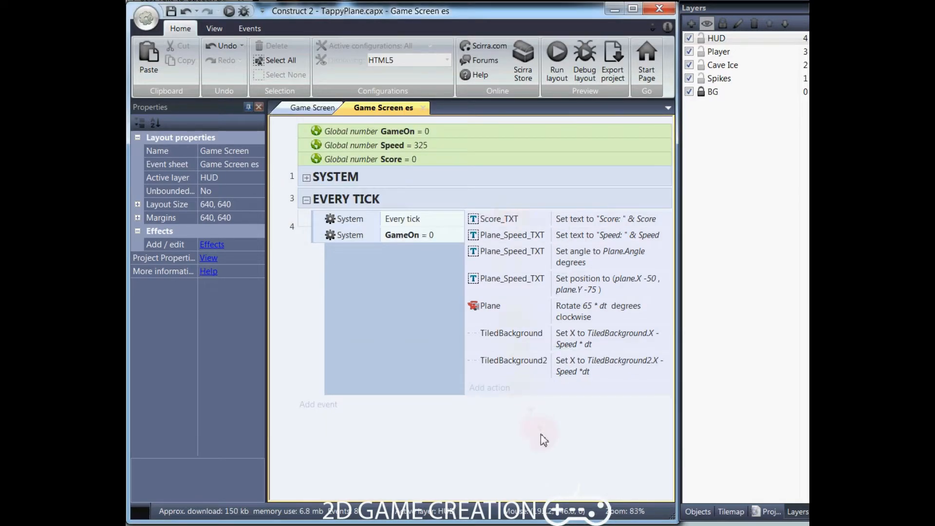
# Add a Bottom_Spike action to the Every tick event that sets X to Bottom_Spike.X - Speed *dt.
pyautogui.click(500, 392)
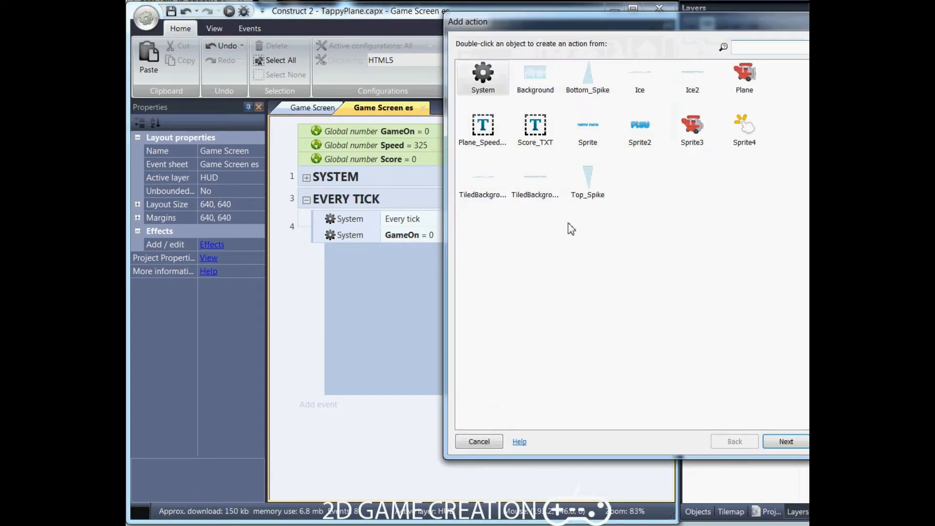
pyautogui.click(590, 85)
pyautogui.doubleClick(589, 86)
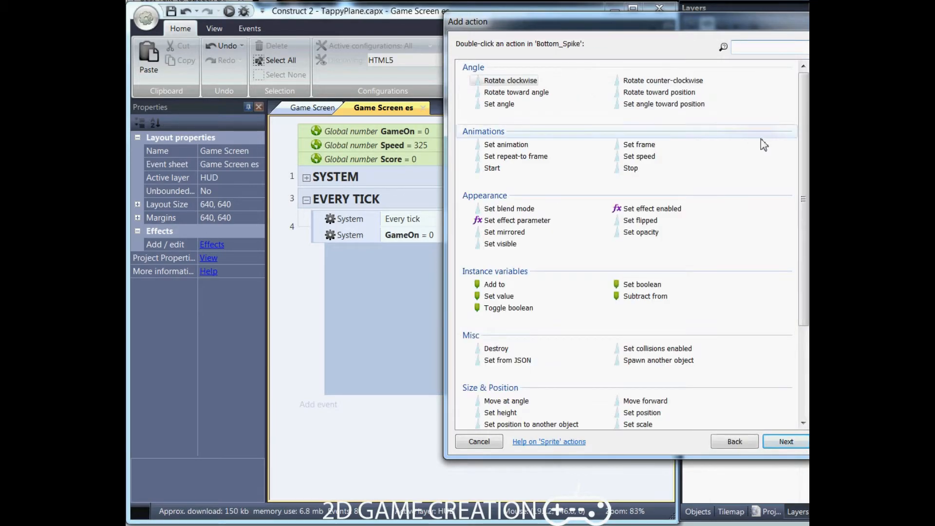
pyautogui.scroll(-3, 802, 166)
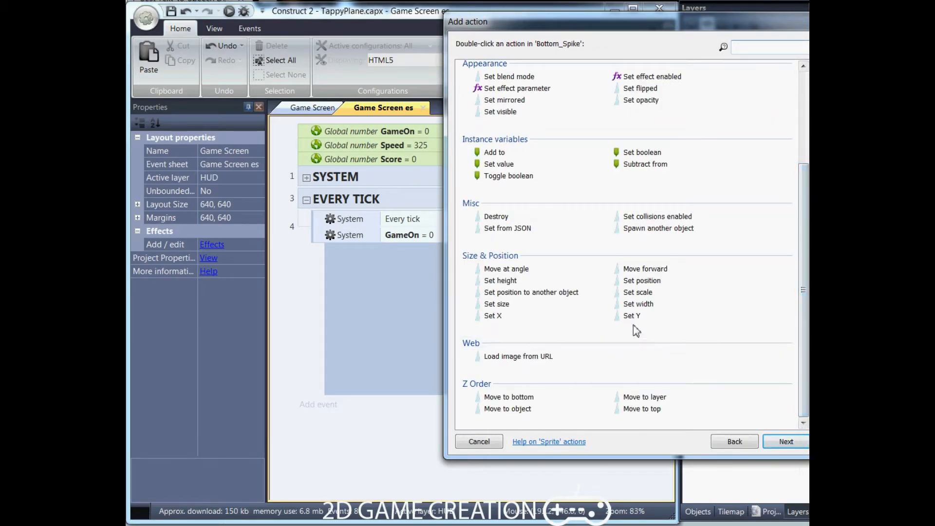
pyautogui.press('Escape')
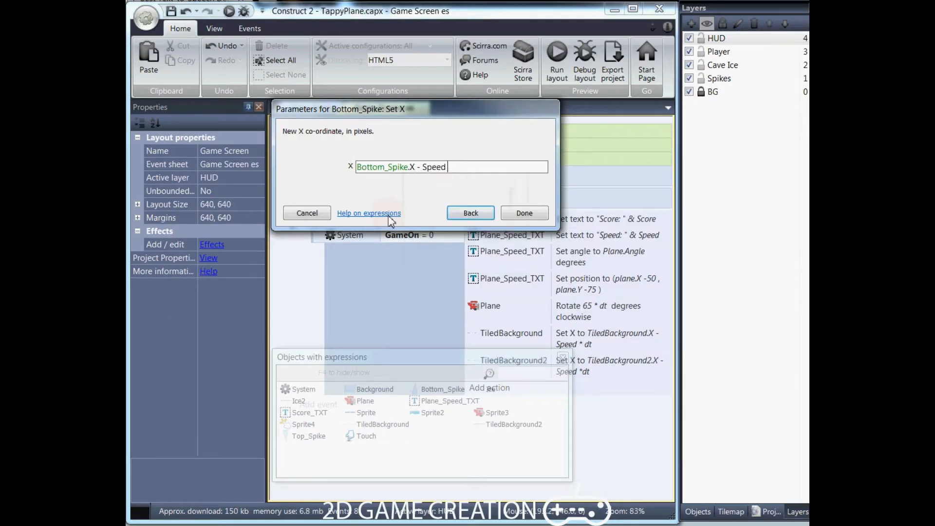
pyautogui.write('*dt')
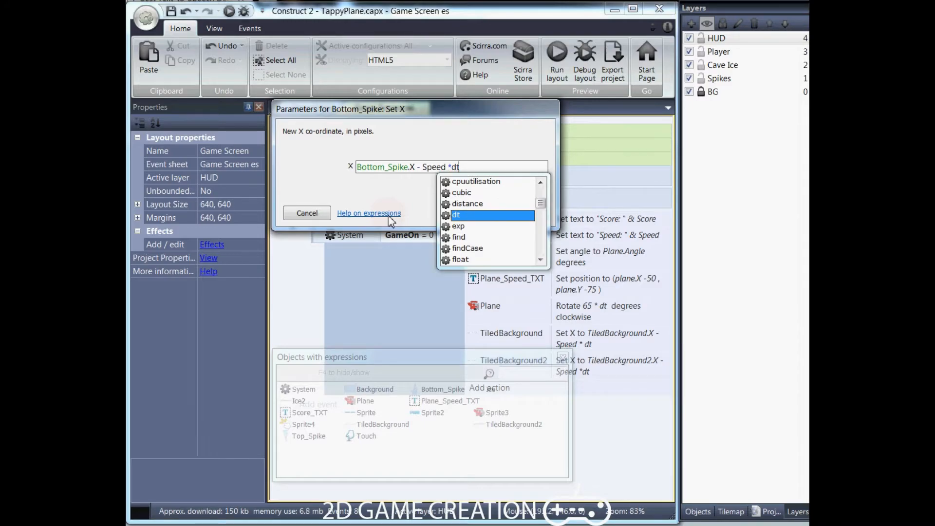
pyautogui.press('Return')
pyautogui.press('Return')
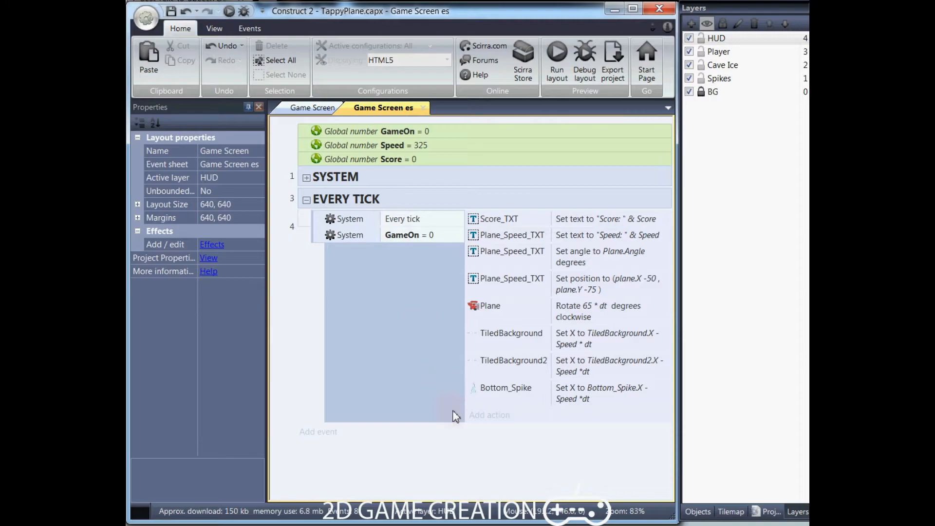
# Add a Top_Spike action to the Every tick event that sets X to Top_Spike.X - Speed *dt.
pyautogui.click(487, 415)
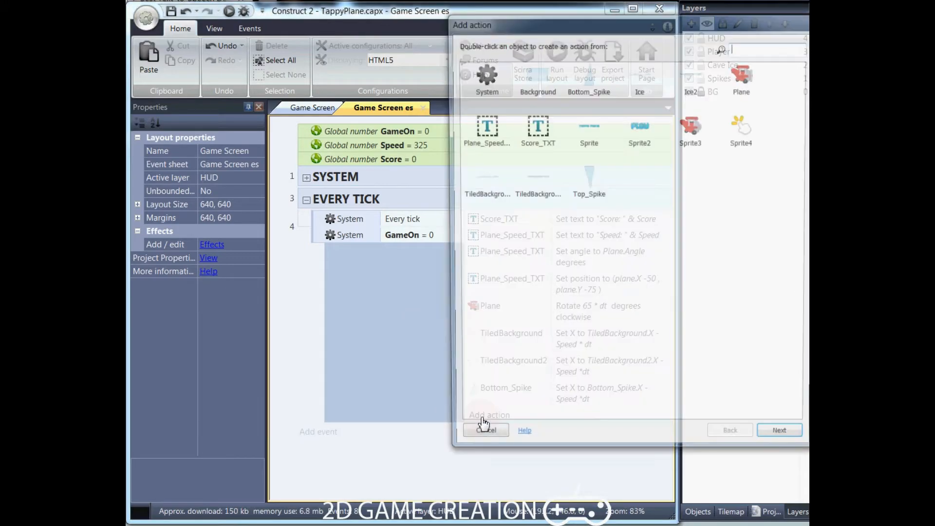
pyautogui.doubleClick(588, 178)
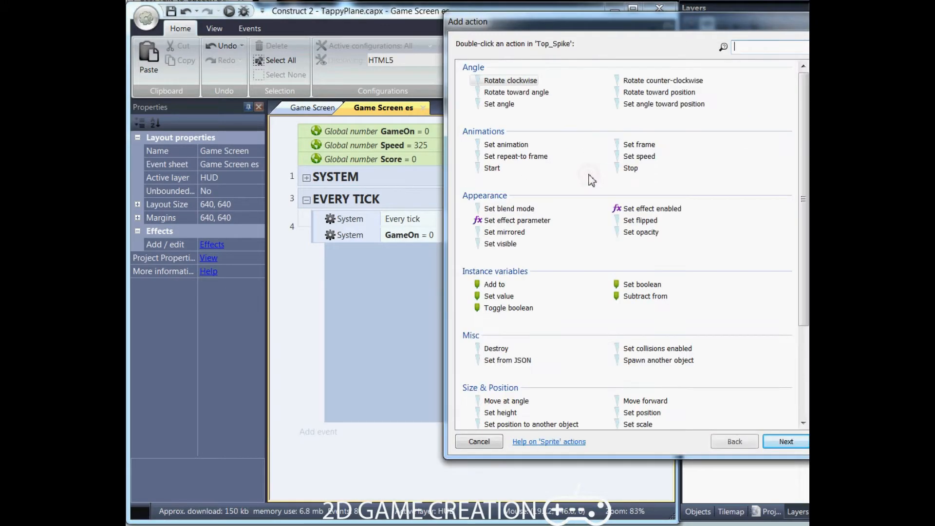
pyautogui.moveTo(805, 193); pyautogui.dragTo(805, 288)
pyautogui.doubleClick(492, 321)
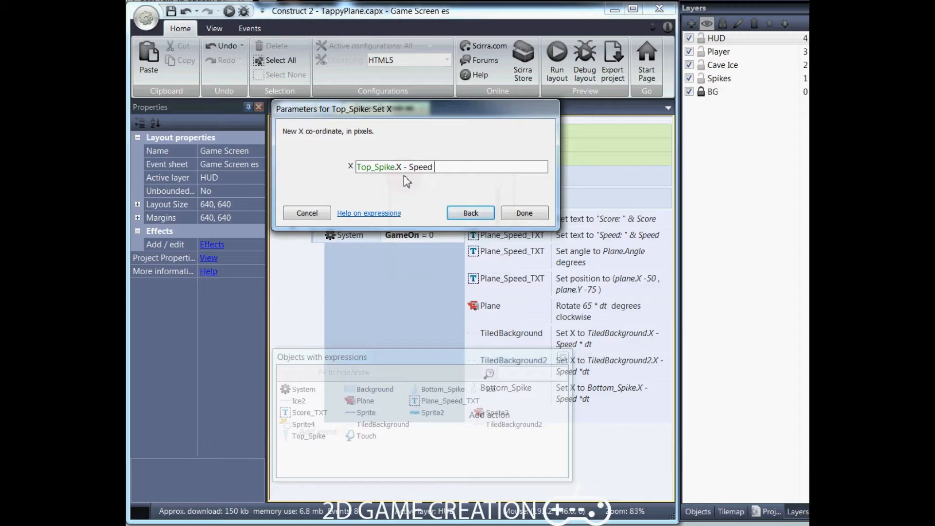
pyautogui.write('*dt')
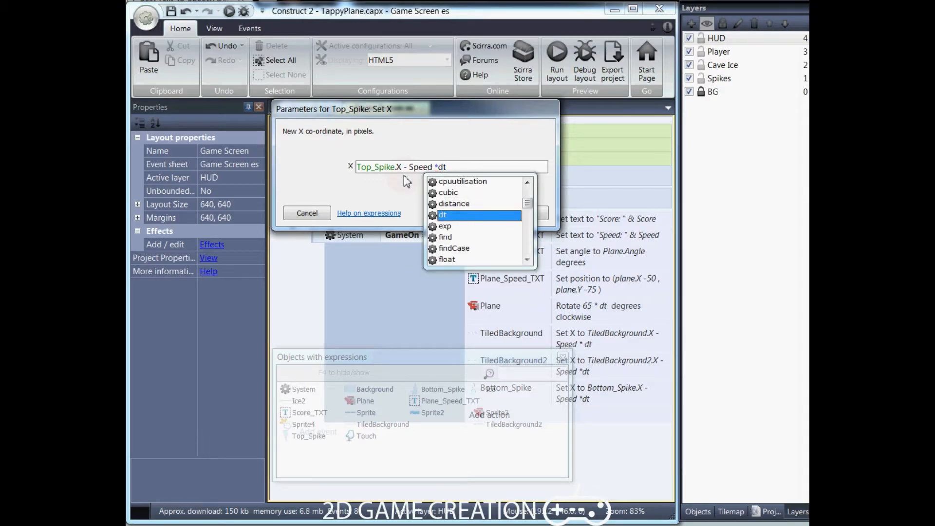
pyautogui.press('Escape')
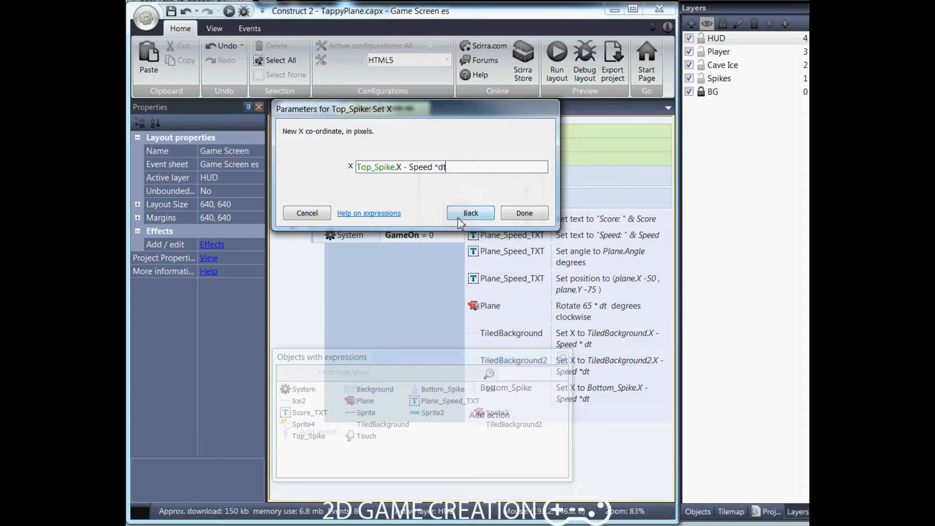
pyautogui.click(525, 213)
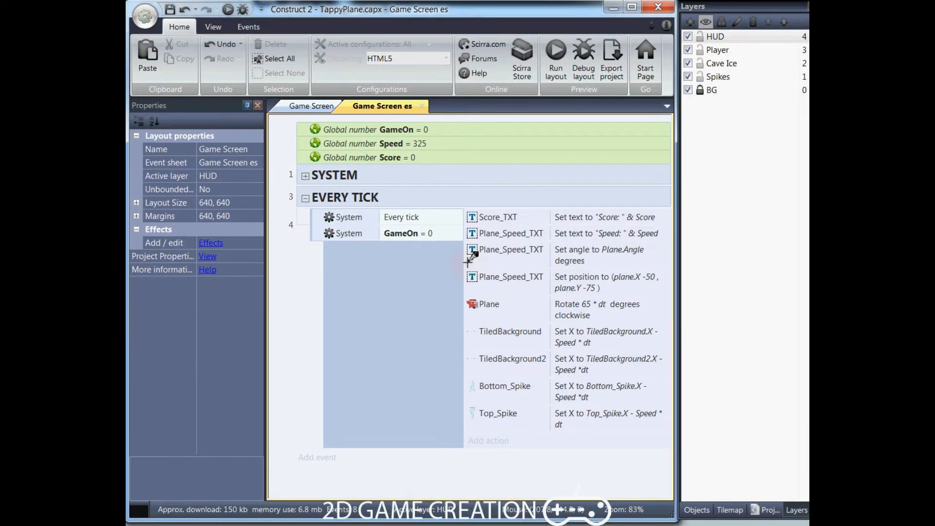
# Collapse the EVERY TICK group and add a new event group named SCROLLING BACKGROUND REPEAT.
pyautogui.click(303, 204)
pyautogui.click(306, 198)
pyautogui.click(399, 292)
pyautogui.rightClick(363, 295)
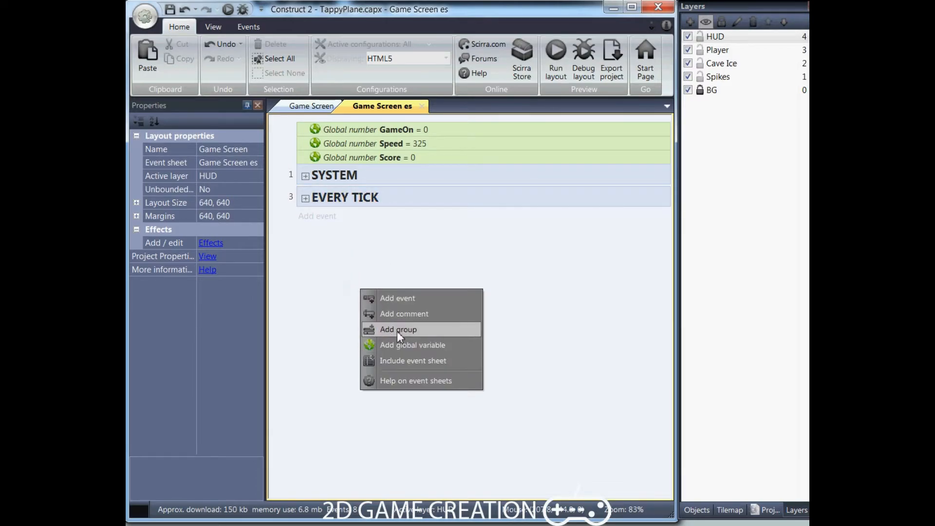
pyautogui.click(396, 329)
pyautogui.write('SCROLLING BACKGROUN')
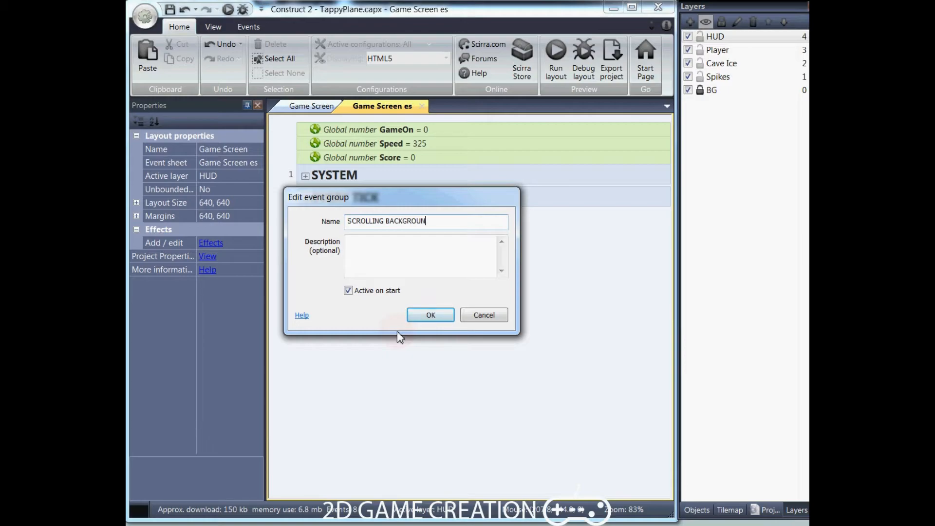
pyautogui.write('D REPEAT')
pyautogui.press('Return')
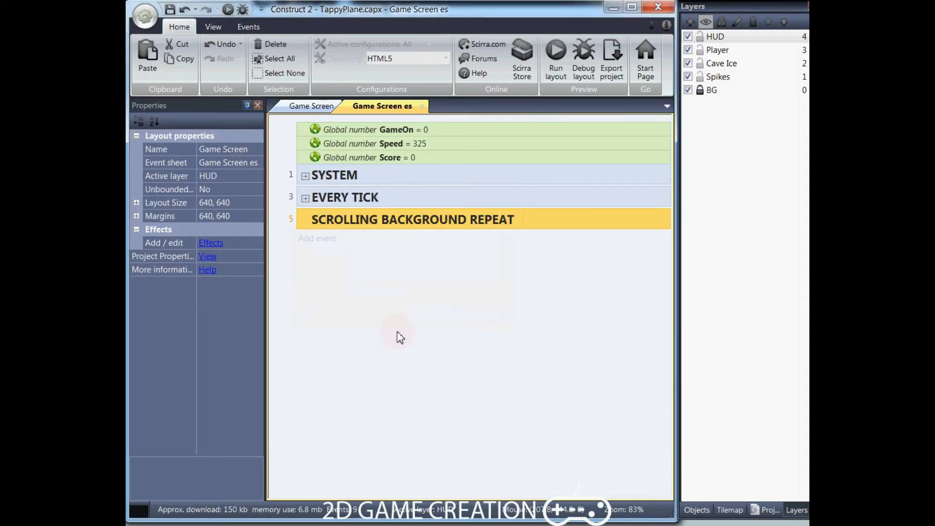
# Add an event to the SCROLLING BACKGROUND REPEAT group that checks whether TiledBackground's X is less than or equal to -808, and widen the condition's object column.
pyautogui.rightClick(306, 220)
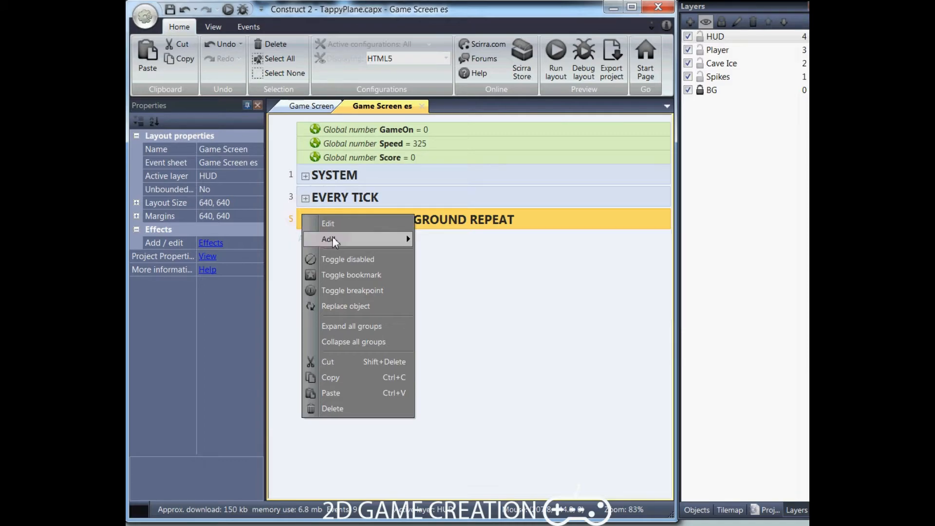
pyautogui.moveTo(353, 241)
pyautogui.click(455, 257)
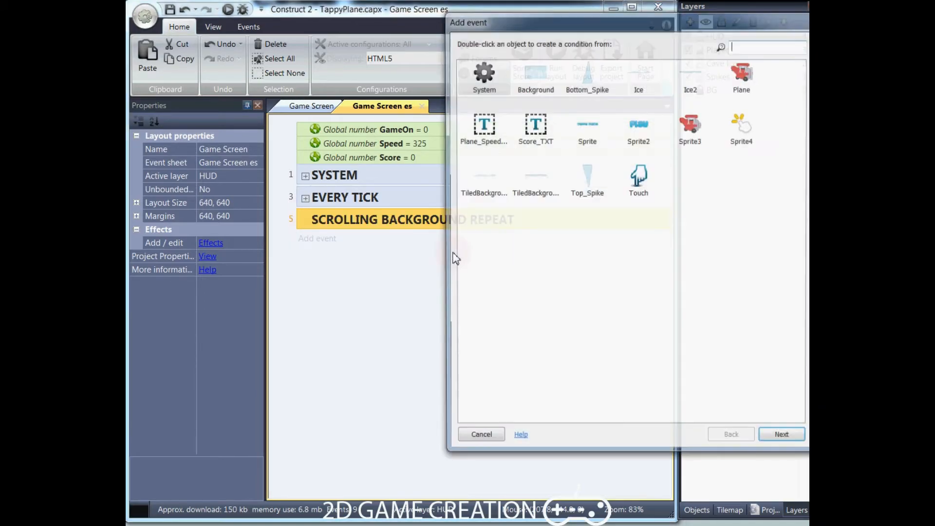
pyautogui.doubleClick(489, 187)
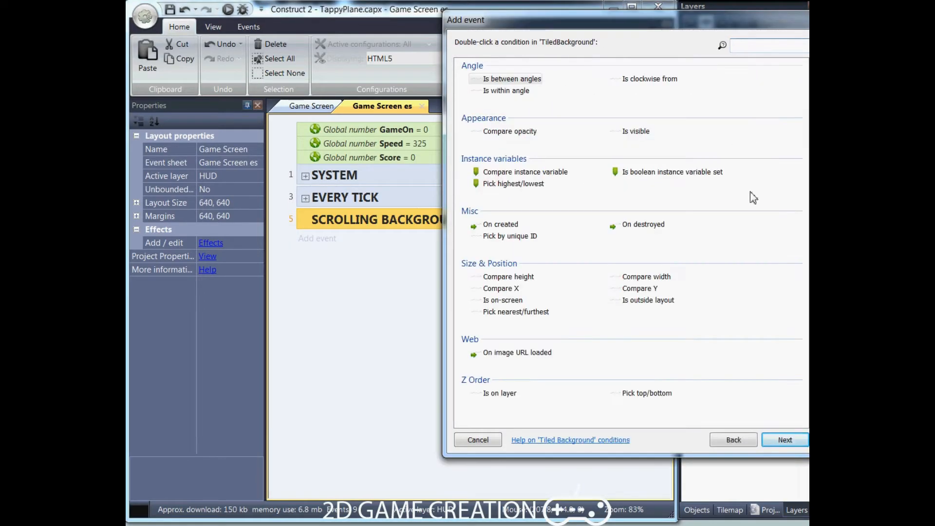
pyautogui.doubleClick(502, 288)
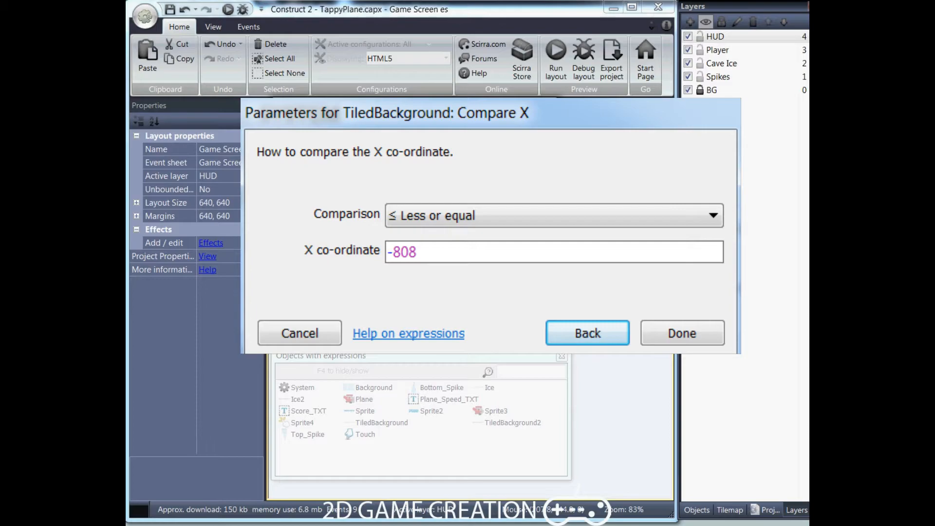
pyautogui.moveTo(363, 186); pyautogui.dragTo(352, 186)
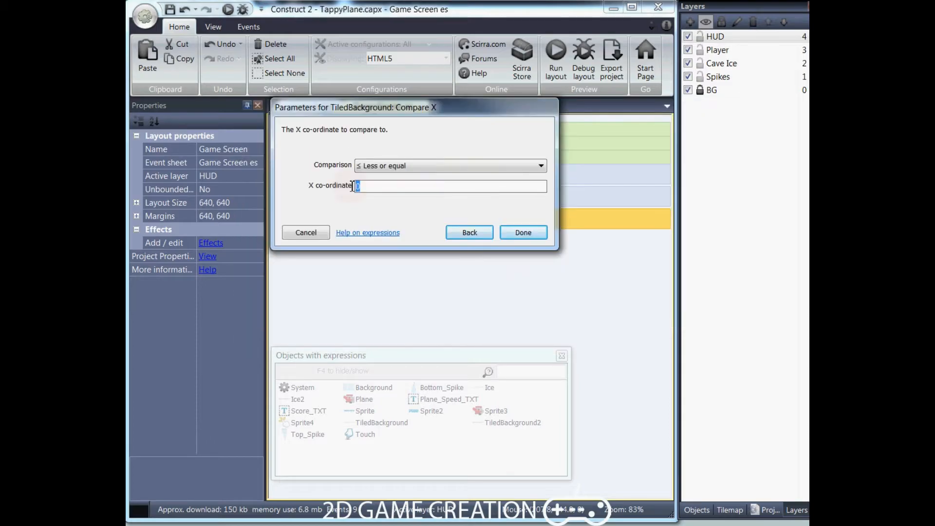
pyautogui.write('-808')
pyautogui.press('Return')
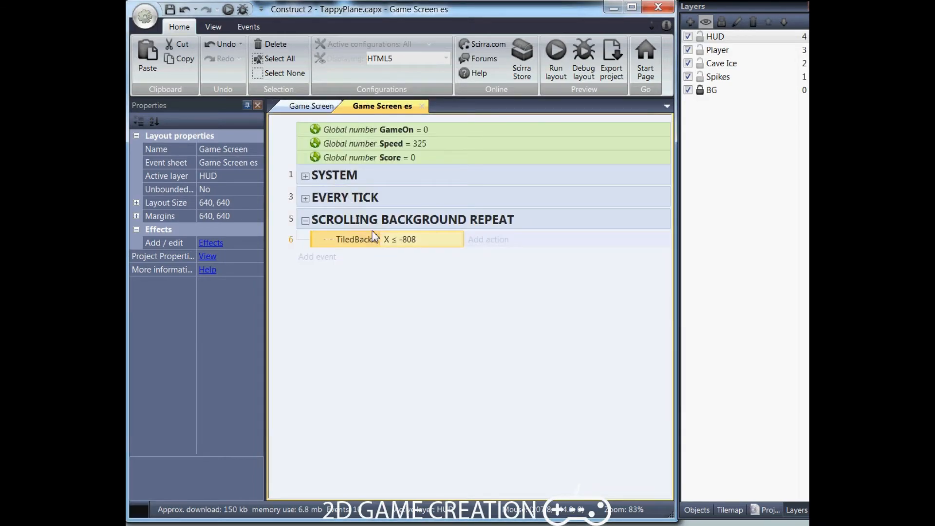
pyautogui.moveTo(381, 239); pyautogui.dragTo(407, 238)
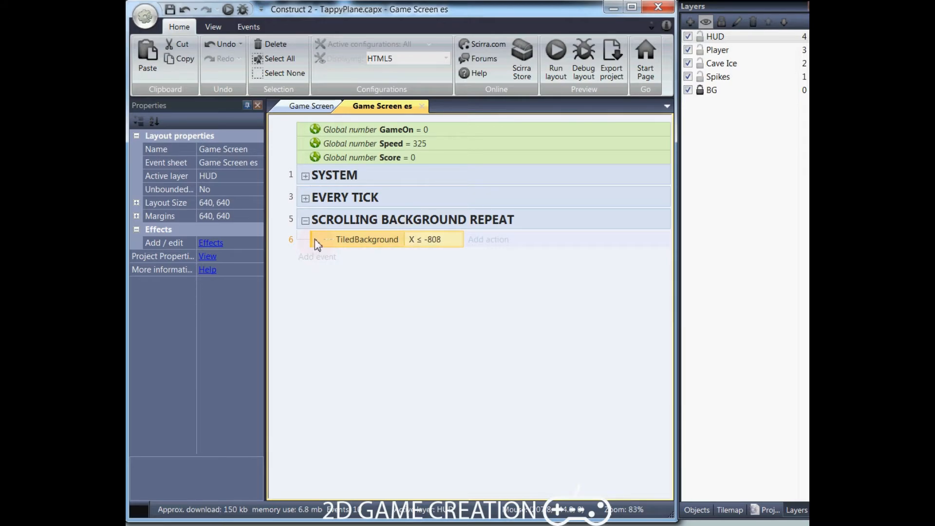
# Duplicate the TiledBackground X comparison event and replace its object with TiledBackground2 in the copy.
pyautogui.hotkey('ctrl', 'c')
pyautogui.hotkey('ctrl', 'v')
pyautogui.rightClick(352, 259)
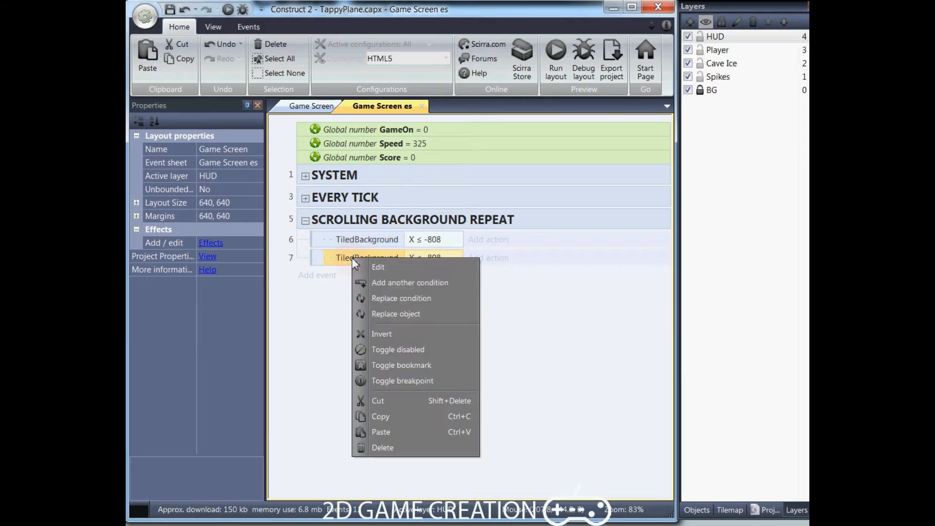
pyautogui.click(378, 314)
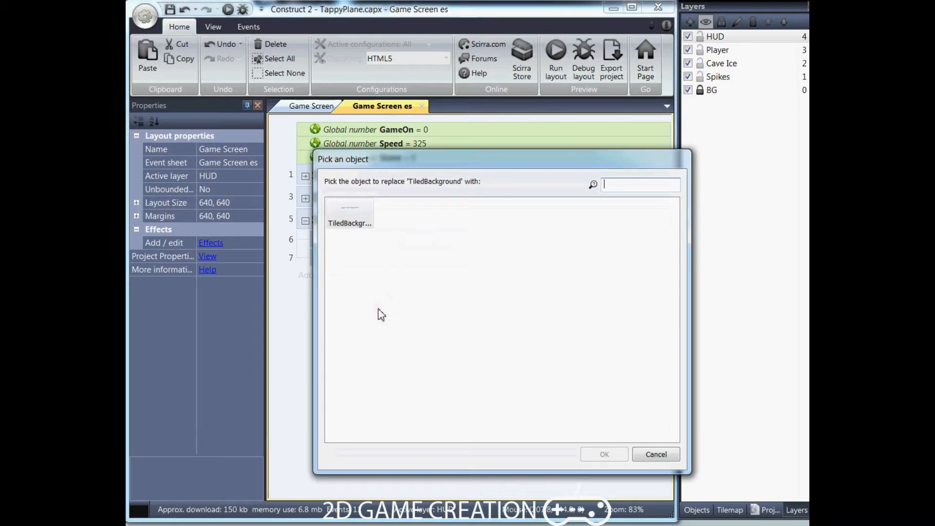
pyautogui.doubleClick(347, 220)
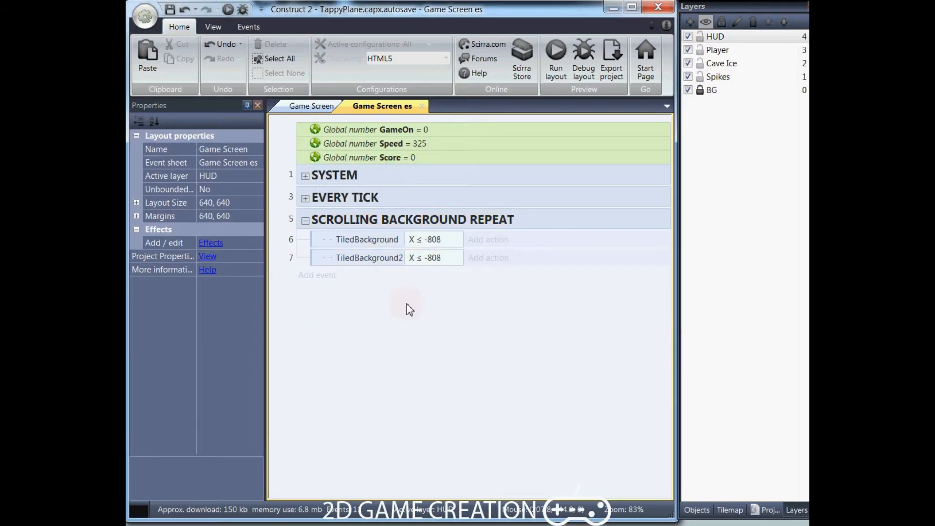
# Add a TiledBackground action to the TiledBackground comparison event that sets X to 0.
pyautogui.click(475, 246)
pyautogui.doubleClick(482, 181)
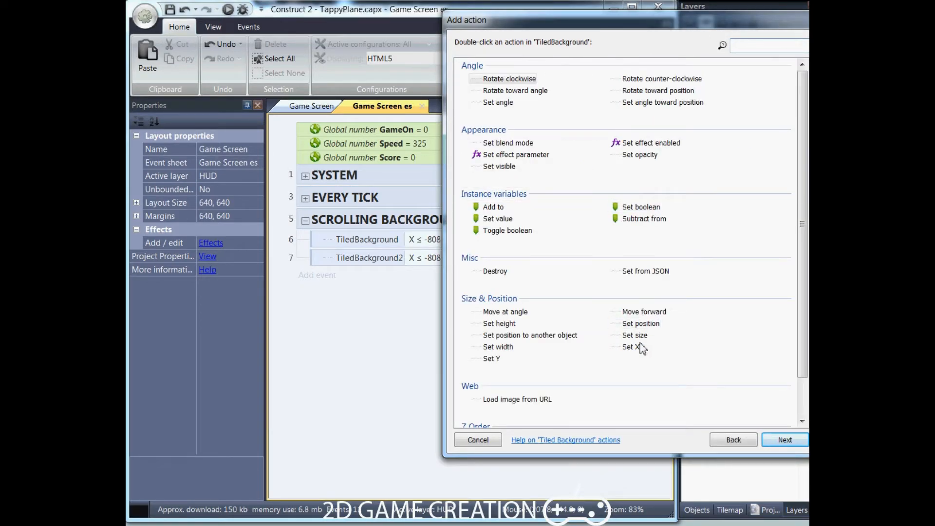
pyautogui.doubleClick(637, 347)
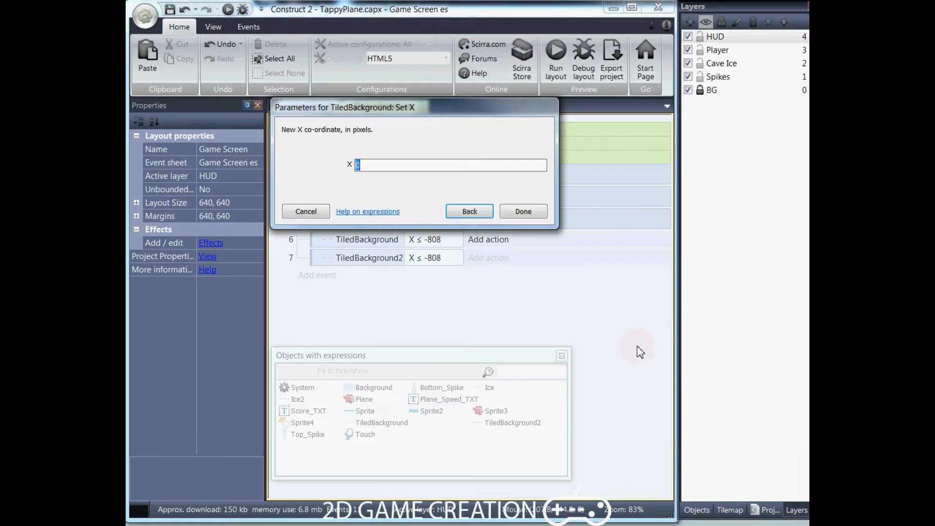
pyautogui.click(521, 213)
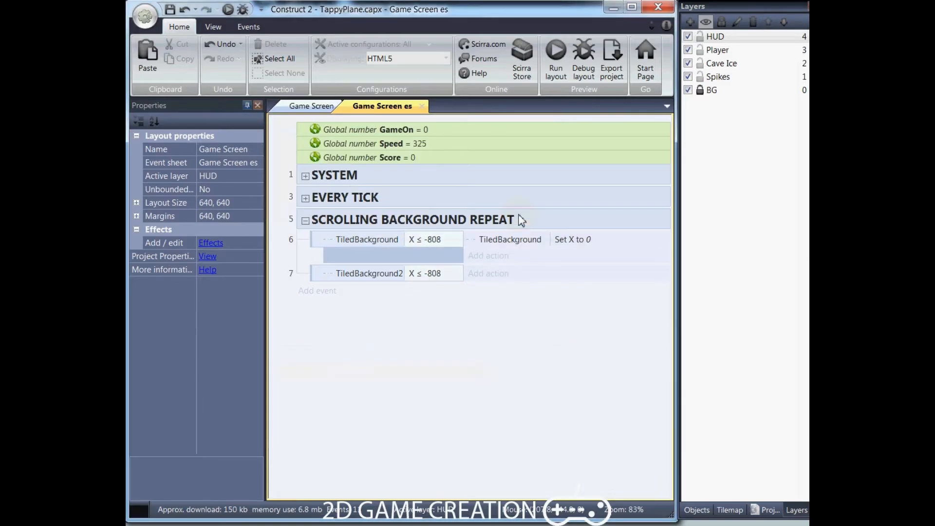
# Copy the Set X to 0 action into the TiledBackground2 event and replace its object with TiledBackground2.
pyautogui.keyDown('ctrl'); pyautogui.moveTo(489, 238); pyautogui.dragTo(477, 276); pyautogui.keyUp('ctrl')
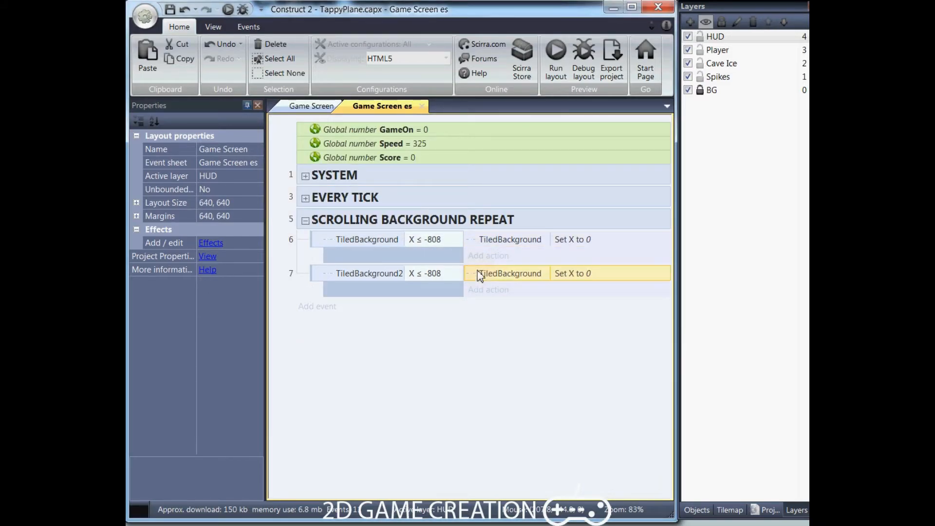
pyautogui.rightClick(505, 276)
pyautogui.click(533, 331)
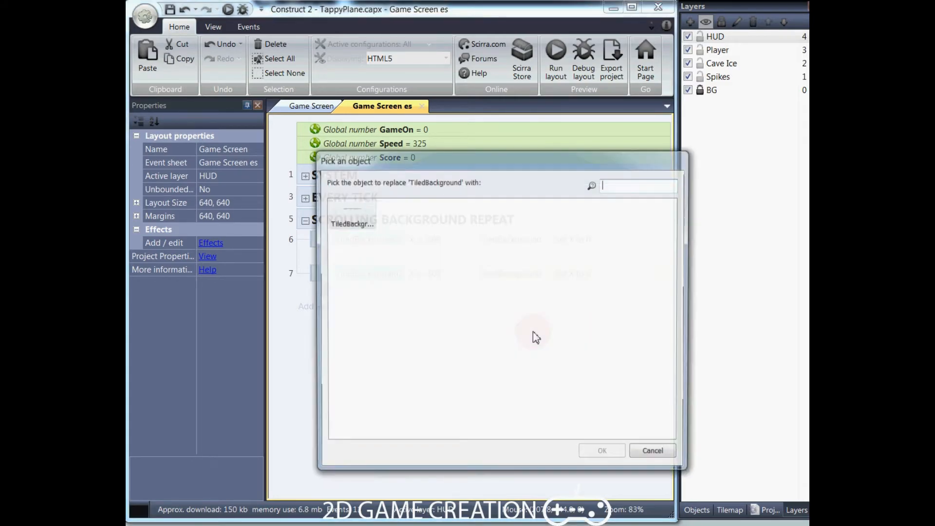
pyautogui.doubleClick(352, 221)
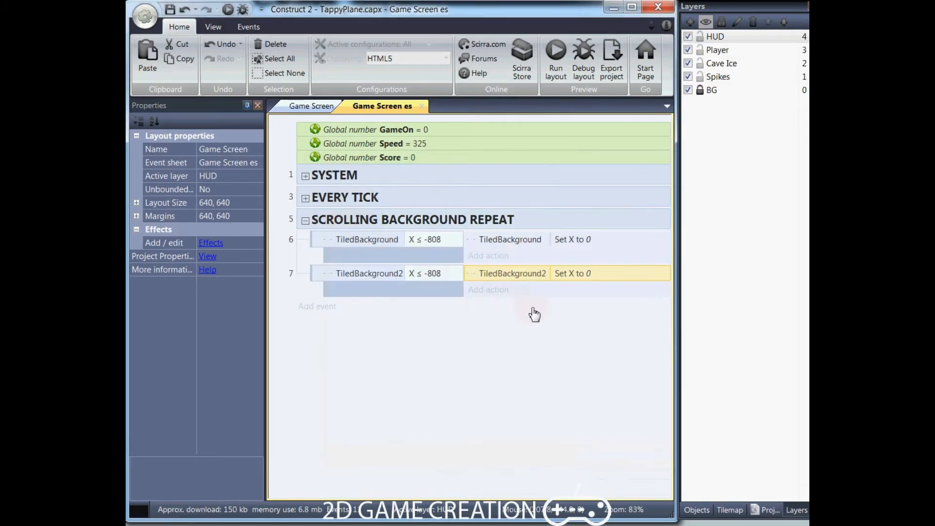
pyautogui.click(459, 402)
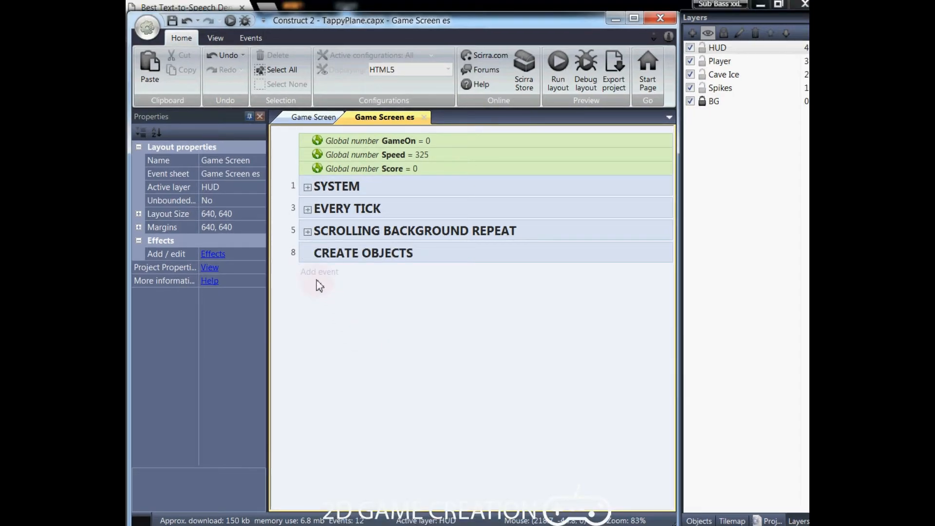
# Add a System event to the CREATE OBJECTS group that runs every random(1,5) seconds.
pyautogui.click(312, 259)
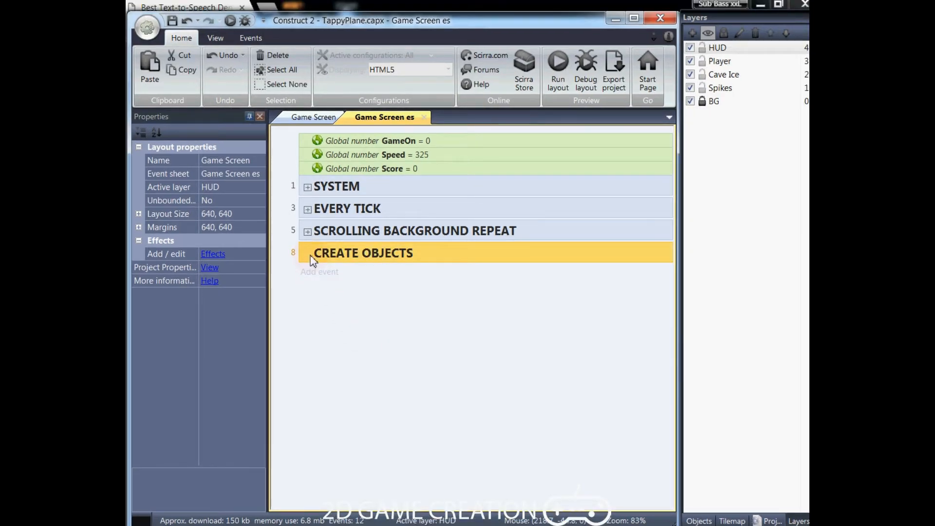
pyautogui.press('e')
pyautogui.doubleClick(507, 81)
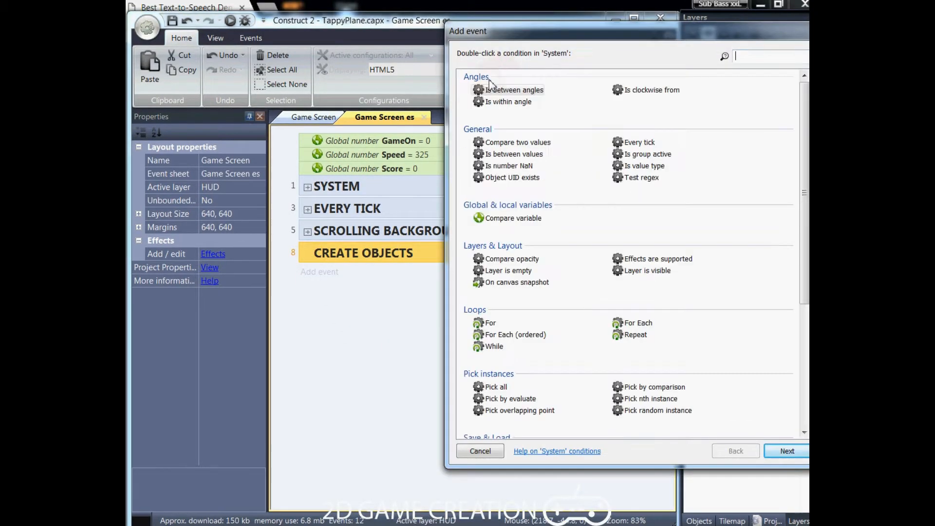
pyautogui.scroll(-5, 789, 282)
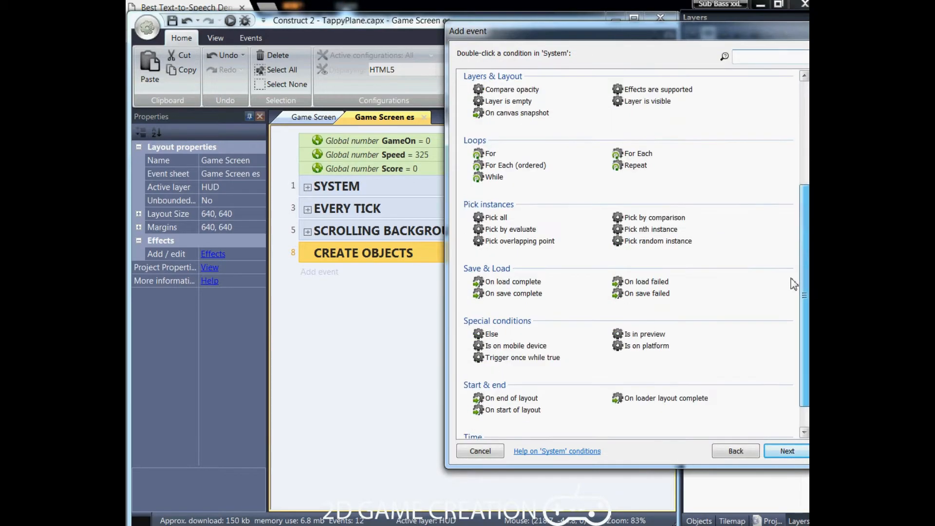
pyautogui.doubleClick(648, 418)
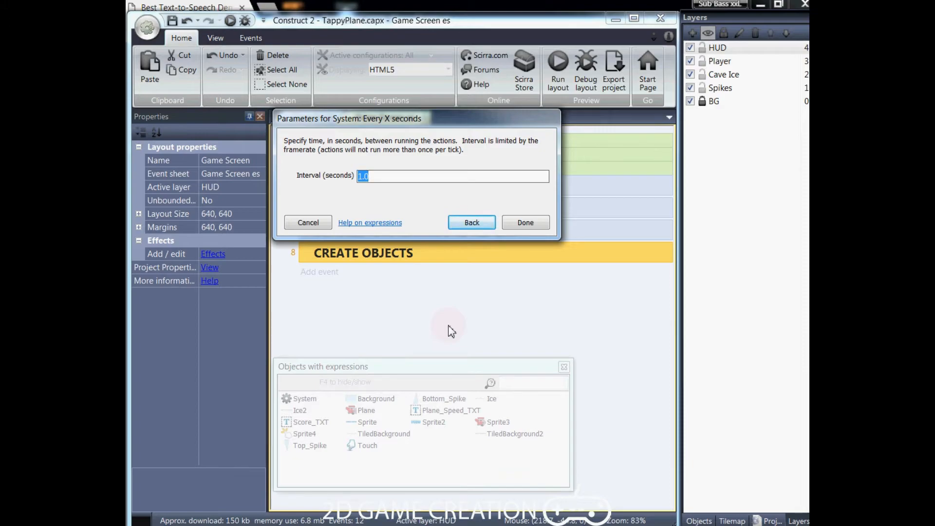
pyautogui.write('rand')
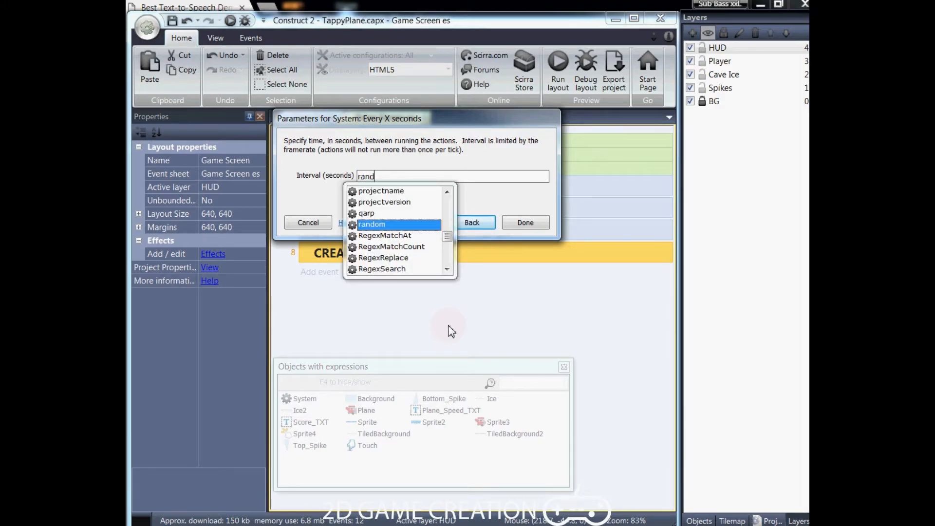
pyautogui.press('BackSpace')
pyautogui.write('dom(')
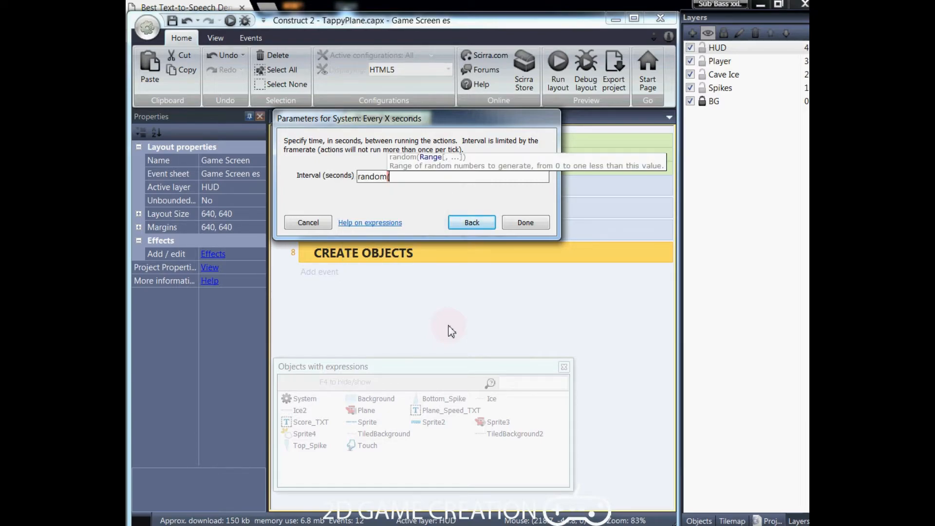
pyautogui.write('1,5')
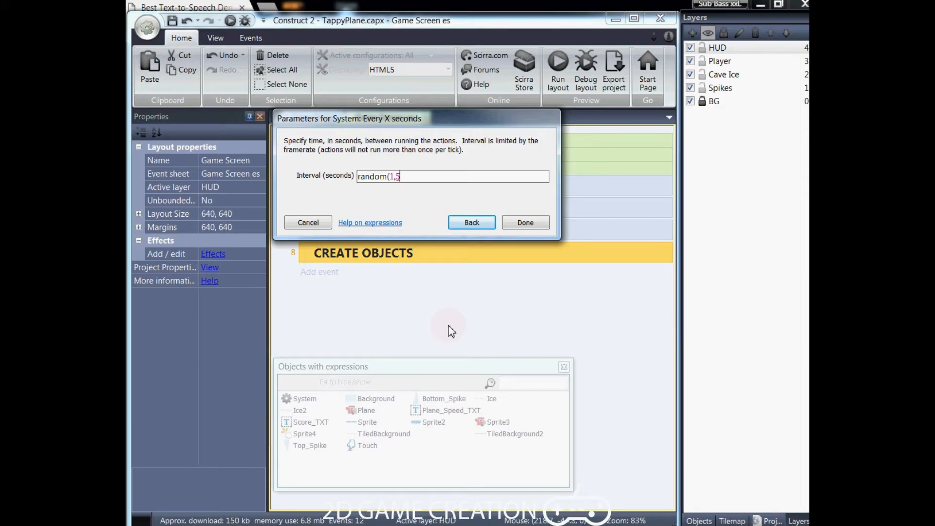
pyautogui.write(')')
pyautogui.press('Return')
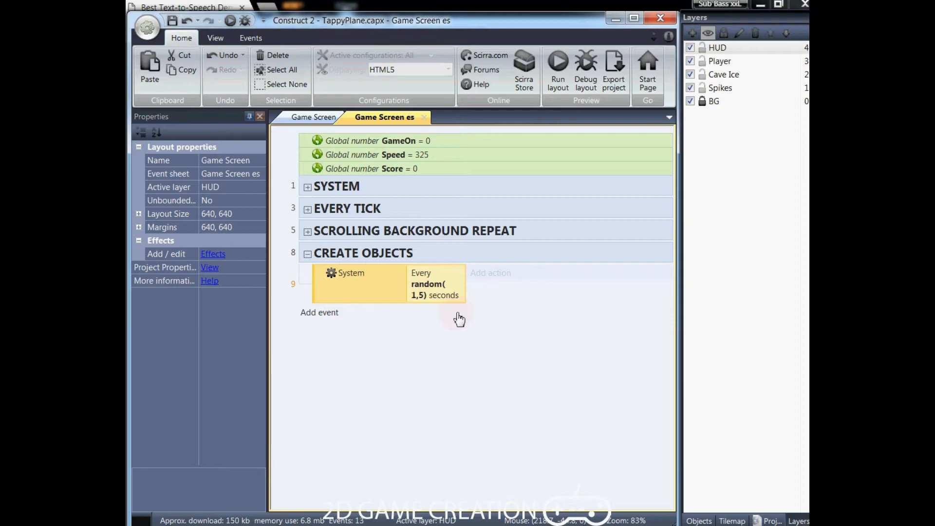
# Add a System Create object action to the random(1,5) event that spawns Top_Spike on layer 1 at X 704, Y 0.
pyautogui.click(493, 275)
pyautogui.doubleClick(484, 85)
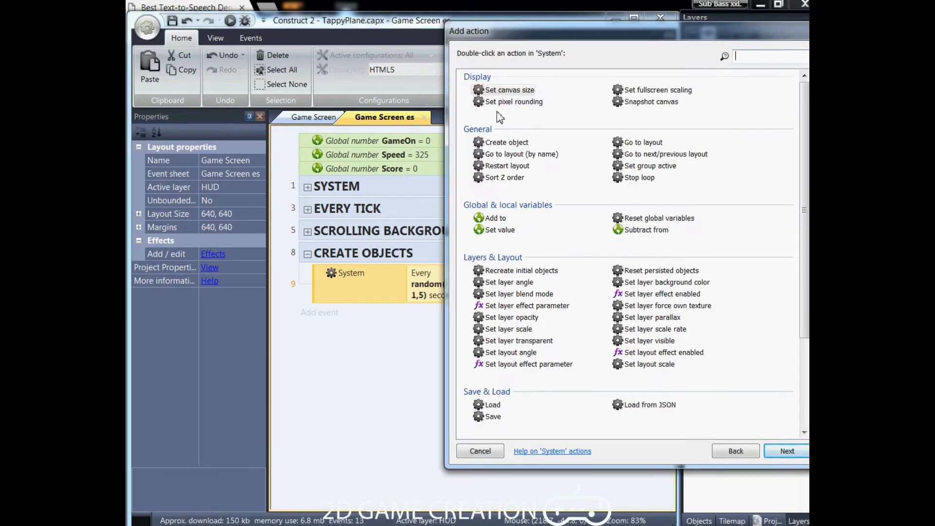
pyautogui.doubleClick(502, 142)
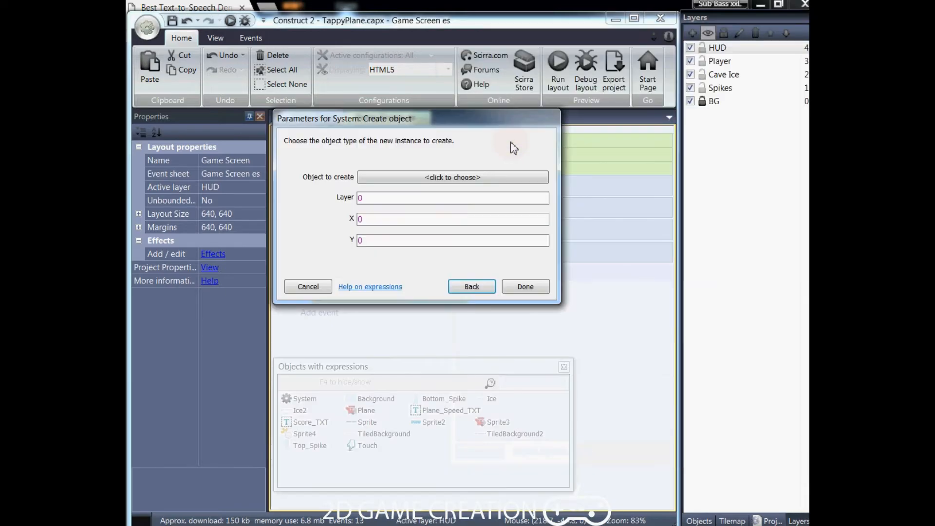
pyautogui.click(409, 177)
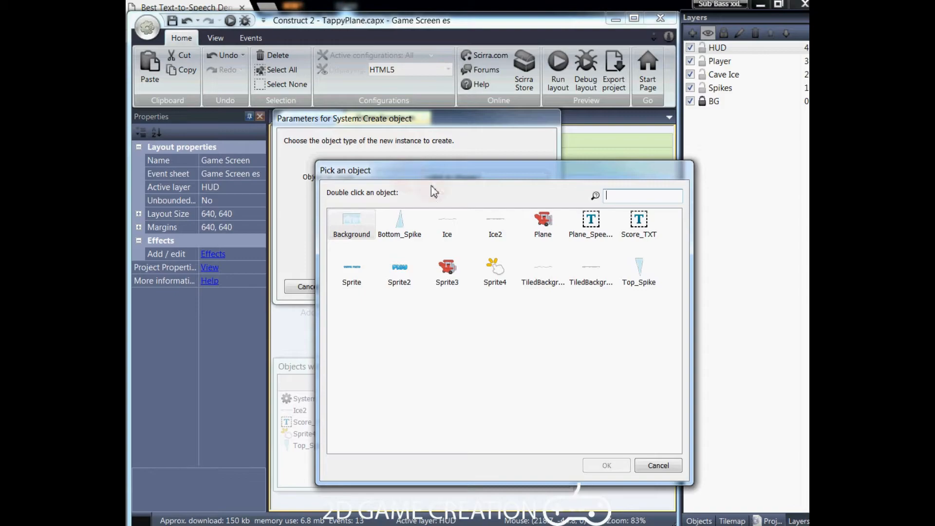
pyautogui.doubleClick(635, 276)
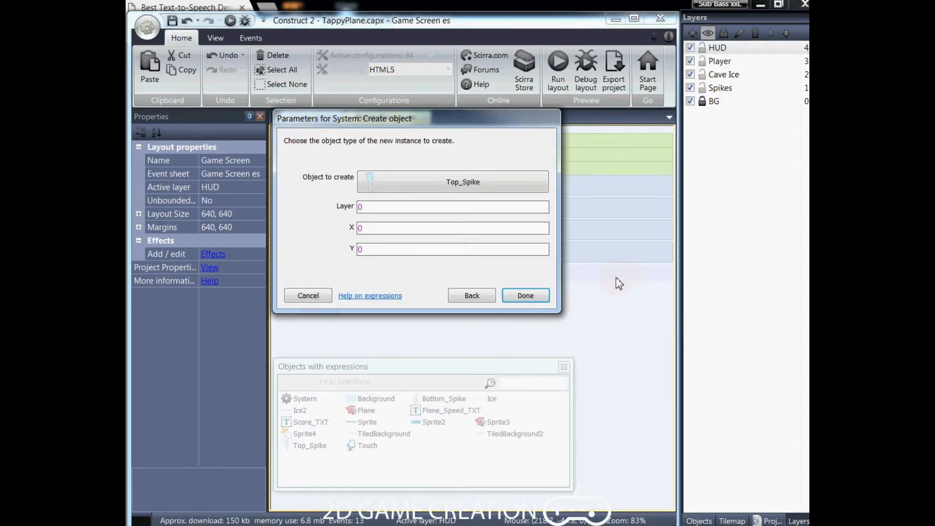
pyautogui.moveTo(375, 207); pyautogui.dragTo(349, 230)
pyautogui.write('1')
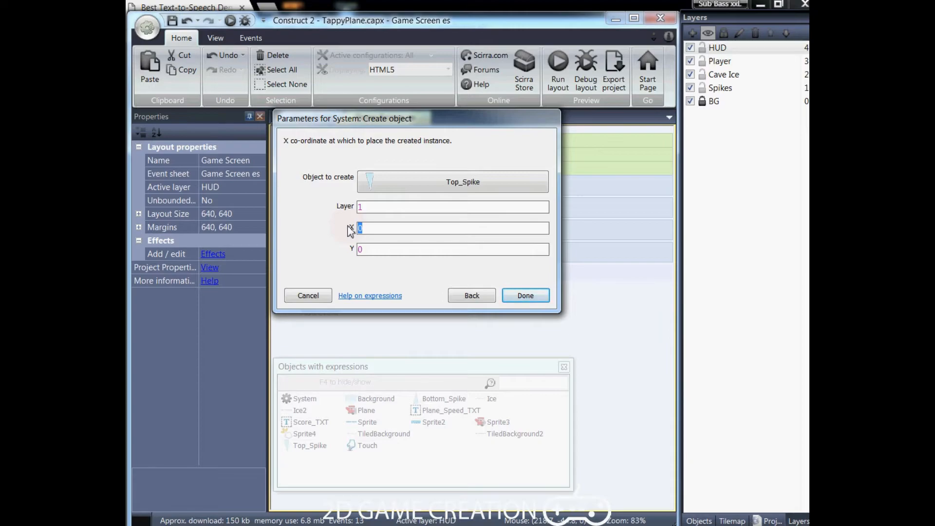
pyautogui.write('704')
pyautogui.click(517, 302)
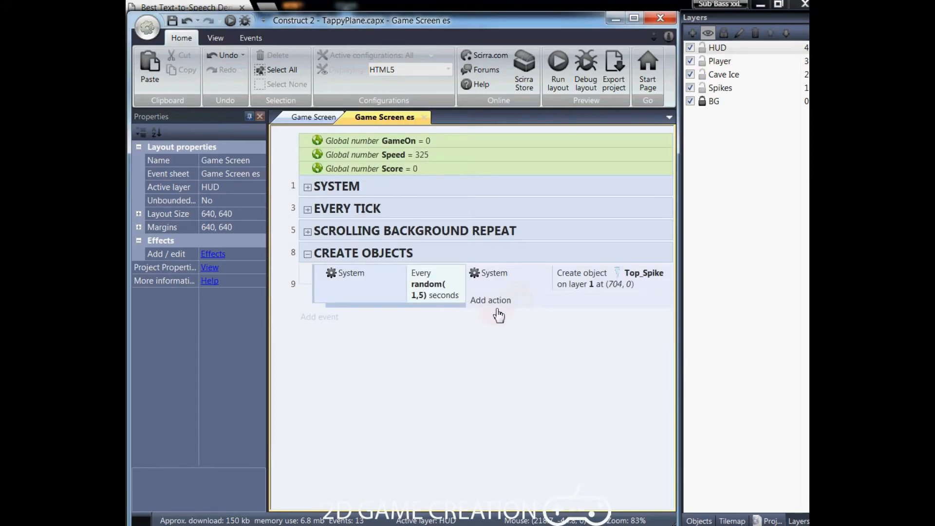
pyautogui.click(480, 302)
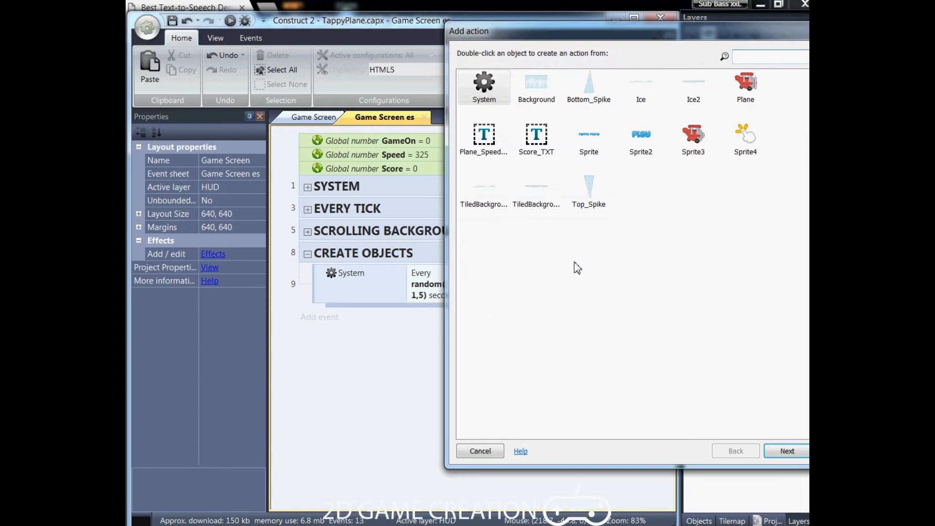
pyautogui.click(481, 446)
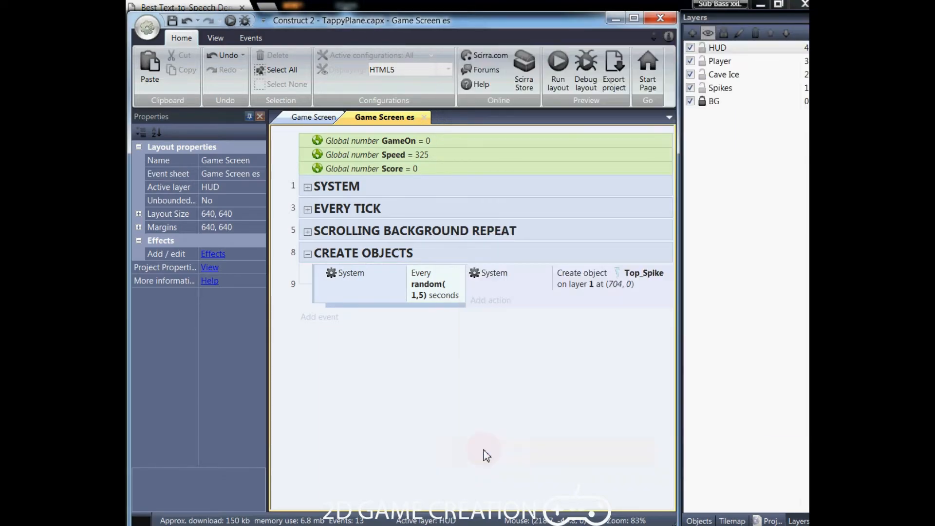
# Duplicate the Top_Spike spawn event, including its action, within the CREATE OBJECTS group.
pyautogui.click(323, 294)
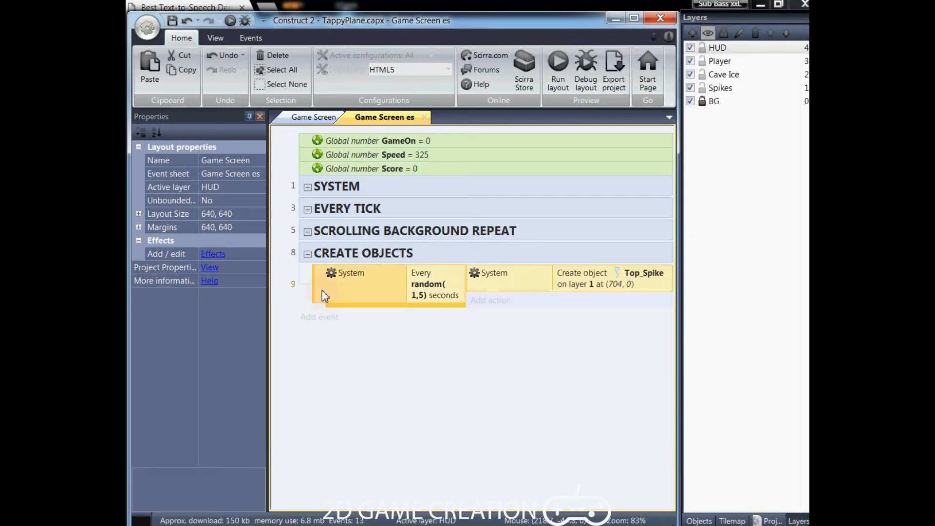
pyautogui.rightClick(323, 291)
pyautogui.click(379, 467)
pyautogui.rightClick(319, 298)
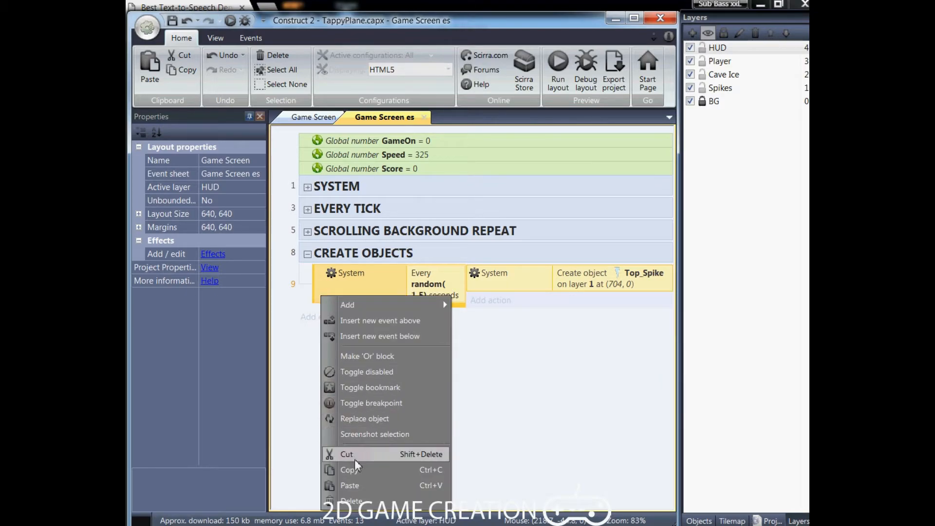
pyautogui.click(356, 486)
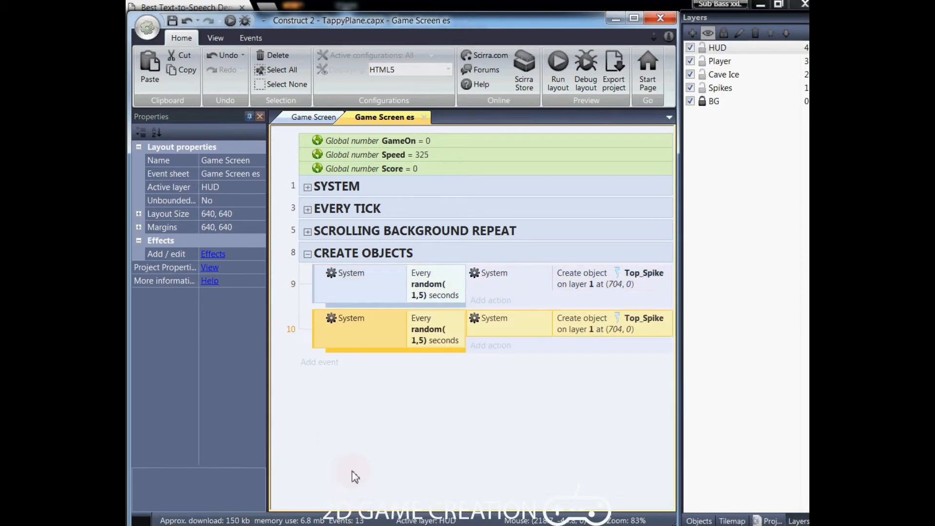
# Set the interval of the duplicated spawn event to random(2,6) seconds.
pyautogui.doubleClick(433, 344)
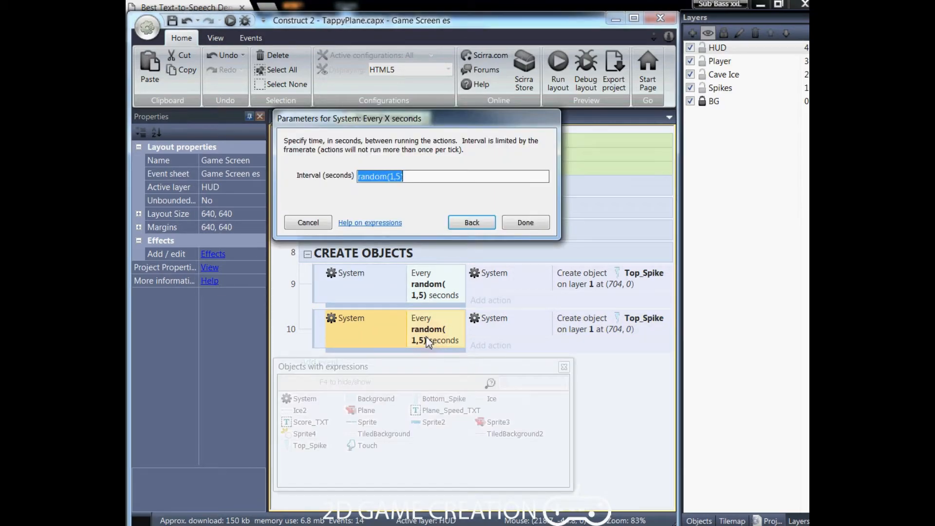
pyautogui.click(400, 179)
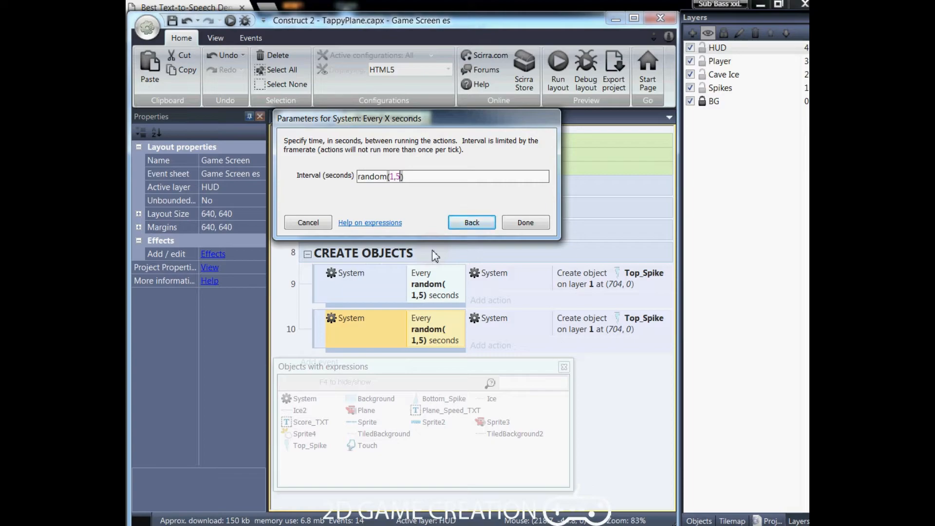
pyautogui.press('BackSpace')
pyautogui.write('6')
pyautogui.press('Left')
pyautogui.press('Left')
pyautogui.press('BackSpace')
pyautogui.write('2')
pyautogui.press('Return')
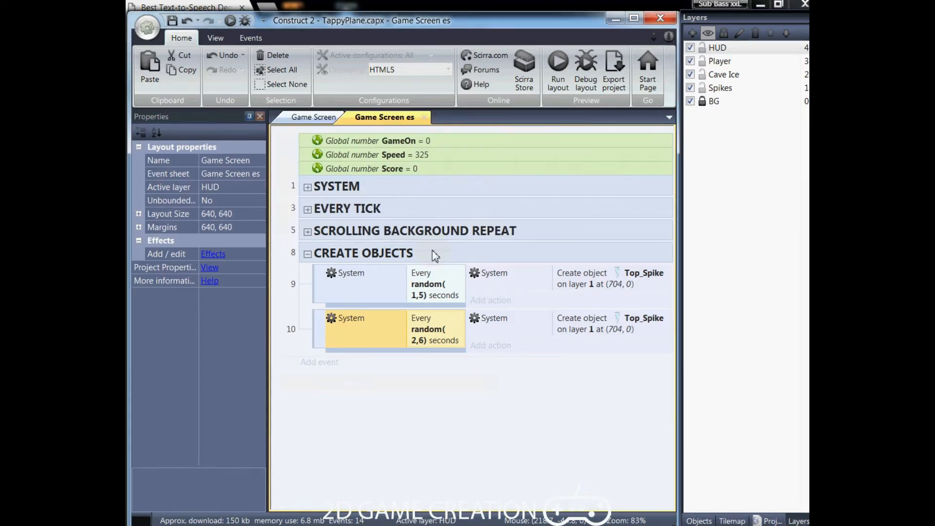
# Change the duplicated event's Create object action to spawn Bottom_Spike with Y set to 640.
pyautogui.doubleClick(583, 330)
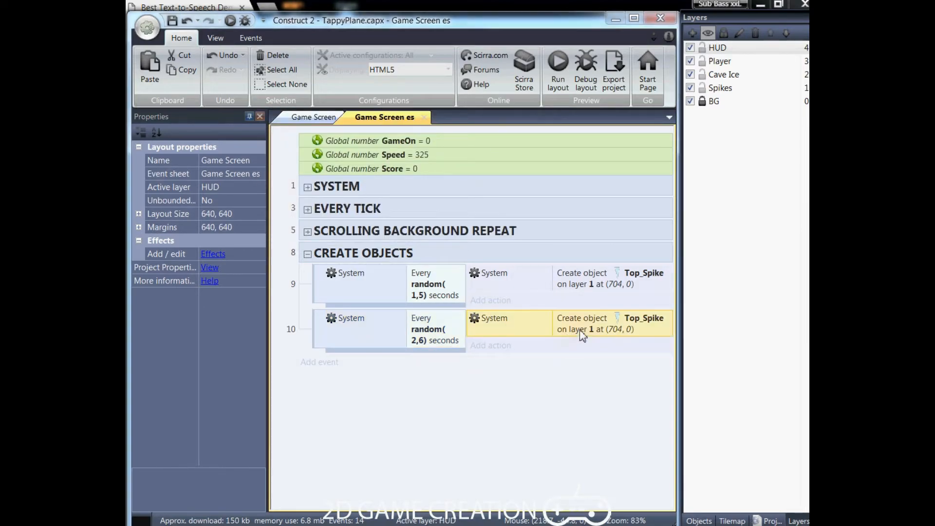
pyautogui.click(414, 180)
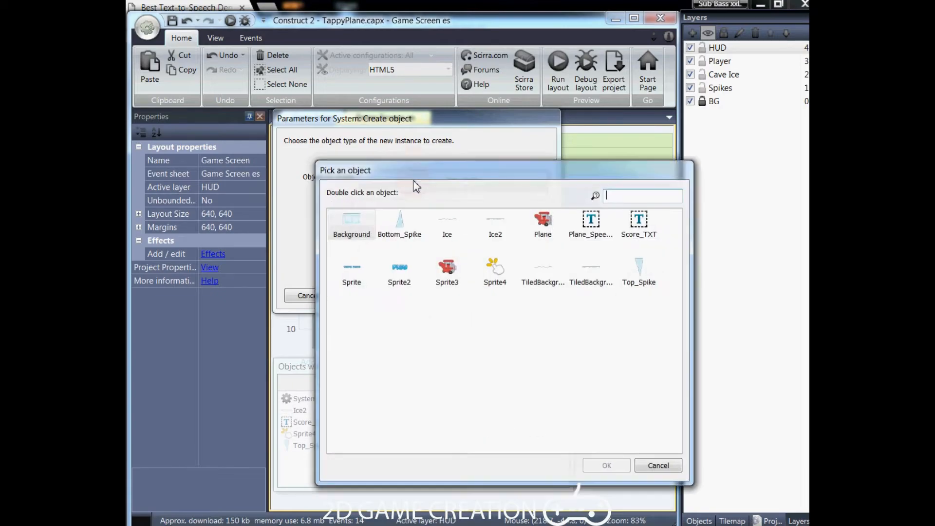
pyautogui.doubleClick(402, 226)
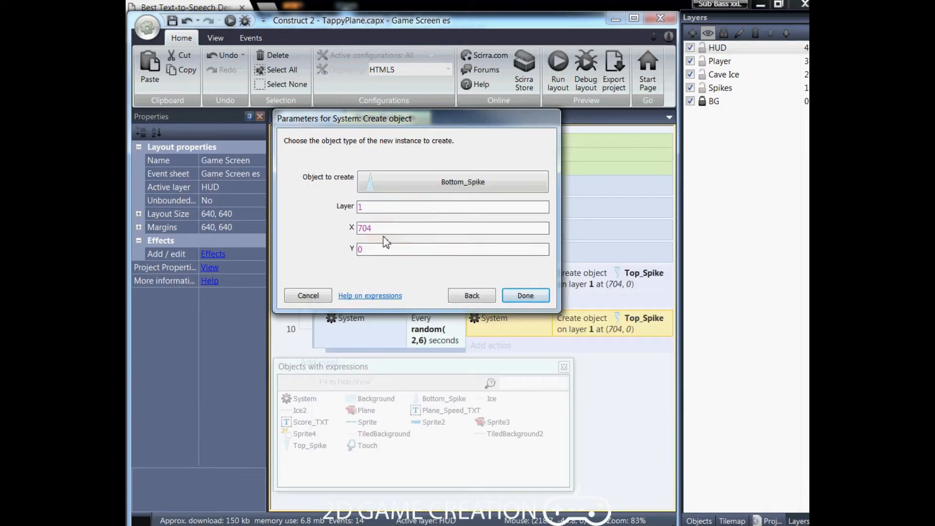
pyautogui.doubleClick(387, 249)
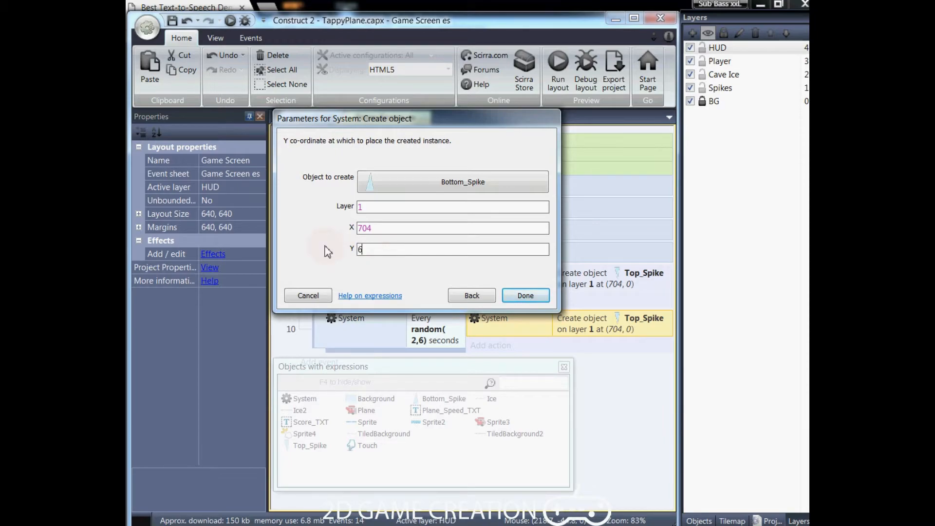
pyautogui.press('Return')
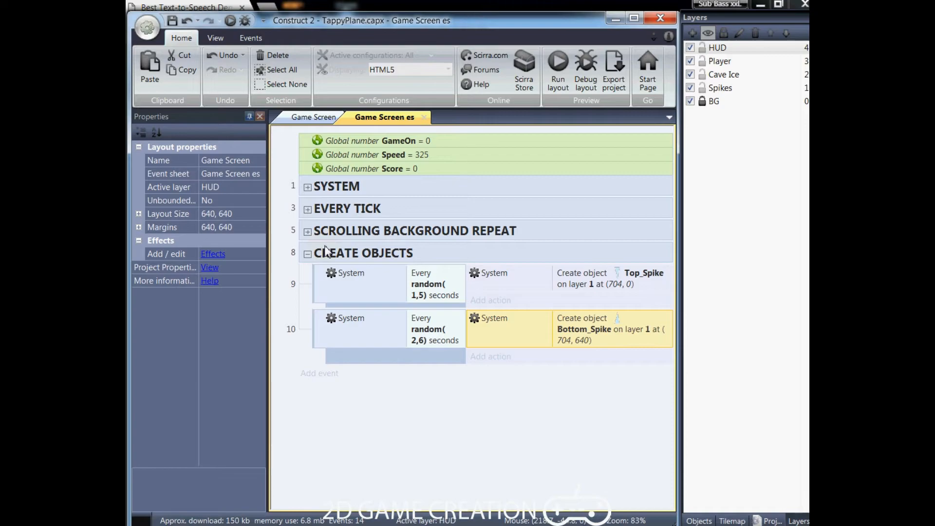
# Add a sub-event to the CREATE OBJECTS group that checks whether Bottom_Spike's X is less than -100.
pyautogui.click(326, 251)
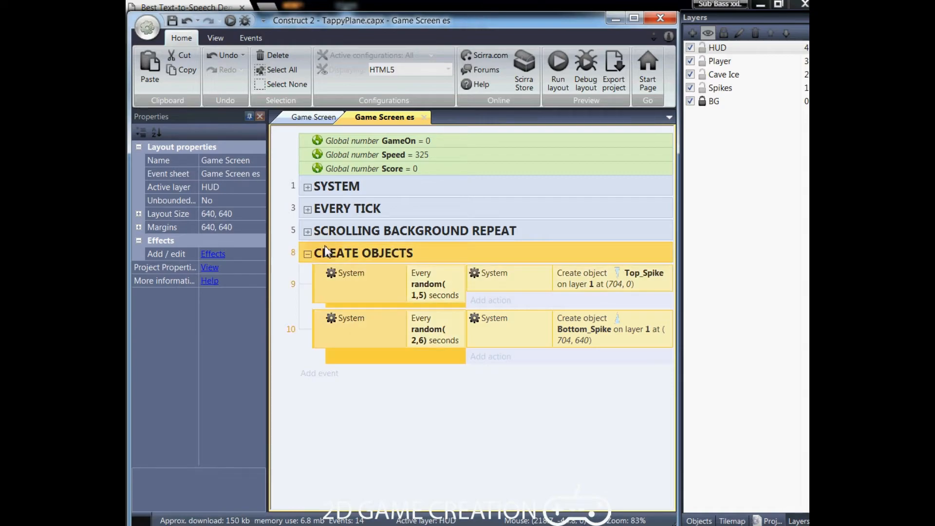
pyautogui.rightClick(325, 251)
pyautogui.moveTo(385, 270)
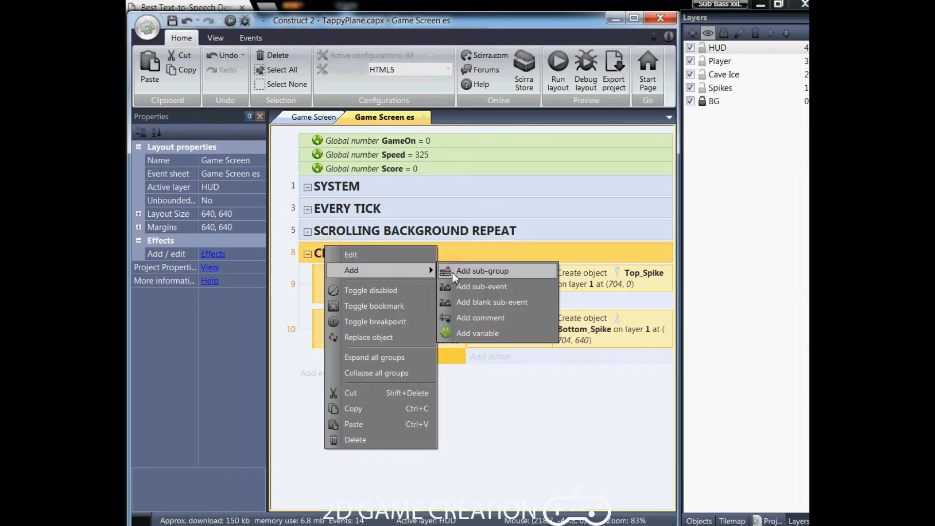
pyautogui.click(455, 287)
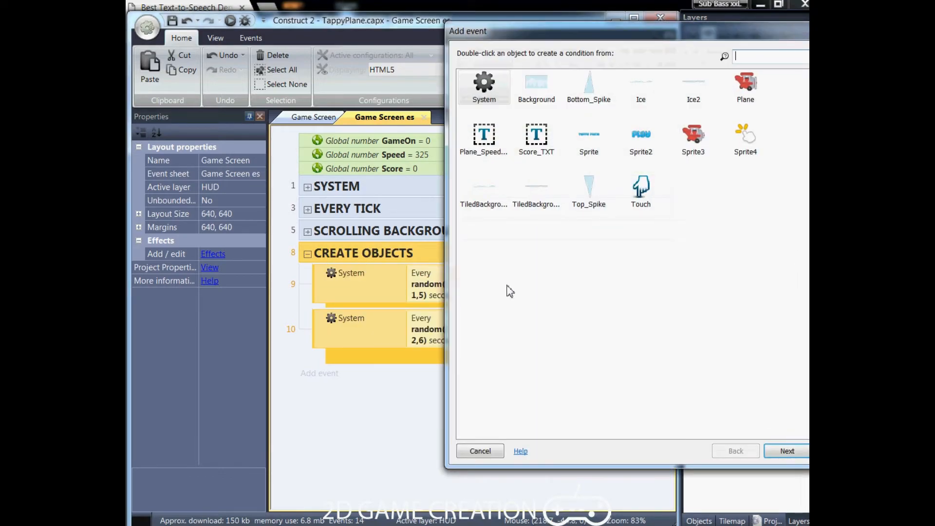
pyautogui.doubleClick(602, 93)
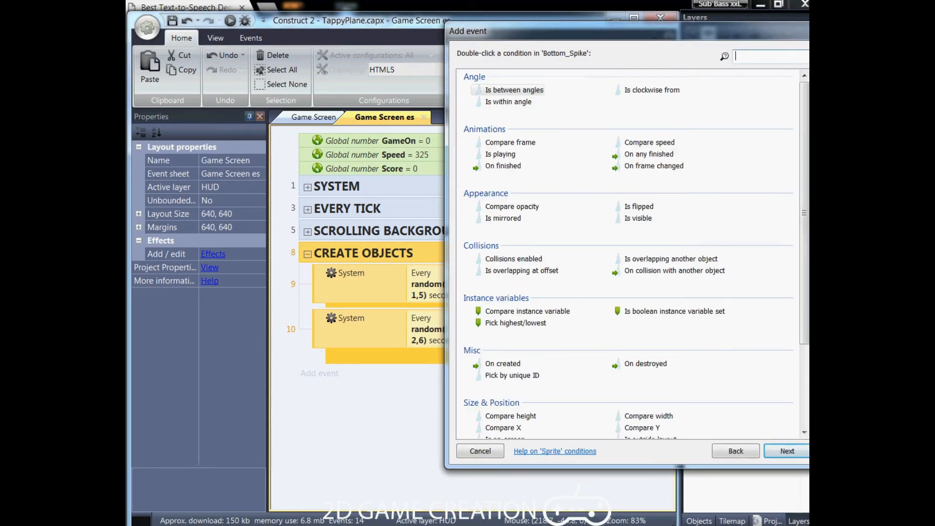
pyautogui.scroll(-3, 508, 293)
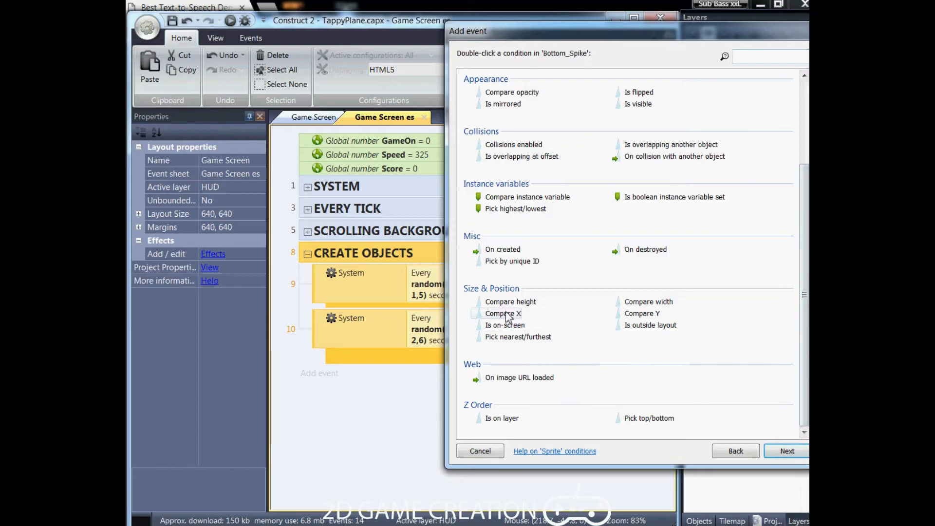
pyautogui.doubleClick(507, 315)
pyautogui.click(392, 178)
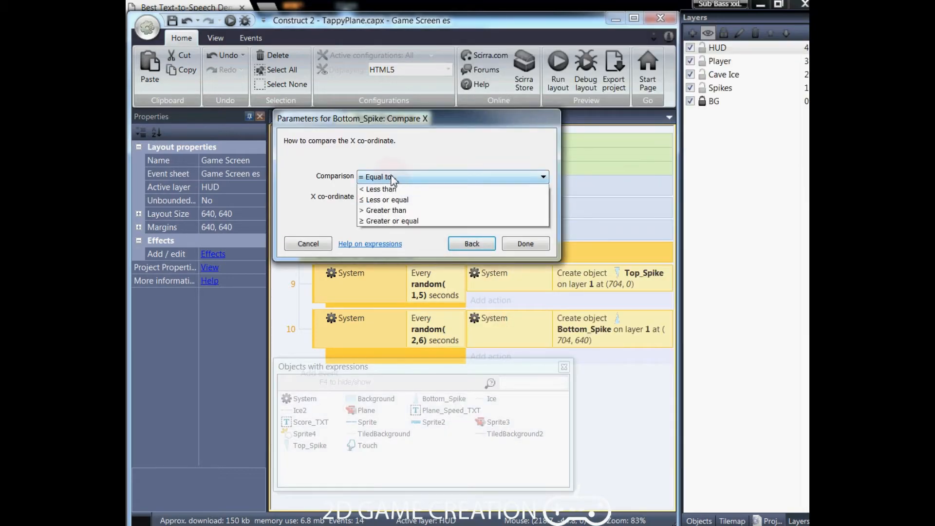
pyautogui.click(392, 211)
pyautogui.press('Tab')
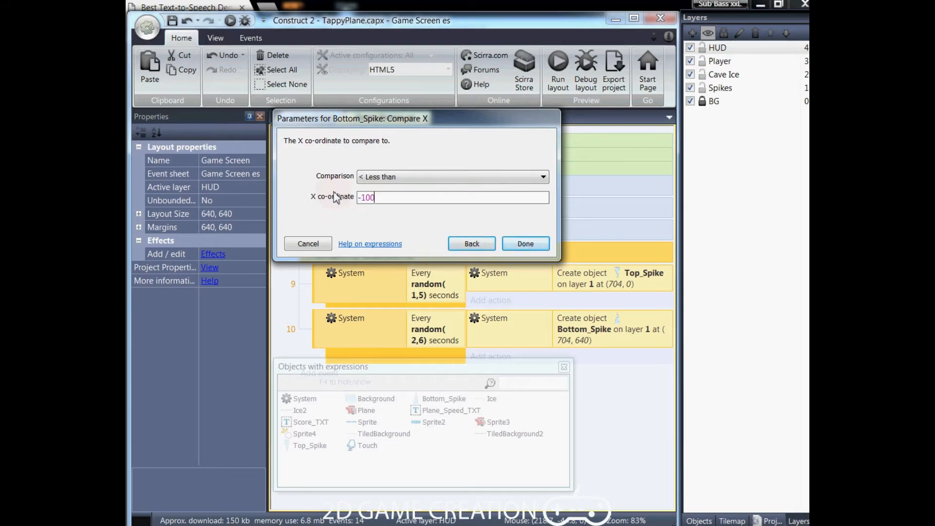
pyautogui.write('-100')
pyautogui.press('Return')
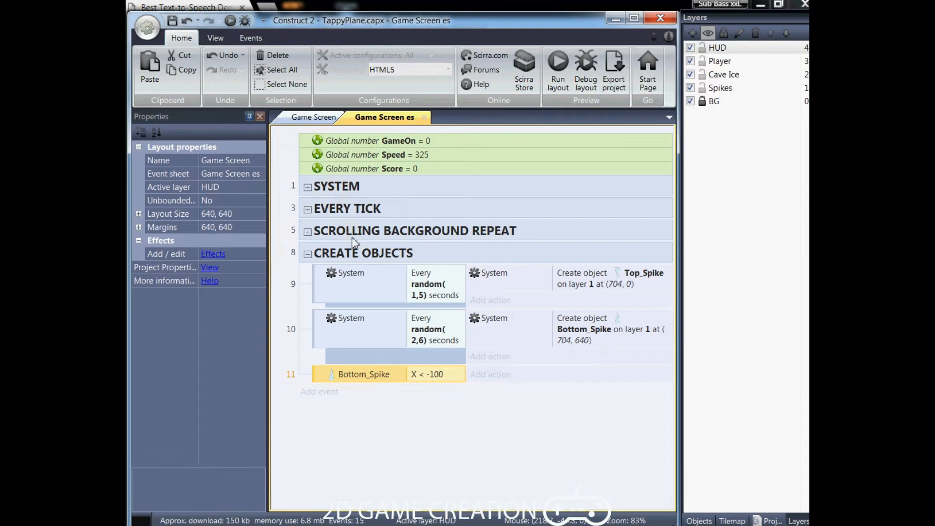
# Add a Destroy action for Bottom_Spike to the event that checks whether its X is less than -100.
pyautogui.click(480, 375)
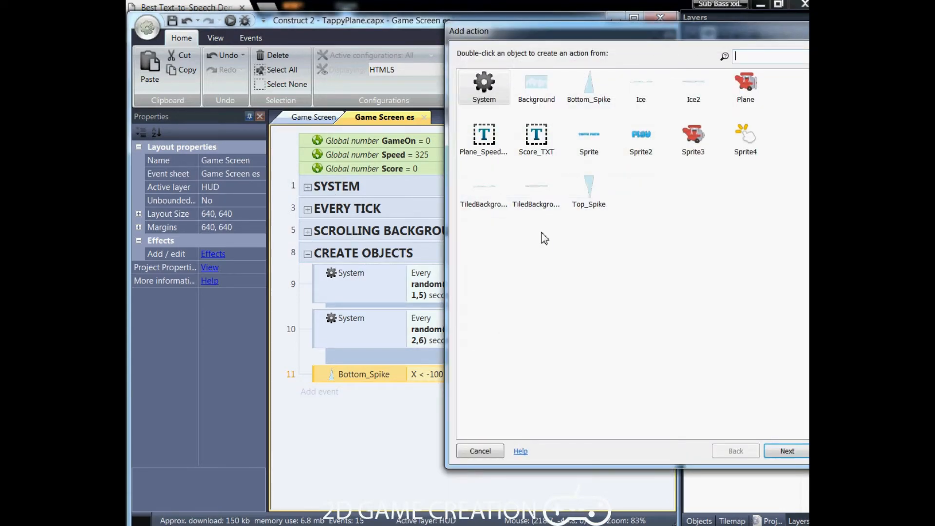
pyautogui.click(597, 101)
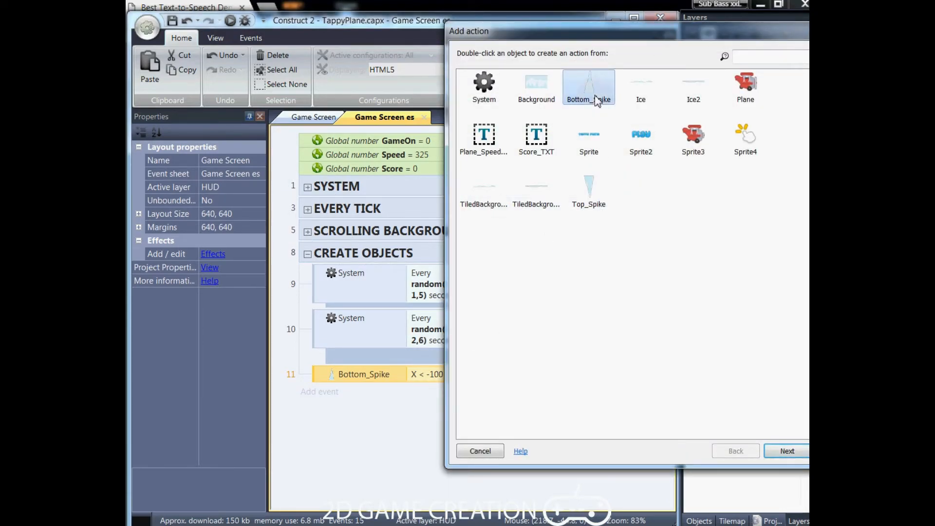
pyautogui.doubleClick(598, 101)
pyautogui.write('des')
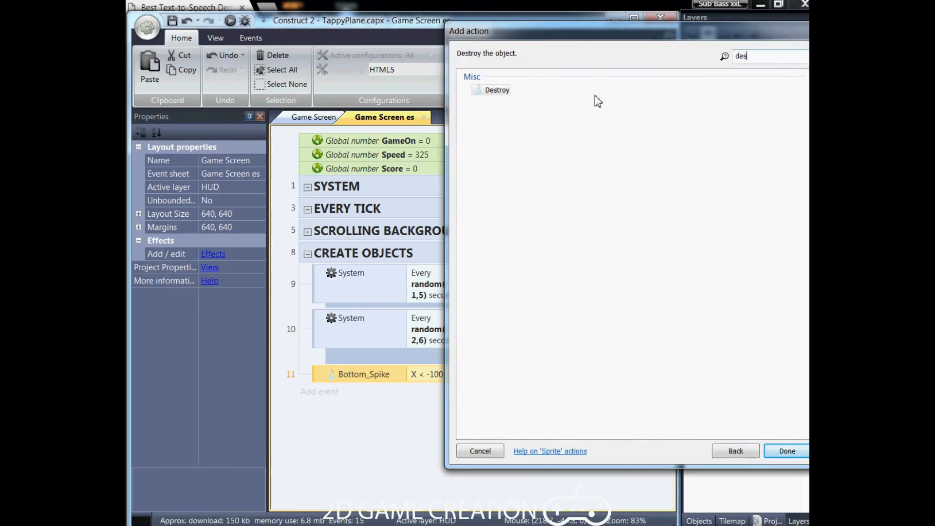
pyautogui.press('Return')
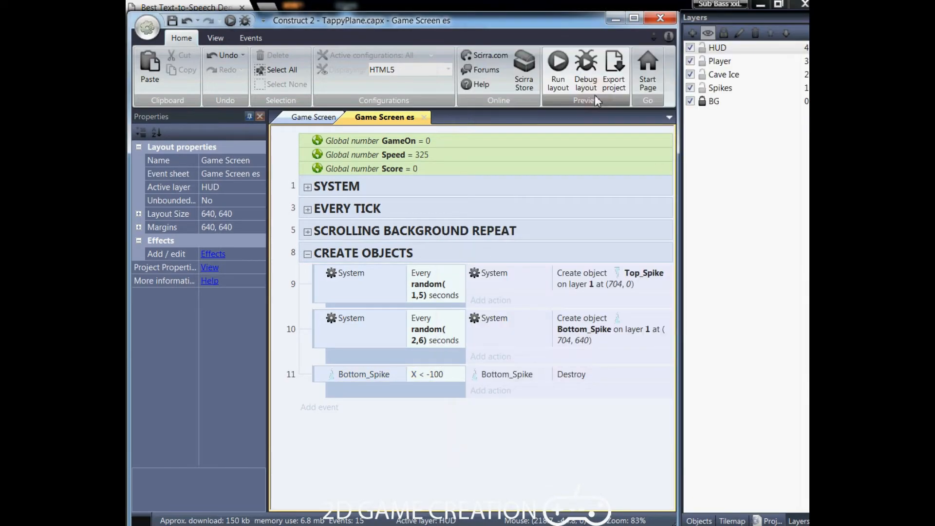
# Duplicate the Bottom_Spike off-screen event, including its Destroy action, within the CREATE OBJECTS group.
pyautogui.click(316, 378)
pyautogui.rightClick(315, 377)
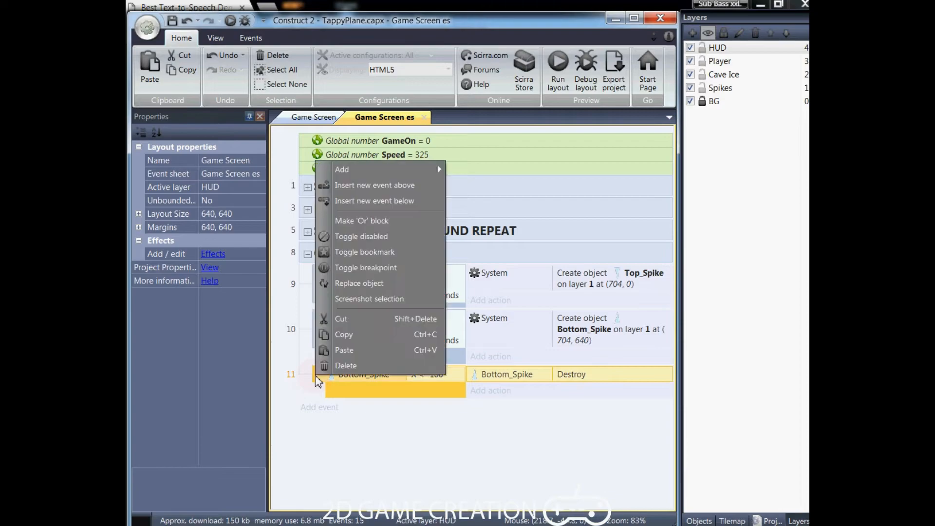
pyautogui.click(341, 336)
pyautogui.rightClick(317, 378)
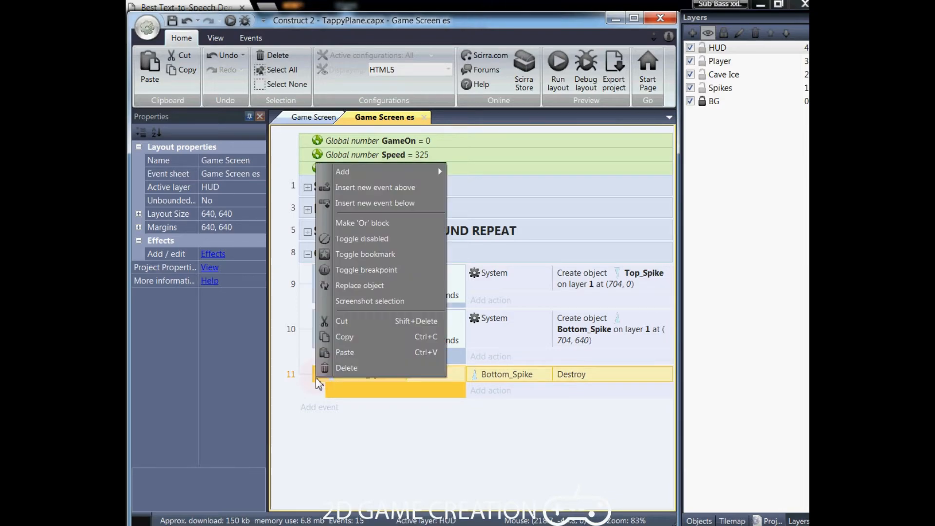
pyautogui.click(344, 353)
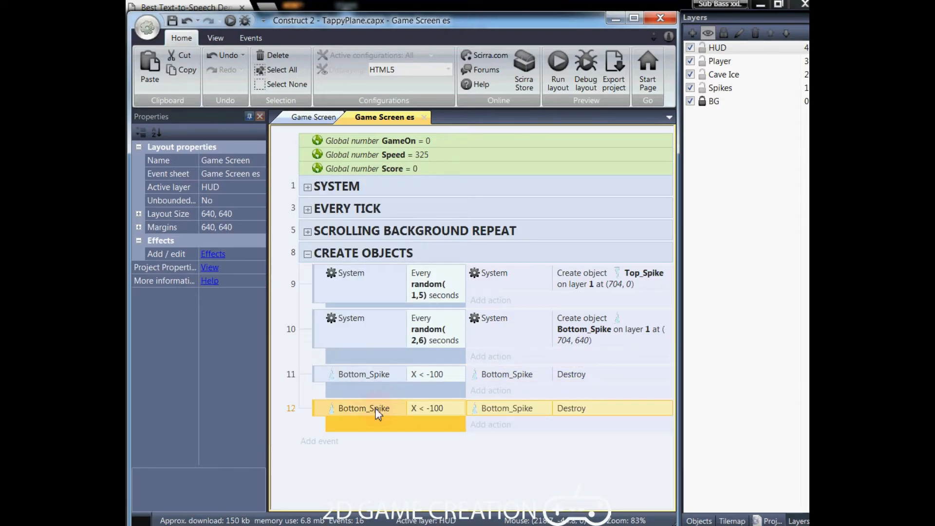
# Replace the Bottom_Spike object with Top_Spike throughout the duplicated off-screen event.
pyautogui.rightClick(323, 407)
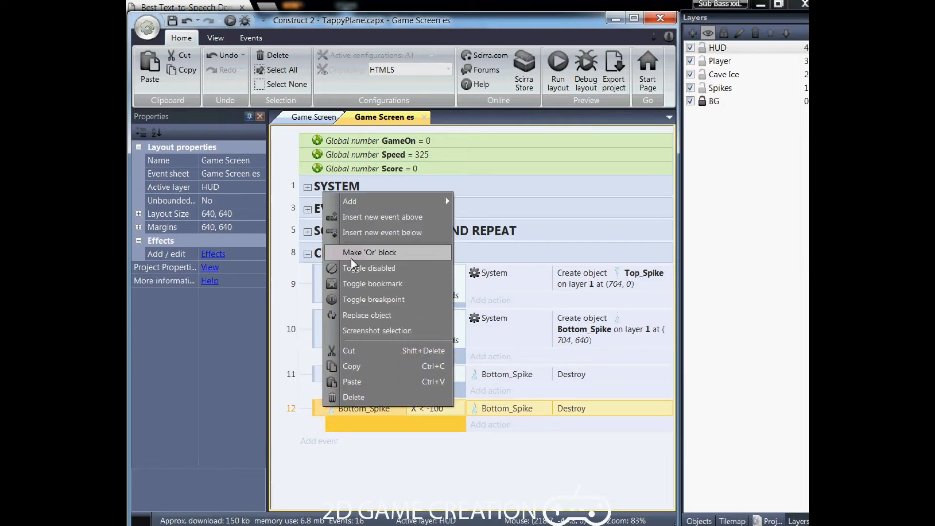
pyautogui.click(366, 315)
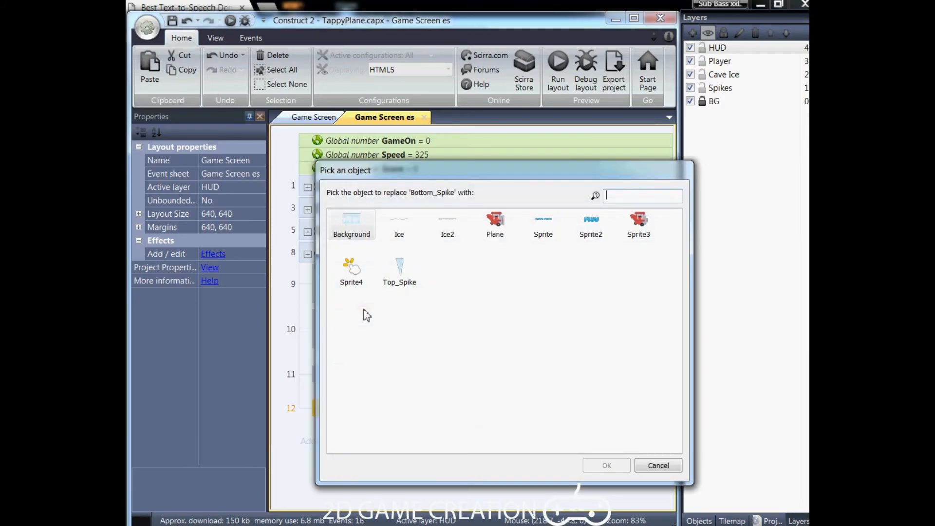
pyautogui.doubleClick(396, 278)
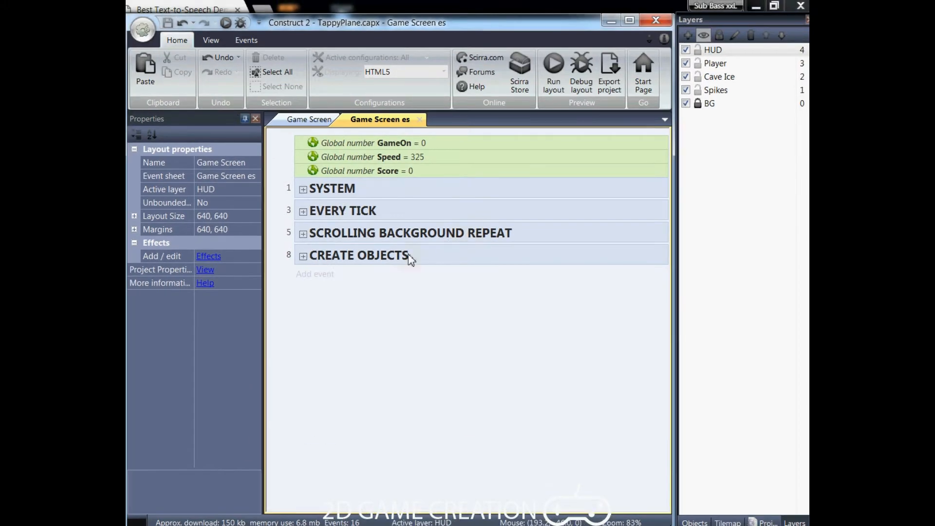
# Add a new event group named PLANE CONFIG below the CREATE OBJECTS group.
pyautogui.rightClick(345, 309)
pyautogui.click(371, 346)
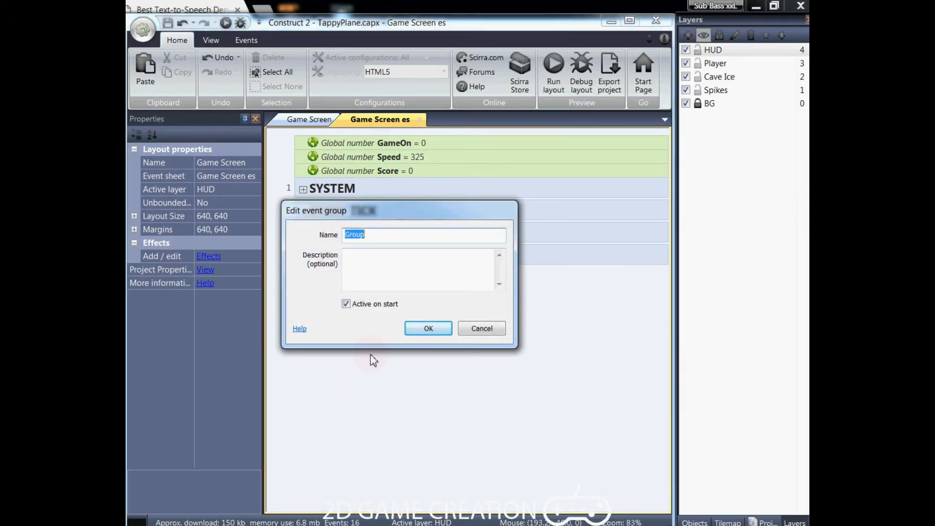
pyautogui.write('PLANE CONFIG')
pyautogui.press('Return')
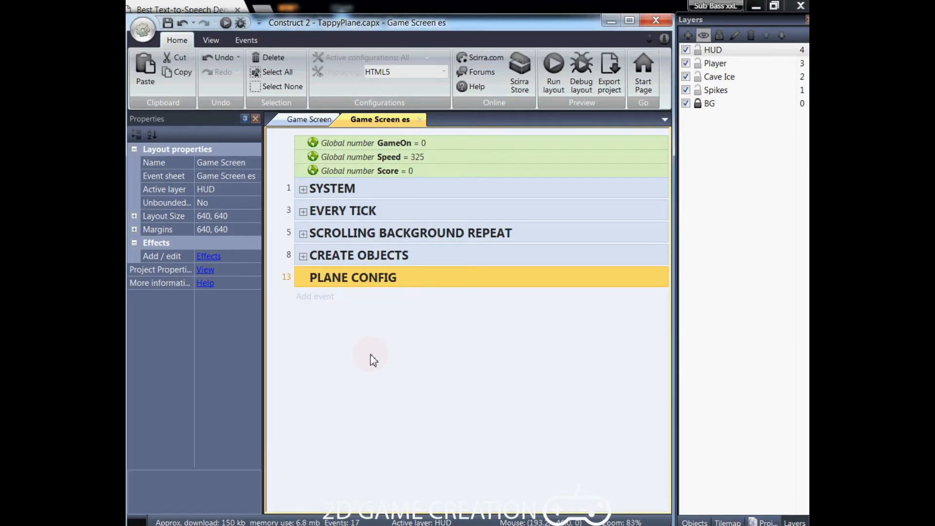
# Add a sub-event to the PLANE CONFIG group with the Touch condition On any touch start.
pyautogui.rightClick(300, 279)
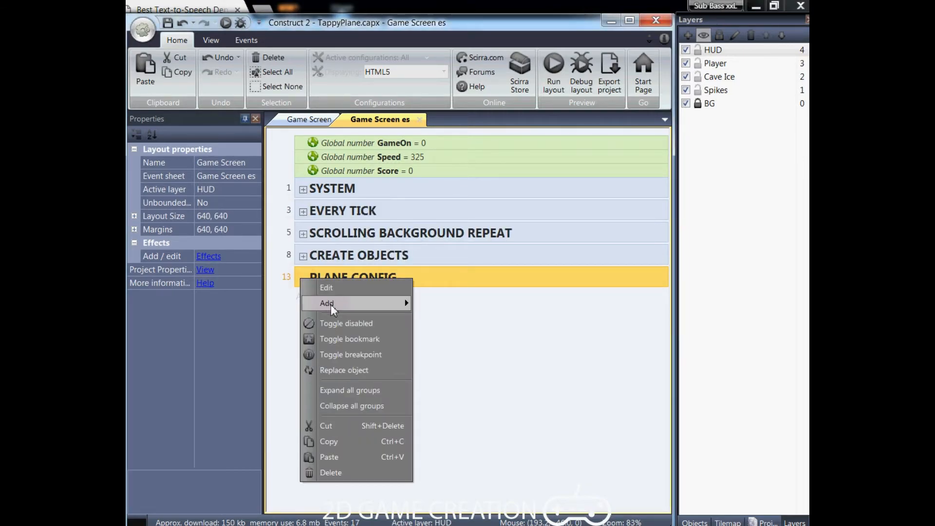
pyautogui.moveTo(332, 304)
pyautogui.click(461, 319)
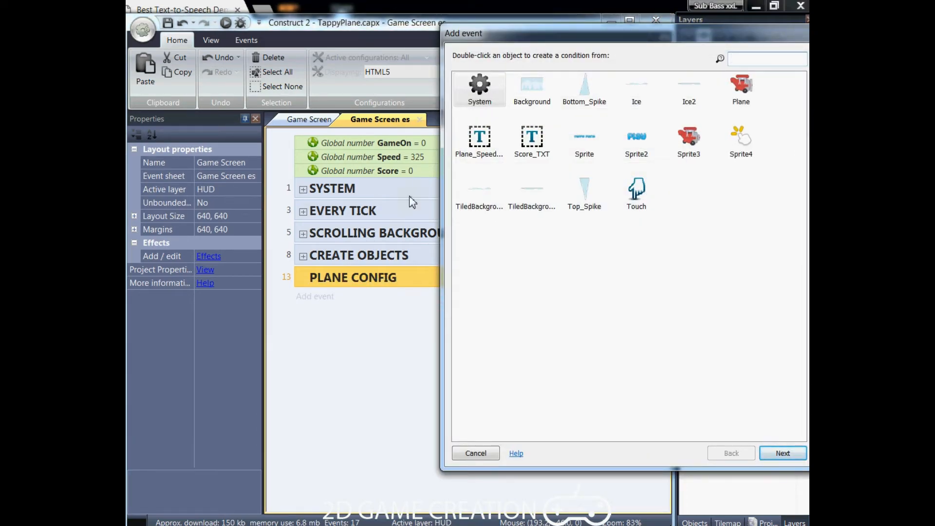
pyautogui.doubleClick(633, 191)
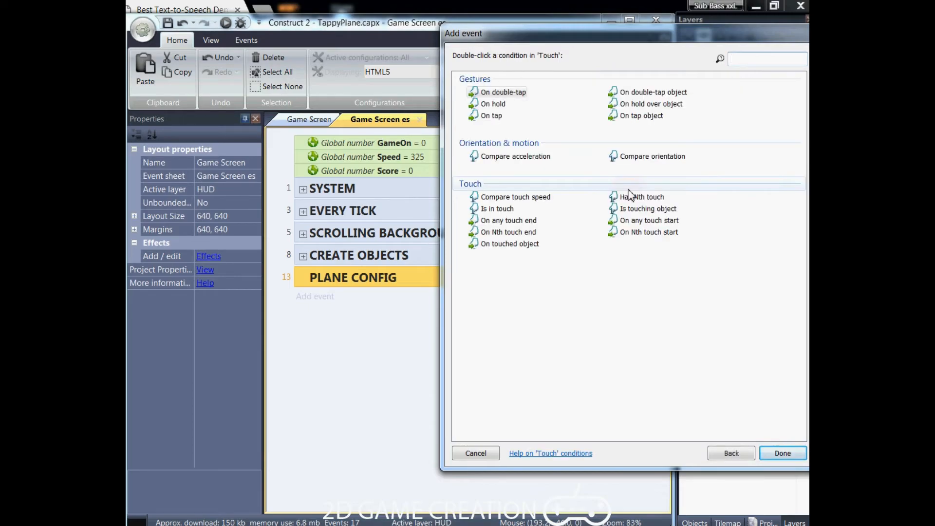
pyautogui.doubleClick(638, 222)
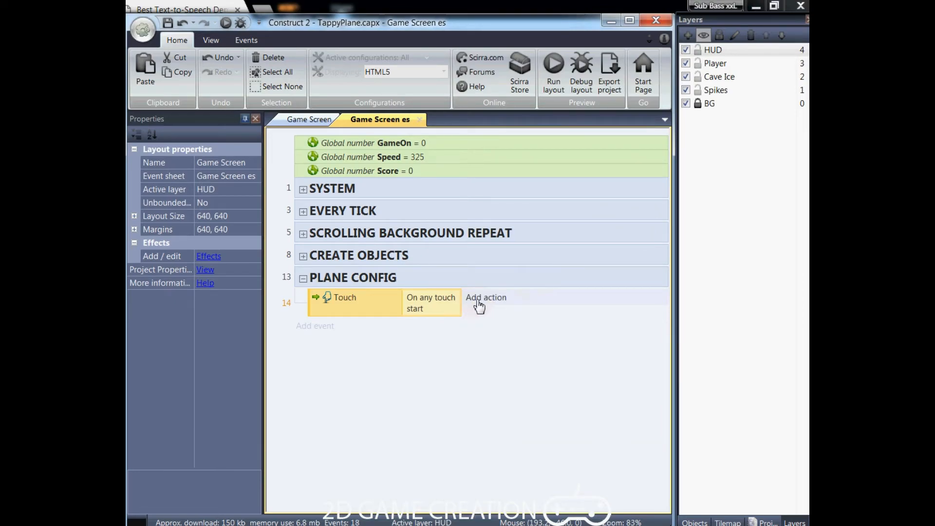
# Give the touch event an action that sets the Plane's Platform vector Y to -475.
pyautogui.click(478, 305)
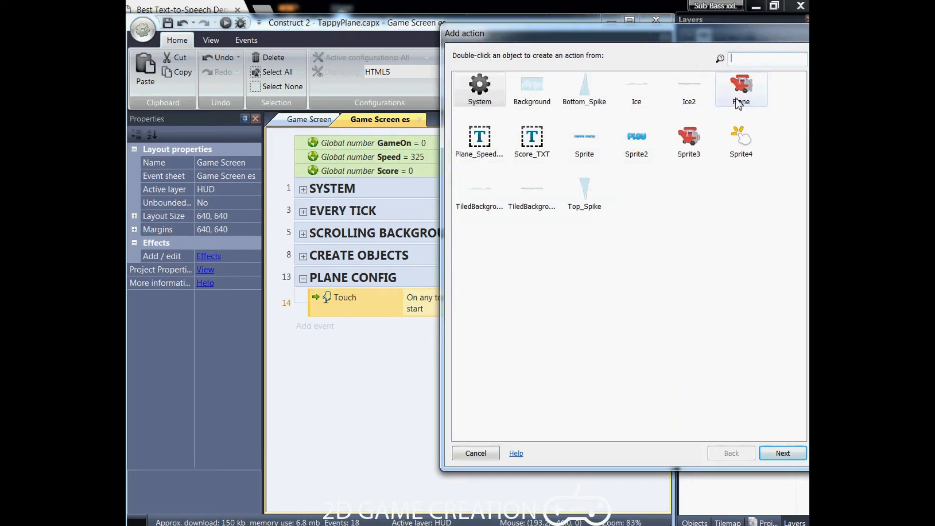
pyautogui.doubleClick(739, 104)
pyautogui.moveTo(801, 168); pyautogui.dragTo(804, 312)
pyautogui.click(638, 232)
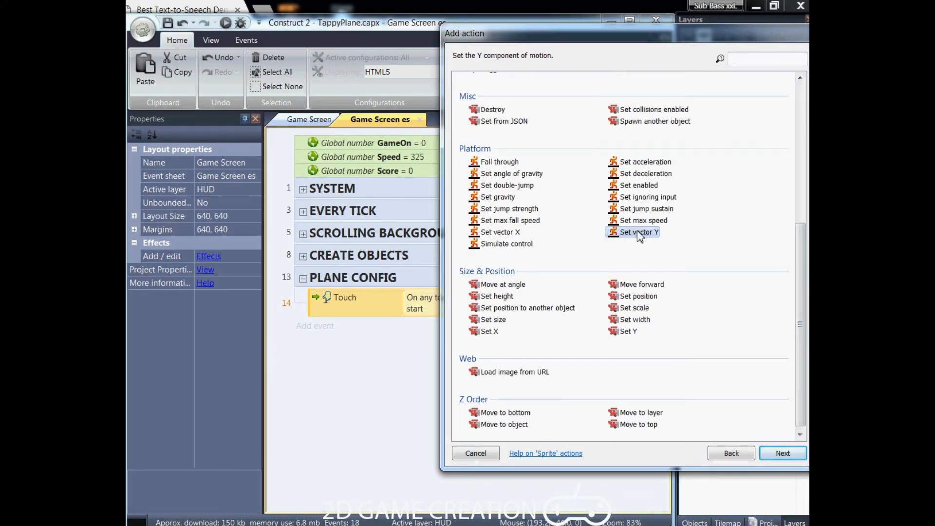
pyautogui.click(779, 452)
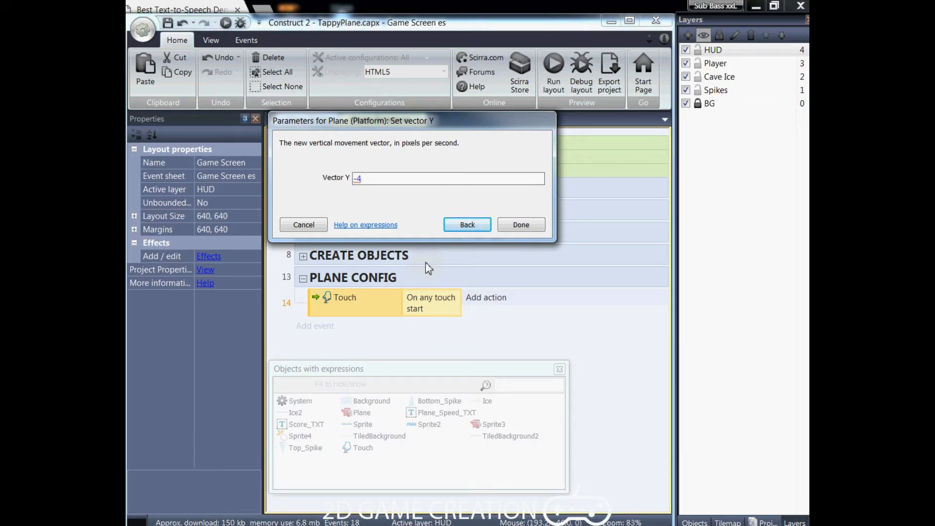
pyautogui.press('Return')
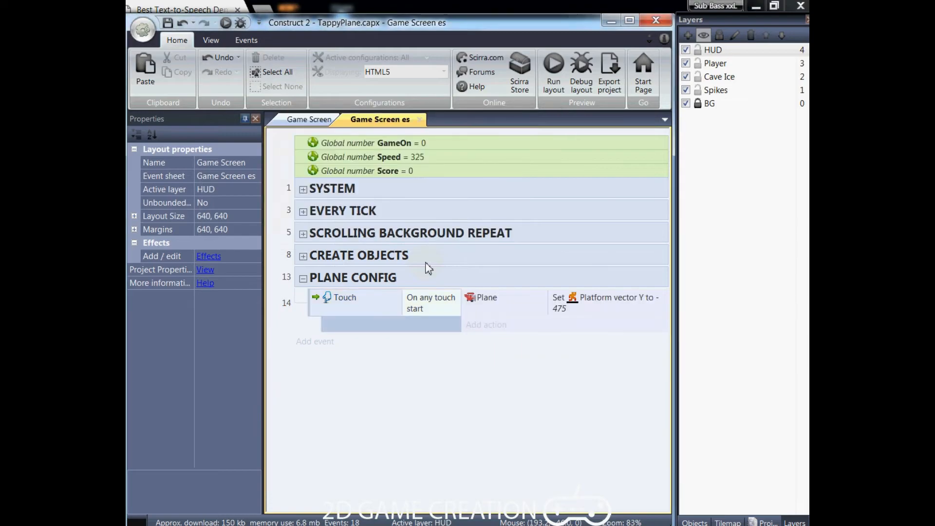
# Add a second action to the touch event that sets the Plane's angle to 325 degrees.
pyautogui.click(475, 327)
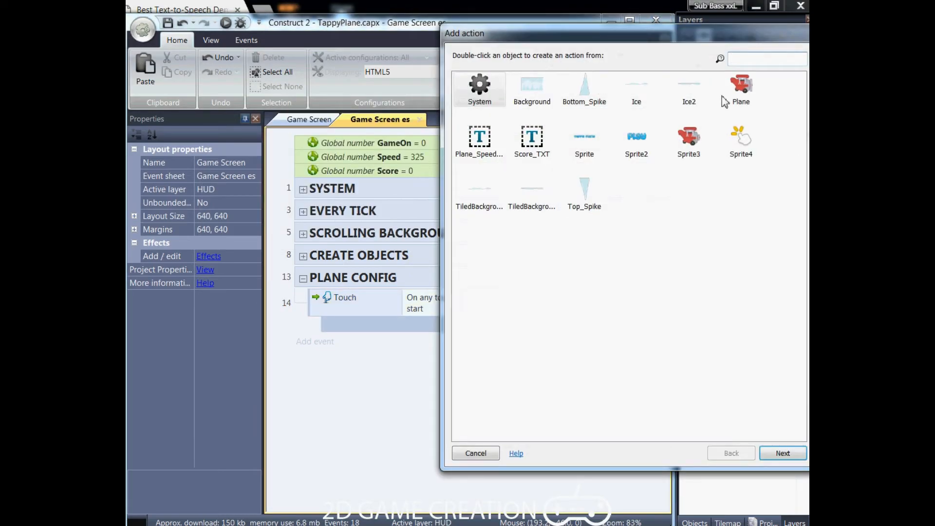
pyautogui.click(734, 93)
pyautogui.doubleClick(735, 89)
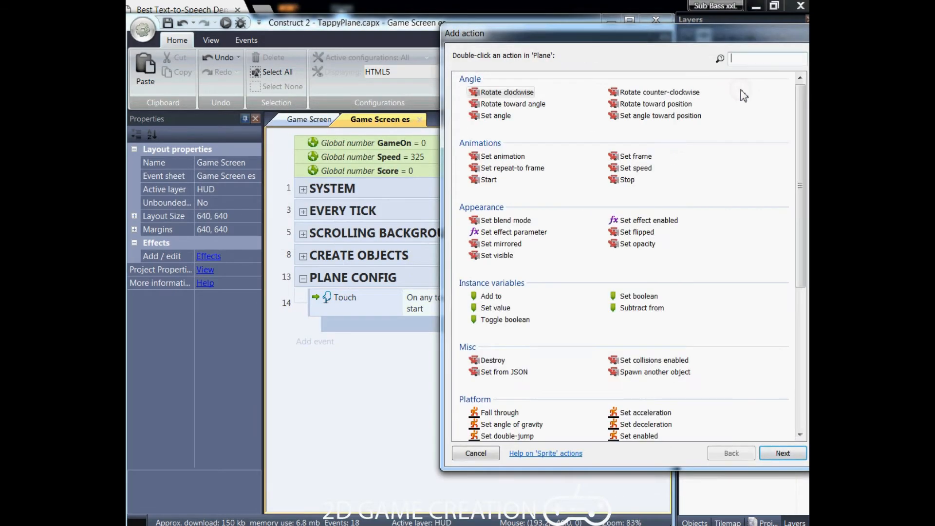
pyautogui.doubleClick(496, 116)
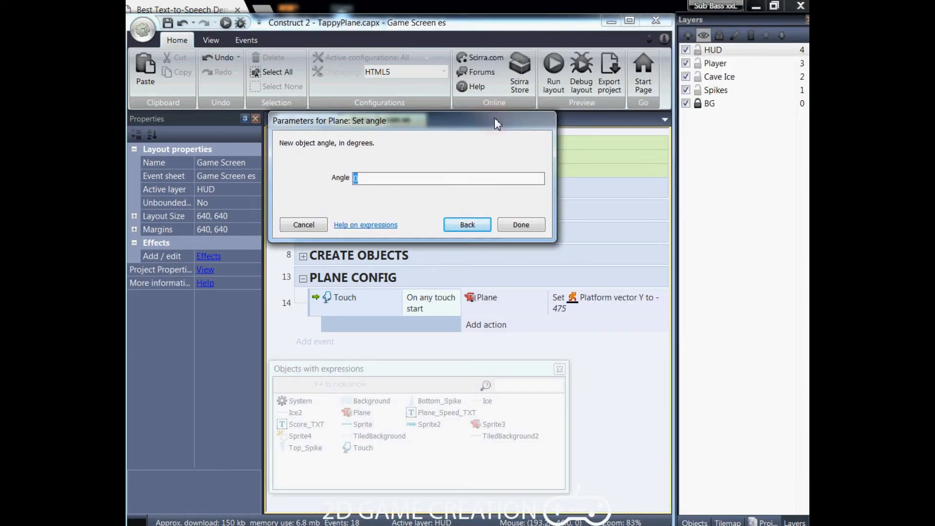
pyautogui.write('325')
pyautogui.press('Return')
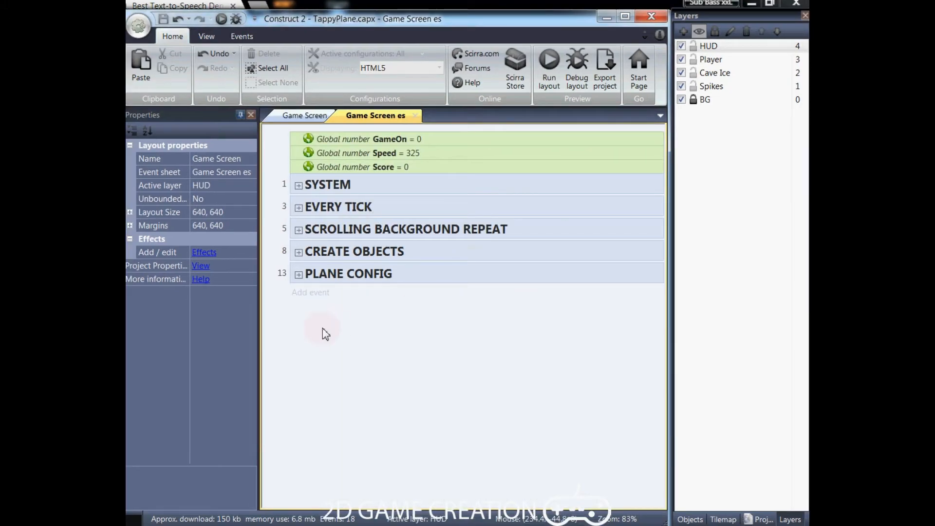
# Add a new event group named SCORE below the PLANE CONFIG group.
pyautogui.click(326, 333)
pyautogui.rightClick(324, 334)
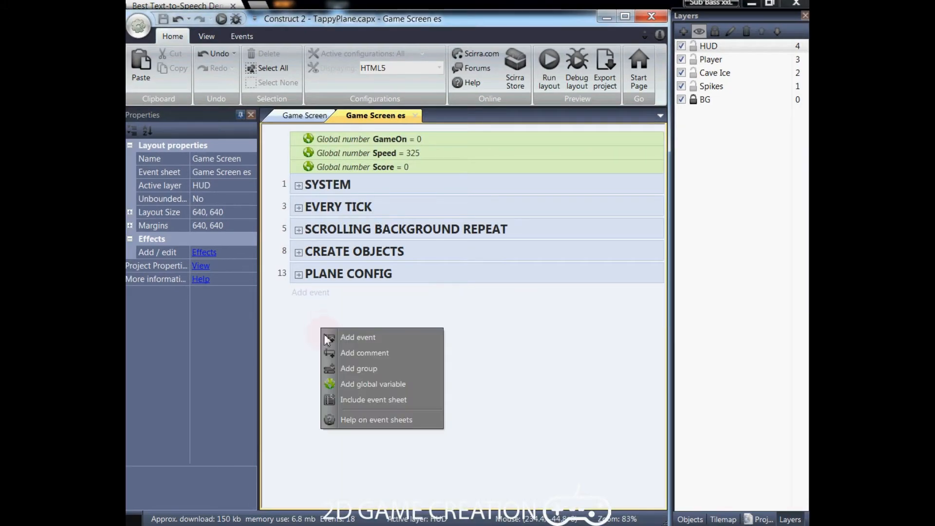
pyautogui.click(344, 362)
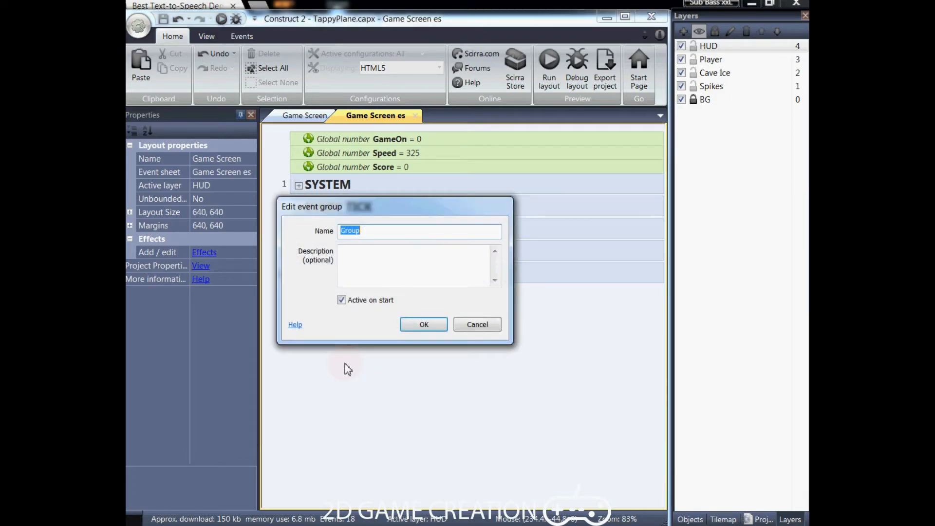
pyautogui.write('S')
pyautogui.press('Return')
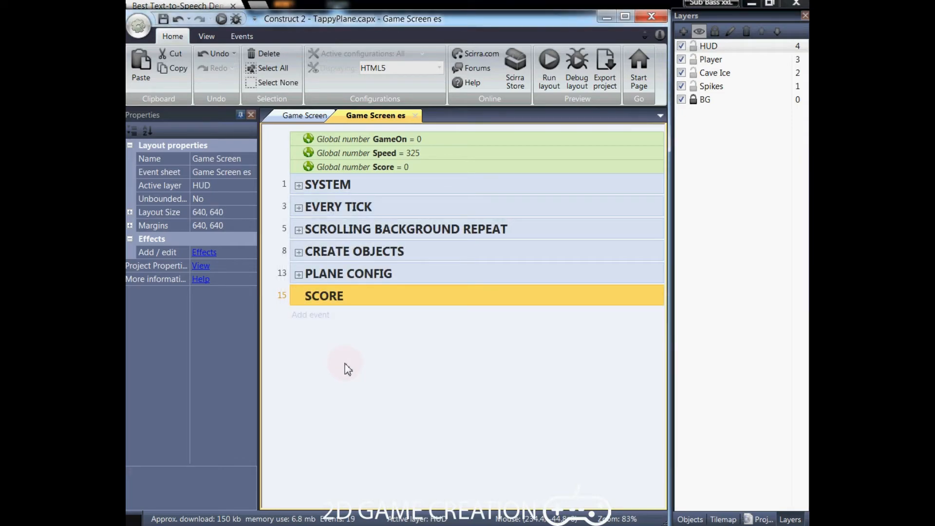
# Add a sub-event to the SCORE group with the System condition Every X seconds at a 1.0-second interval.
pyautogui.rightClick(299, 300)
pyautogui.moveTo(367, 326)
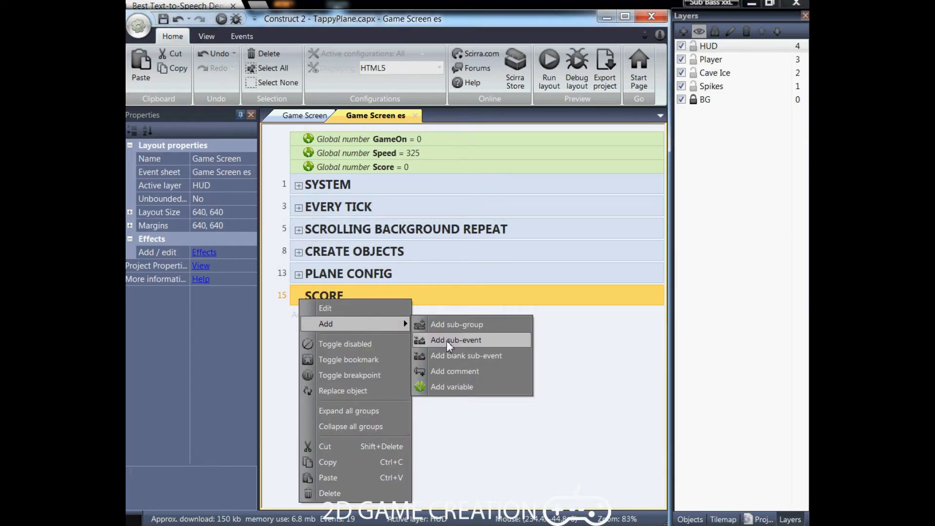
pyautogui.click(446, 340)
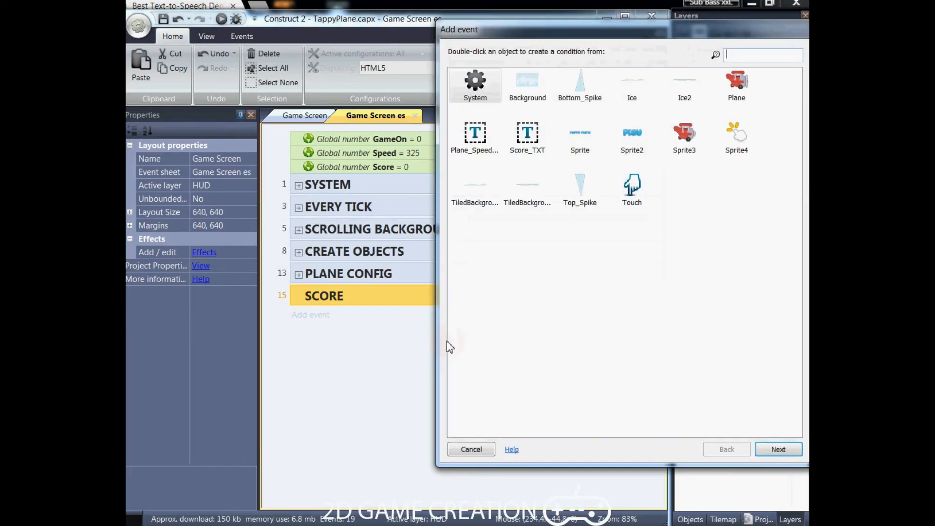
pyautogui.doubleClick(480, 87)
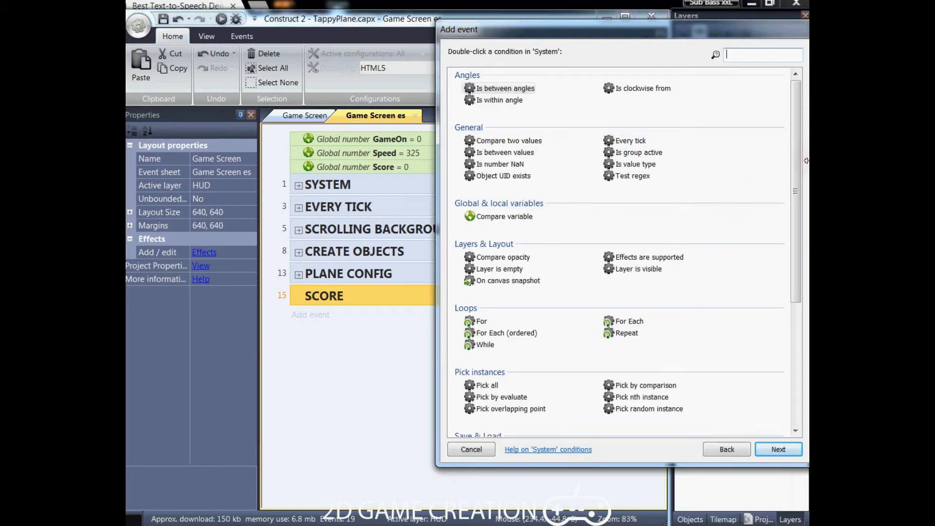
pyautogui.moveTo(801, 167); pyautogui.dragTo(805, 298)
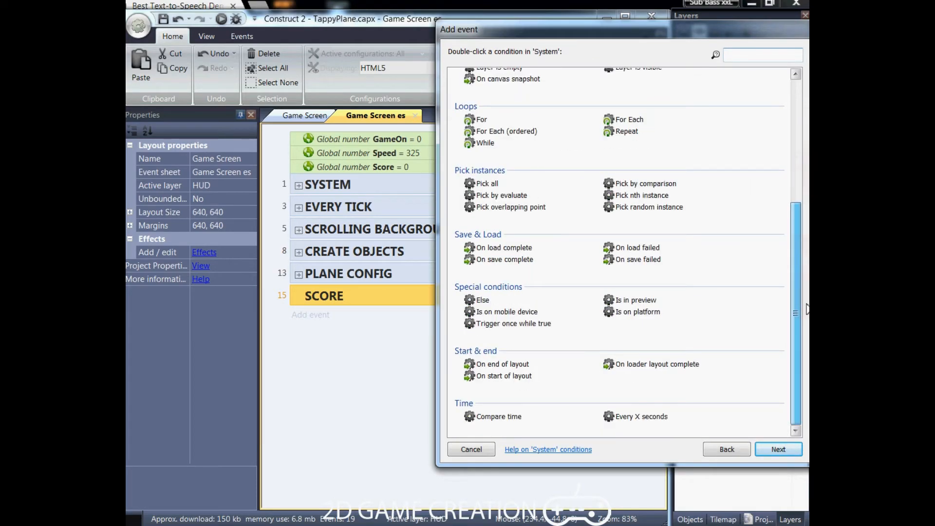
pyautogui.doubleClick(613, 425)
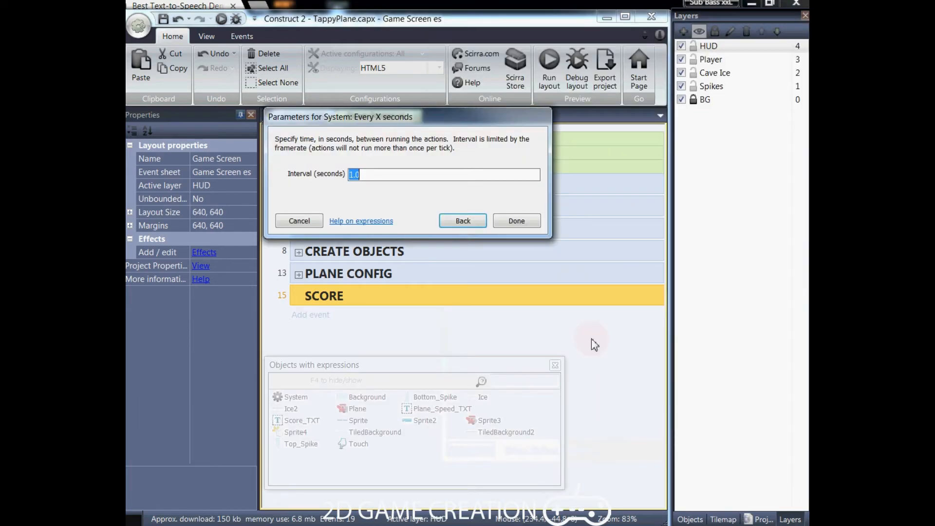
pyautogui.click(526, 226)
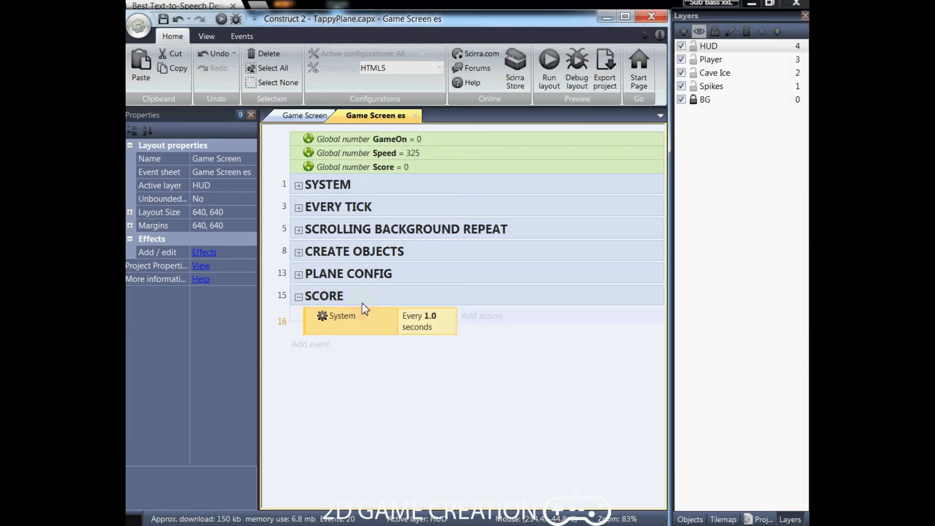
# Add a Compare variable condition to the SCORE group's one-second event requiring GameOn to equal 0.
pyautogui.rightClick(310, 325)
pyautogui.moveTo(361, 334)
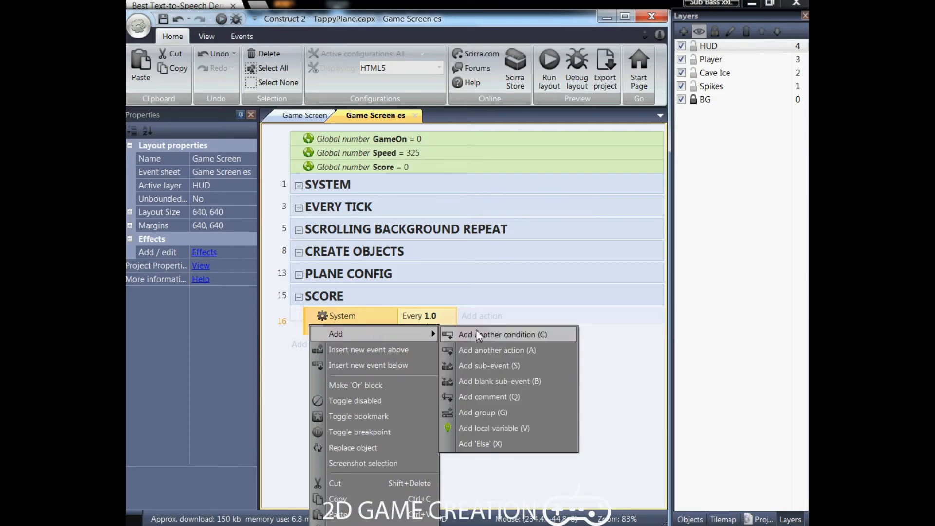
pyautogui.click(478, 330)
pyautogui.doubleClick(484, 99)
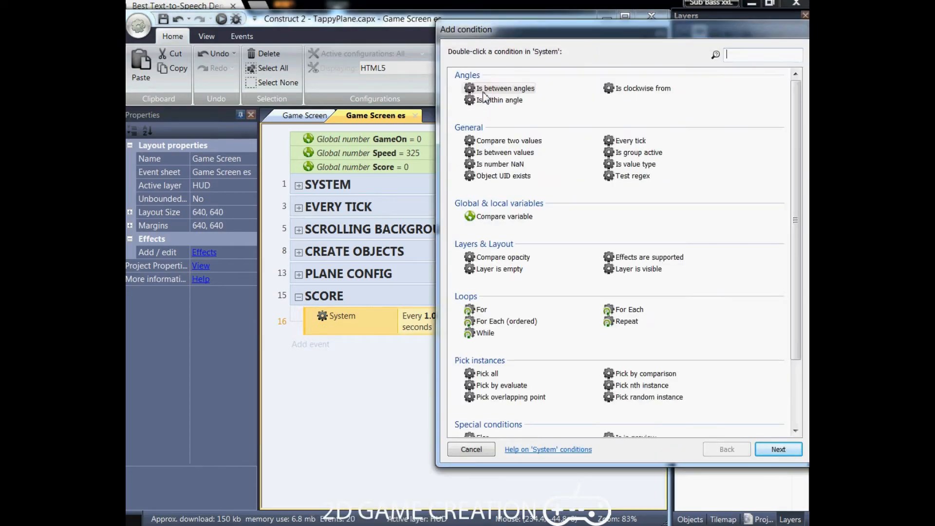
pyautogui.doubleClick(487, 216)
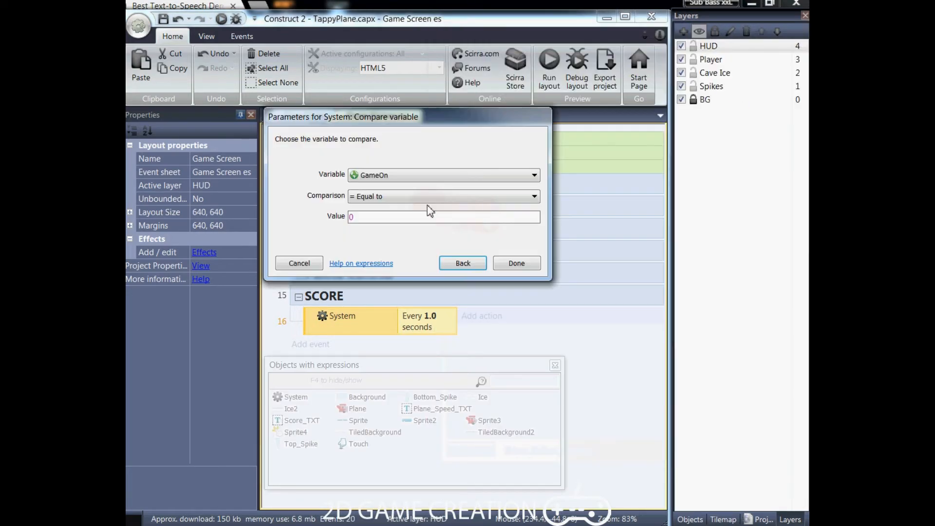
pyautogui.click(515, 264)
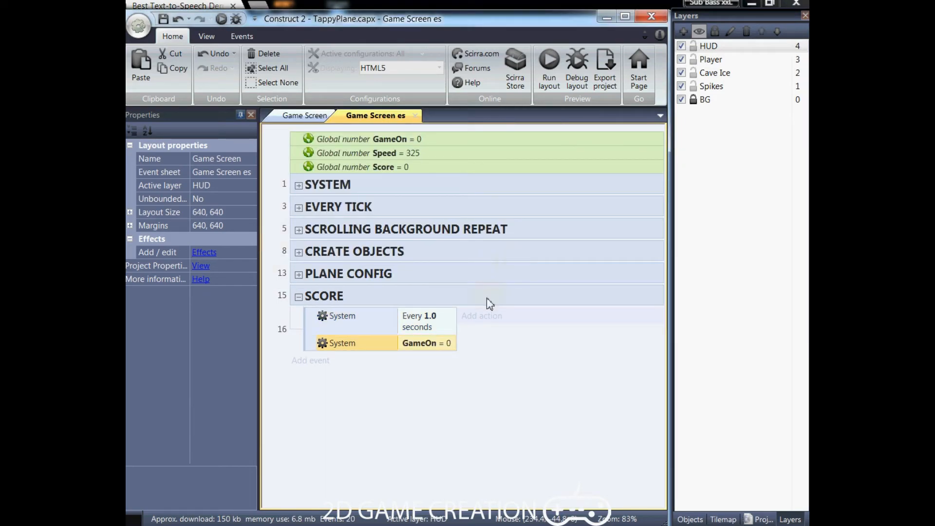
# Give the SCORE event a System action that adds 1 to the Score variable.
pyautogui.click(487, 317)
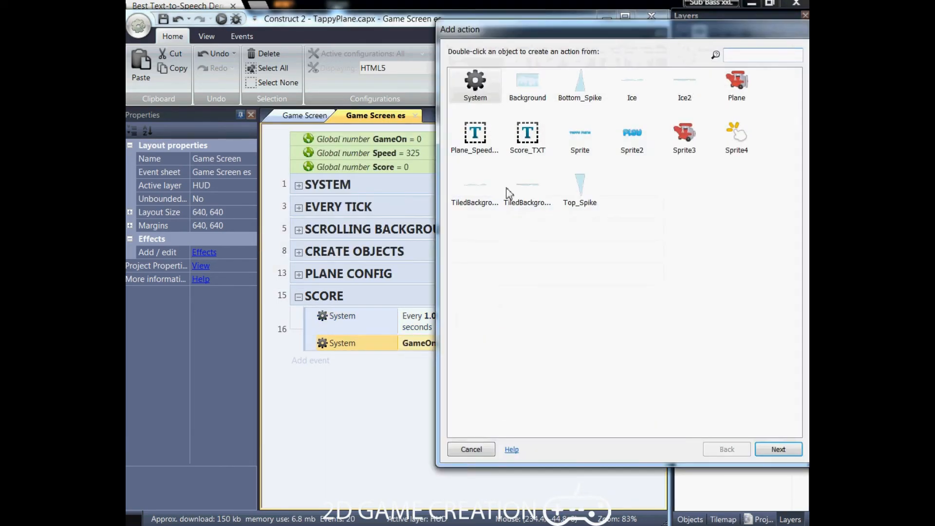
pyautogui.doubleClick(483, 91)
pyautogui.doubleClick(486, 216)
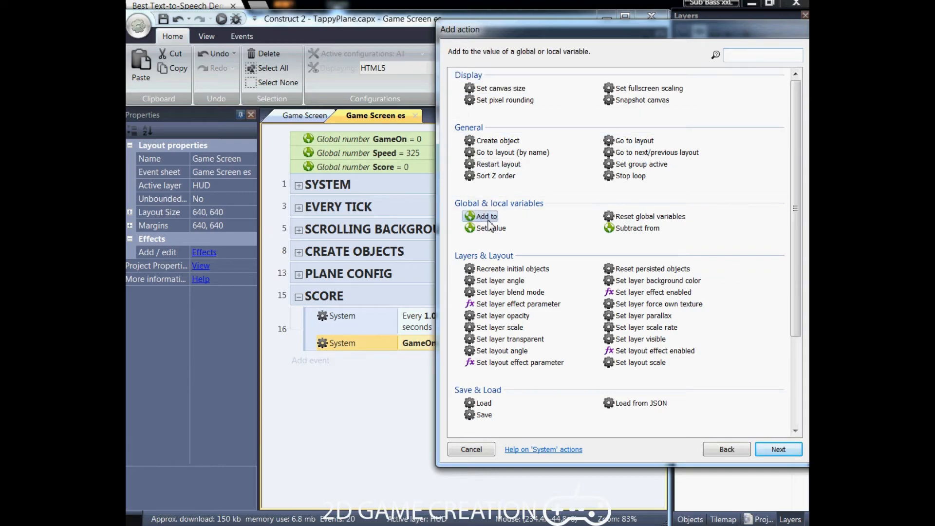
pyautogui.click(385, 180)
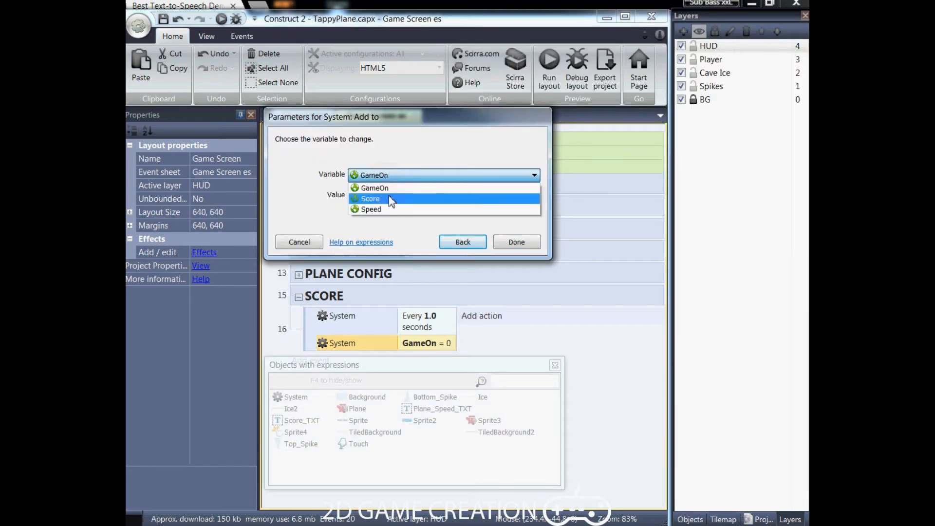
pyautogui.click(390, 198)
pyautogui.click(501, 242)
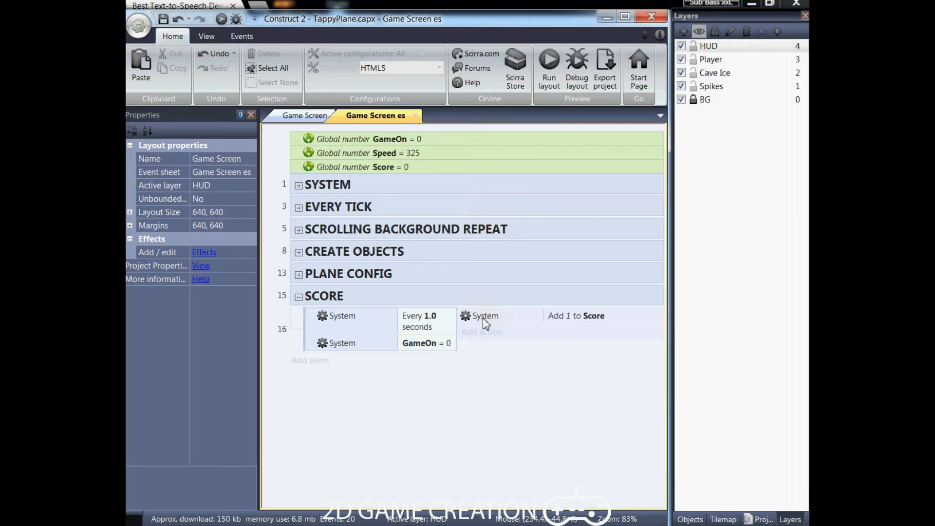
# Add a second System action to the SCORE event that adds 1 to the Speed variable.
pyautogui.click(475, 336)
pyautogui.doubleClick(487, 103)
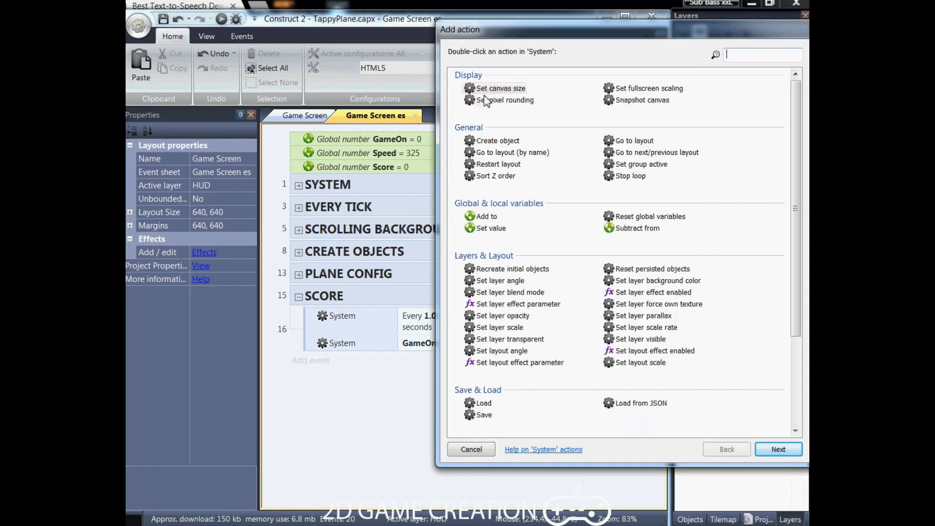
pyautogui.doubleClick(490, 228)
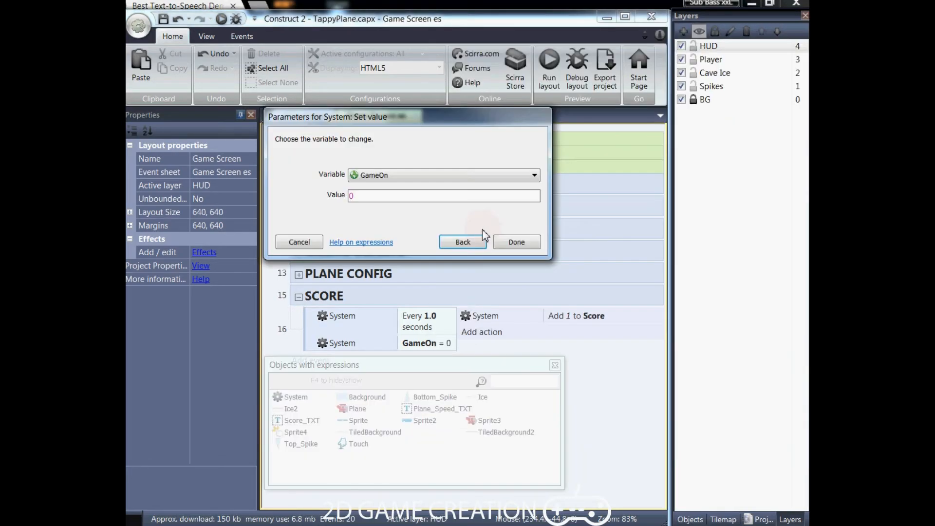
pyautogui.click(461, 242)
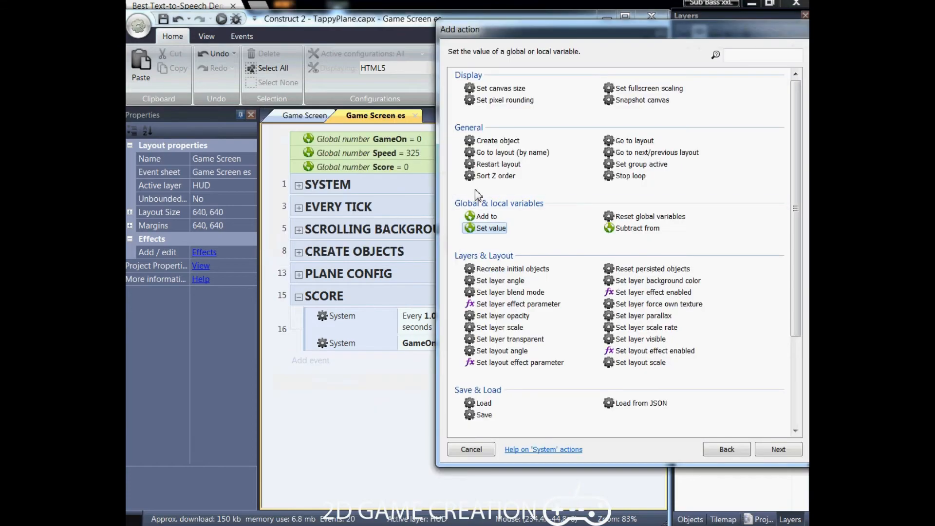
pyautogui.doubleClick(487, 216)
pyautogui.click(424, 175)
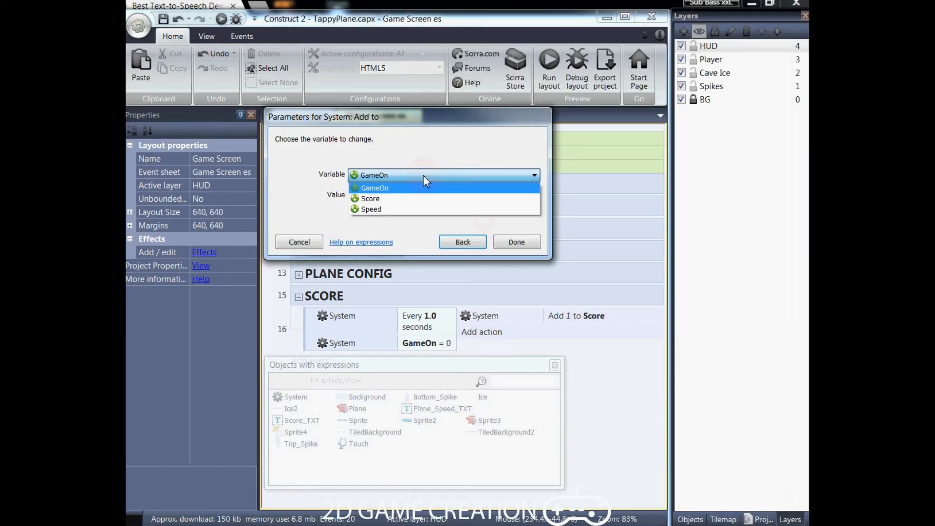
pyautogui.click(419, 209)
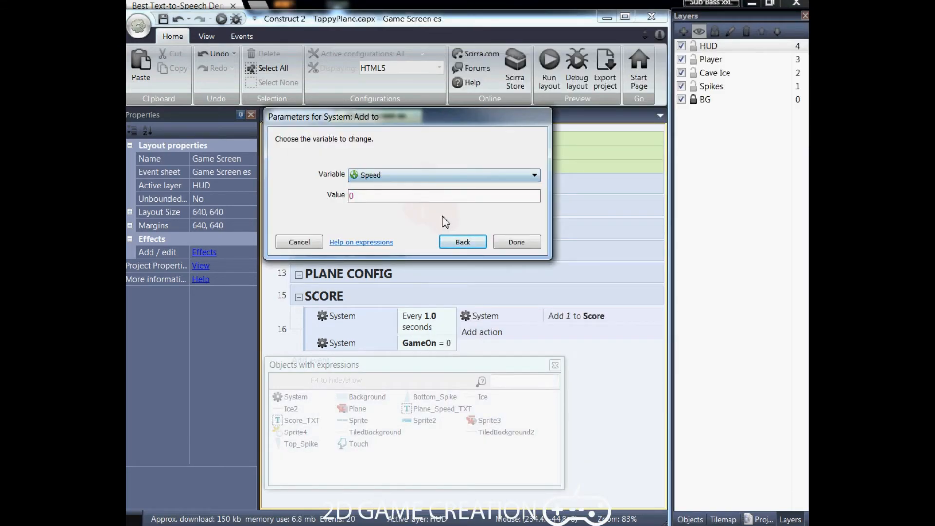
pyautogui.click(506, 242)
pyautogui.doubleClick(551, 335)
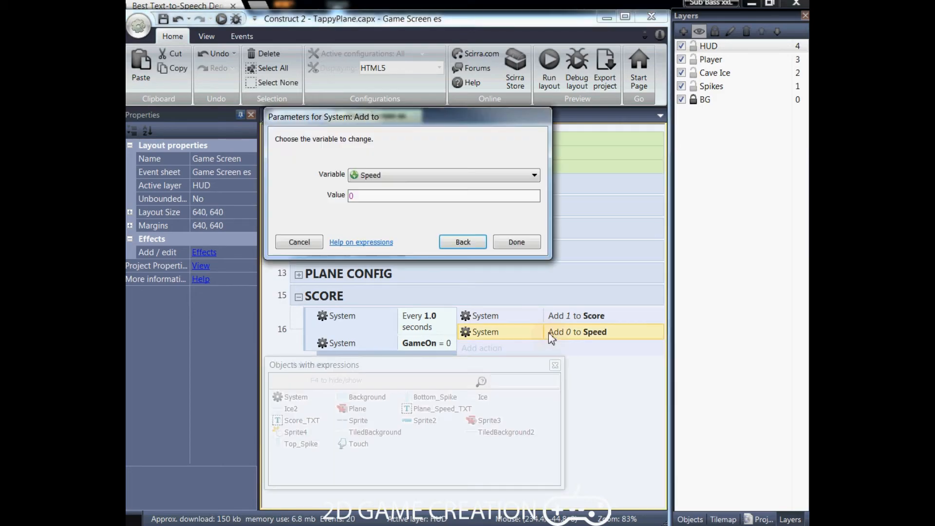
pyautogui.moveTo(368, 200); pyautogui.dragTo(348, 197)
pyautogui.write('1')
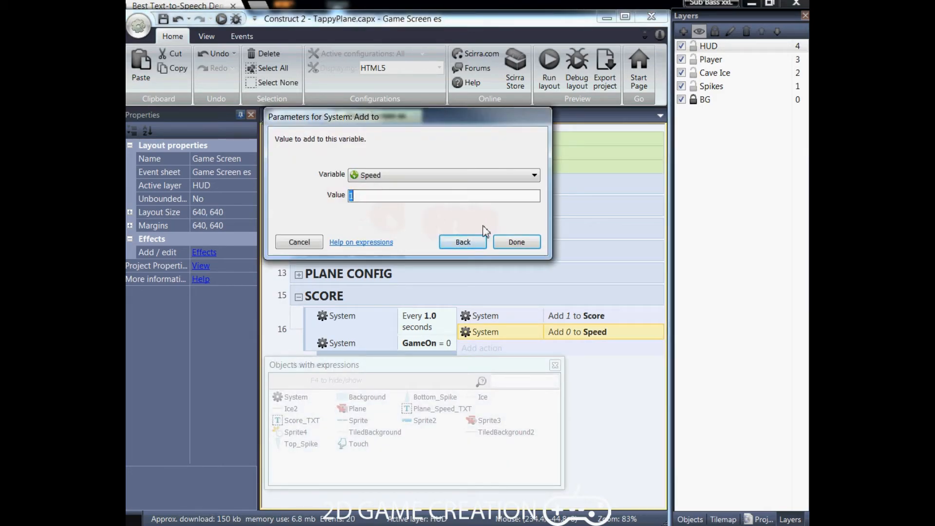
pyautogui.click(506, 242)
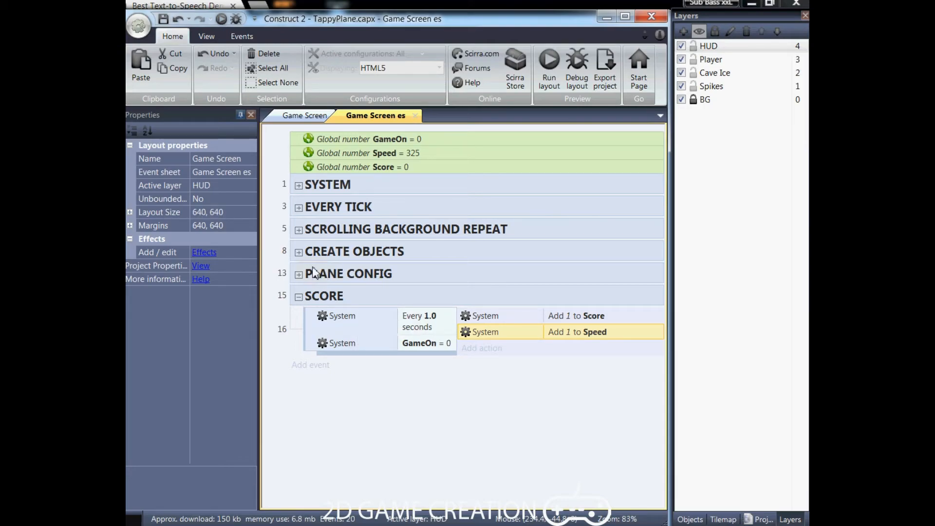
# Add a GameOn = 0 condition to the Top_Spike spawning event and copy that condition to the Bottom_Spike spawning event.
pyautogui.click(298, 253)
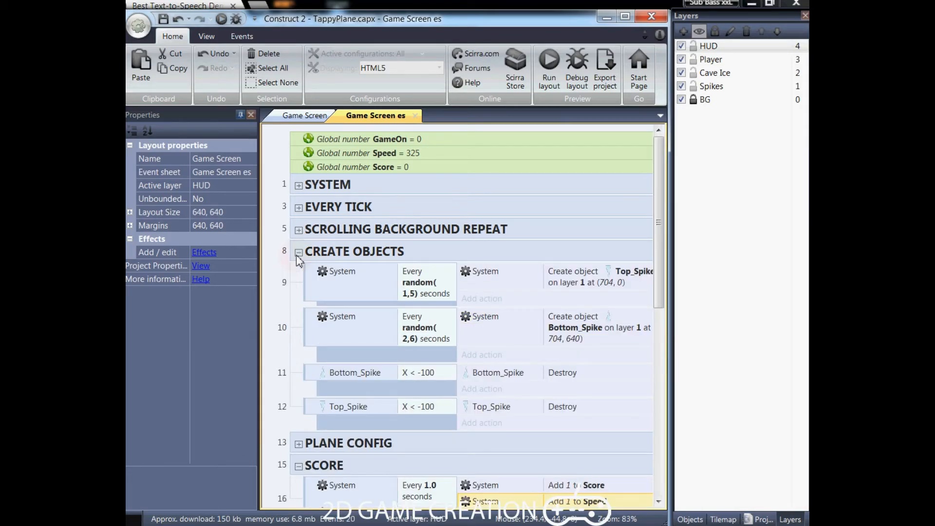
pyautogui.click(313, 282)
pyautogui.rightClick(313, 282)
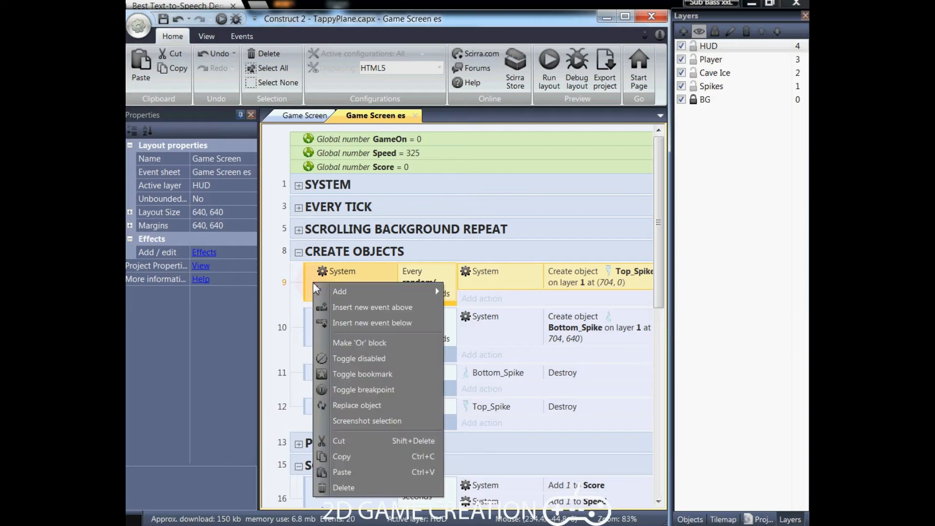
pyautogui.moveTo(384, 292)
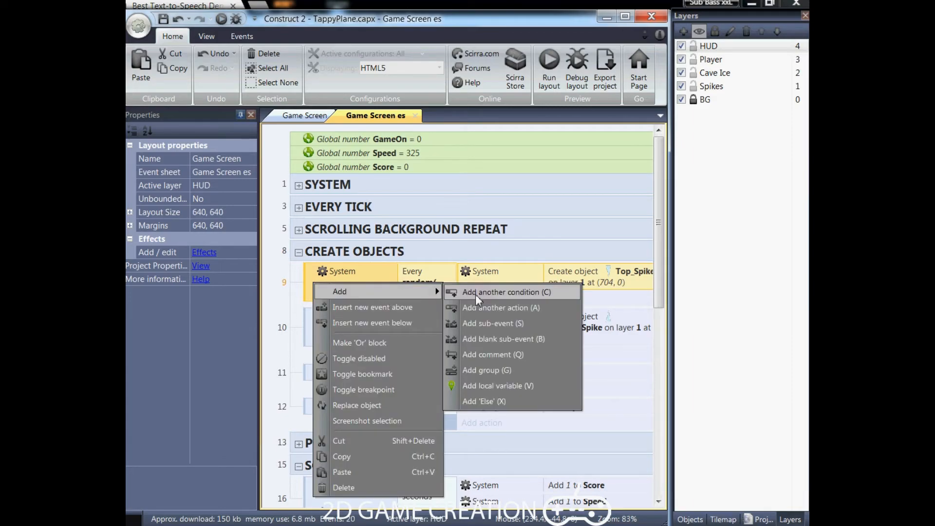
pyautogui.click(476, 292)
pyautogui.doubleClick(477, 88)
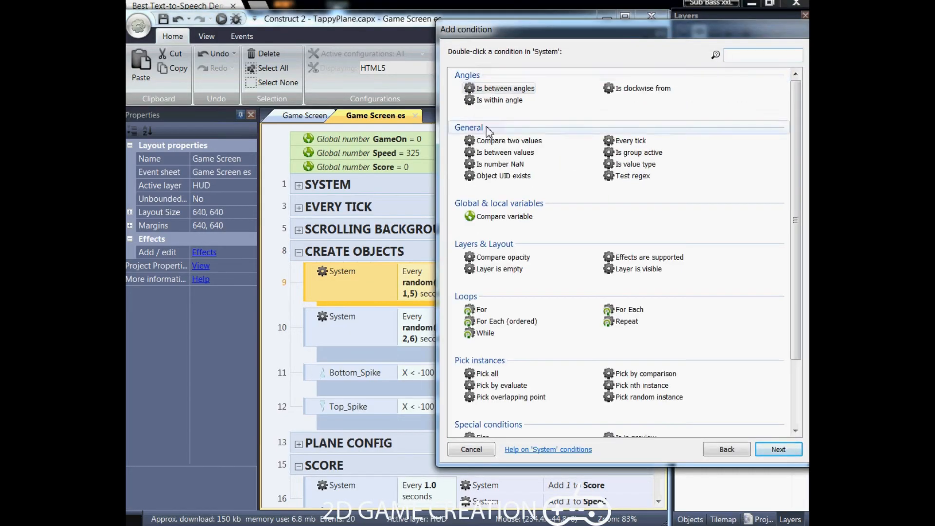
pyautogui.doubleClick(492, 217)
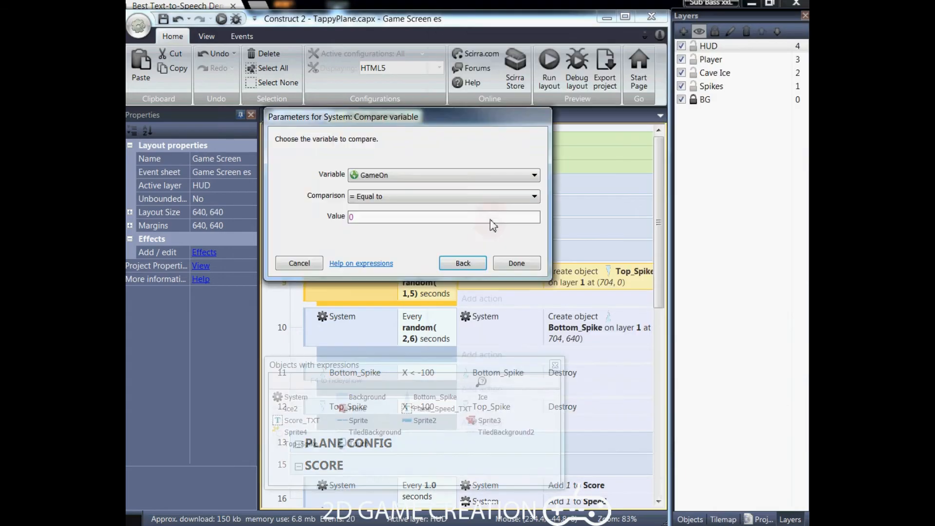
pyautogui.click(504, 265)
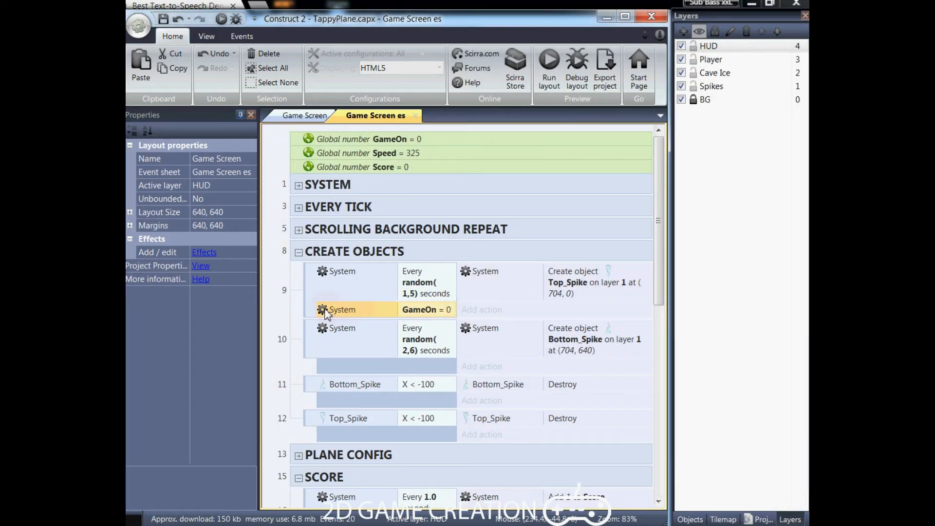
pyautogui.keyDown('ctrl'); pyautogui.moveTo(325, 313); pyautogui.dragTo(329, 359); pyautogui.keyUp('ctrl')
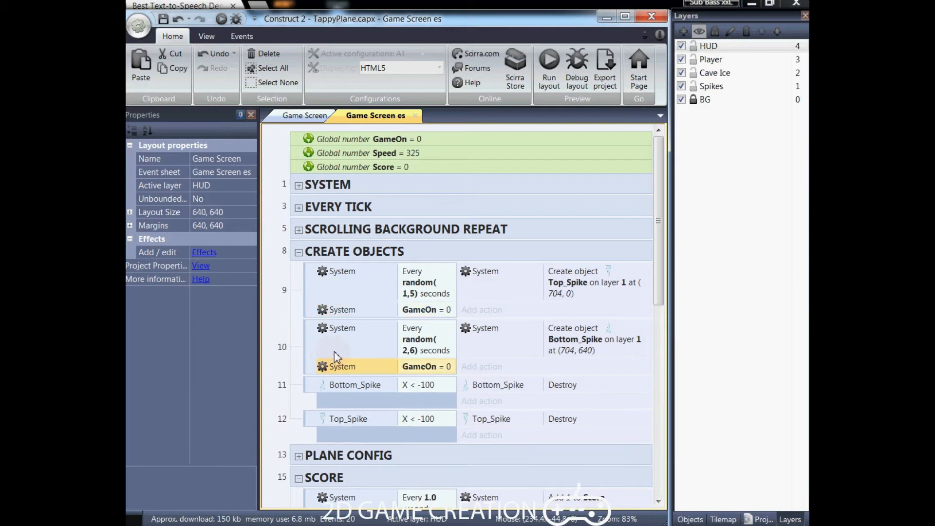
# Review the events in the CREATE OBJECTS, SCROLLING BACKGROUND REPEAT and EVERY TICK groups, collapsing each group again.
pyautogui.scroll(-2, 336, 353)
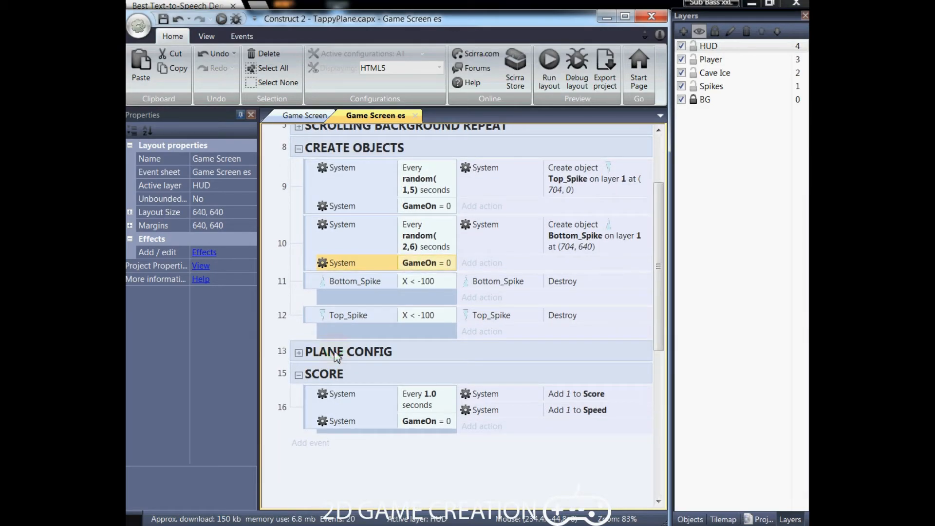
pyautogui.scroll(1, 337, 356)
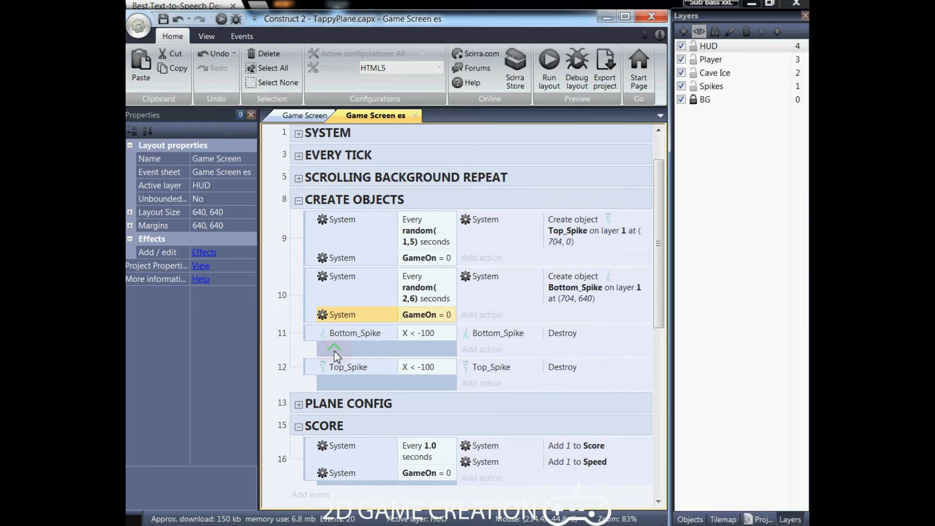
pyautogui.scroll(1, 336, 307)
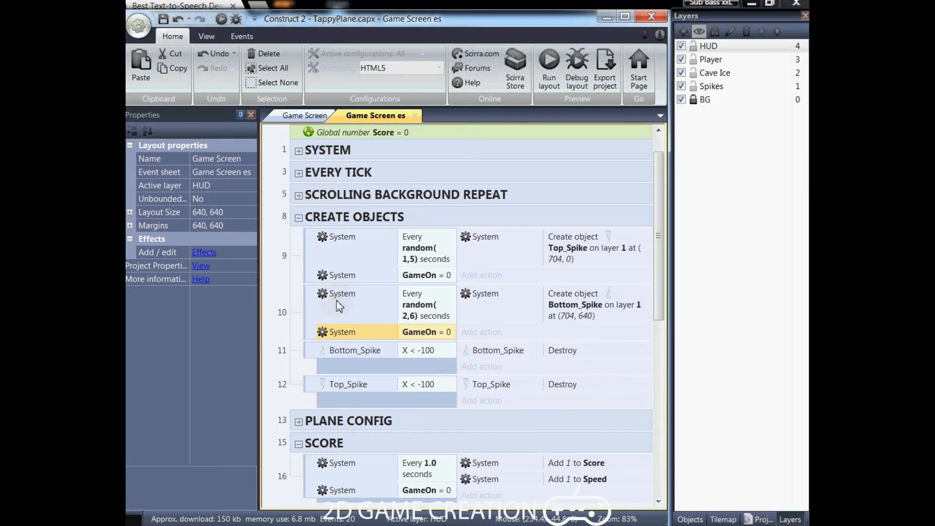
pyautogui.click(299, 219)
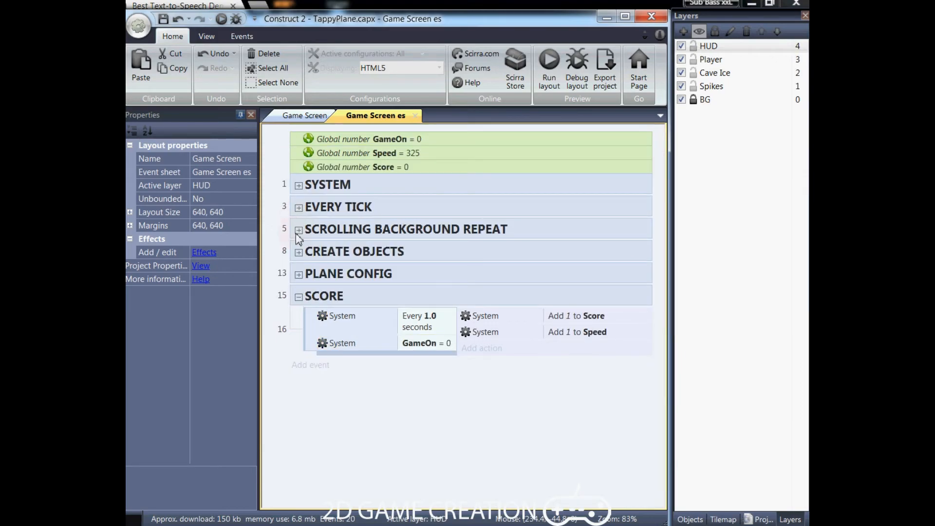
pyautogui.click(299, 233)
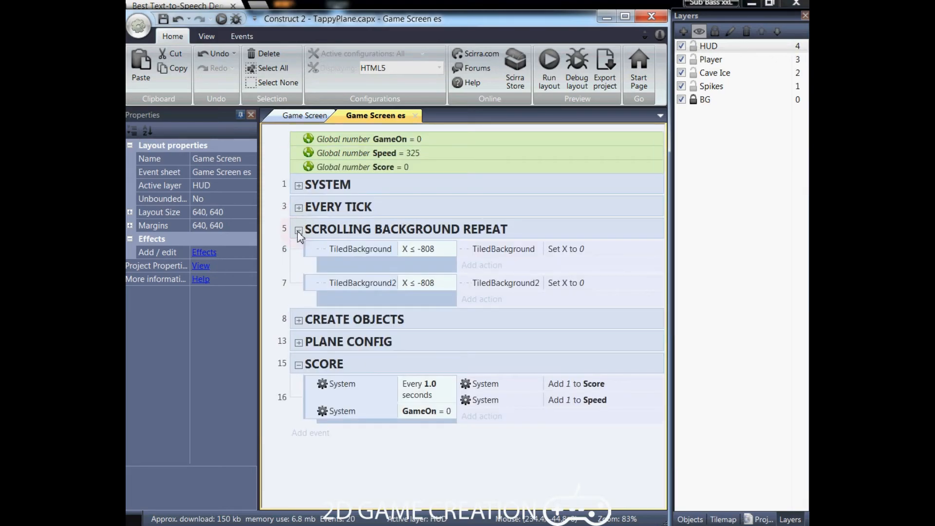
pyautogui.click(298, 231)
pyautogui.click(298, 208)
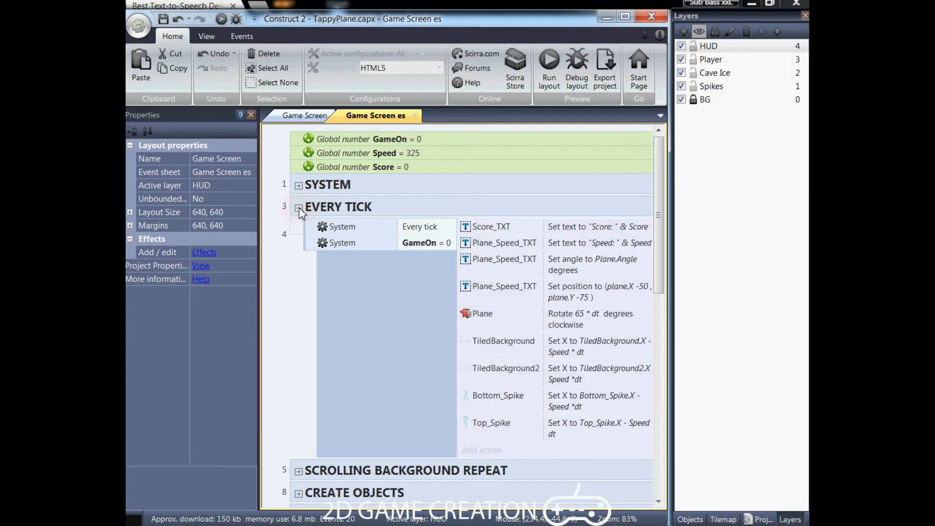
pyautogui.click(299, 208)
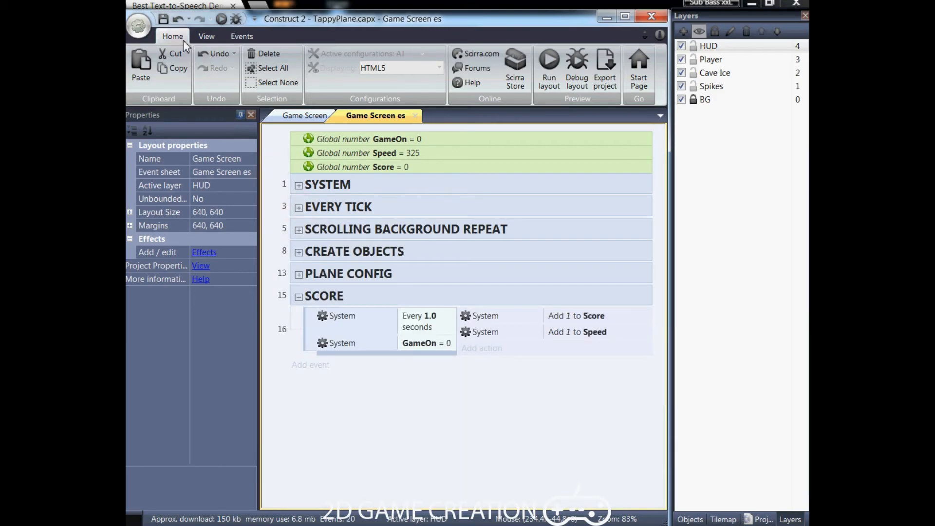
# Save the project and bring up the Game Screen layout to run it in the browser.
pyautogui.click(163, 20)
pyautogui.click(304, 116)
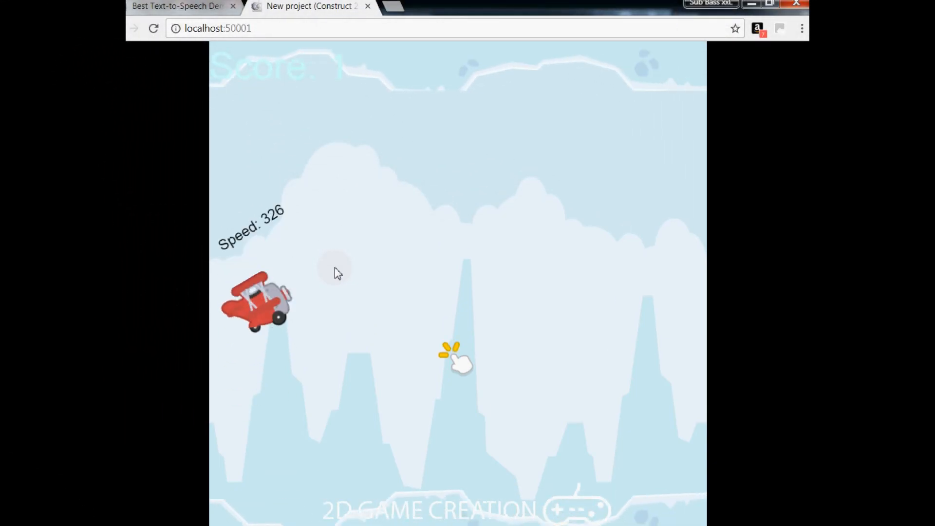
# Playtest the game in the browser by repeatedly tapping to keep the plane flying while checking score, speed and spikes.
pyautogui.click(335, 267)
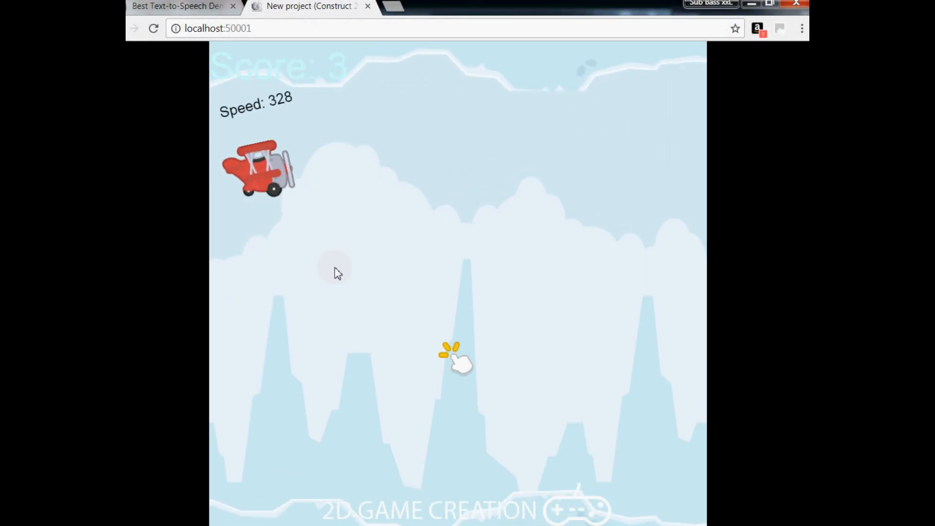
pyautogui.click(334, 268)
pyautogui.click(335, 268)
pyautogui.click(334, 268)
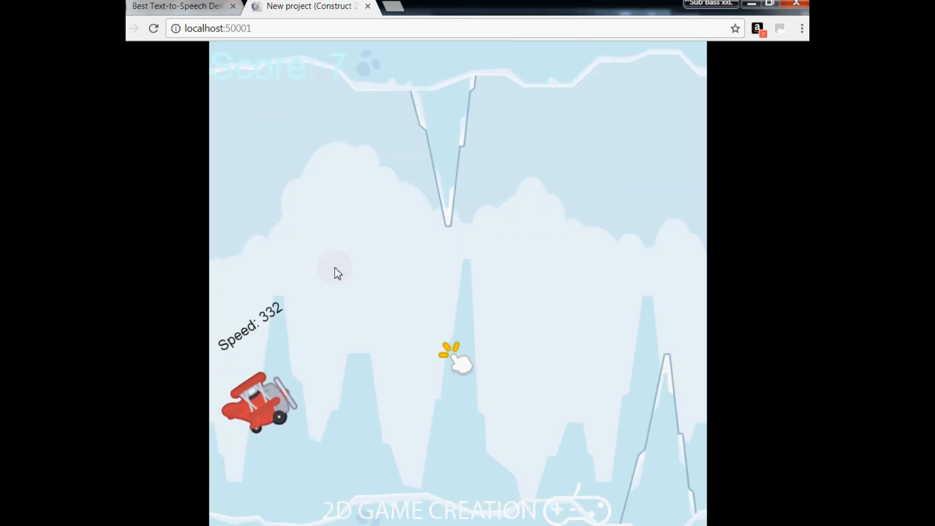
pyautogui.click(335, 267)
pyautogui.click(335, 268)
pyautogui.click(335, 267)
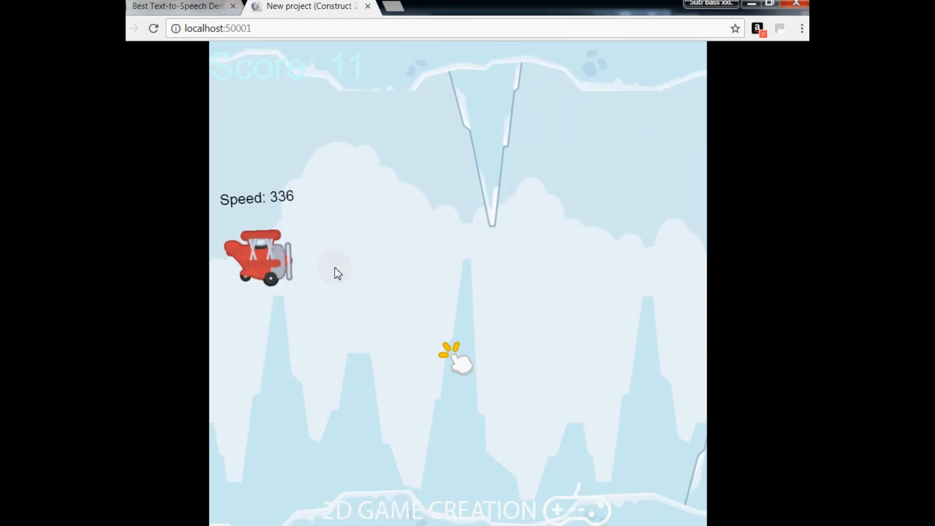
pyautogui.click(335, 268)
pyautogui.click(335, 267)
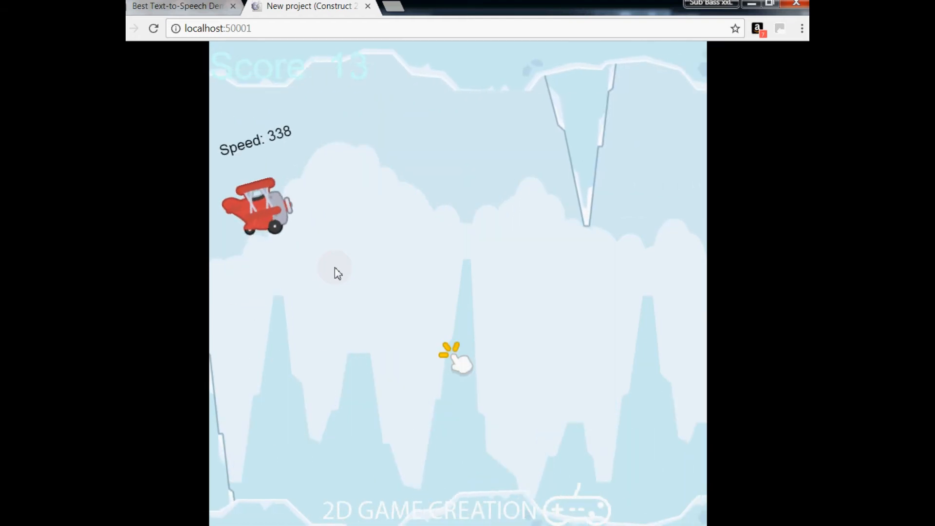
# Continue the browser playtest, tapping to keep the plane airborne past the top and bottom spikes.
pyautogui.click(335, 268)
pyautogui.click(334, 267)
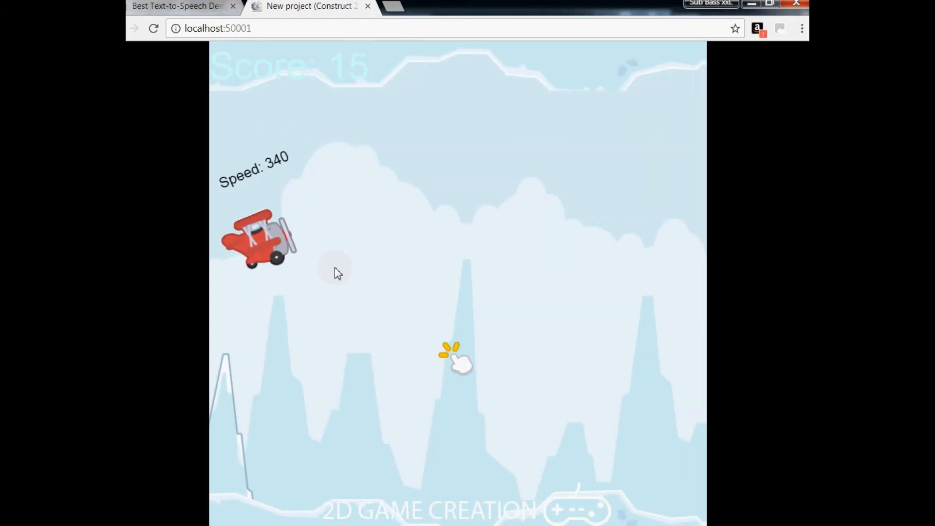
pyautogui.click(334, 268)
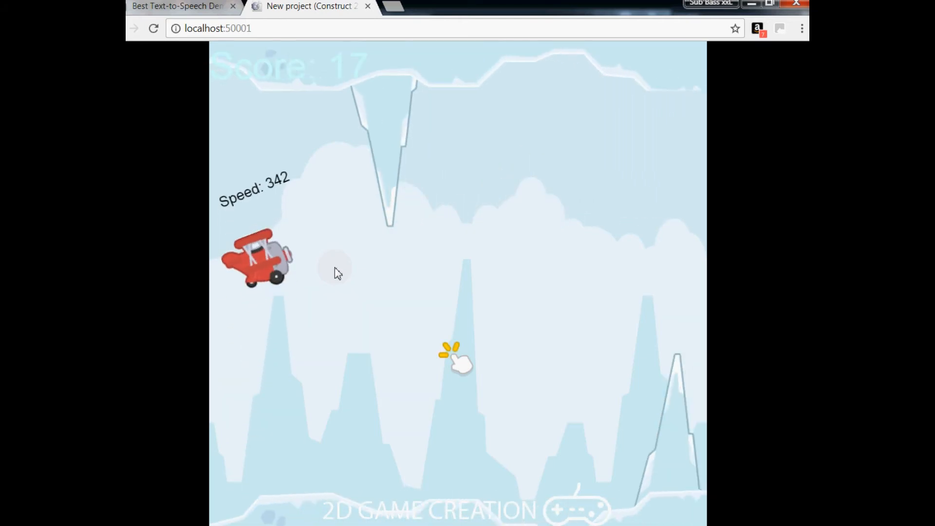
pyautogui.click(334, 267)
pyautogui.click(335, 268)
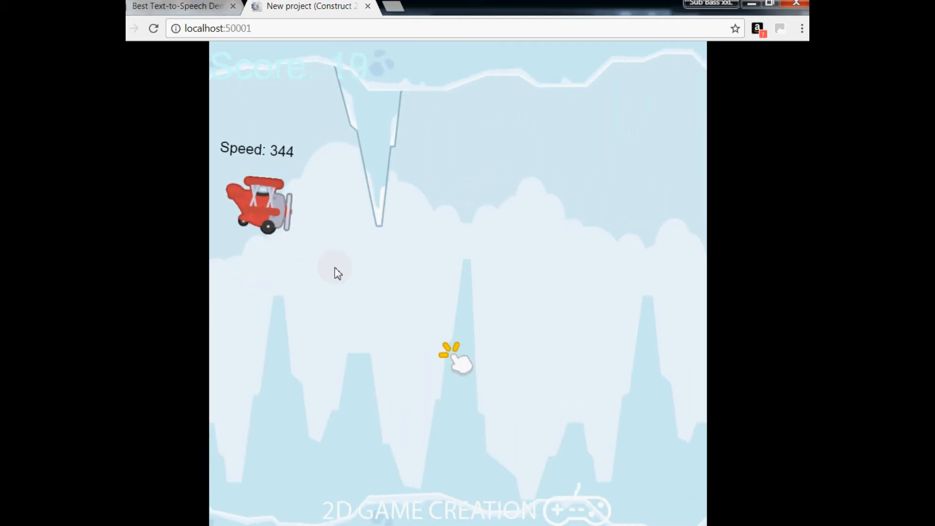
pyautogui.click(335, 267)
pyautogui.click(335, 268)
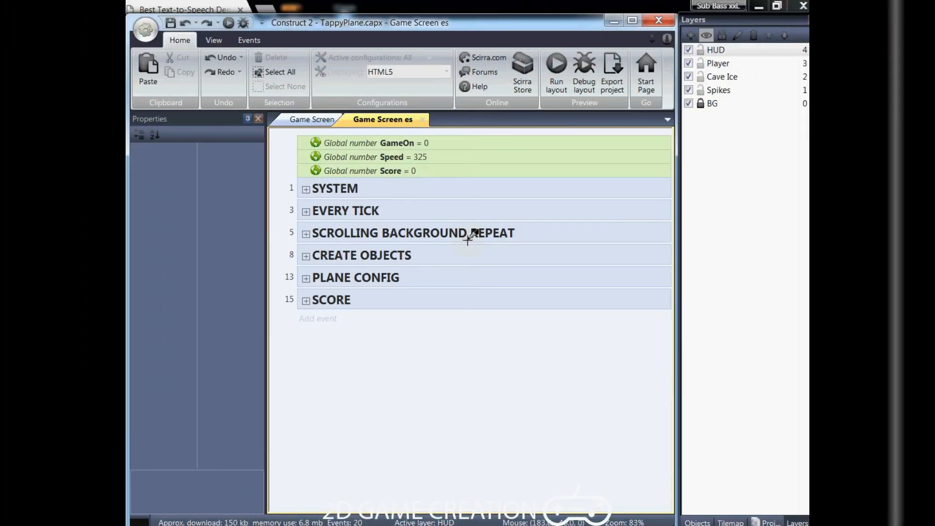
# Add an event group named COLLISIONS, active on start, below the SCORE group.
pyautogui.rightClick(338, 364)
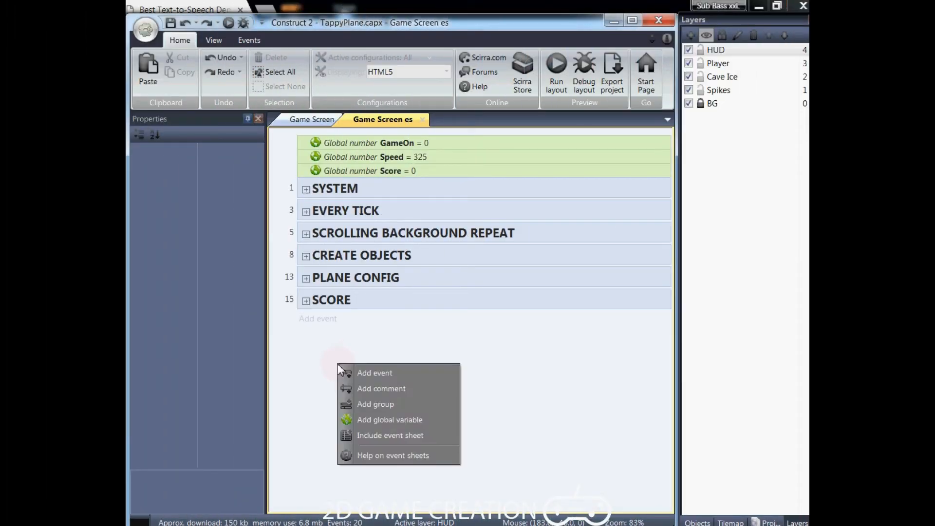
pyautogui.click(373, 411)
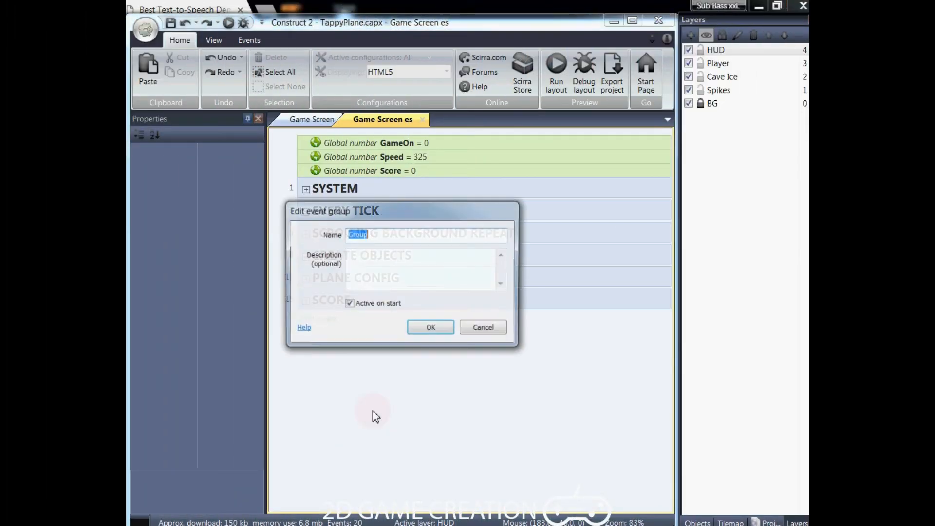
pyautogui.write('COLLISIONS')
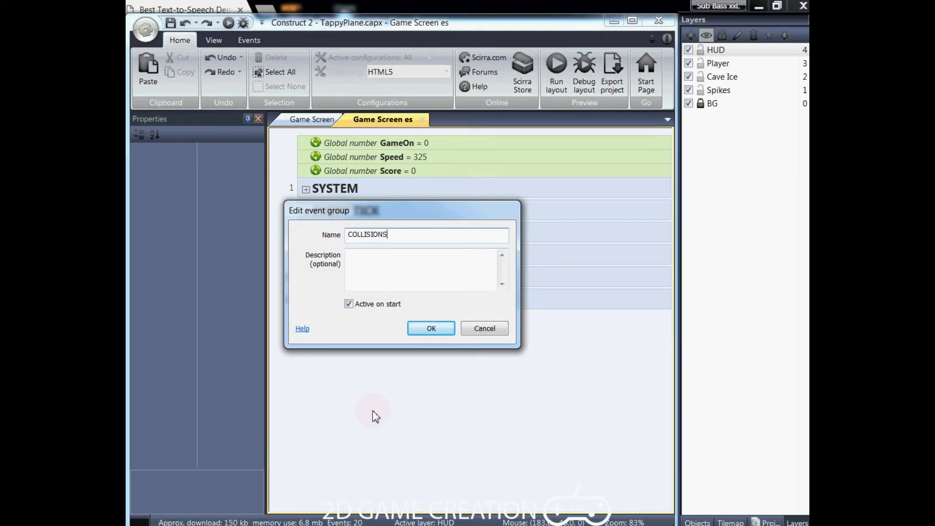
pyautogui.press('Return')
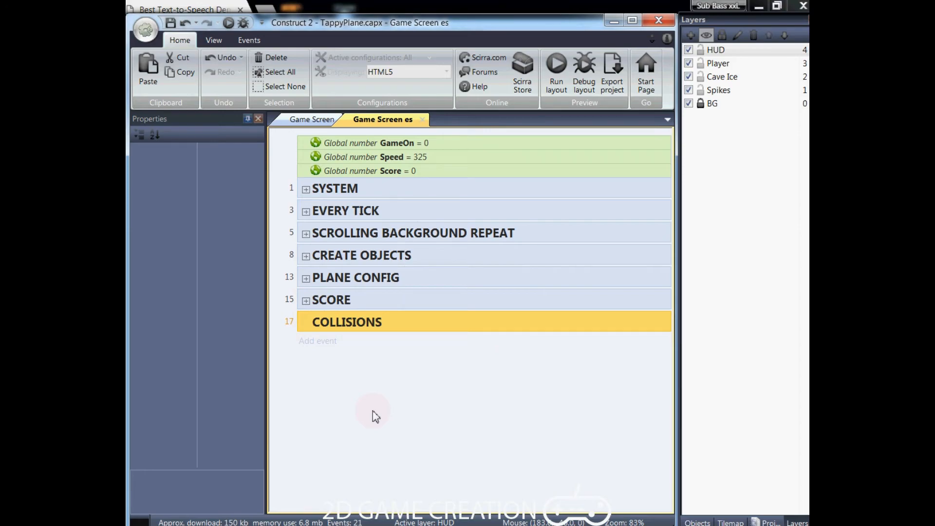
# Add a sub-event to the COLLISIONS group with the condition Plane On collision with another object, using Top_Spike.
pyautogui.rightClick(305, 325)
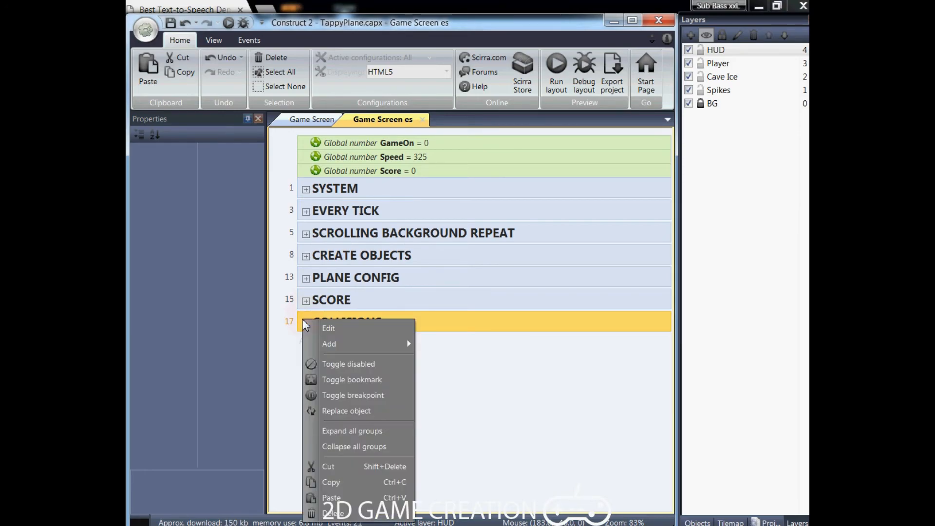
pyautogui.moveTo(375, 345)
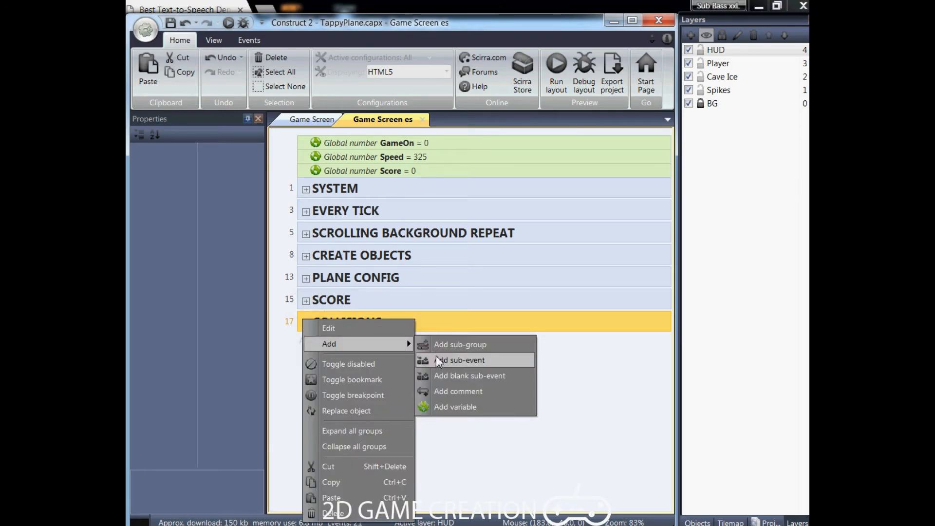
pyautogui.click(440, 361)
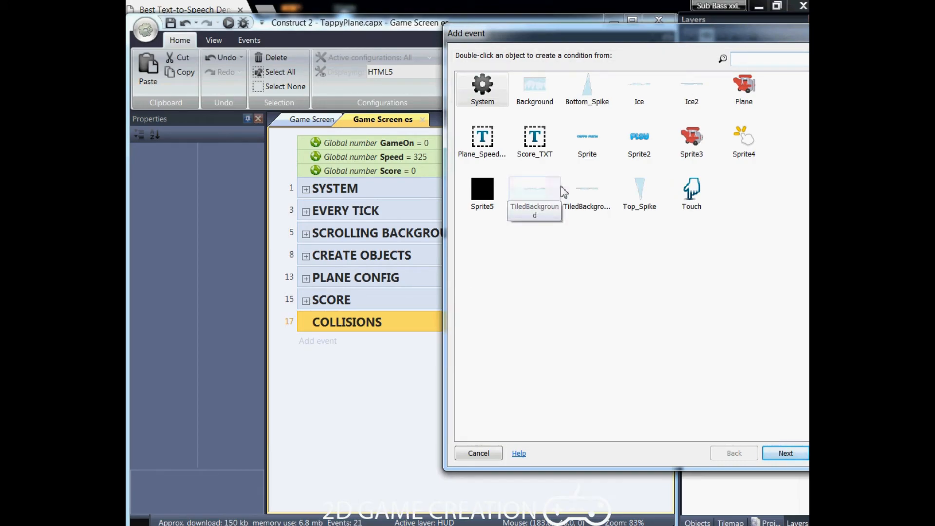
pyautogui.click(745, 101)
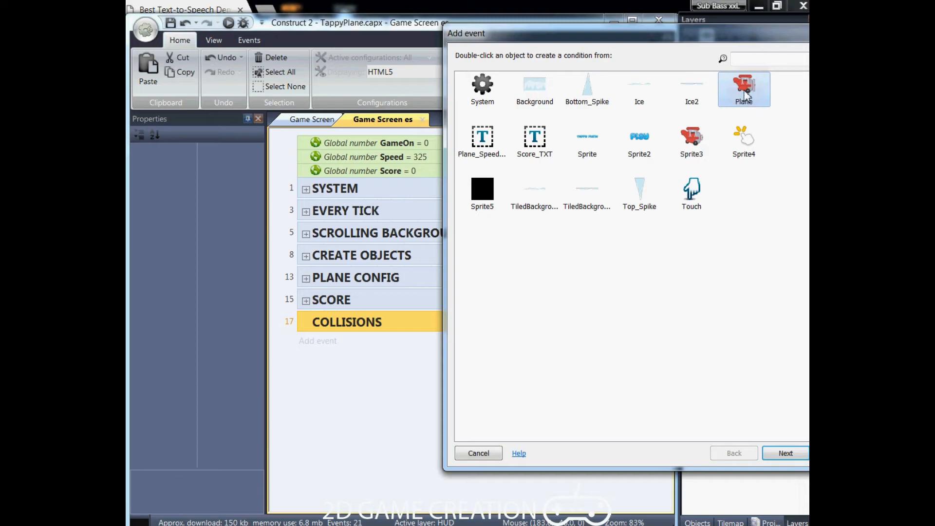
pyautogui.doubleClick(745, 94)
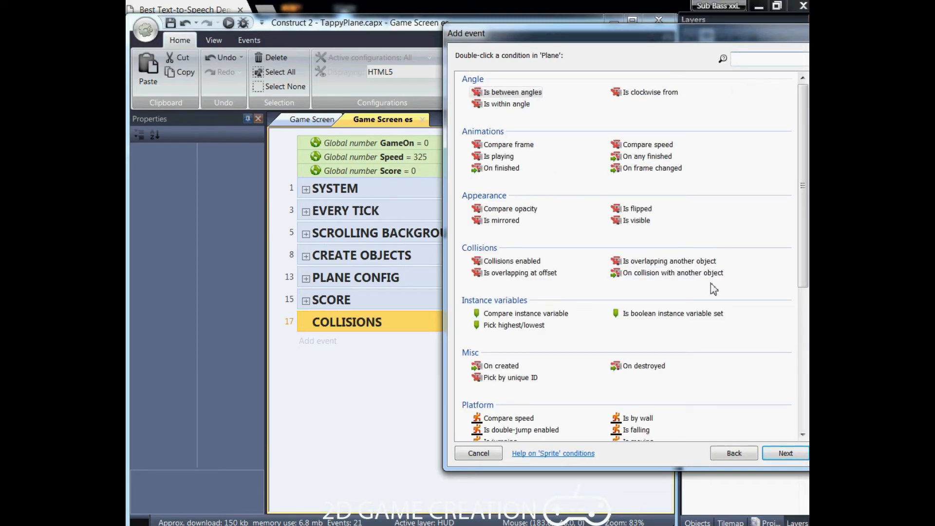
pyautogui.doubleClick(677, 273)
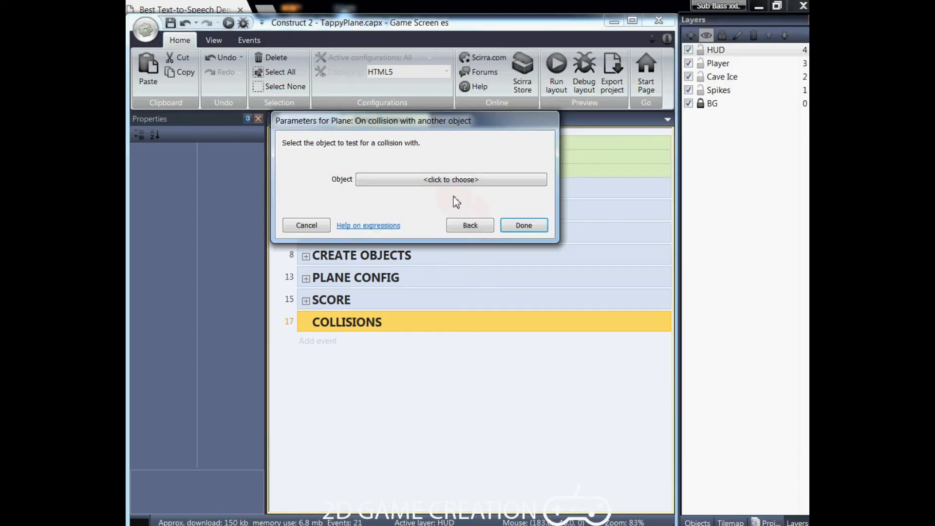
pyautogui.click(440, 180)
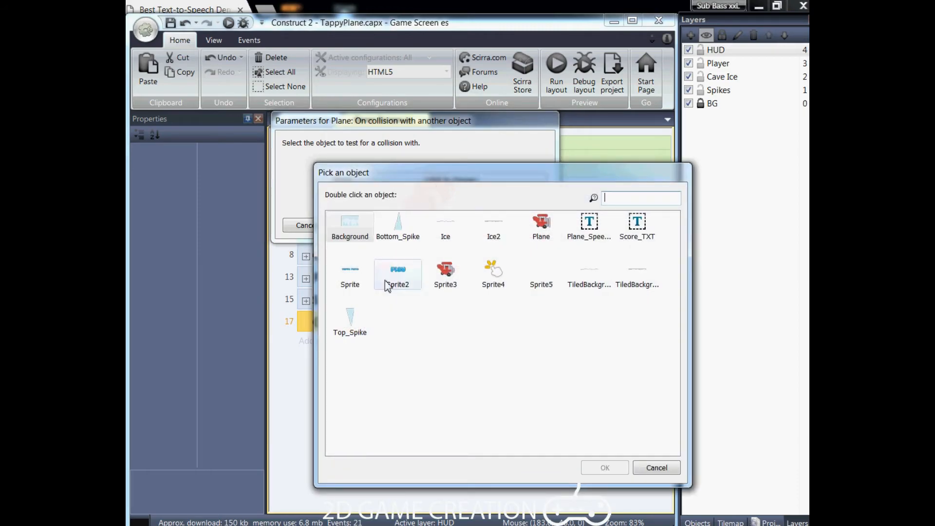
pyautogui.click(350, 322)
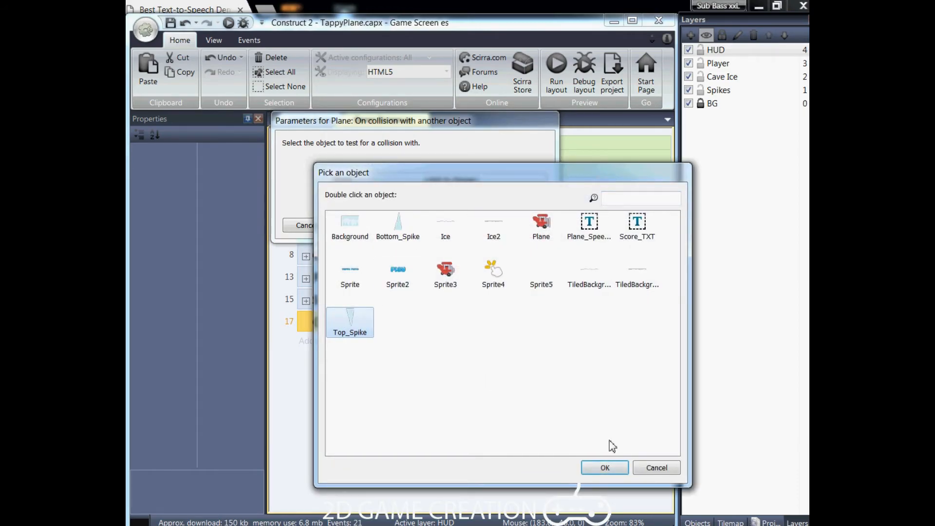
pyautogui.click(613, 467)
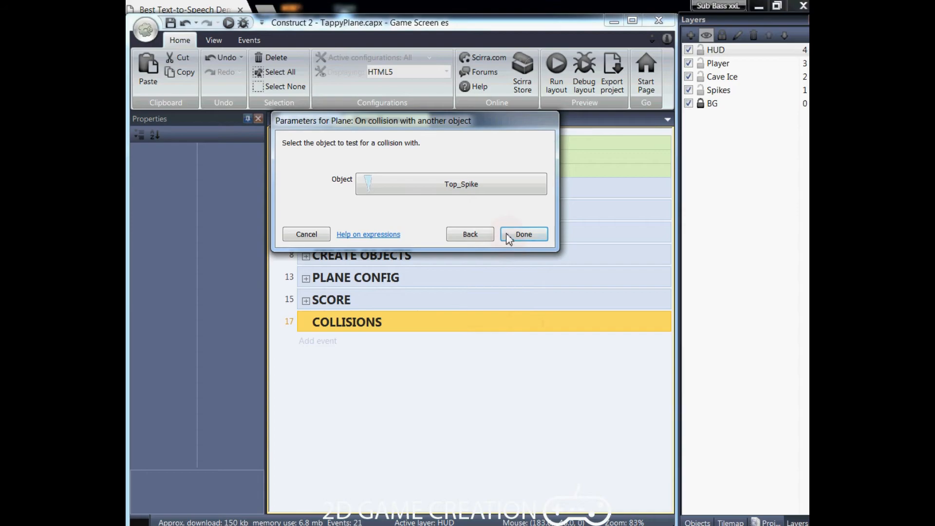
pyautogui.click(524, 235)
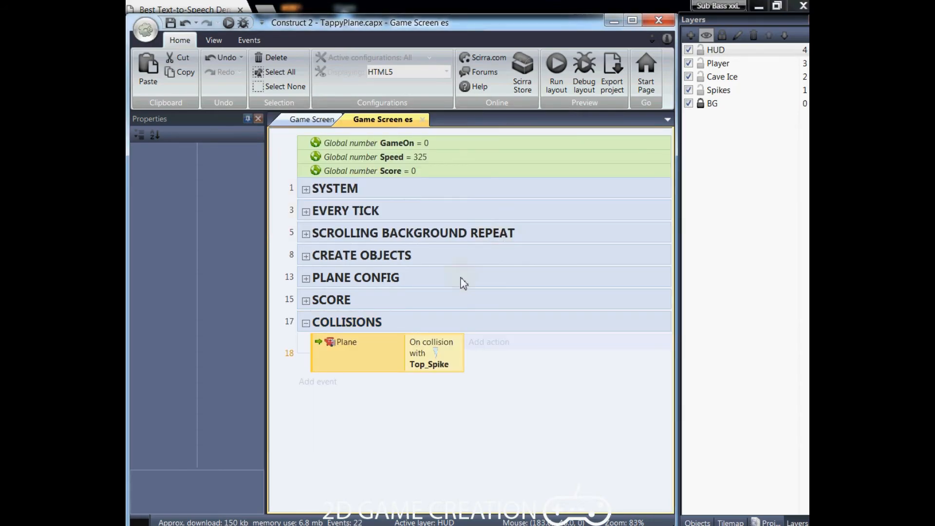
# Add a System Set value action to the Top_Spike collision event that sets GameOn to 1.
pyautogui.click(486, 348)
pyautogui.doubleClick(482, 91)
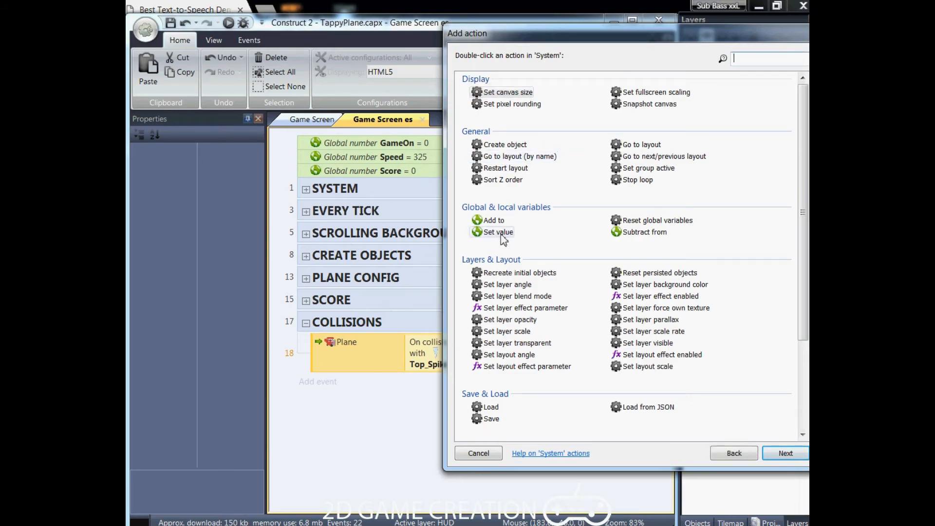
pyautogui.doubleClick(498, 232)
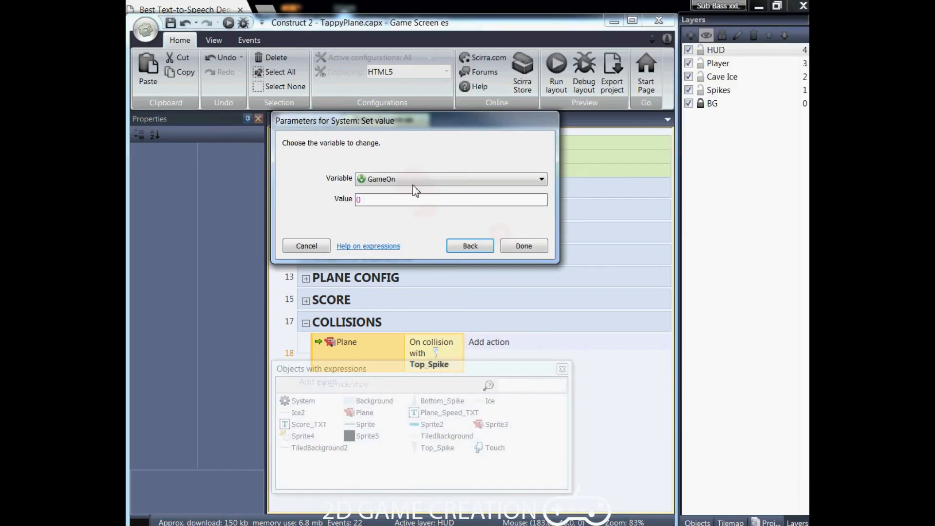
pyautogui.moveTo(372, 199); pyautogui.dragTo(354, 201)
pyautogui.write('1')
pyautogui.click(516, 249)
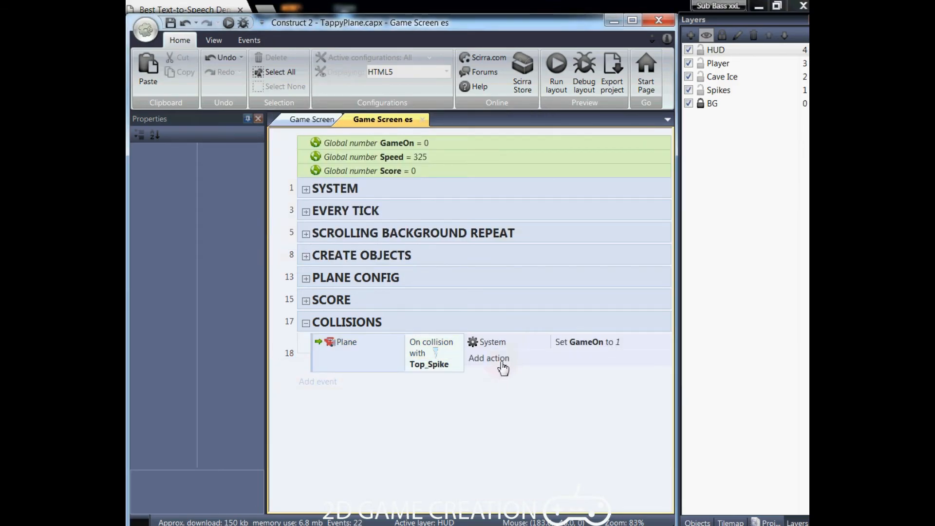
# Add a Plane Destroy action to the Top_Spike collision event.
pyautogui.click(503, 365)
pyautogui.click(733, 95)
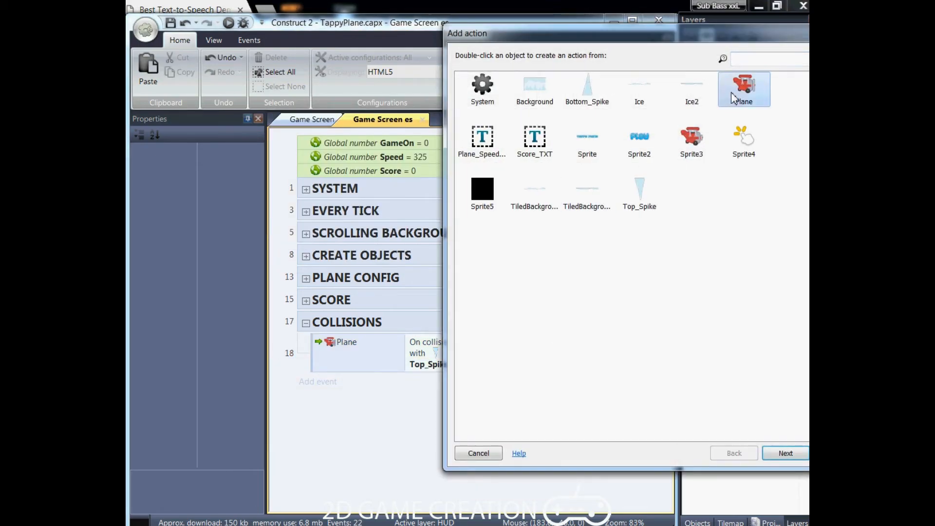
pyautogui.doubleClick(735, 97)
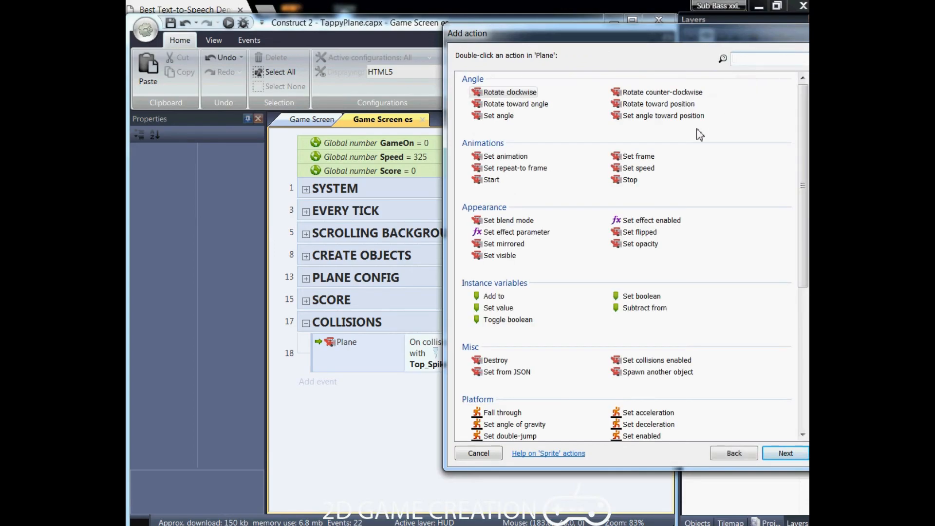
pyautogui.write('dd')
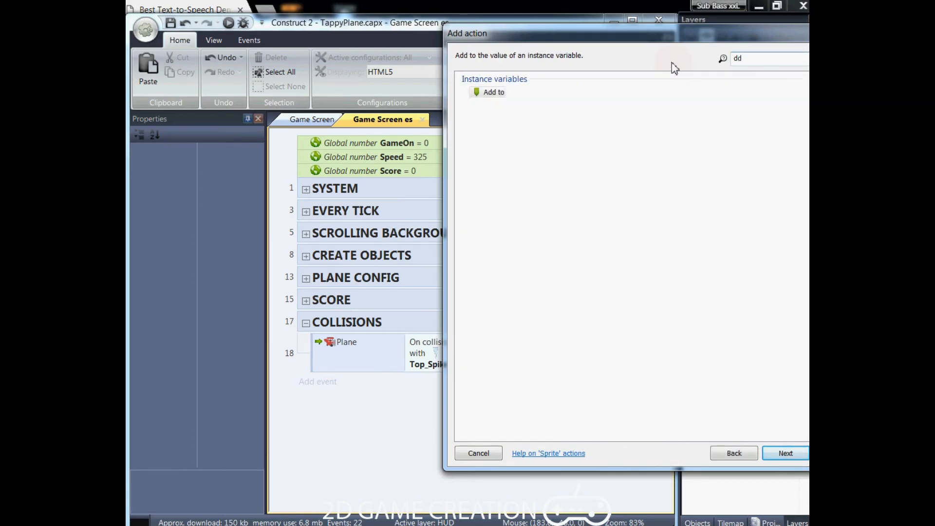
pyautogui.press('BackSpace')
pyautogui.write('e')
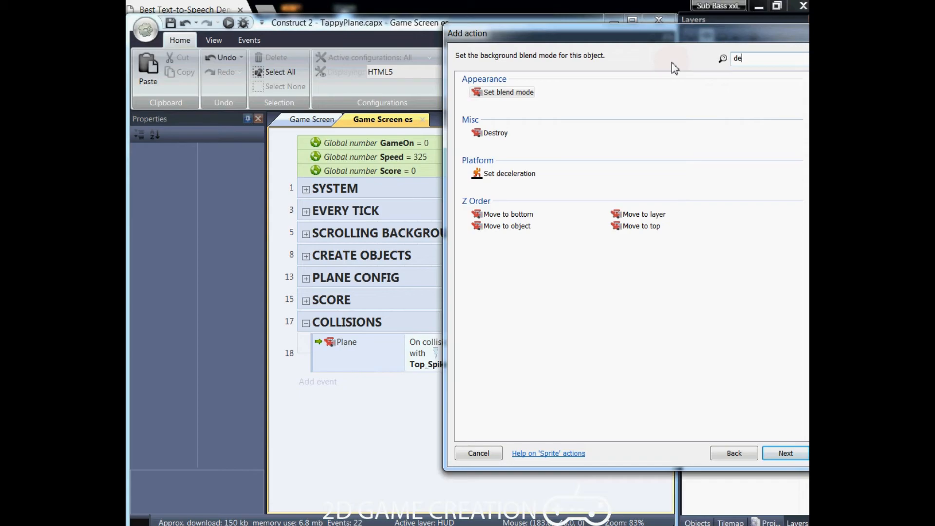
pyautogui.doubleClick(496, 133)
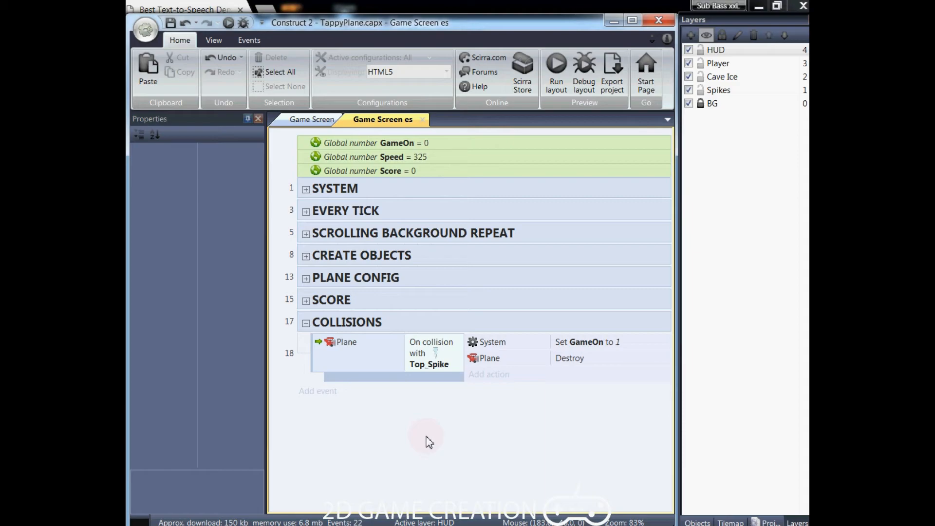
# Duplicate the Top_Spike collision event within the COLLISIONS group and change the copy's collision object to Bottom_Spike.
pyautogui.click(316, 363)
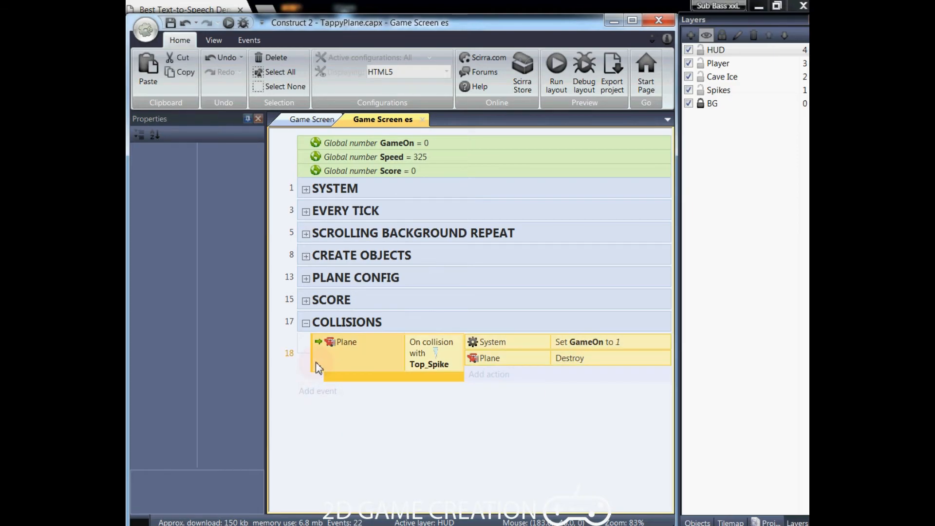
pyautogui.rightClick(316, 362)
pyautogui.click(344, 321)
pyautogui.rightClick(327, 357)
pyautogui.click(354, 332)
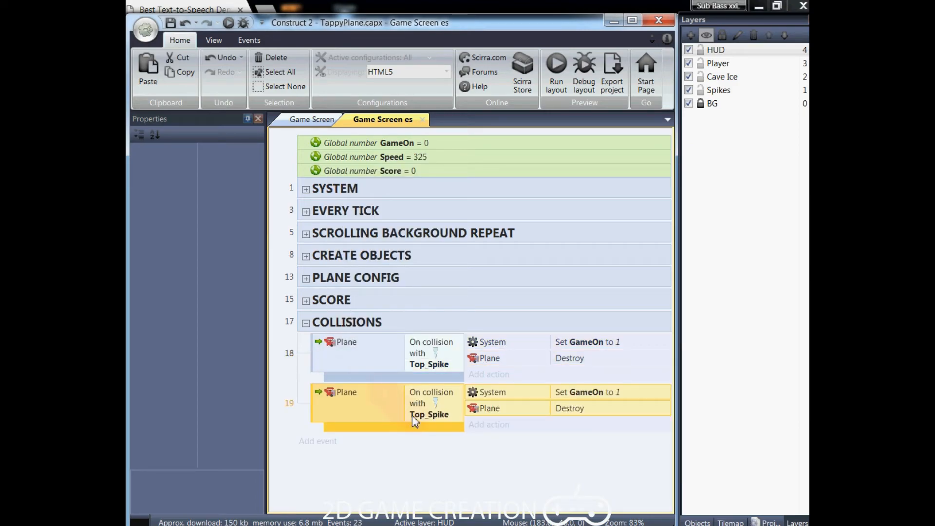
pyautogui.doubleClick(427, 411)
pyautogui.click(419, 191)
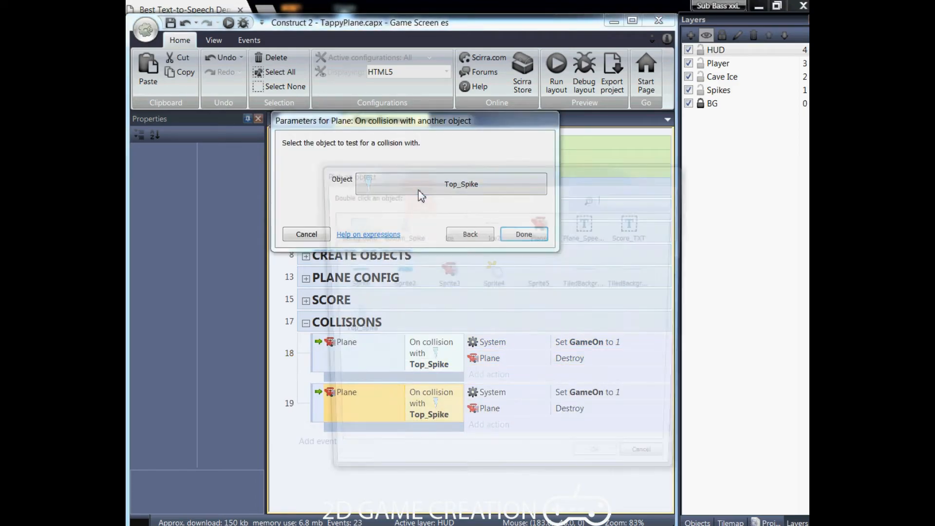
pyautogui.doubleClick(401, 225)
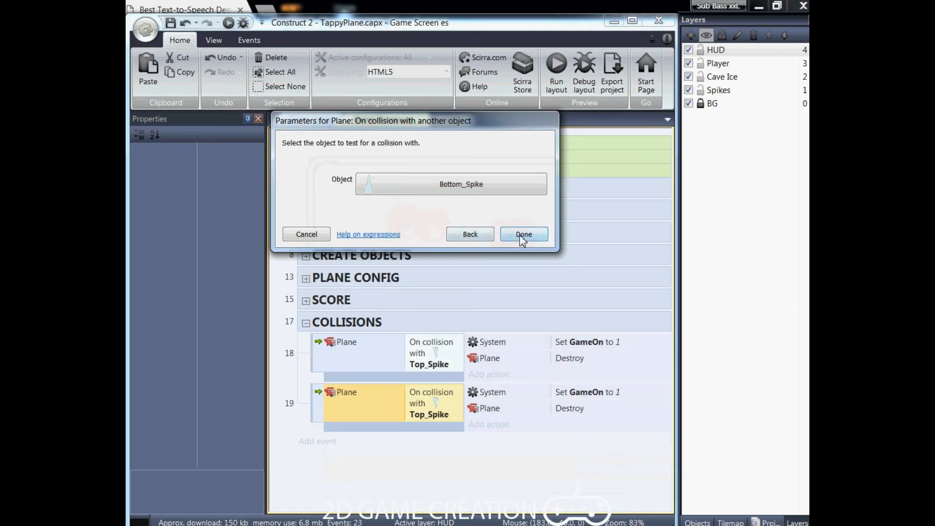
pyautogui.click(513, 237)
# Paste another copy of the collision event below the Bottom_Spike one and set its collision object to TiledBackground.
pyautogui.click(319, 415)
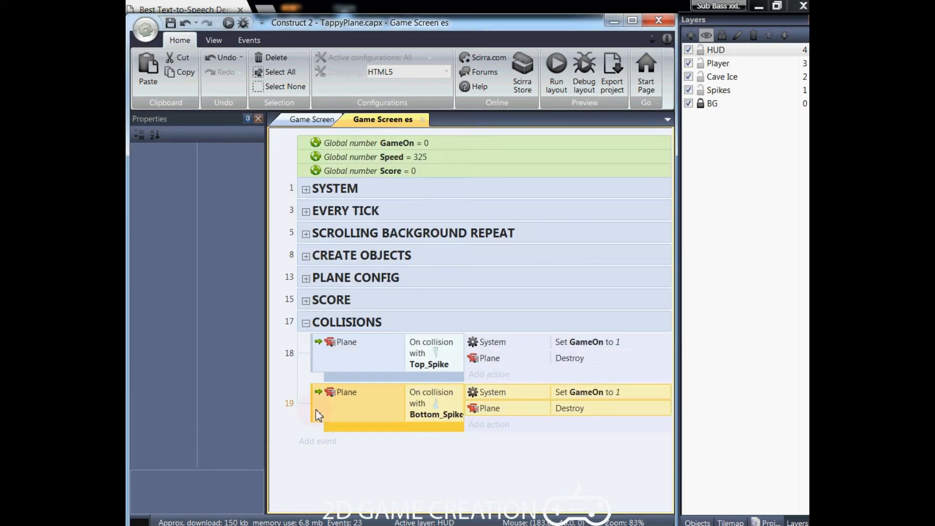
pyautogui.hotkey('ctrl', 'v')
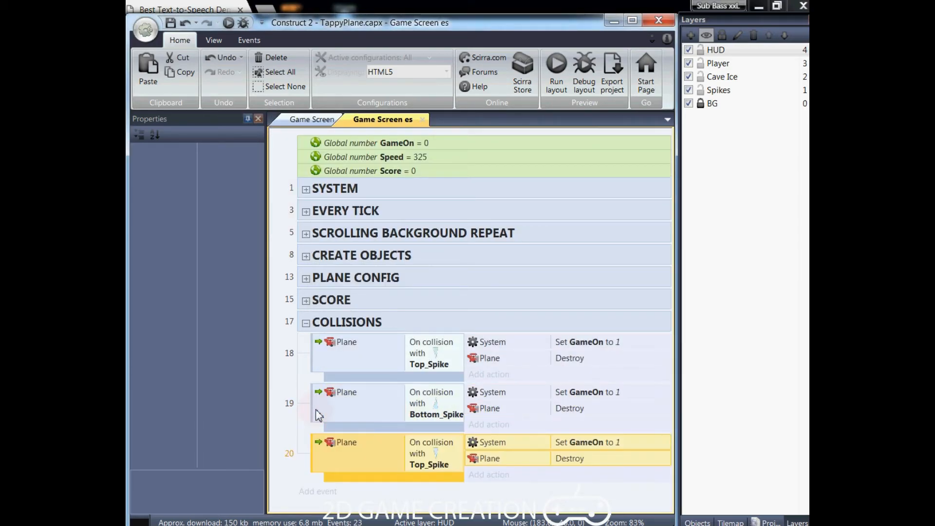
pyautogui.click(423, 461)
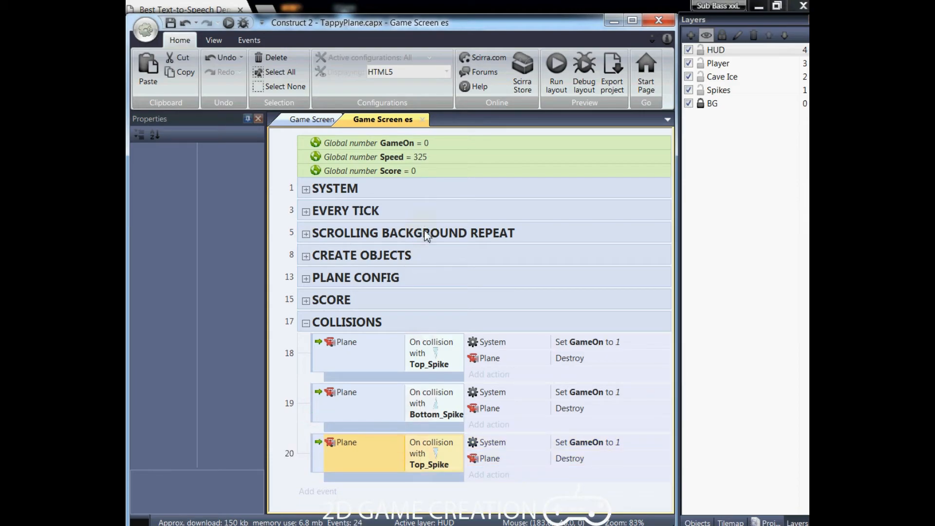
pyautogui.doubleClick(432, 446)
pyautogui.click(406, 188)
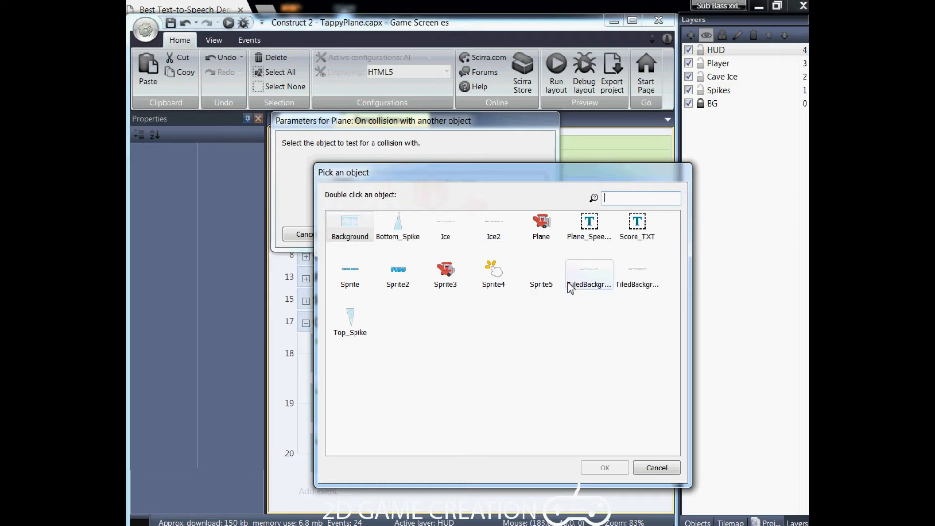
pyautogui.doubleClick(582, 275)
pyautogui.click(524, 235)
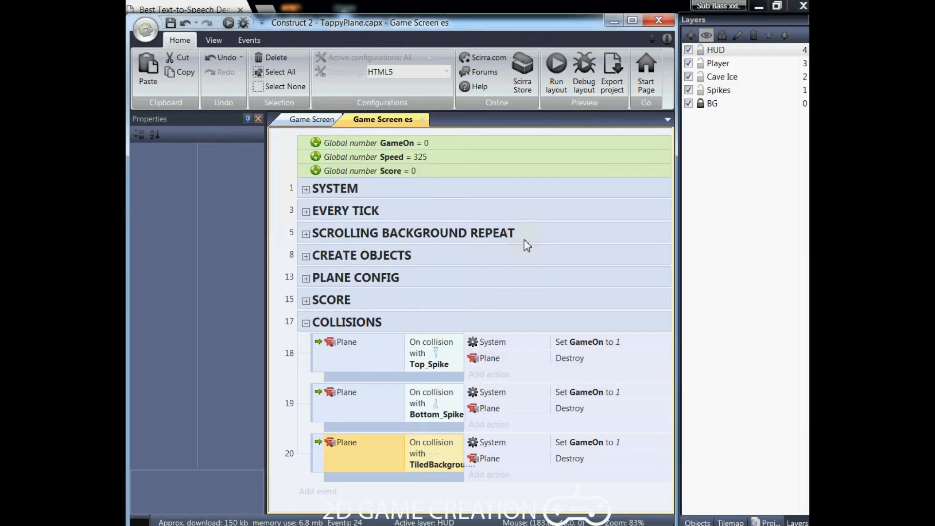
# Paste another copy of the collision event at the end of the COLLISIONS group and set its collision object to TiledBackground2.
pyautogui.hotkey('ctrl', 'v')
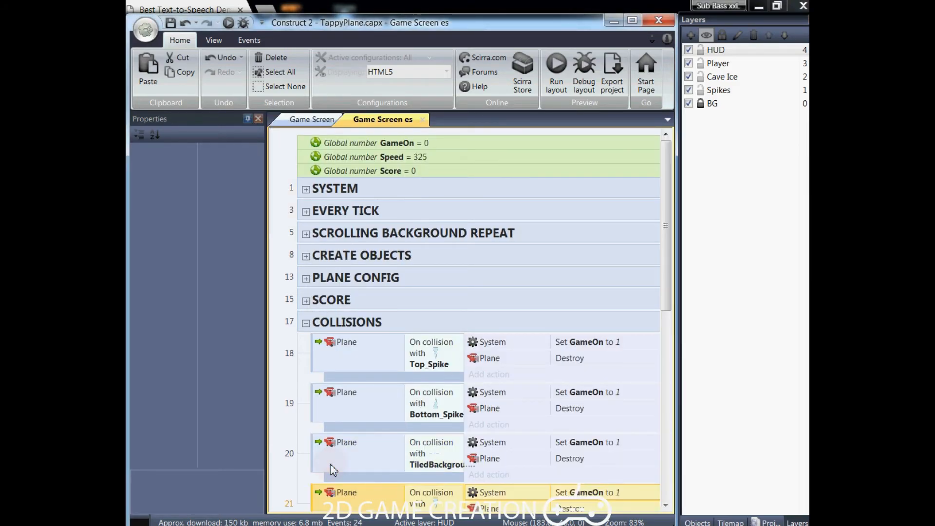
pyautogui.scroll(-3, 334, 464)
pyautogui.doubleClick(418, 359)
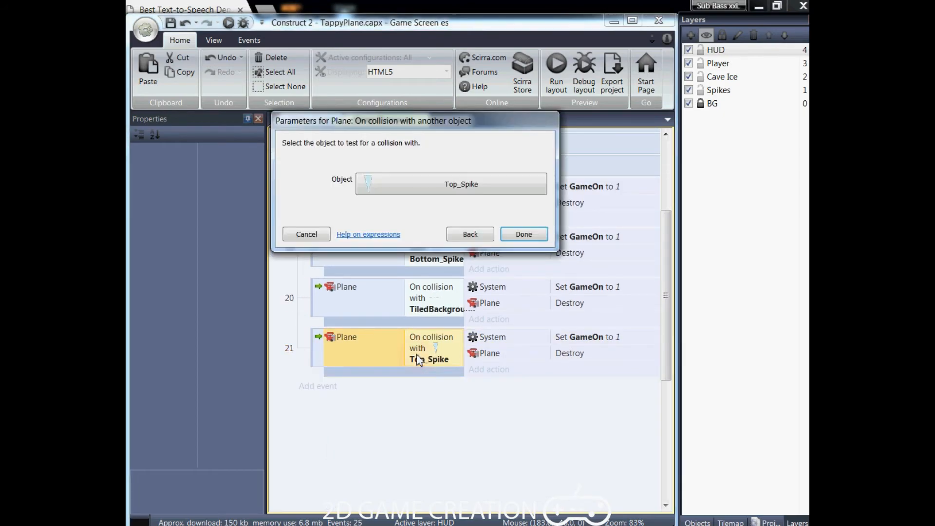
pyautogui.click(449, 184)
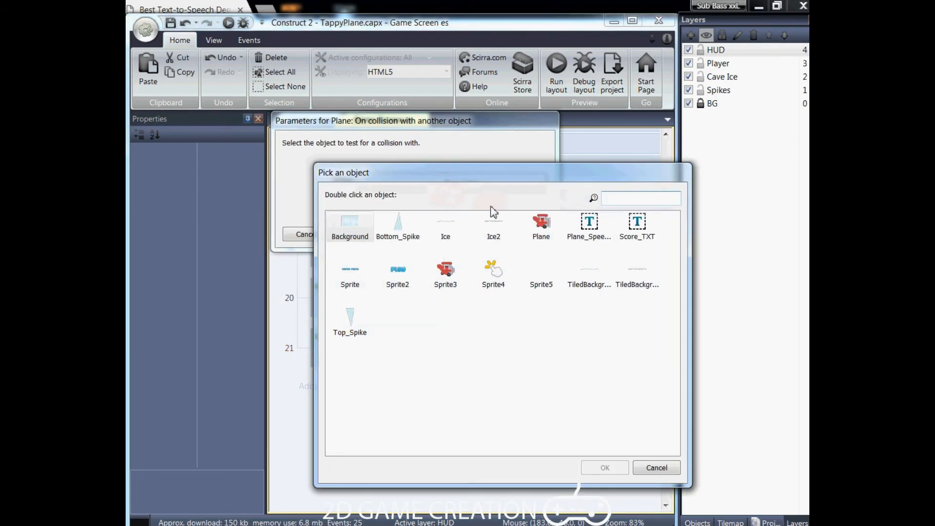
pyautogui.doubleClick(637, 275)
pyautogui.click(528, 238)
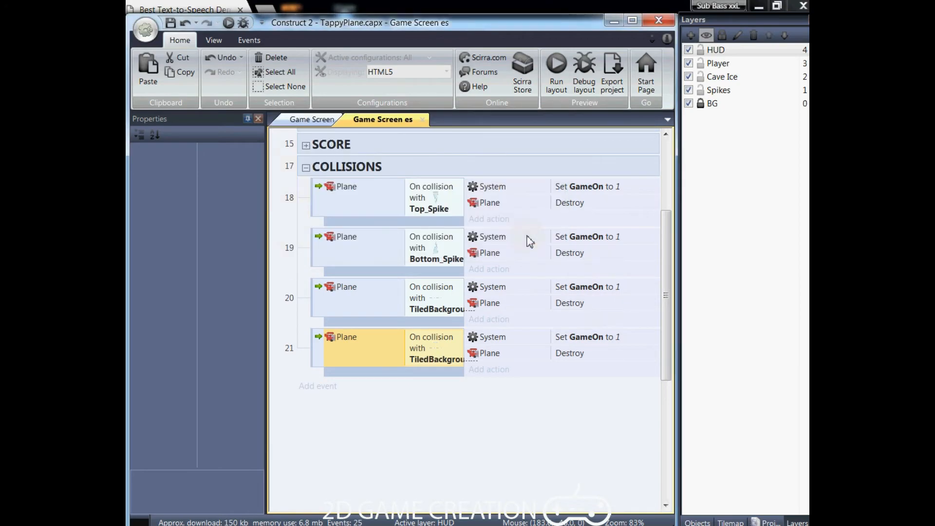
# Add a Plane On destroyed event to the COLLISIONS group.
pyautogui.scroll(1, 455, 443)
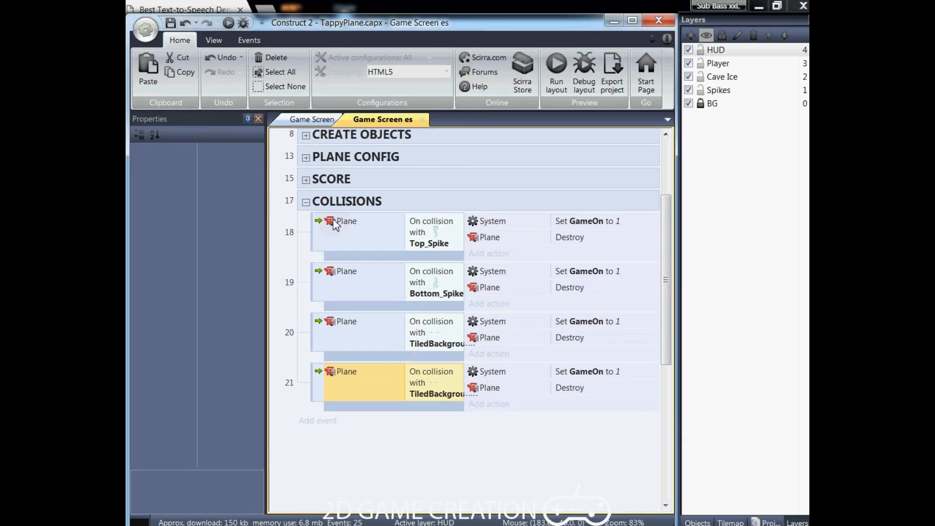
pyautogui.click(319, 204)
pyautogui.press('e')
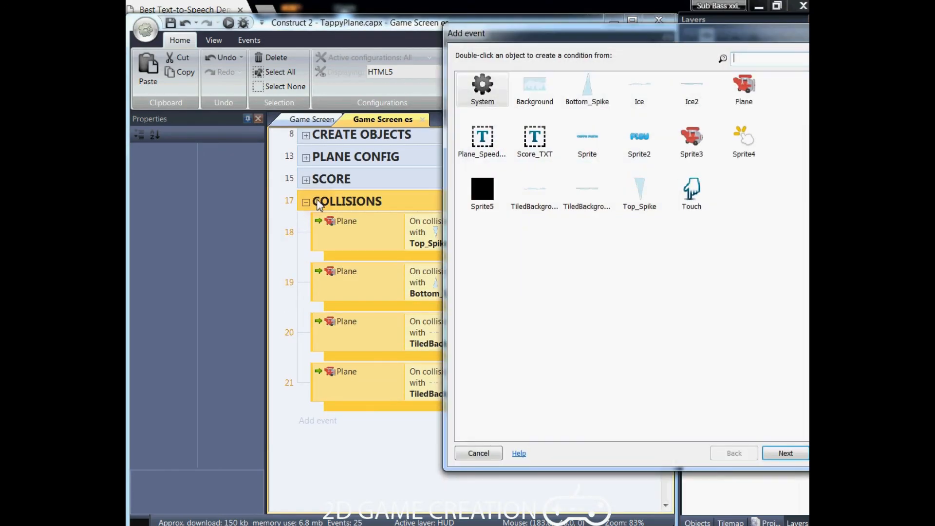
pyautogui.click(743, 87)
pyautogui.doubleClick(742, 86)
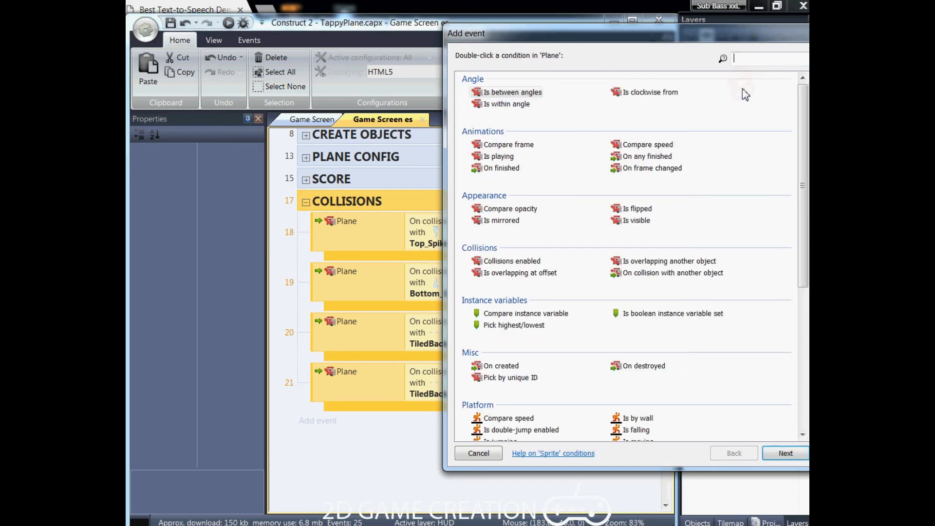
pyautogui.write('on de')
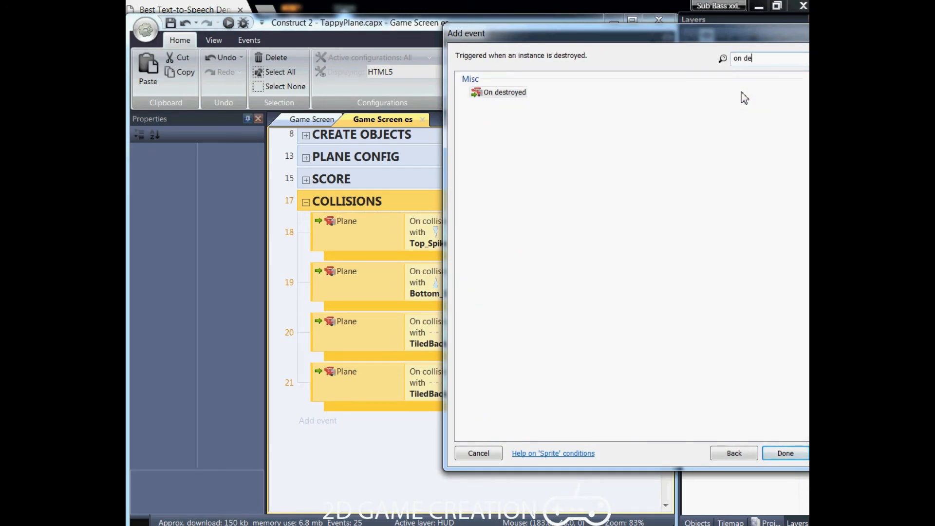
pyautogui.doubleClick(501, 93)
pyautogui.scroll(-1, 482, 448)
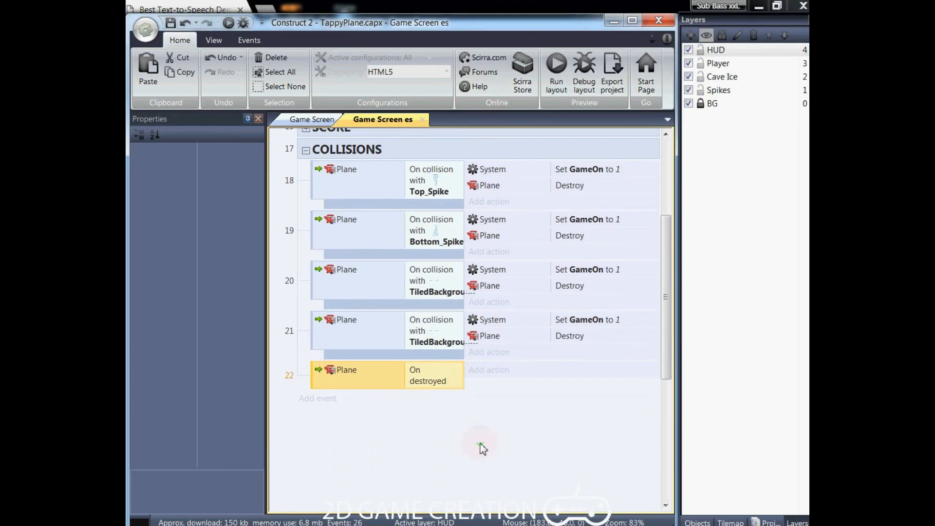
pyautogui.click(391, 477)
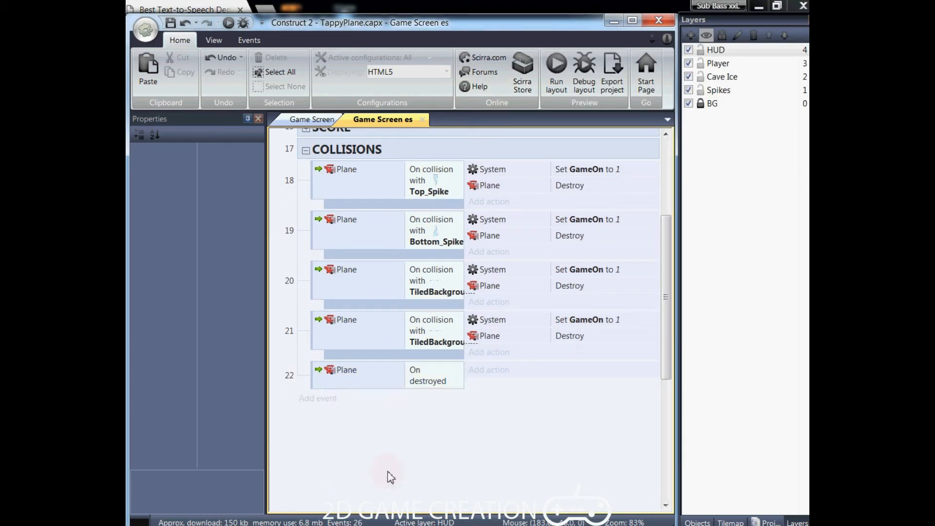
# Insert a new Sprite object on the HUD layer near the middle of the Game Screen layout.
pyautogui.click(307, 120)
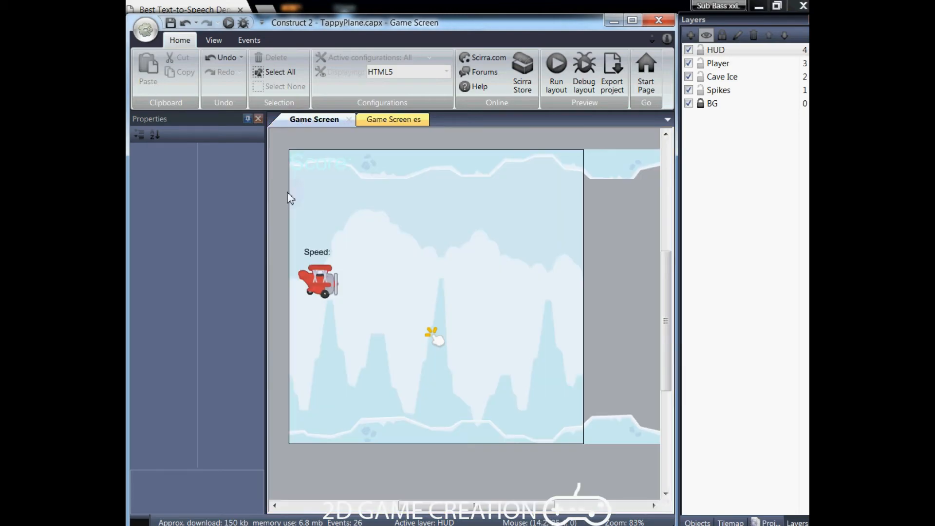
pyautogui.rightClick(279, 296)
pyautogui.click(291, 303)
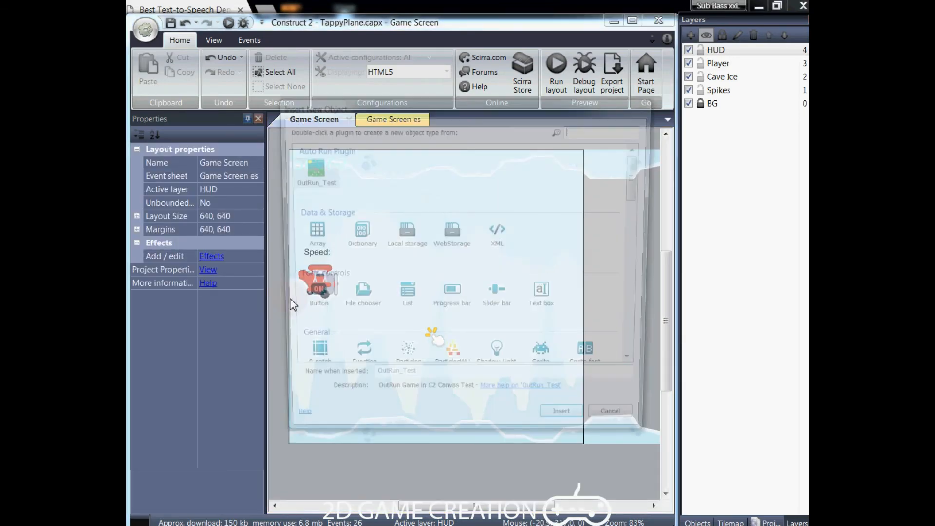
pyautogui.click(548, 361)
pyautogui.click(569, 429)
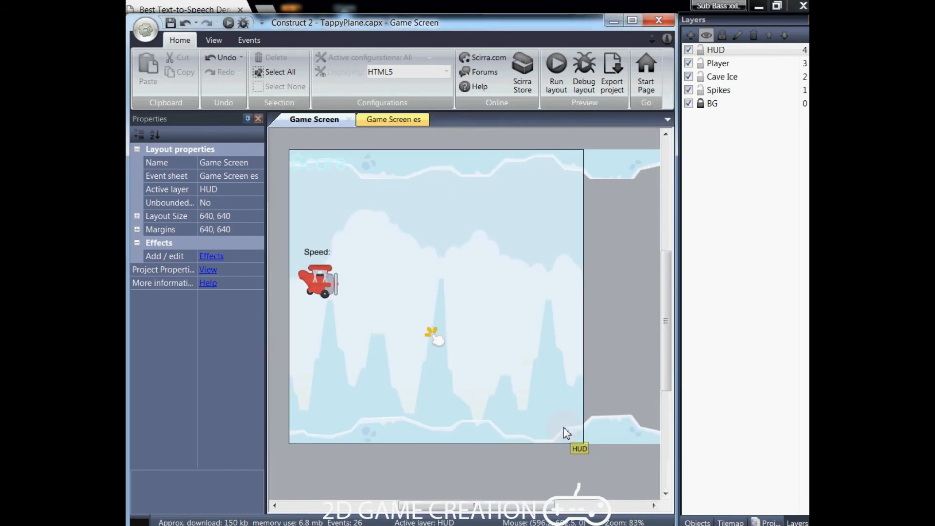
pyautogui.click(418, 278)
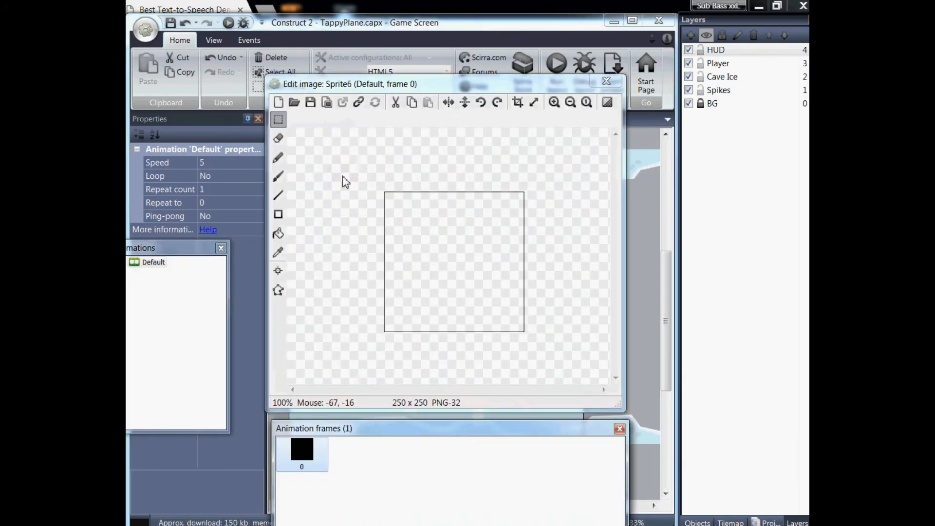
# Load textGameOver from the PNG UI folder as the new sprite's image and move the sprite outside the layout's left edge, to about -416, 288.
pyautogui.click(294, 103)
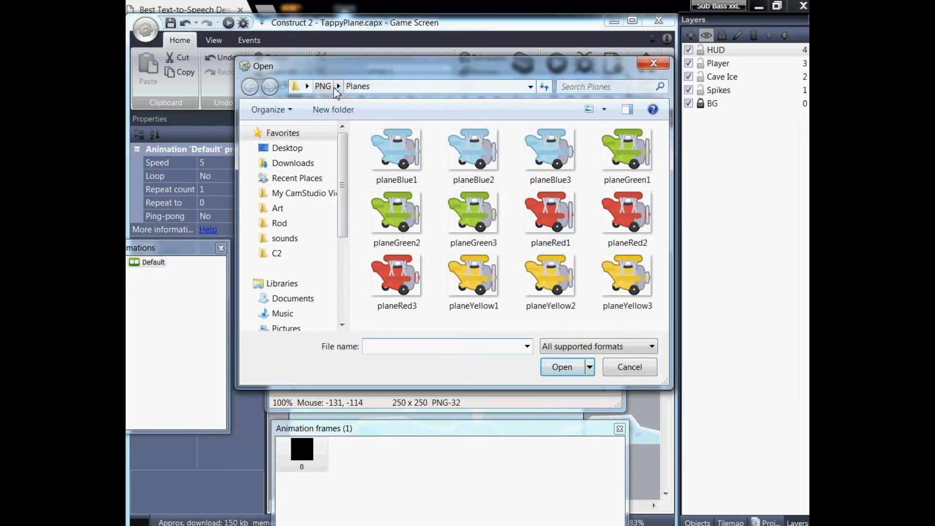
pyautogui.click(324, 88)
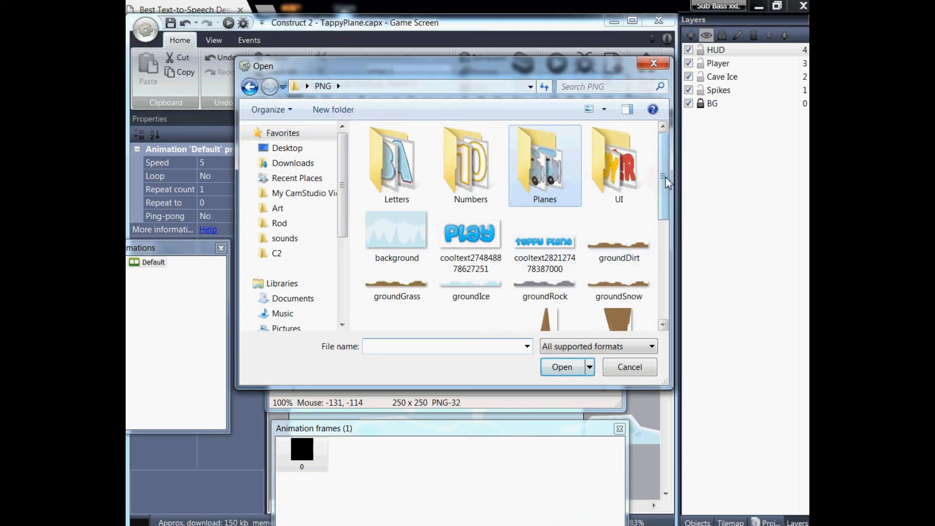
pyautogui.doubleClick(652, 181)
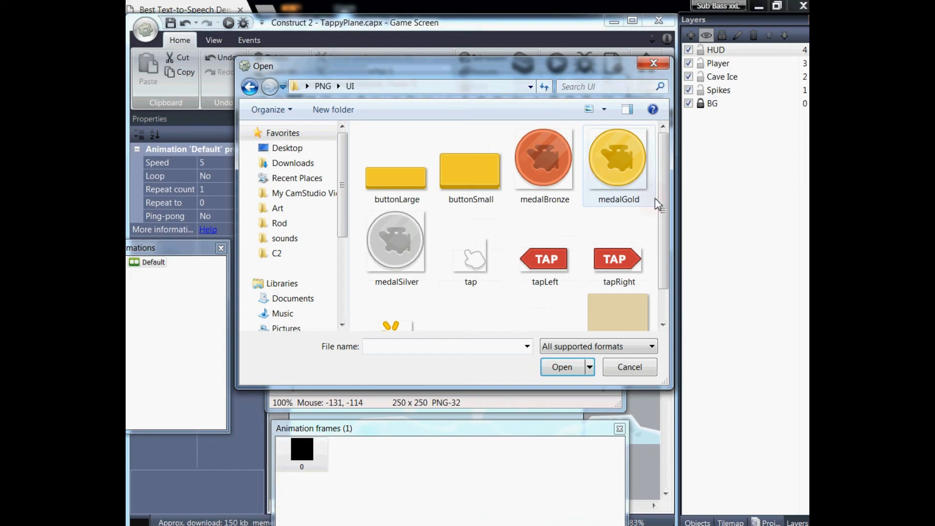
pyautogui.scroll(-2, 663, 206)
pyautogui.doubleClick(470, 298)
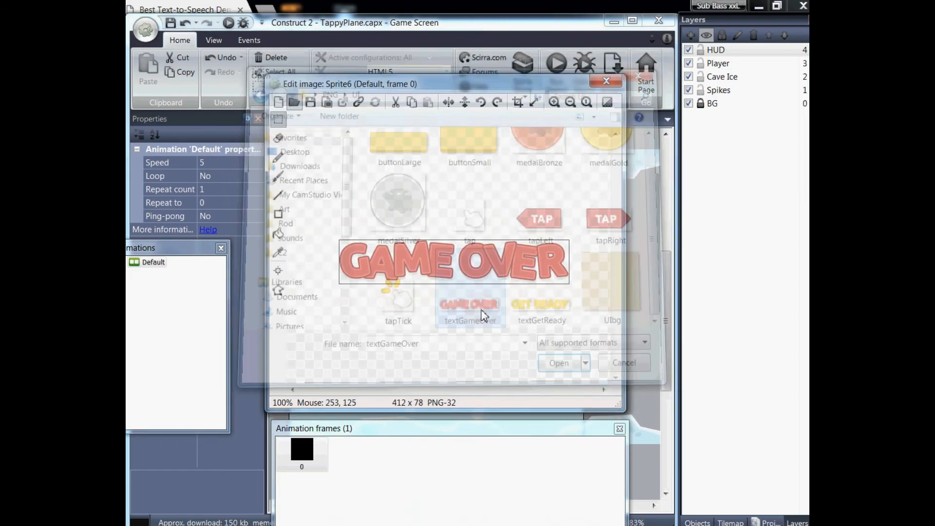
pyautogui.click(607, 81)
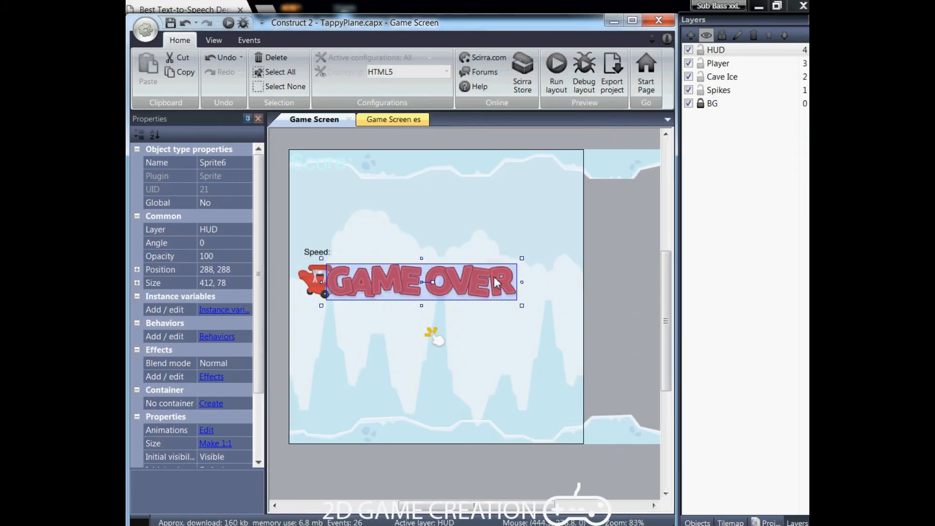
pyautogui.moveTo(492, 282); pyautogui.dragTo(339, 285)
pyautogui.moveTo(409, 506); pyautogui.dragTo(487, 518)
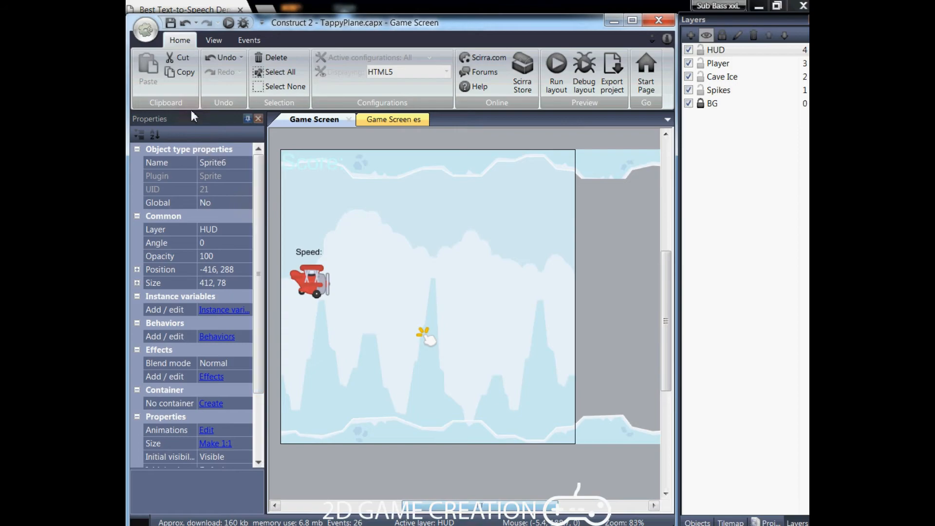
# Add a Set position action for the Game Over sprite to the Plane On destroyed event, with X LayoutWidth /2 and Y LayoutHeight /2.
pyautogui.click(394, 119)
pyautogui.click(488, 371)
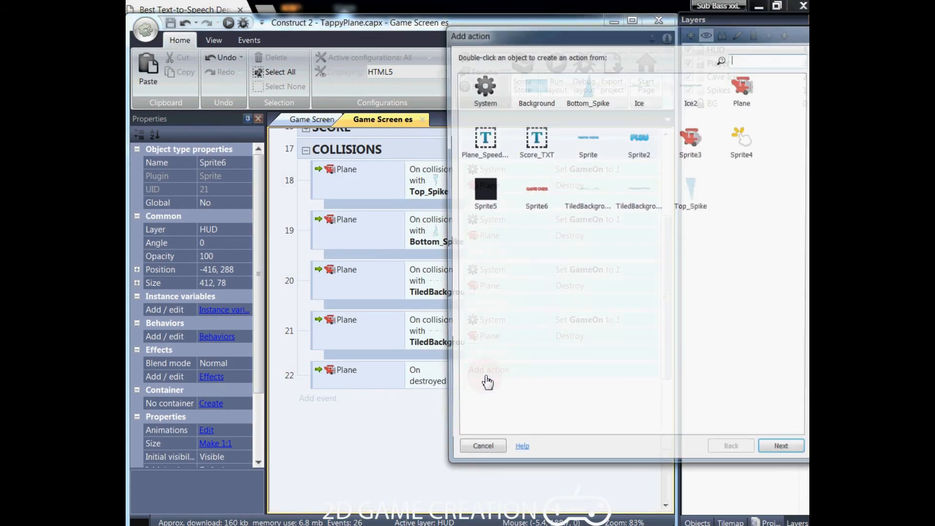
pyautogui.doubleClick(535, 199)
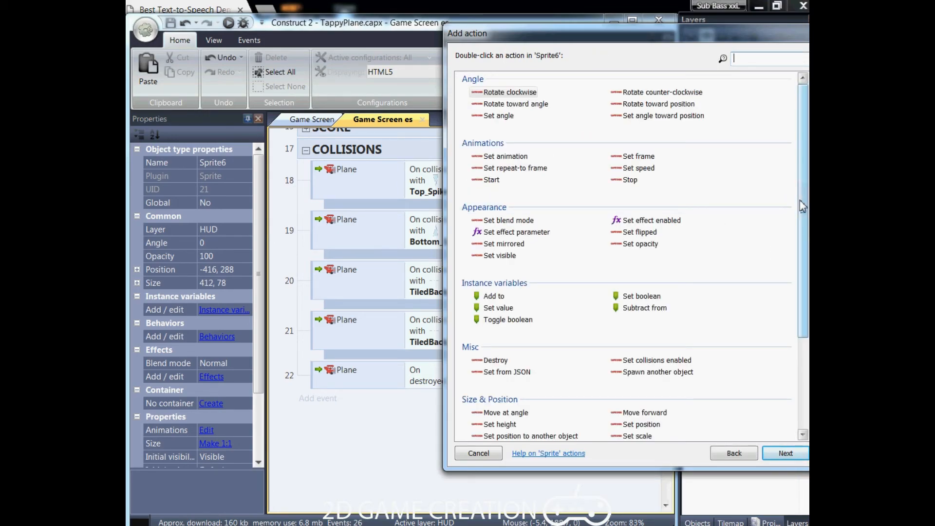
pyautogui.write('set ')
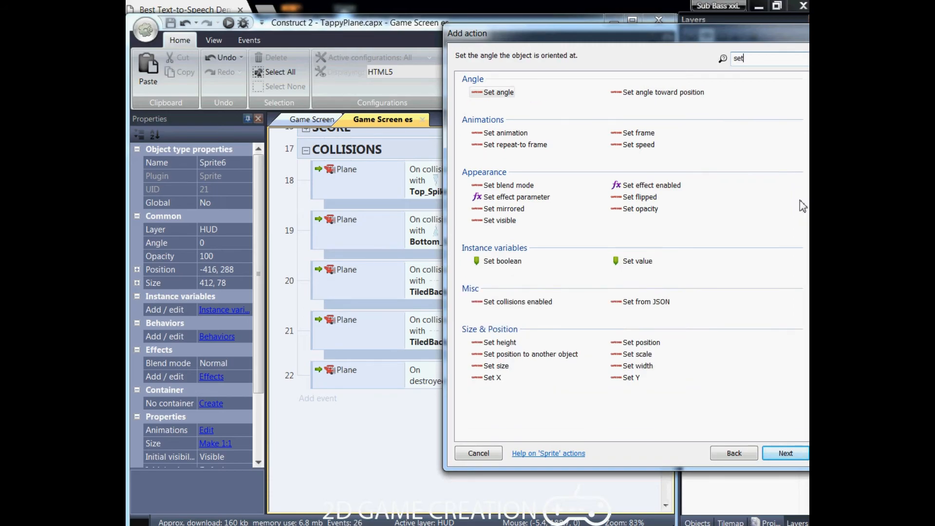
pyautogui.write('p')
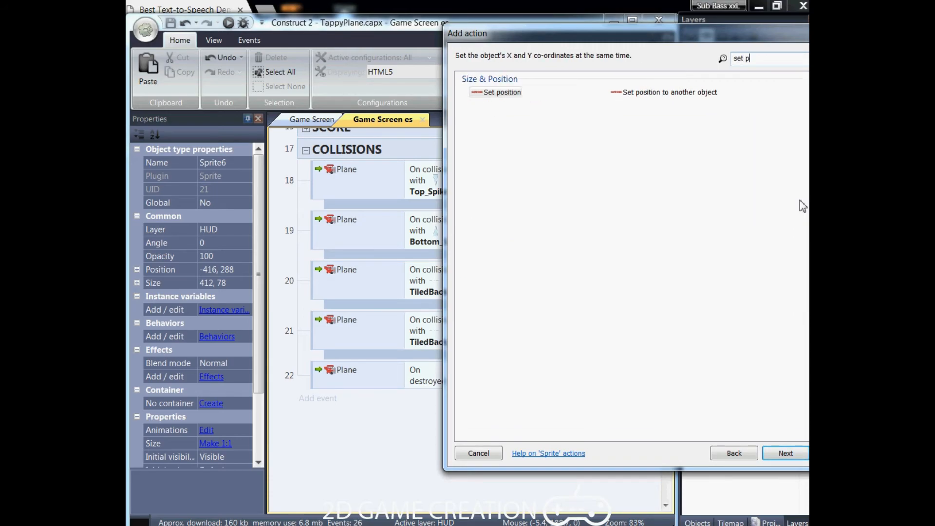
pyautogui.doubleClick(502, 92)
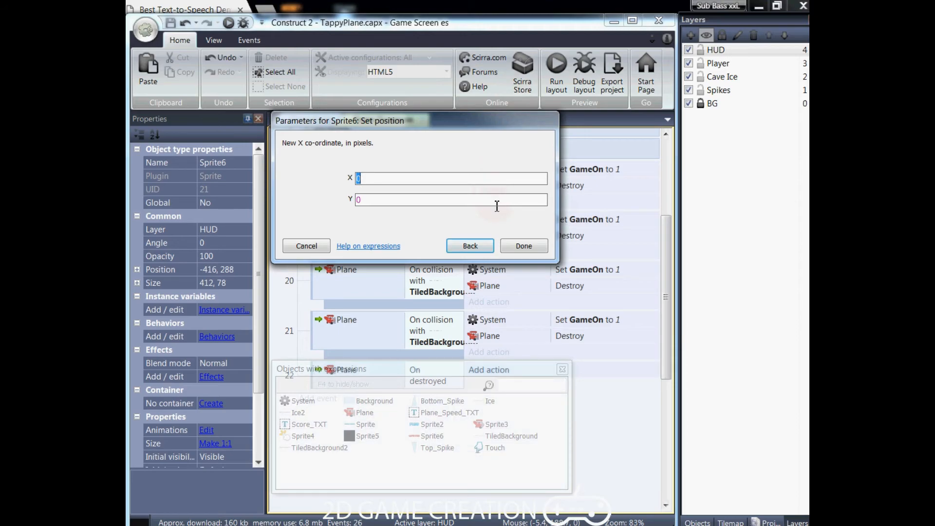
pyautogui.write('La')
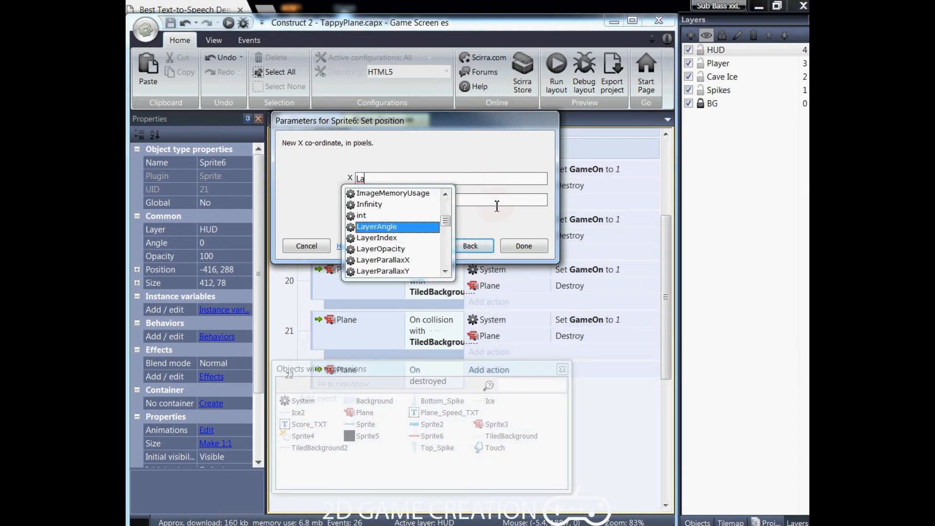
pyautogui.write('yout')
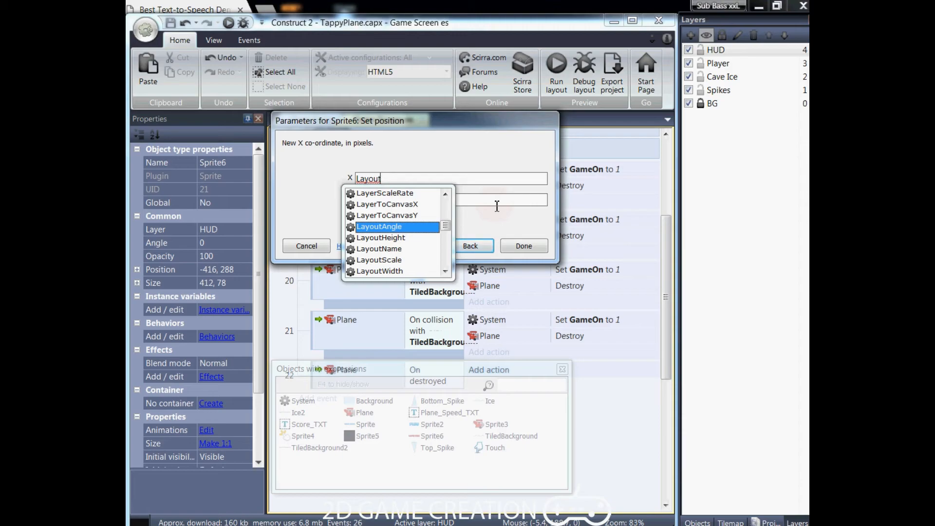
pyautogui.write('W')
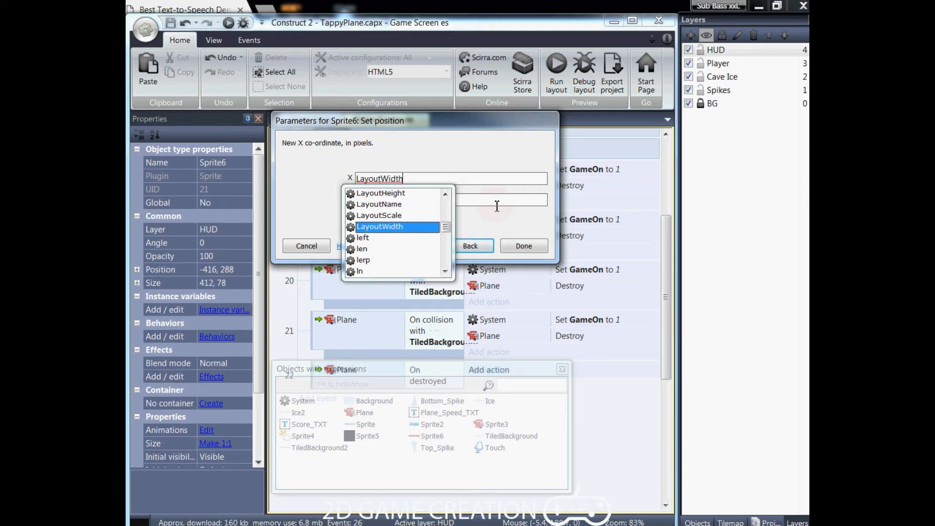
pyautogui.write('idth /2')
pyautogui.press('Tab')
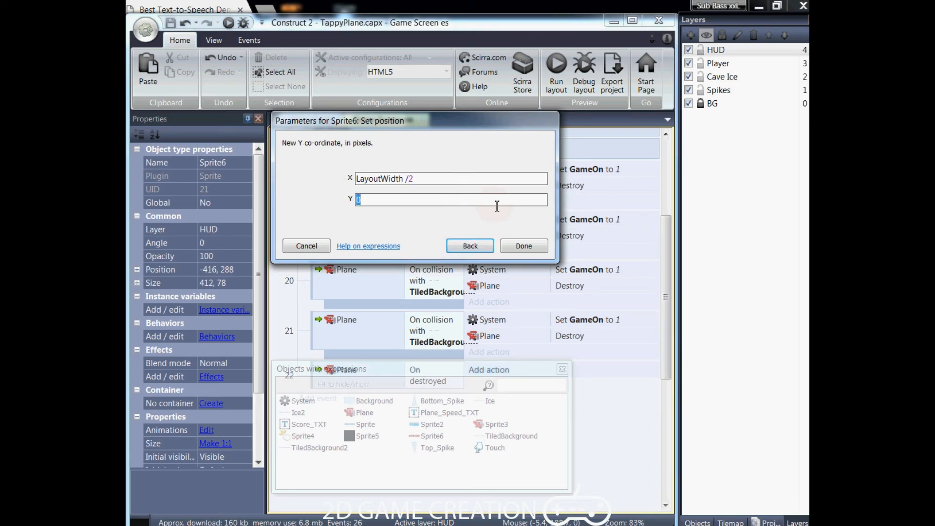
pyautogui.write('LayoutHeight /2')
pyautogui.press('Return')
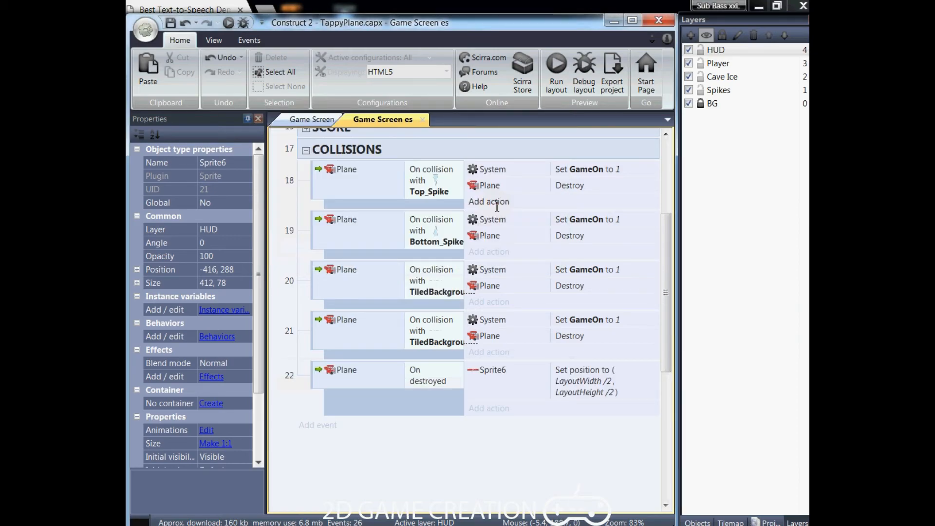
# Add an action for the Plane_Speed_TXT object to the Plane On destroyed event.
pyautogui.scroll(-1, 491, 457)
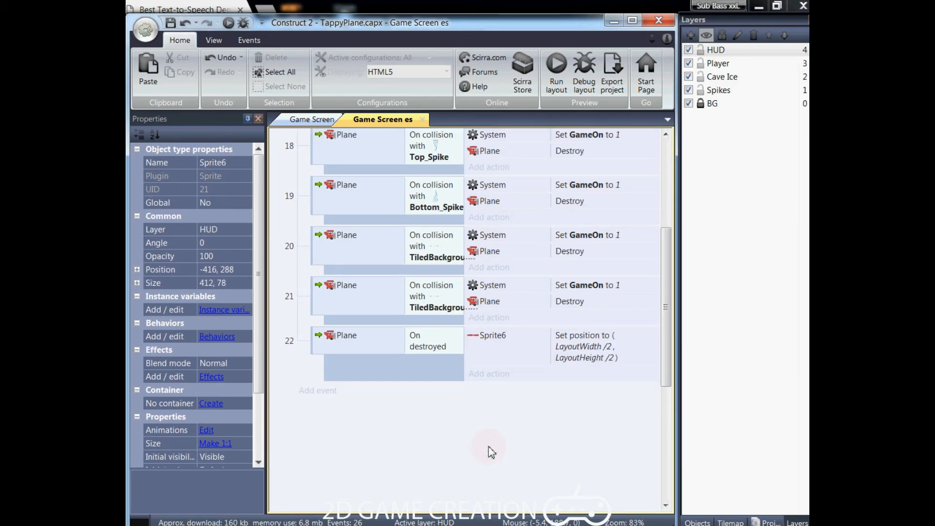
pyautogui.click(495, 374)
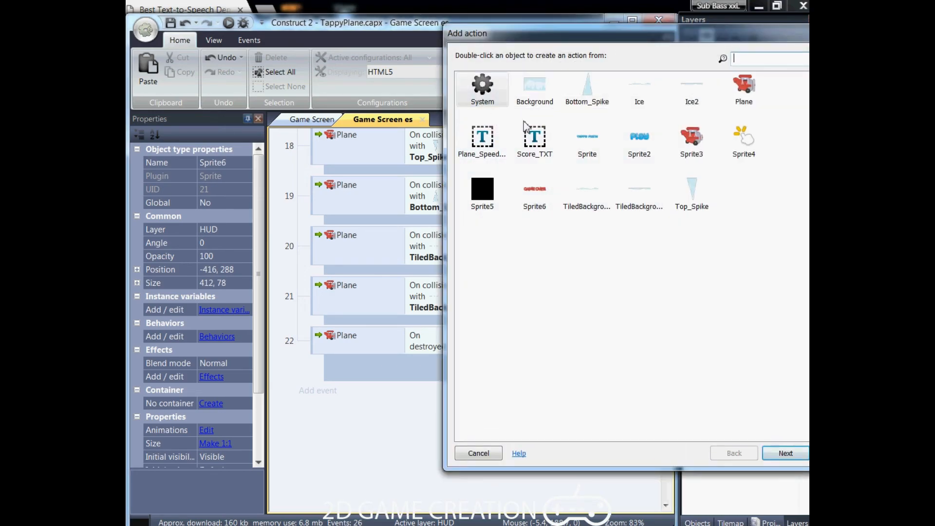
pyautogui.doubleClick(482, 141)
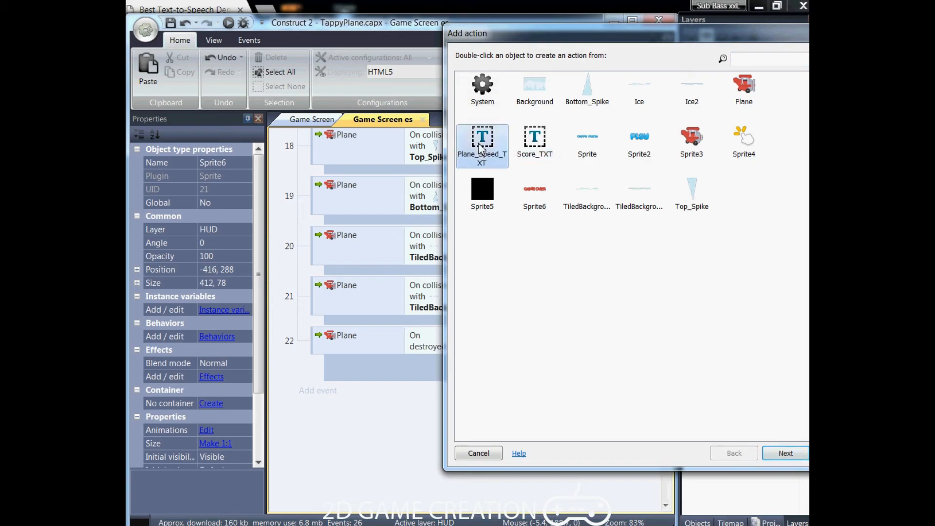
pyautogui.doubleClick(638, 191)
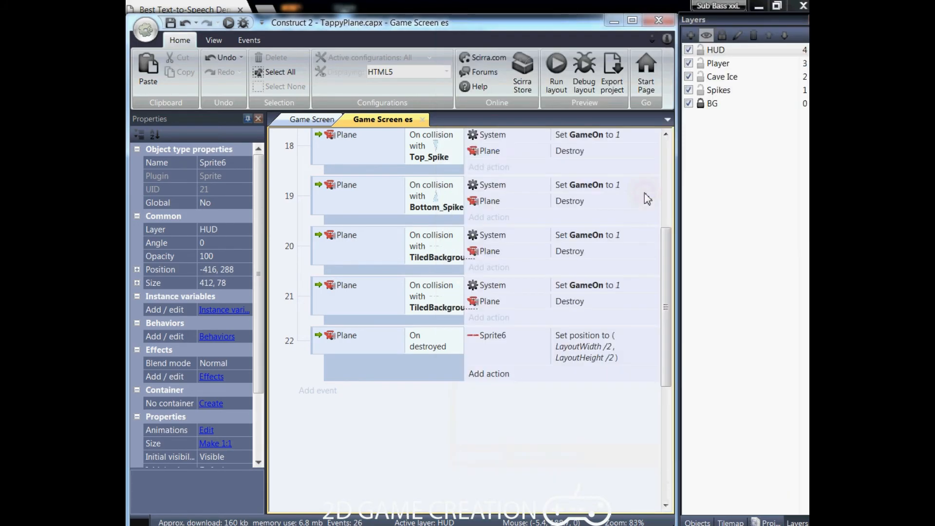
pyautogui.click(428, 179)
pyautogui.click(429, 200)
pyautogui.click(523, 224)
# Add a Set visible action for Sprite4 to the Plane On destroyed event, with visibility Invisible.
pyautogui.click(480, 392)
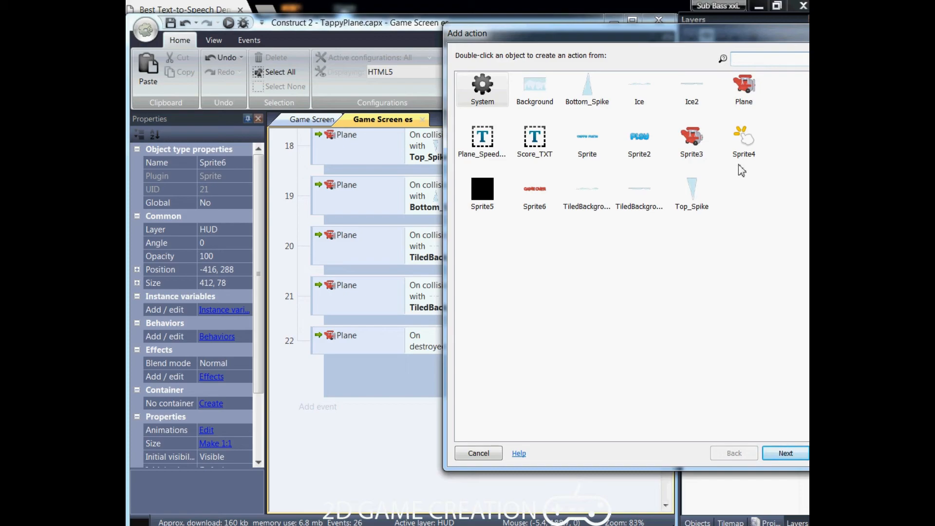
pyautogui.doubleClick(743, 144)
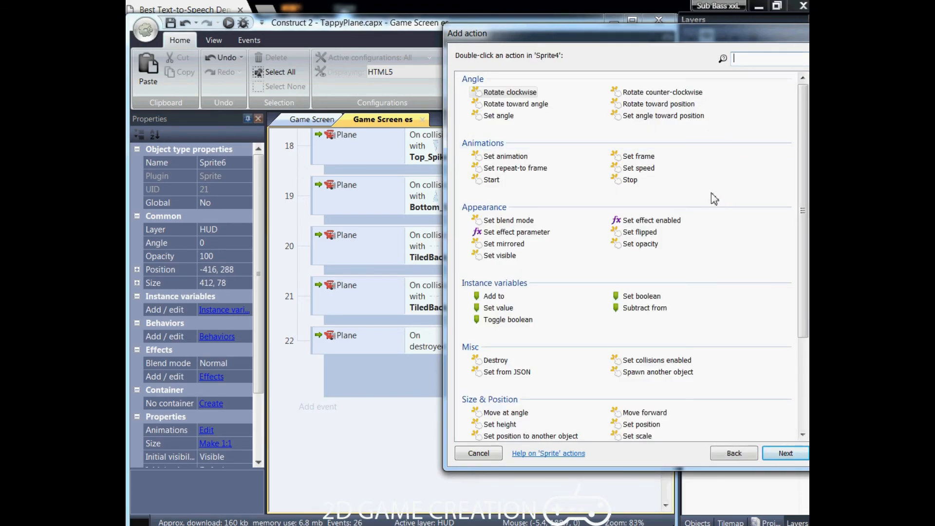
pyautogui.doubleClick(500, 256)
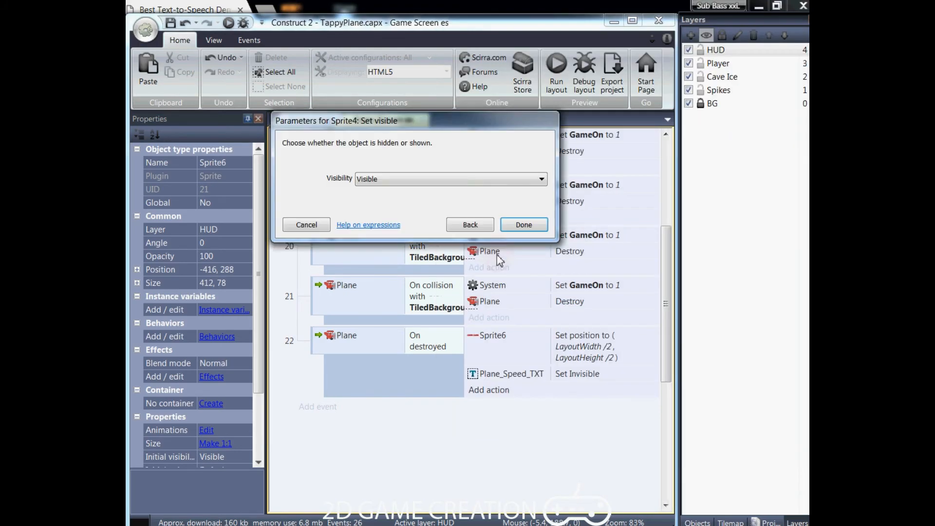
pyautogui.click(461, 184)
pyautogui.click(458, 197)
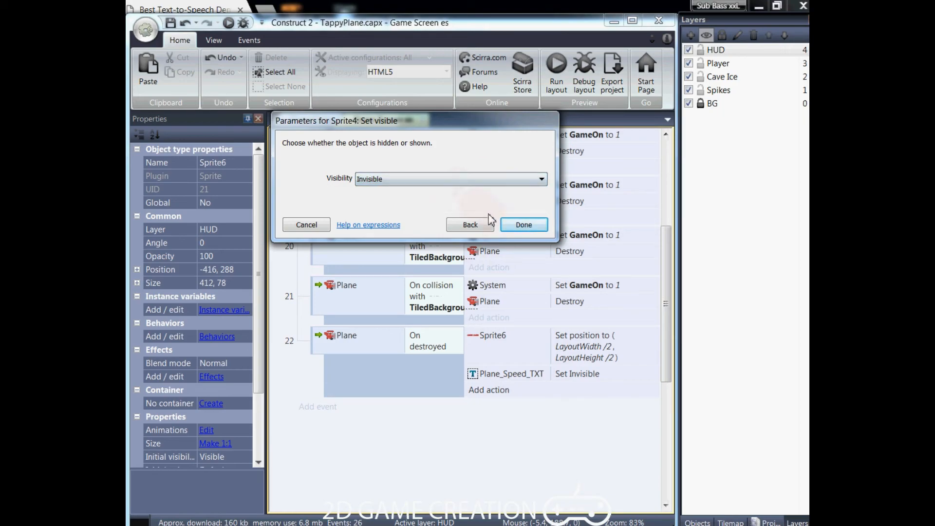
pyautogui.click(523, 225)
# Add a System Wait action of 3 seconds to the Plane On destroyed event.
pyautogui.click(495, 406)
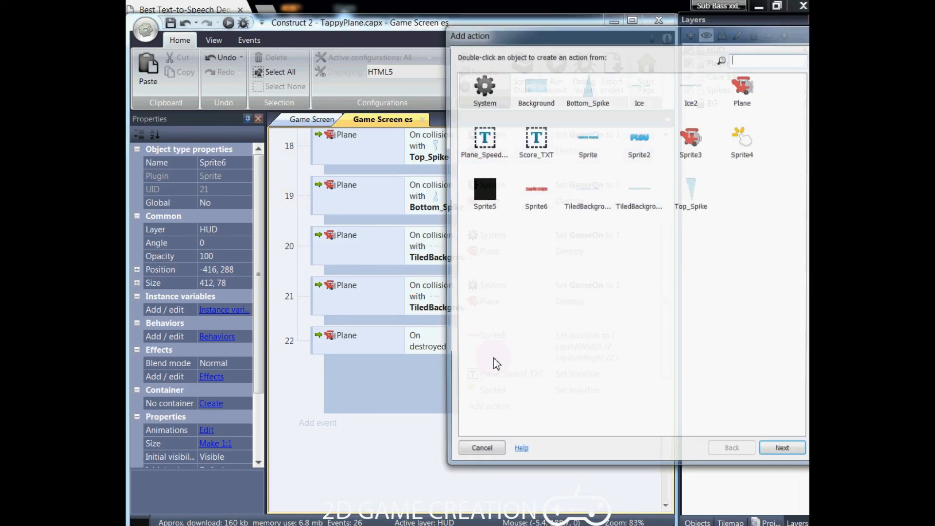
pyautogui.doubleClick(484, 90)
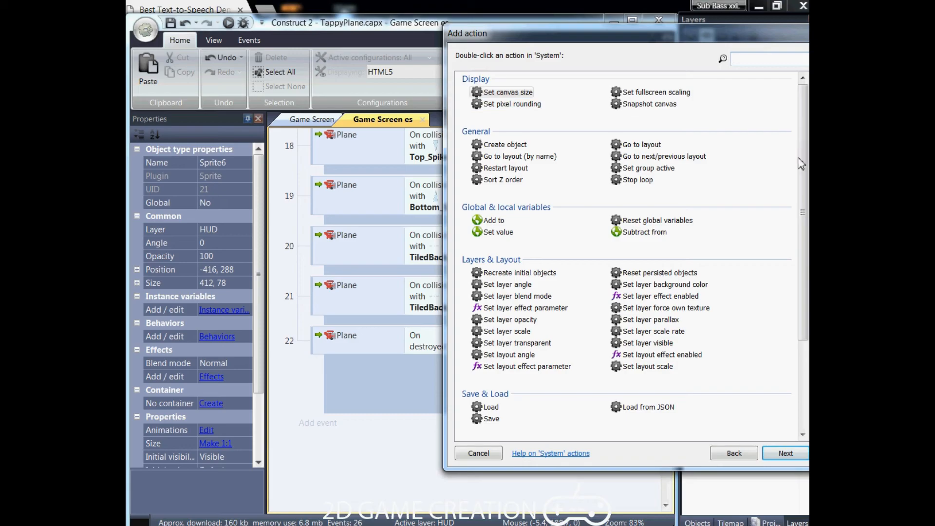
pyautogui.scroll(-3, 740, 378)
pyautogui.doubleClick(629, 408)
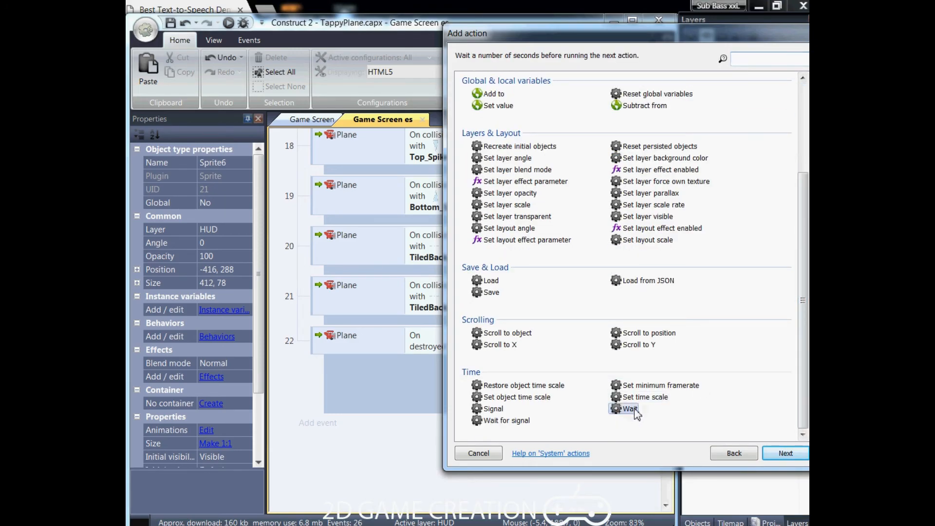
pyautogui.write('3')
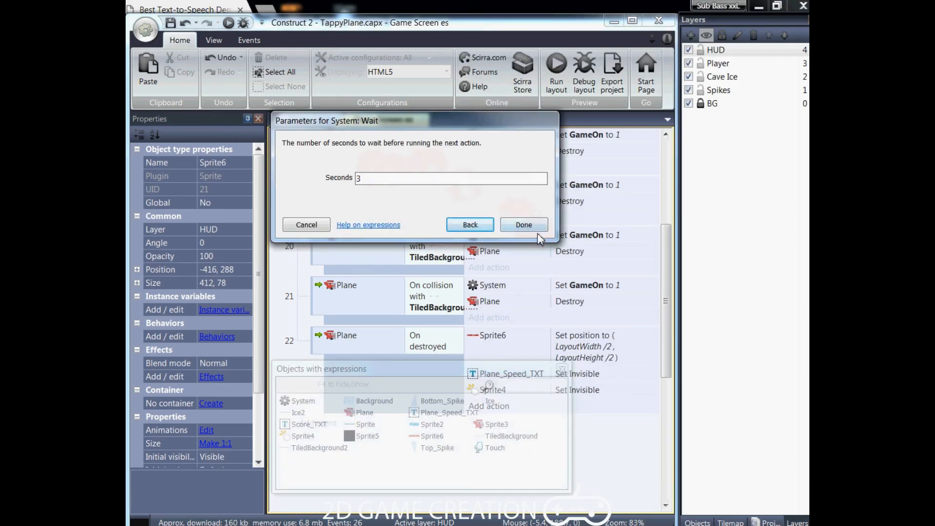
pyautogui.click(524, 225)
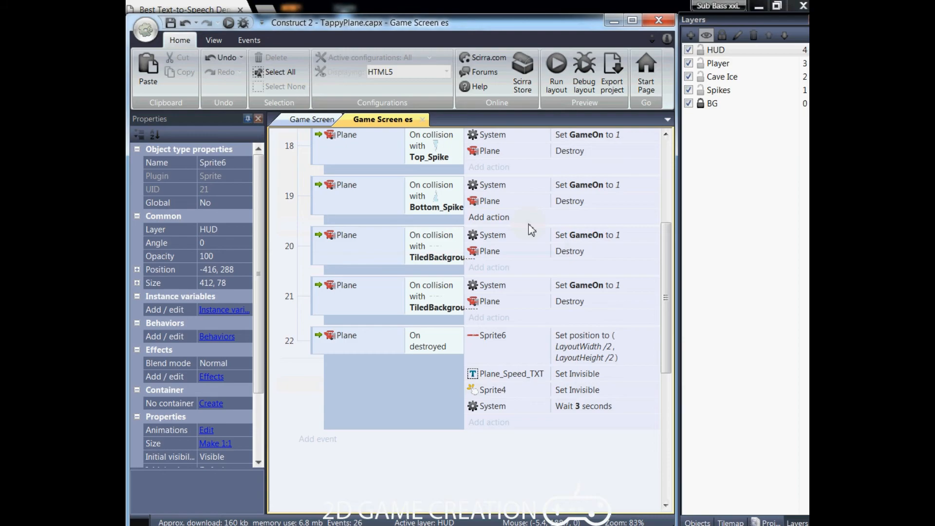
# Add a System Go to layout action targeting Game Screen to the Plane On destroyed event and save the project.
pyautogui.click(489, 422)
pyautogui.doubleClick(481, 81)
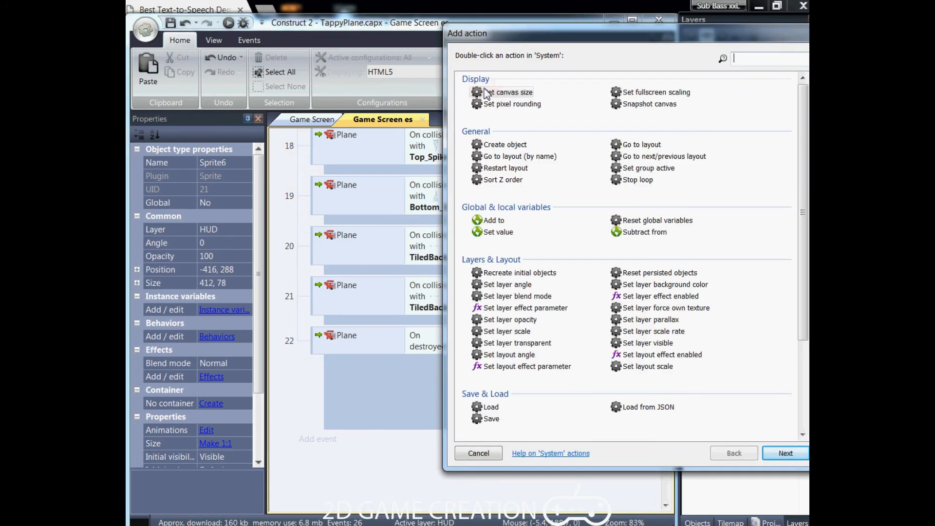
pyautogui.doubleClick(647, 146)
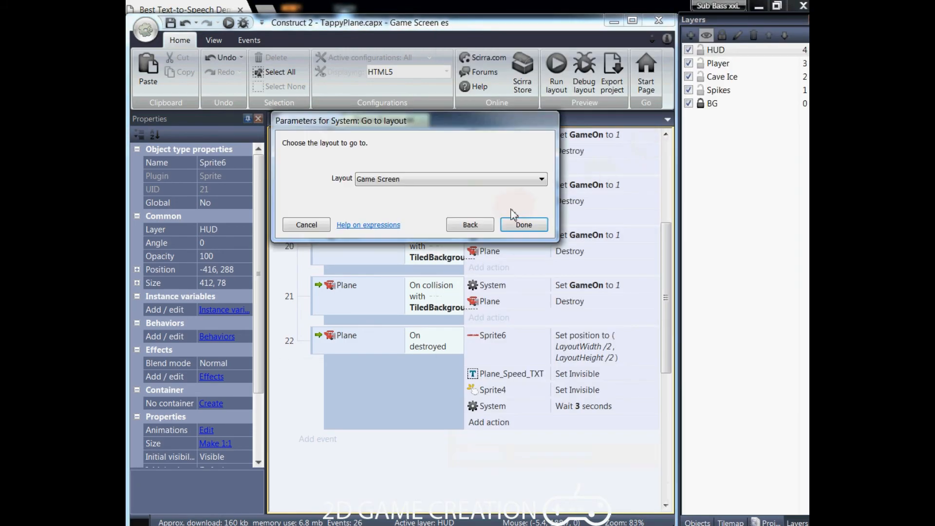
pyautogui.click(512, 225)
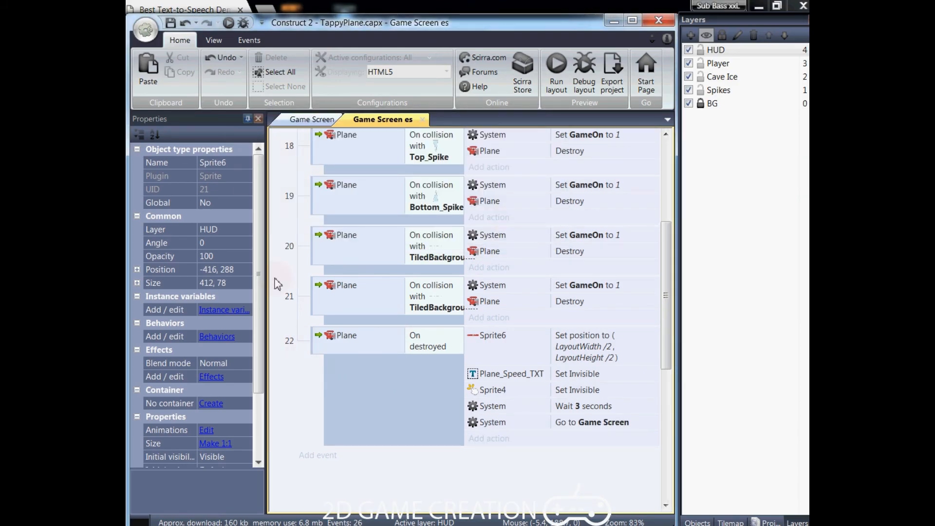
pyautogui.click(172, 25)
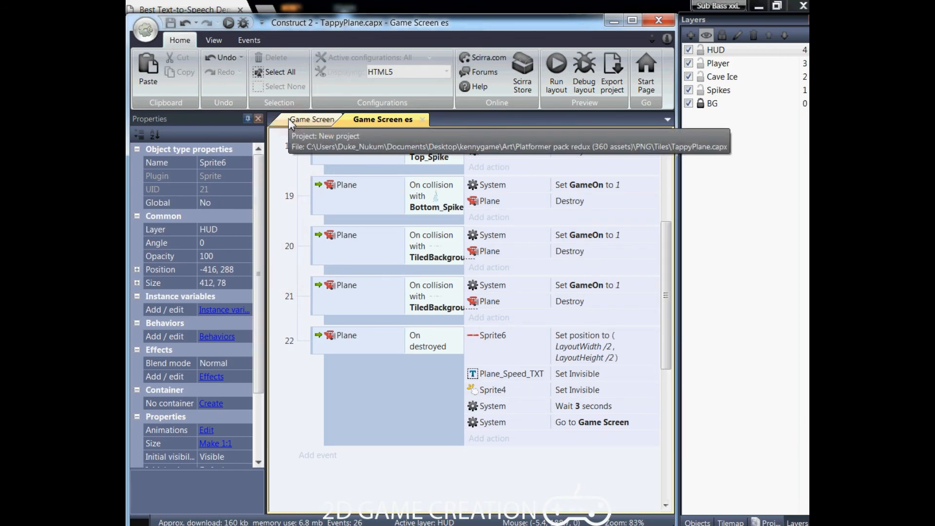
# Run the Start Screen layout and play until the plane crashes to test the game-over sequence.
pyautogui.click(768, 523)
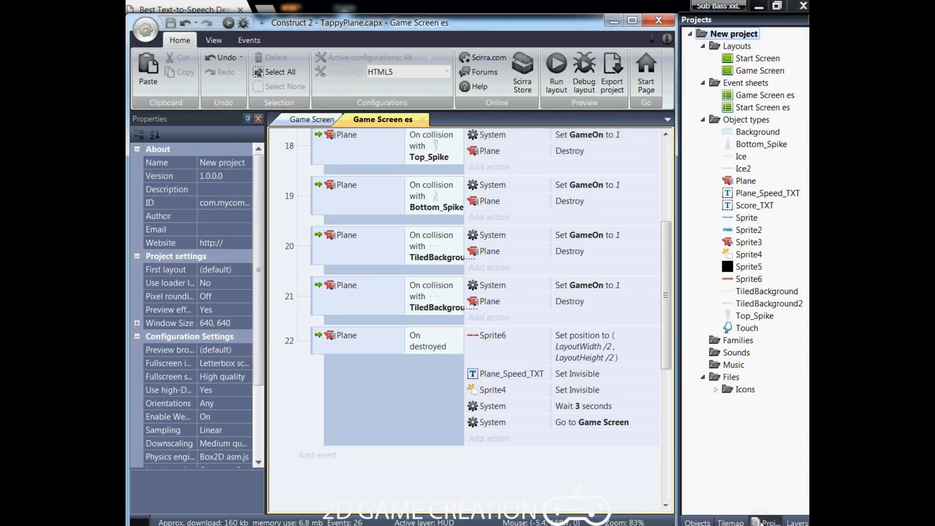
pyautogui.rightClick(722, 59)
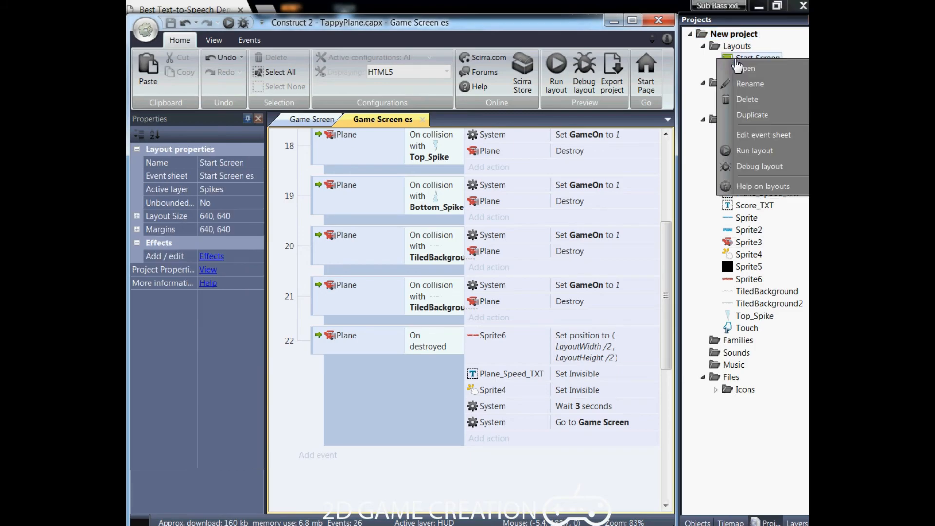
pyautogui.click(755, 150)
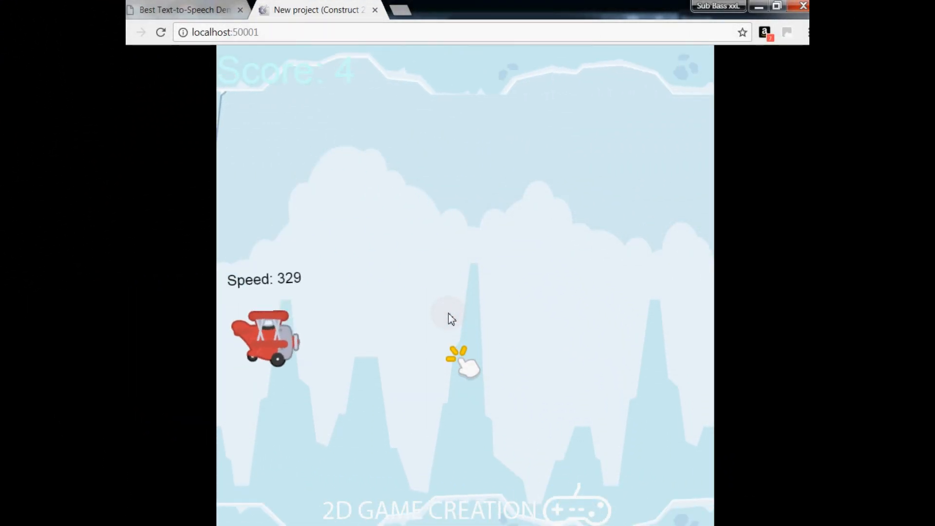
pyautogui.click(451, 319)
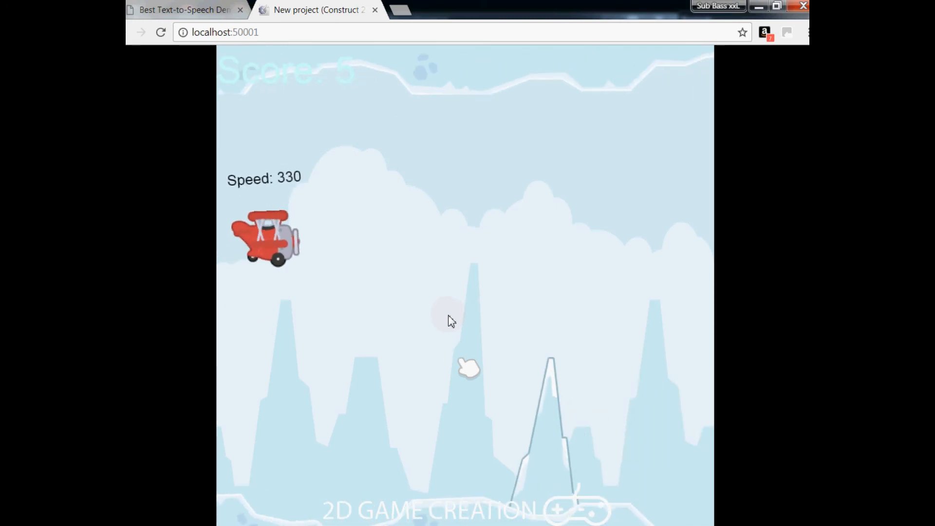
pyautogui.click(446, 338)
pyautogui.click(446, 338)
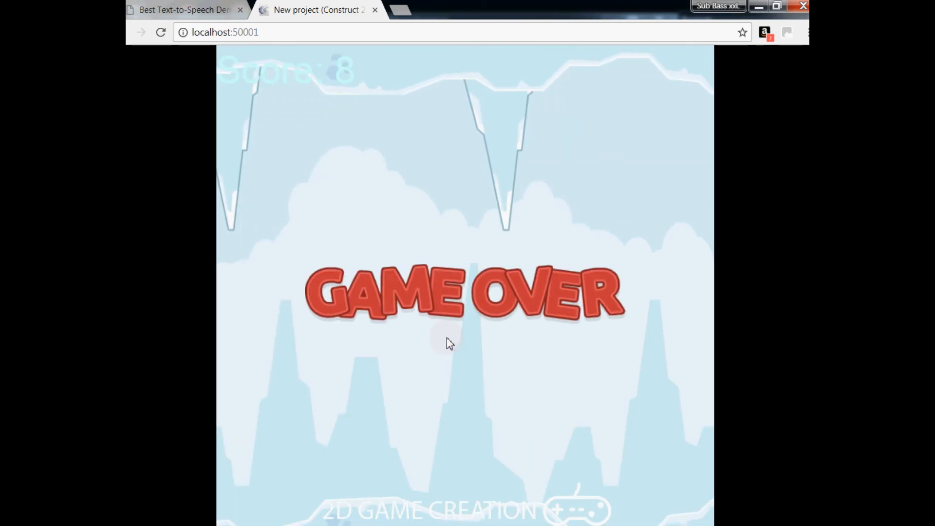
pyautogui.click(446, 337)
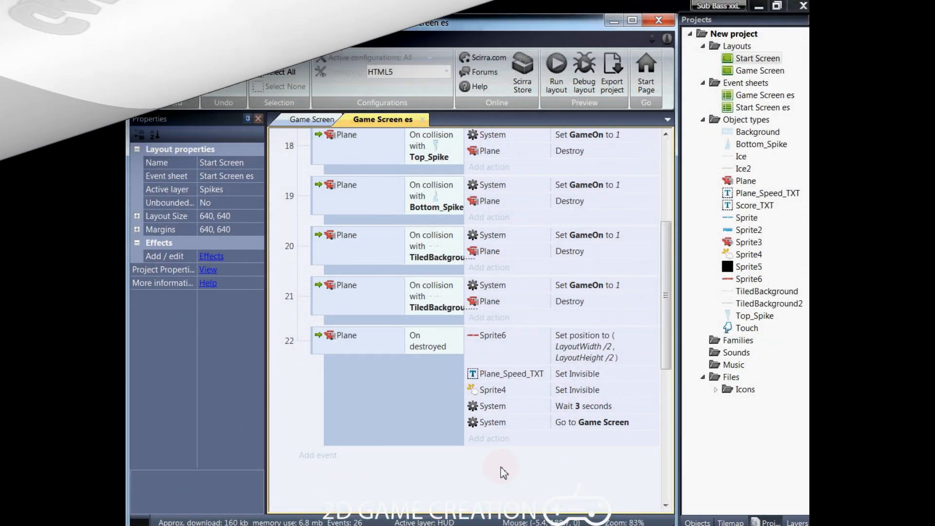
# Change the Go to layout action in the Plane On destroyed event to Start Screen and save the project.
pyautogui.doubleClick(590, 423)
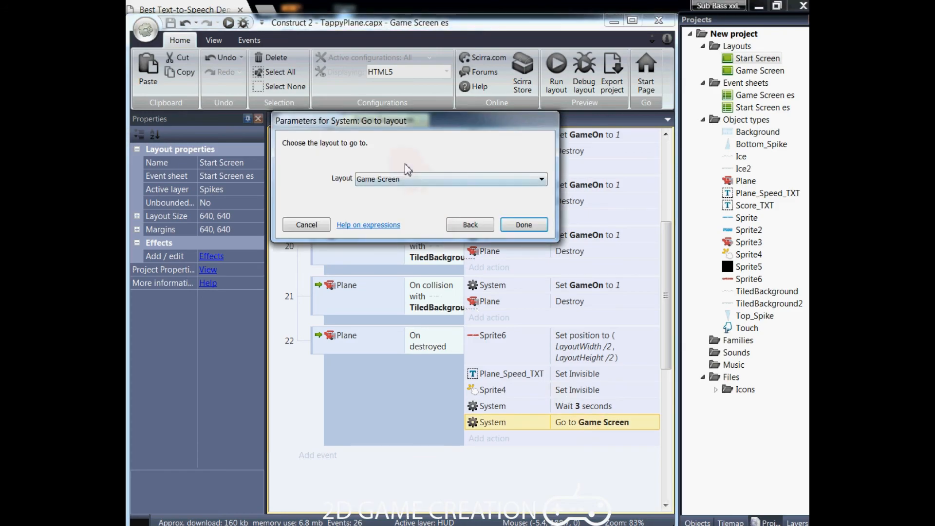
pyautogui.click(406, 180)
pyautogui.click(405, 200)
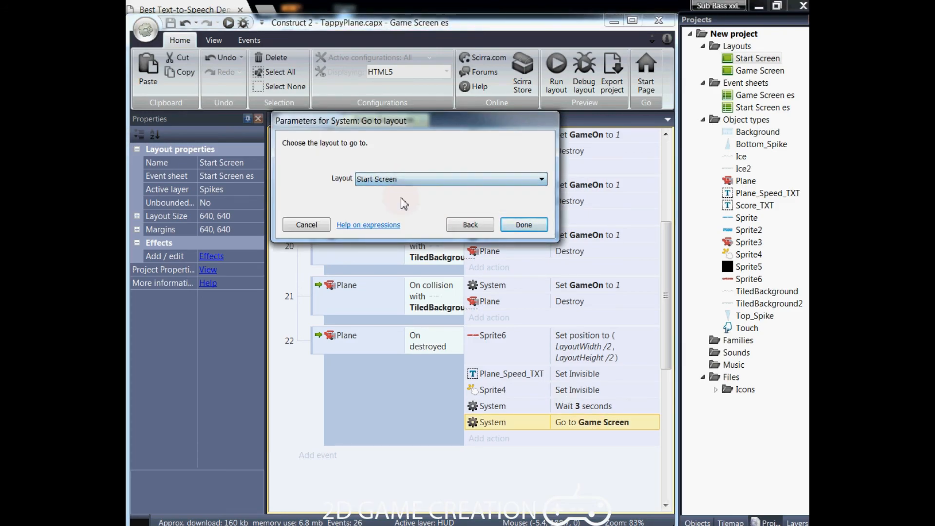
pyautogui.click(521, 224)
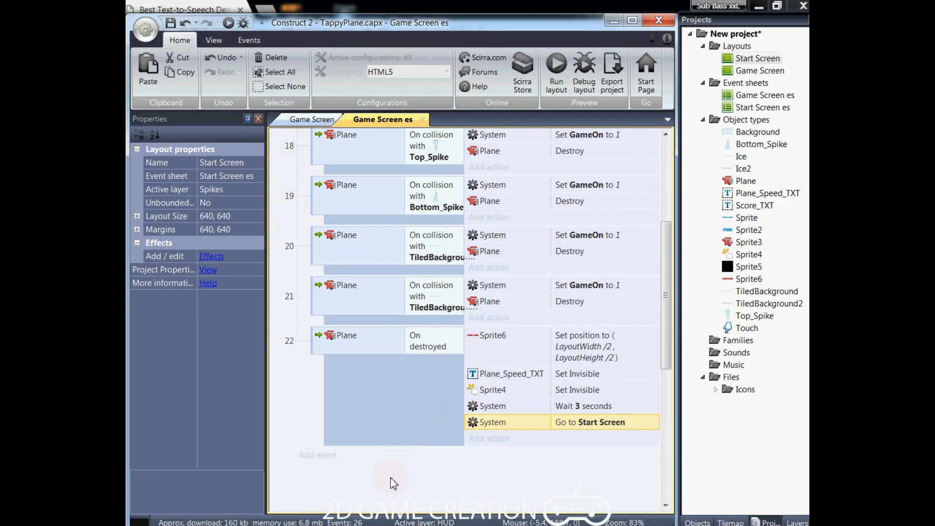
pyautogui.click(170, 23)
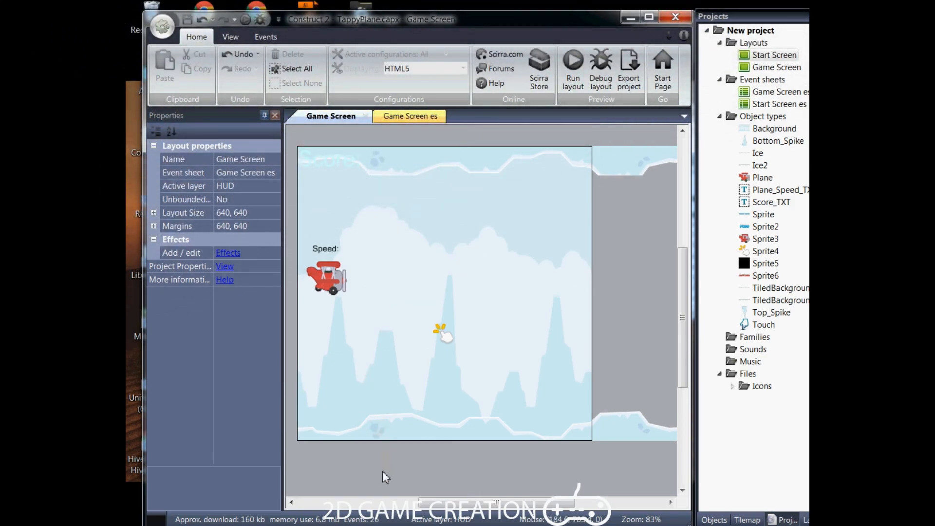
# Insert a new Sprite object on the HUD layer just below the Game Screen layout's lower edge.
pyautogui.rightClick(382, 262)
pyautogui.click(445, 273)
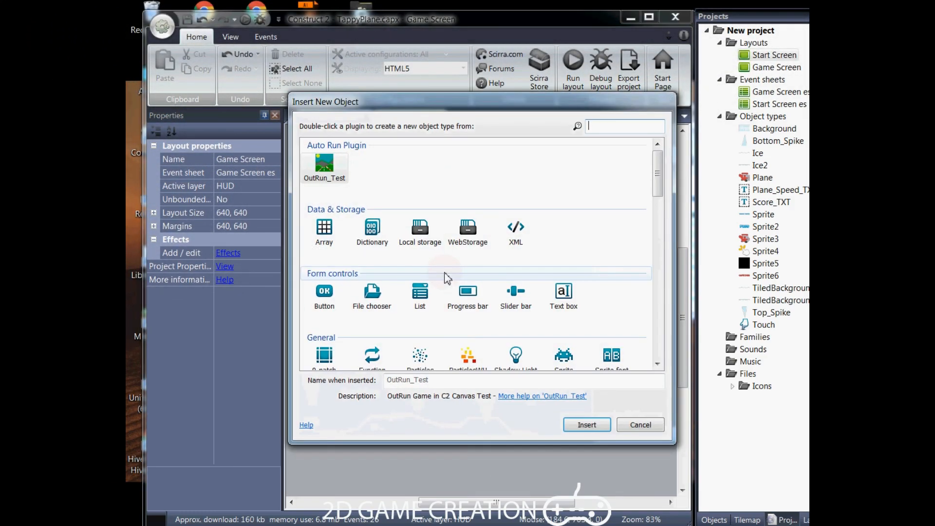
pyautogui.click(564, 357)
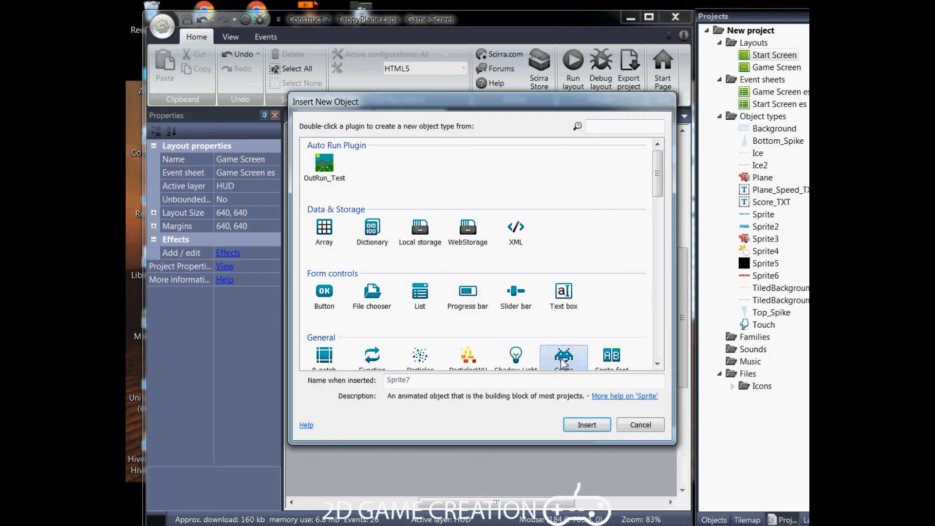
pyautogui.click(577, 430)
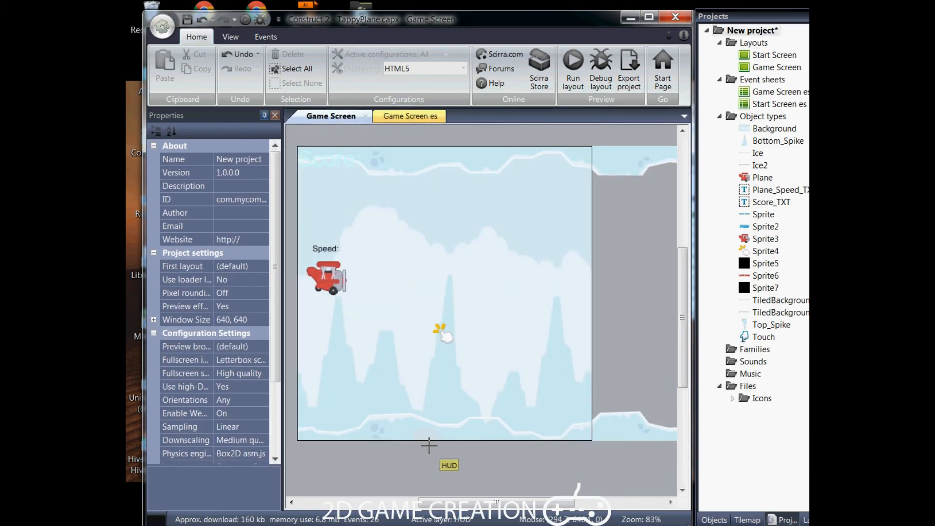
pyautogui.click(371, 464)
# Load the Explosion24 image from the PNG folder into the new sprite's first frame.
pyautogui.click(310, 98)
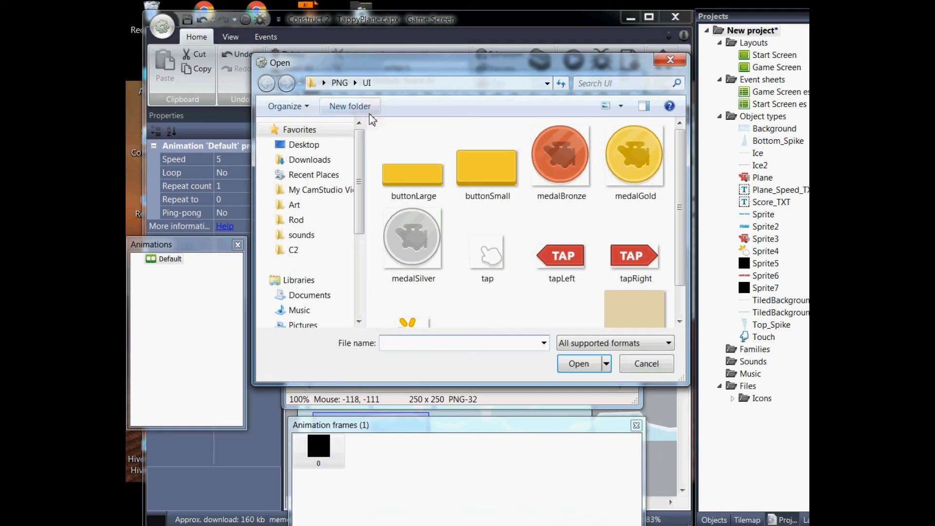
pyautogui.click(340, 82)
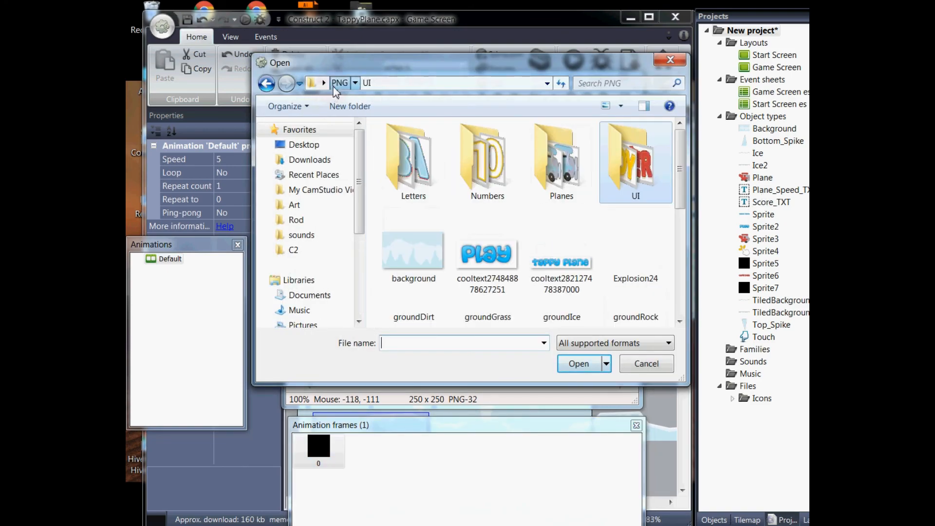
pyautogui.click(635, 241)
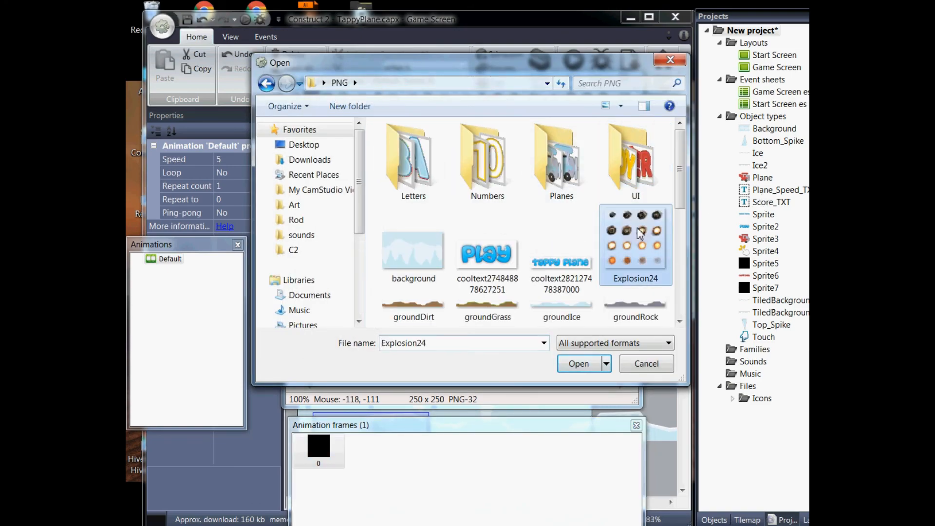
pyautogui.click(579, 364)
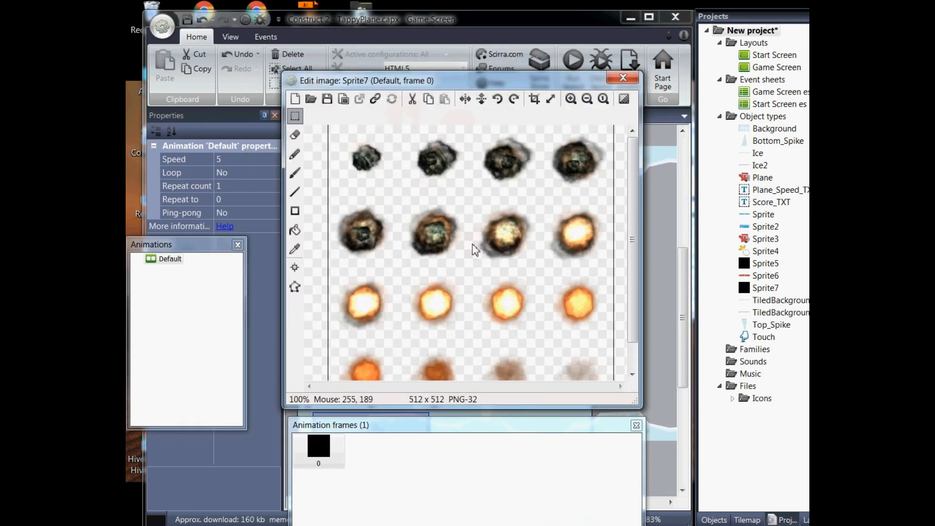
# Import the Explosion24 image as a sprite strip of 4 horizontal and 4 vertical cells, replacing the entire existing animation.
pyautogui.rightClick(355, 457)
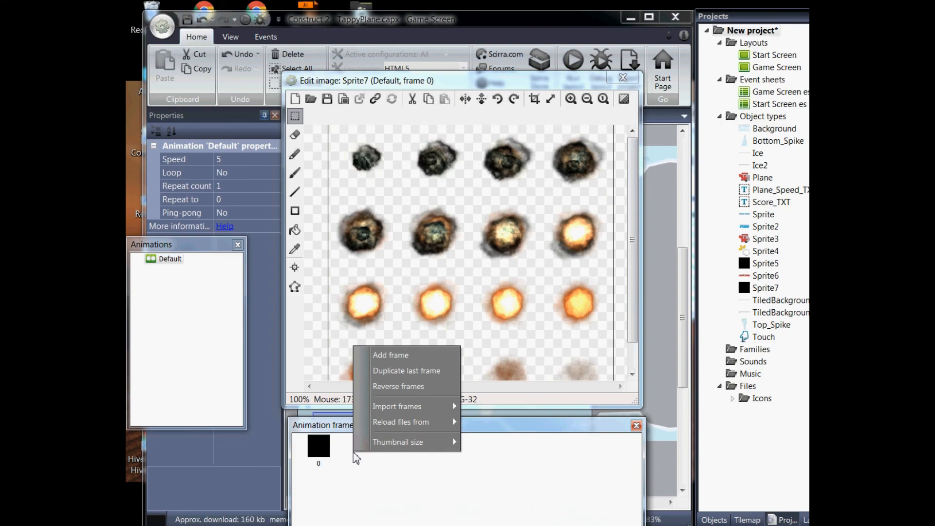
pyautogui.moveTo(429, 407)
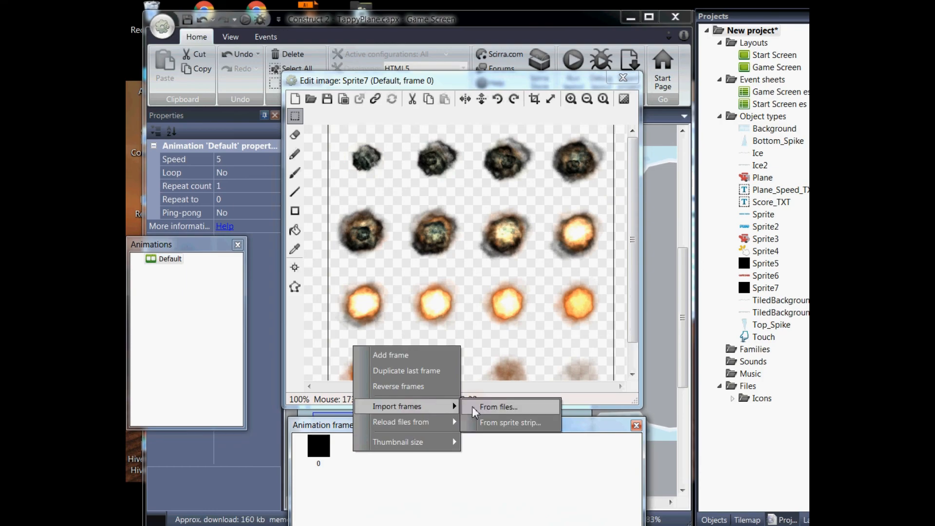
pyautogui.click(497, 422)
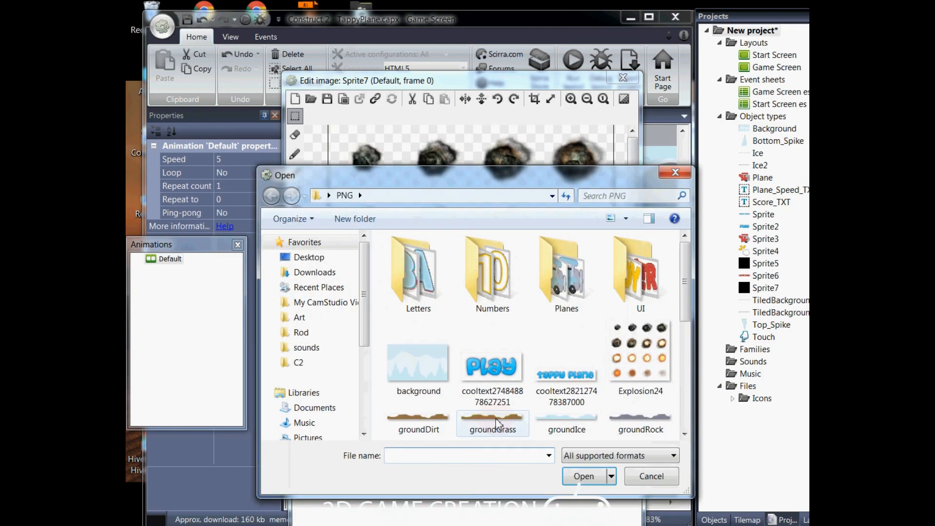
pyautogui.doubleClick(610, 400)
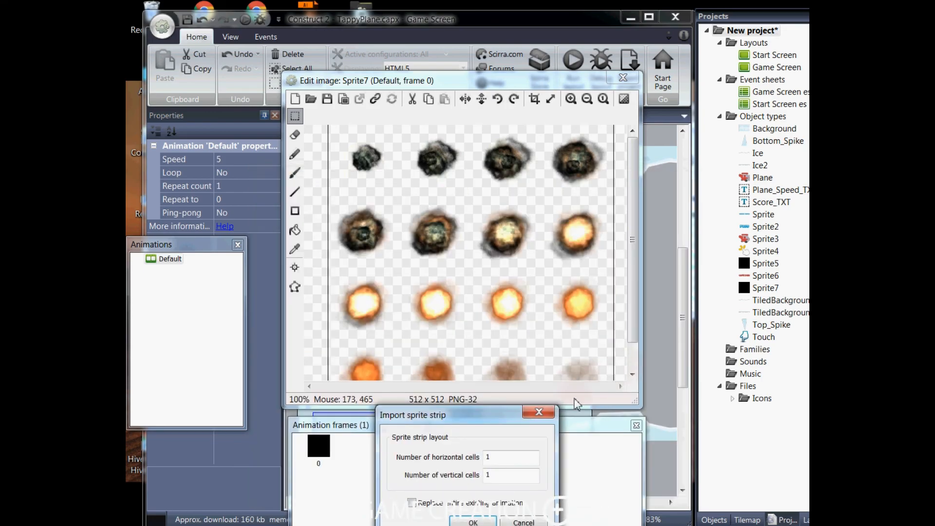
pyautogui.moveTo(470, 420); pyautogui.dragTo(229, 239)
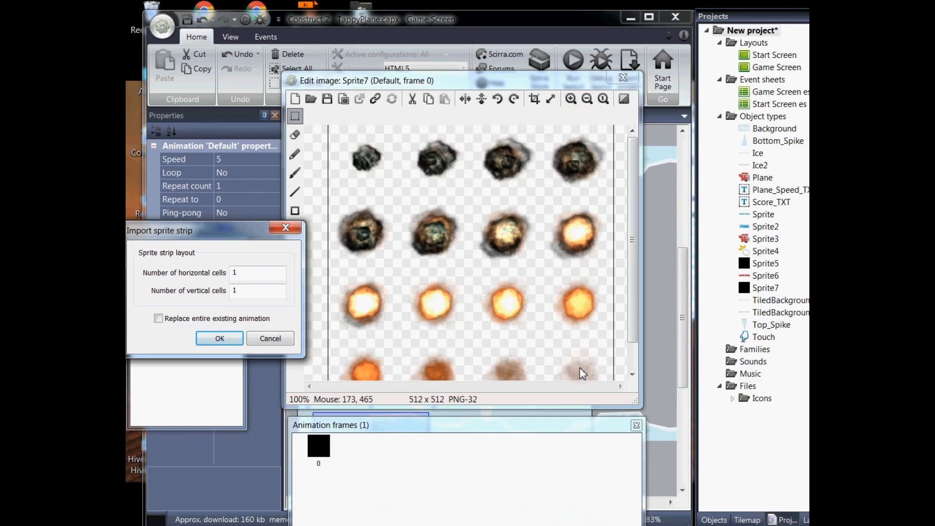
pyautogui.moveTo(248, 278); pyautogui.dragTo(230, 288)
pyautogui.click(220, 339)
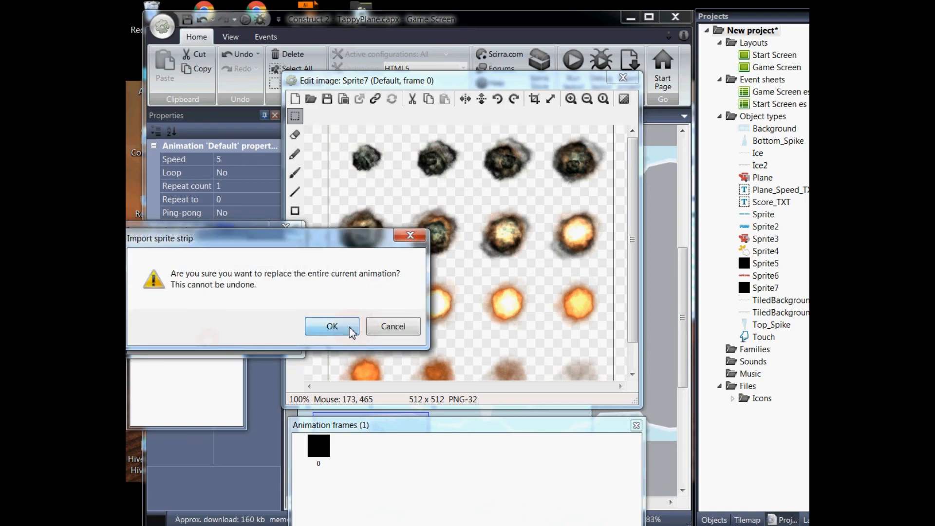
pyautogui.click(329, 326)
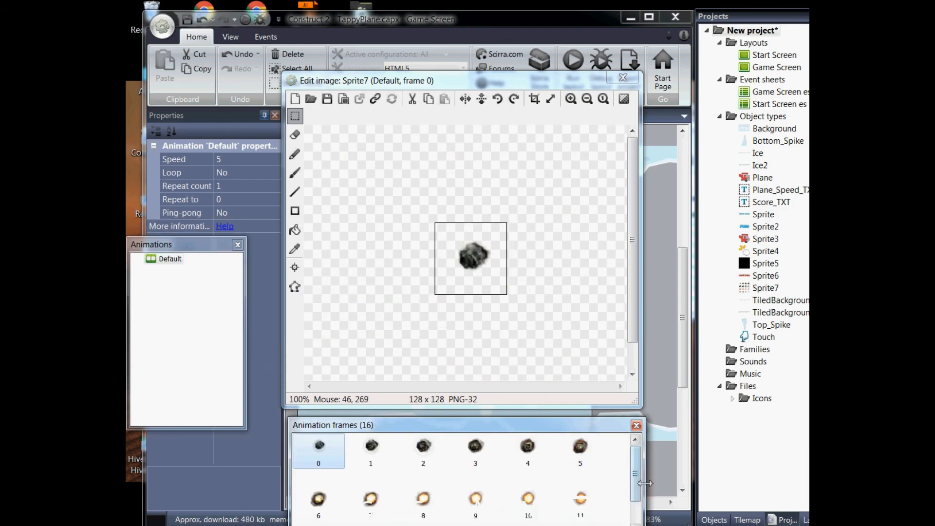
# Duplicate the last explosion animation frame and erase the copy's image to leave an empty final frame.
pyautogui.scroll(-2, 638, 480)
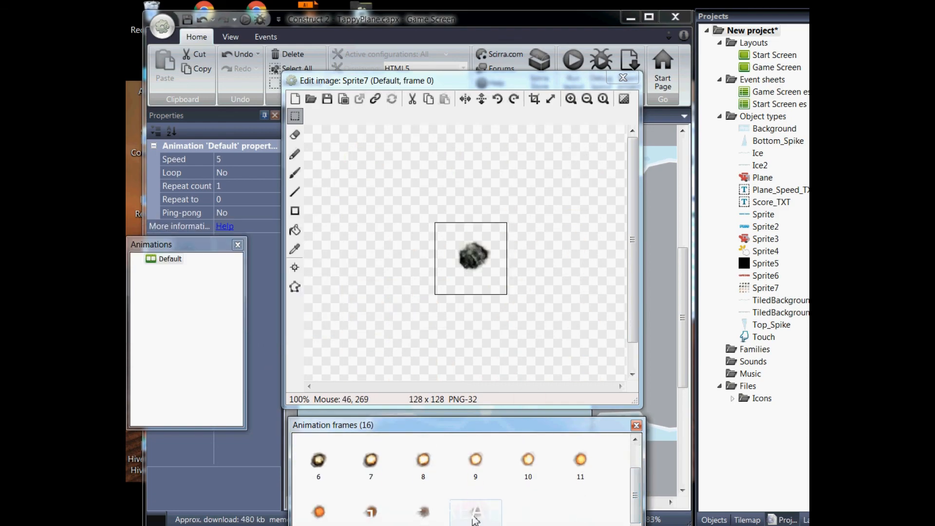
pyautogui.click(475, 517)
pyautogui.rightClick(475, 520)
pyautogui.click(510, 455)
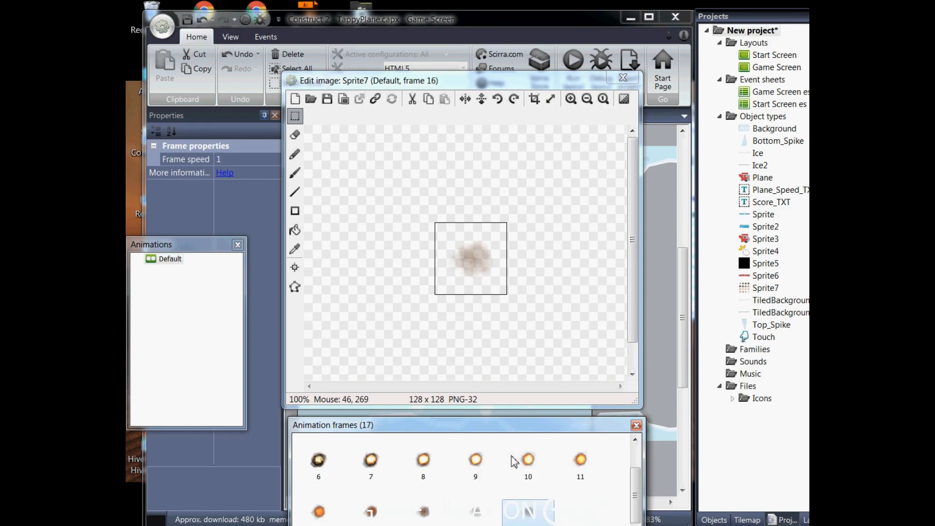
pyautogui.moveTo(436, 214); pyautogui.dragTo(531, 308)
pyautogui.press('Delete')
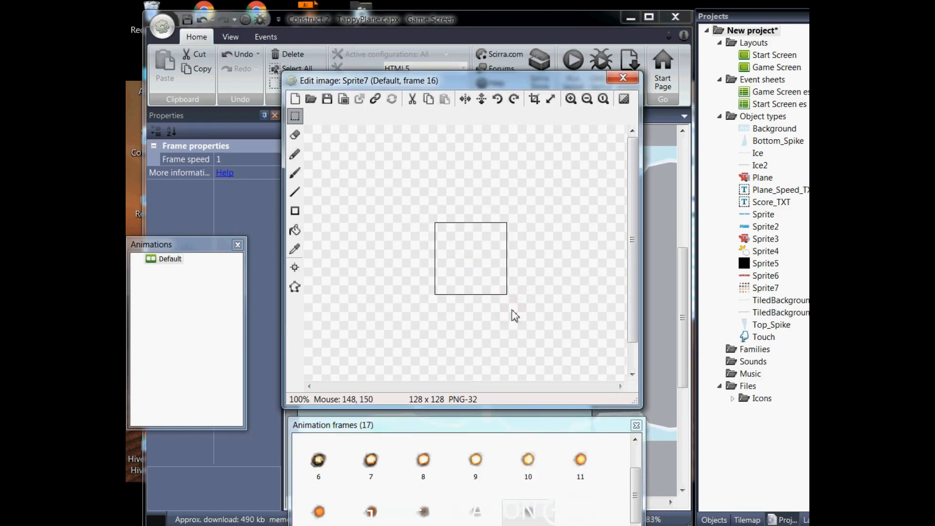
# Set the Default animation's speed to 25, preview the explosion, and close the image editor.
pyautogui.click(154, 263)
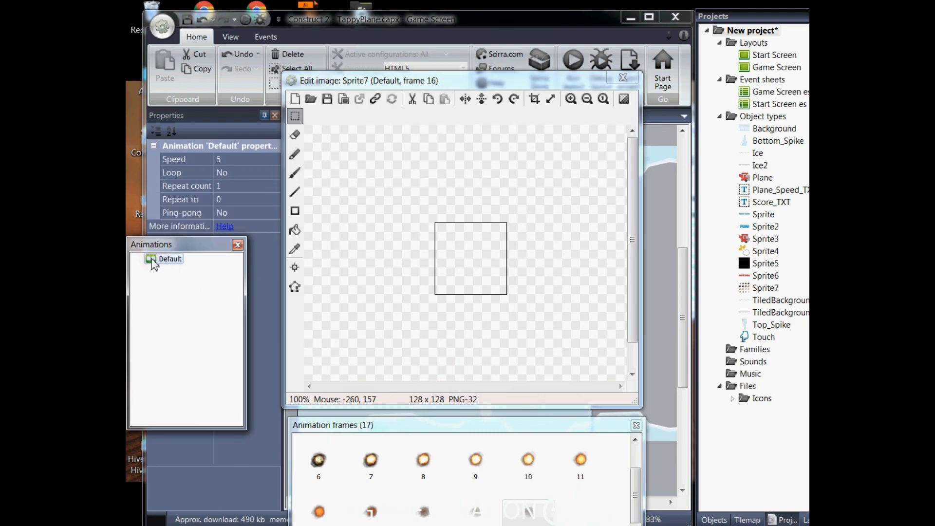
pyautogui.click(230, 161)
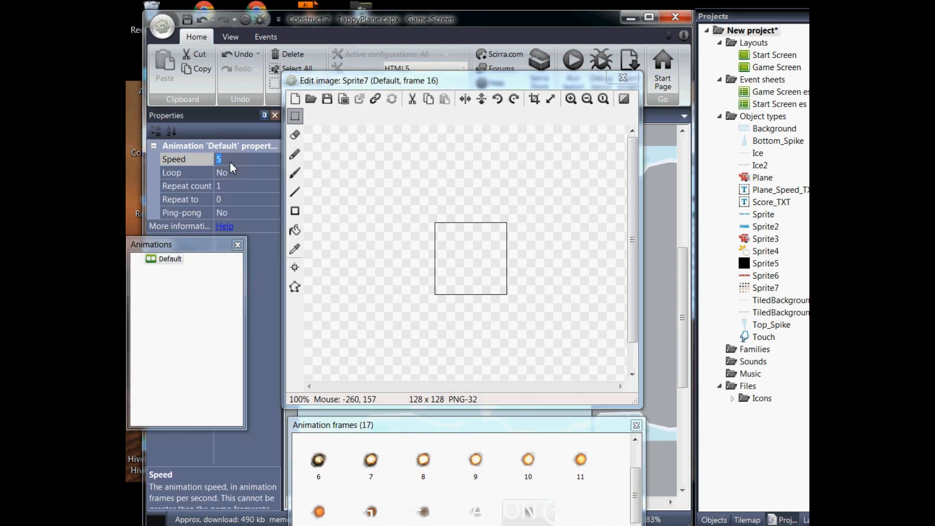
pyautogui.write('25')
pyautogui.press('Return')
pyautogui.rightClick(155, 262)
pyautogui.click(179, 312)
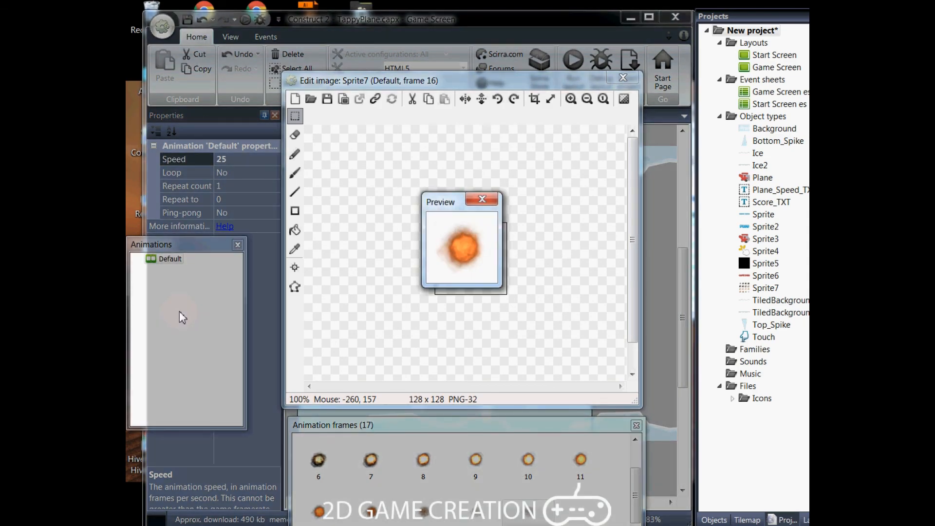
pyautogui.click(480, 198)
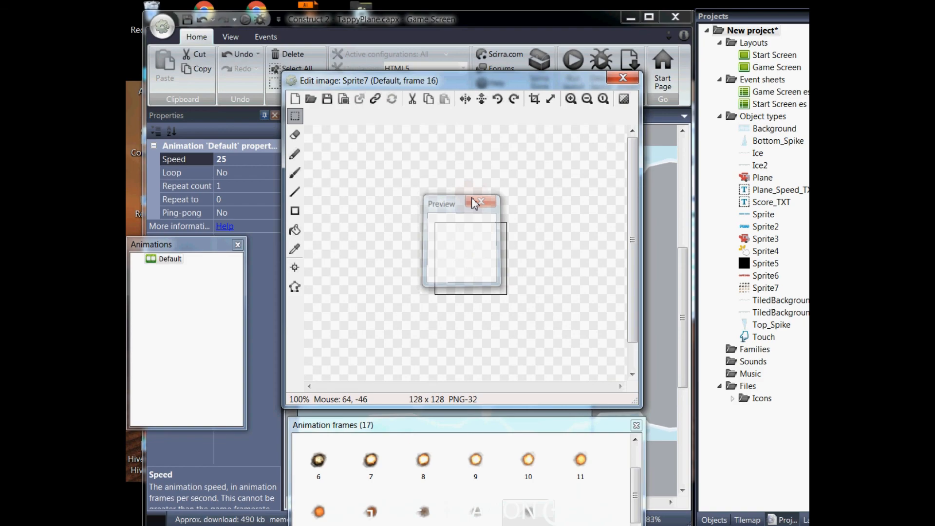
pyautogui.click(623, 79)
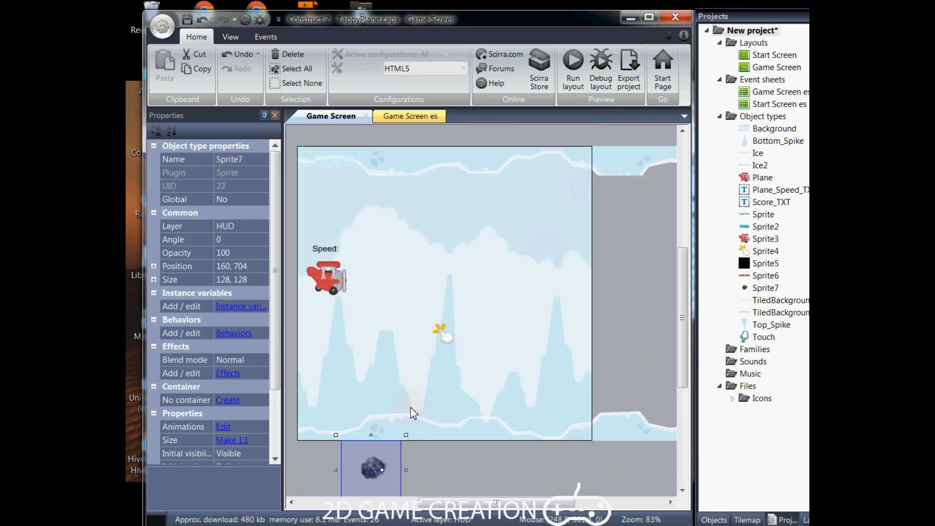
# Move the explosion sprite outside the Game Screen layout's left edge, to position -224, 352.
pyautogui.moveTo(390, 454); pyautogui.dragTo(309, 293)
pyautogui.moveTo(396, 502); pyautogui.dragTo(445, 506)
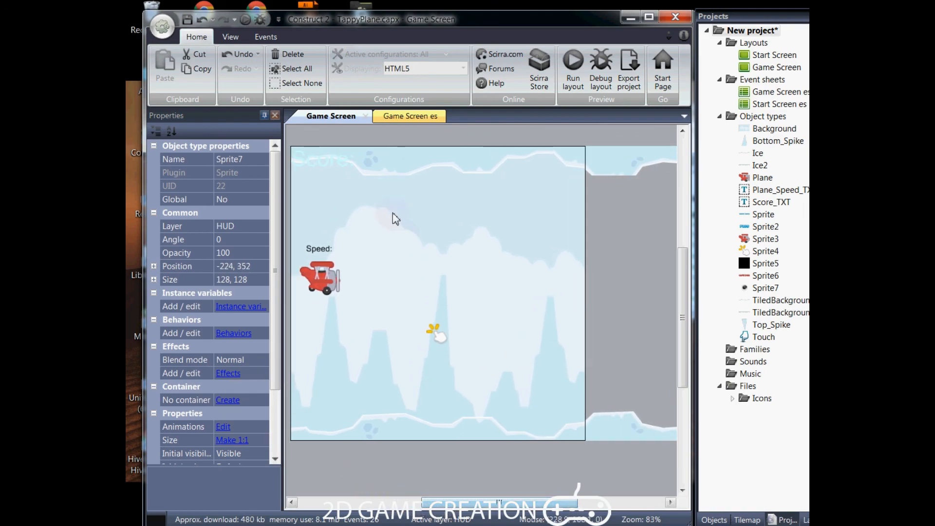
# In the Game Screen event sheet, add a Plane action to the Top_Spike collision event that spawns Sprite7 on layer "Player".
pyautogui.click(398, 118)
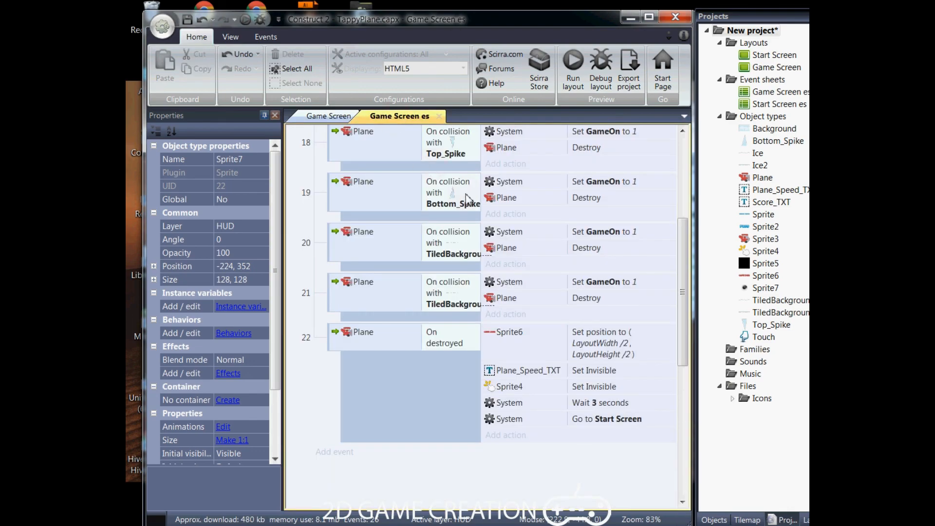
pyautogui.moveTo(682, 296); pyautogui.dragTo(684, 280)
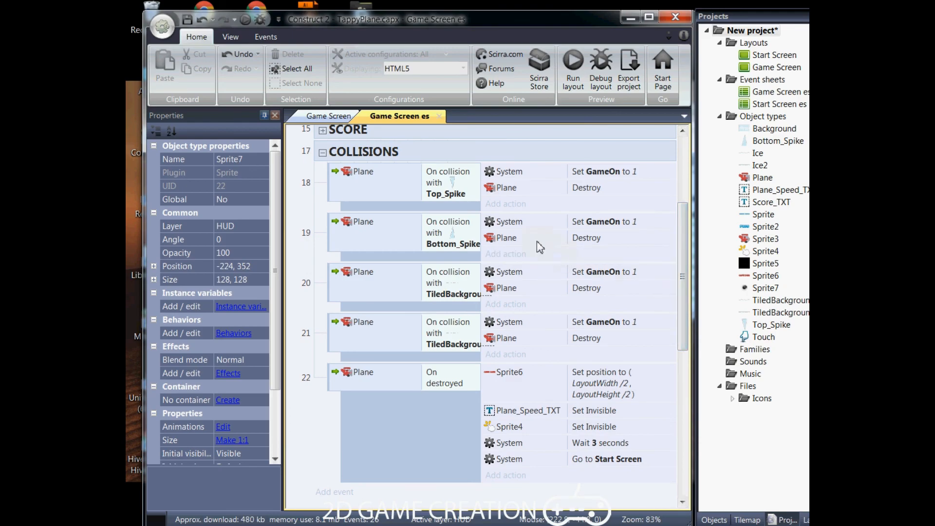
pyautogui.click(507, 209)
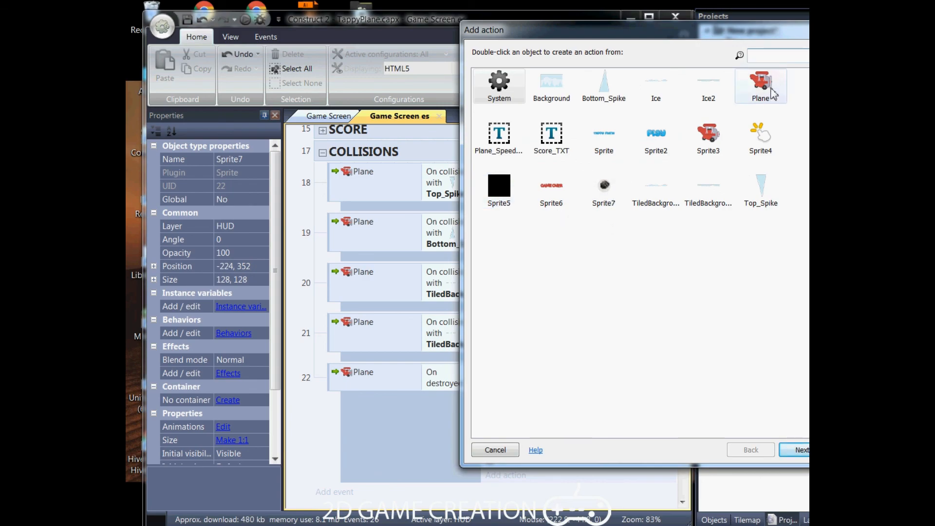
pyautogui.doubleClick(755, 90)
pyautogui.write('sp')
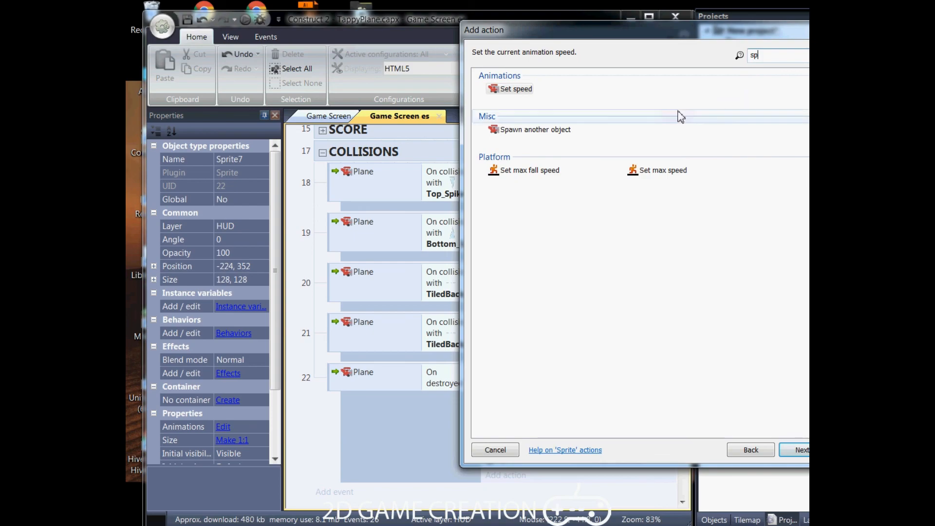
pyautogui.doubleClick(526, 131)
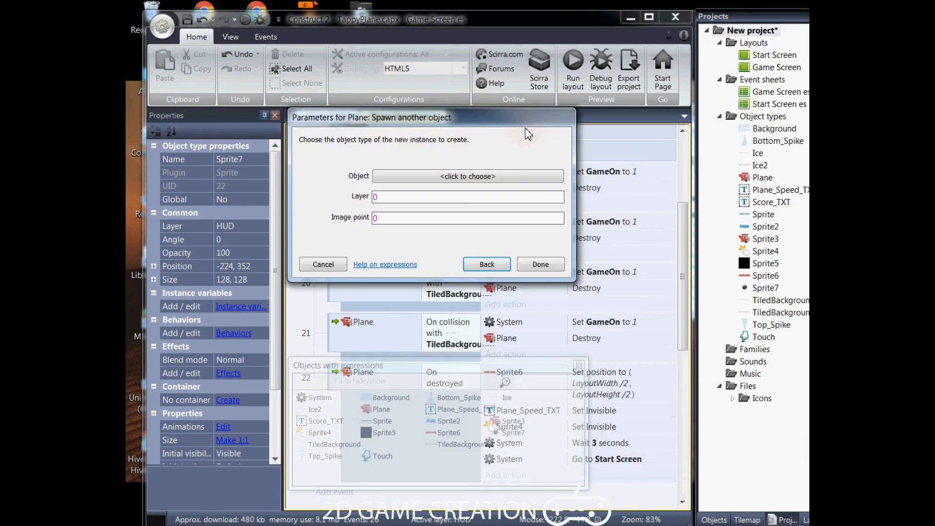
pyautogui.click(499, 176)
pyautogui.click(662, 275)
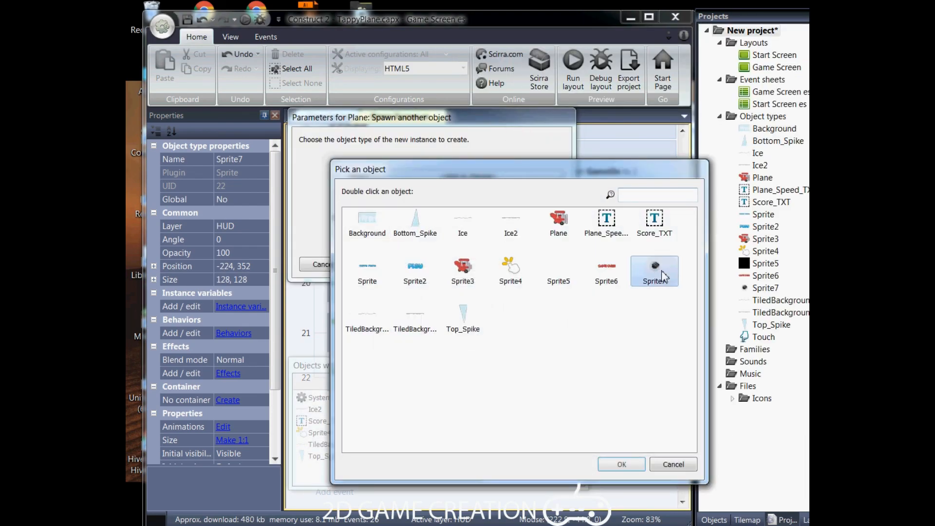
pyautogui.doubleClick(660, 272)
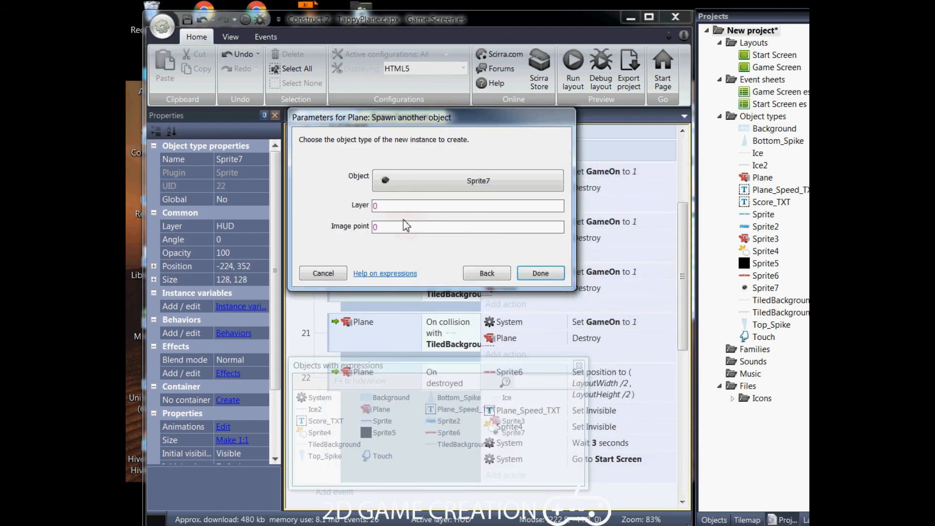
pyautogui.click(380, 206)
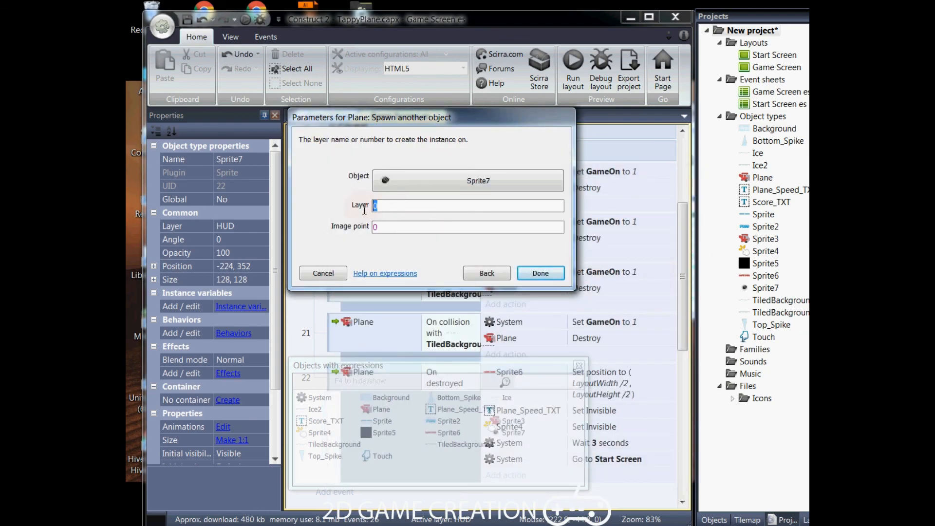
pyautogui.write('"')
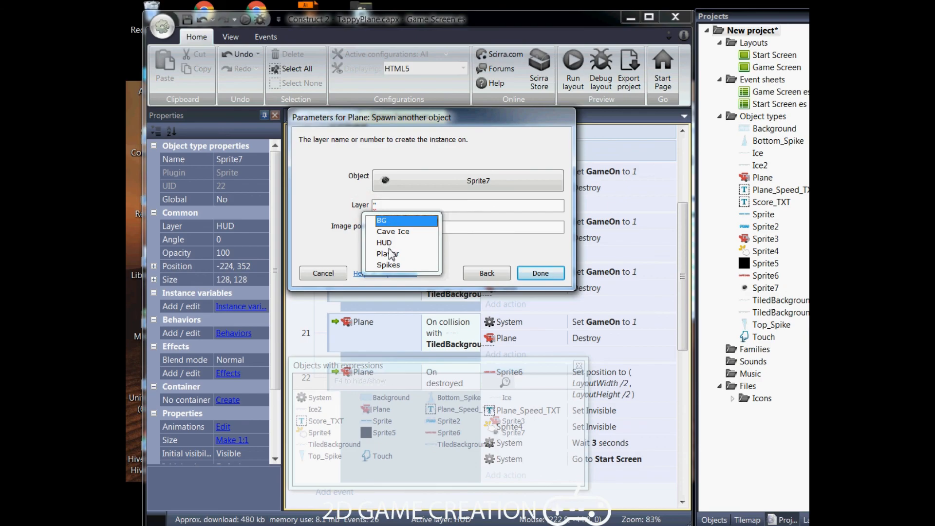
pyautogui.click(388, 254)
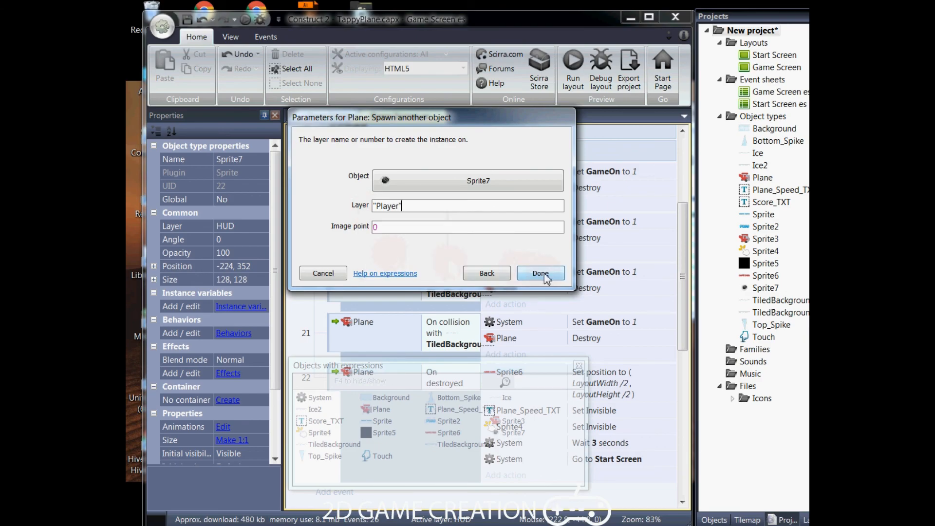
pyautogui.click(540, 273)
# Copy the Spawn Sprite7 action to the Bottom_Spike and both TiledBackground collision events, and save the project.
pyautogui.click(496, 213)
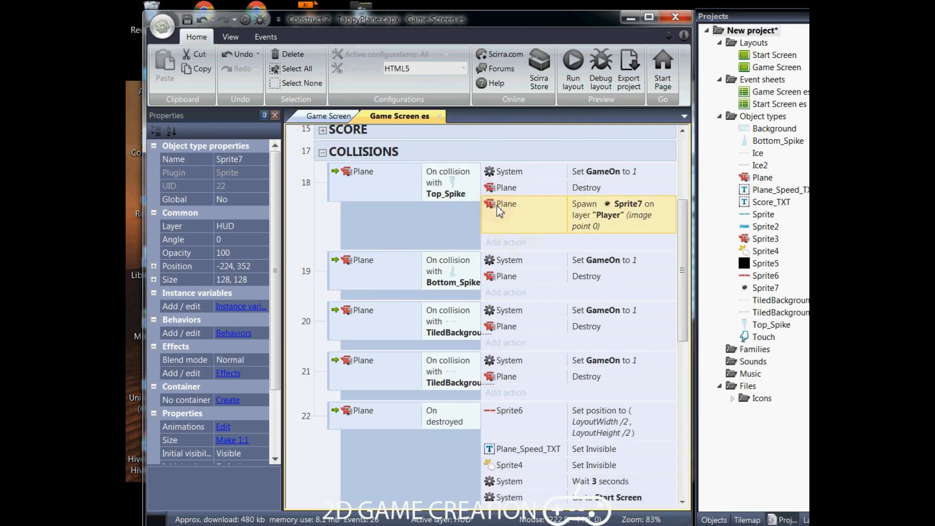
pyautogui.keyDown('ctrl'); pyautogui.moveTo(493, 209); pyautogui.dragTo(506, 281); pyautogui.keyUp('ctrl')
pyautogui.scroll(-2, 505, 282)
pyautogui.scroll(-1, 505, 281)
pyautogui.keyDown('ctrl'); pyautogui.moveTo(488, 193); pyautogui.dragTo(509, 361); pyautogui.keyUp('ctrl')
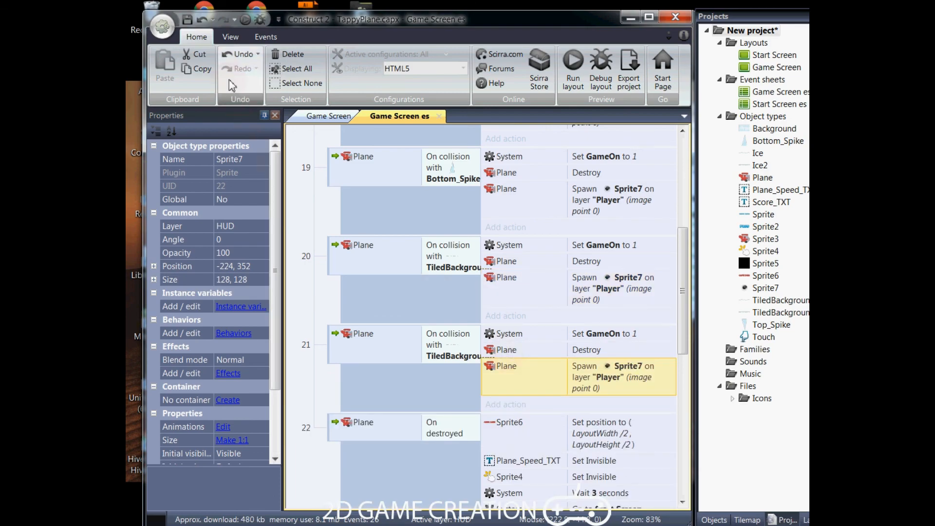
pyautogui.click(187, 22)
# Run the Game Screen layout and play until the plane crashes to test the explosion.
pyautogui.click(308, 115)
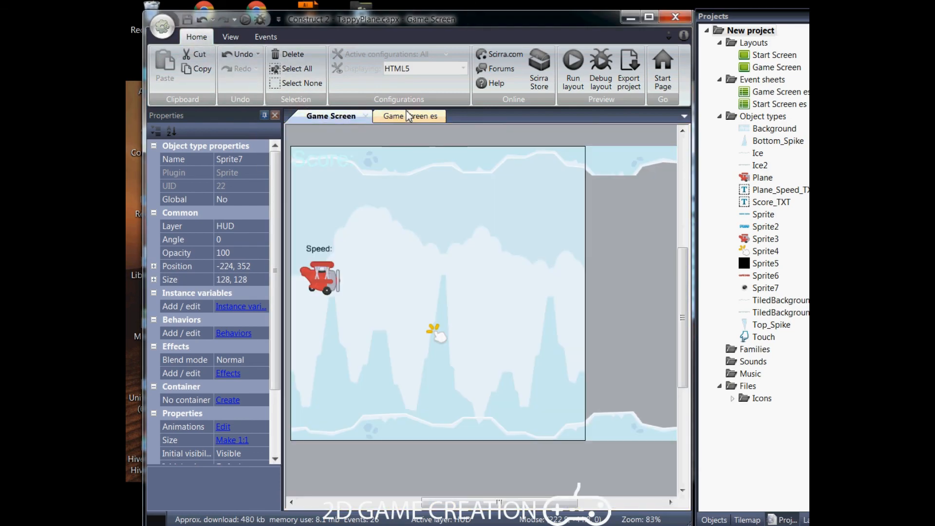
pyautogui.click(572, 70)
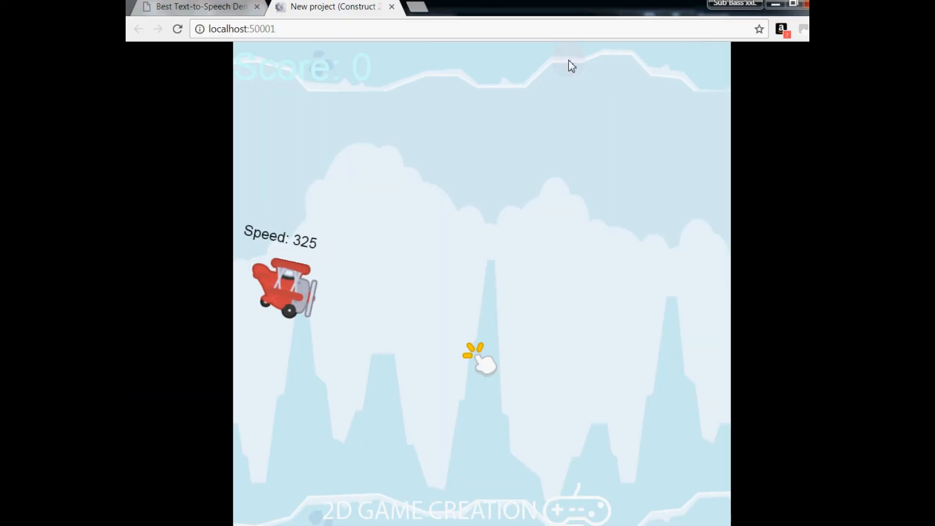
pyautogui.click(432, 354)
pyautogui.click(433, 355)
pyautogui.click(433, 354)
pyautogui.click(432, 355)
pyautogui.click(433, 356)
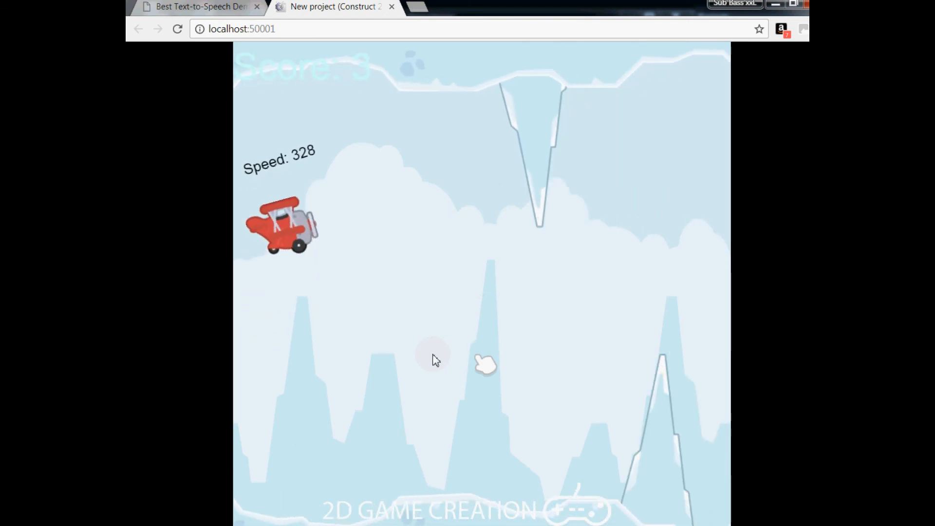
pyautogui.click(434, 356)
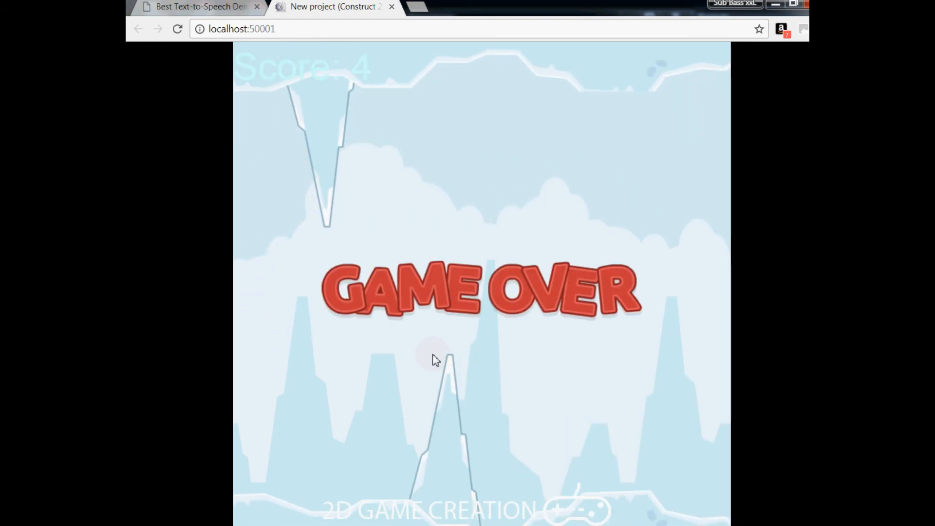